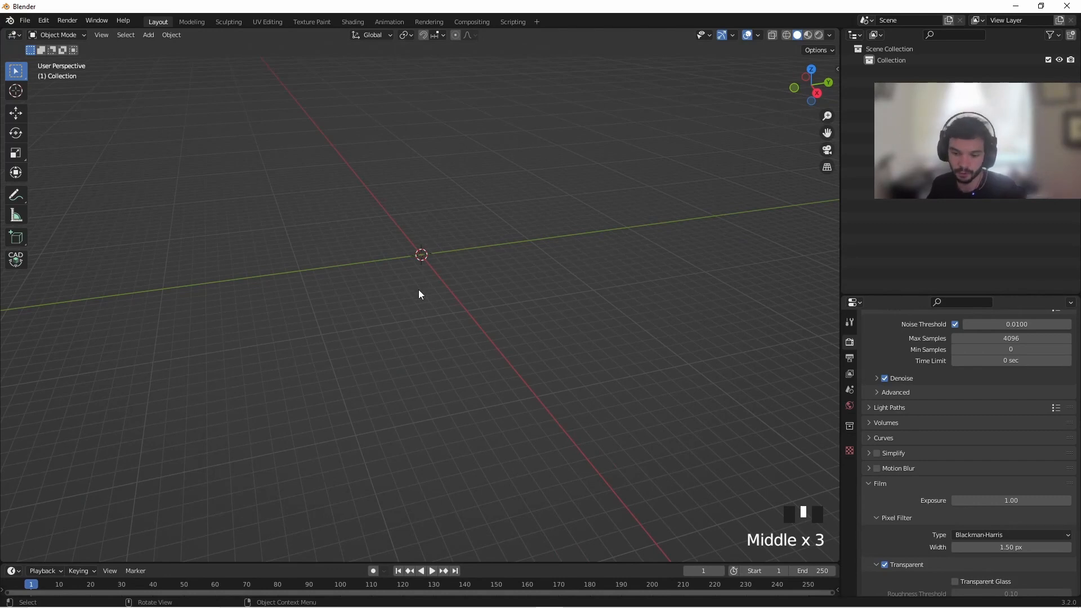
Enlarge the timeline area and rename the scene's collection as Lamp_15
{"action": "left_click_drag", "start_coordinate": [338, 569], "coordinate": [336, 449]}
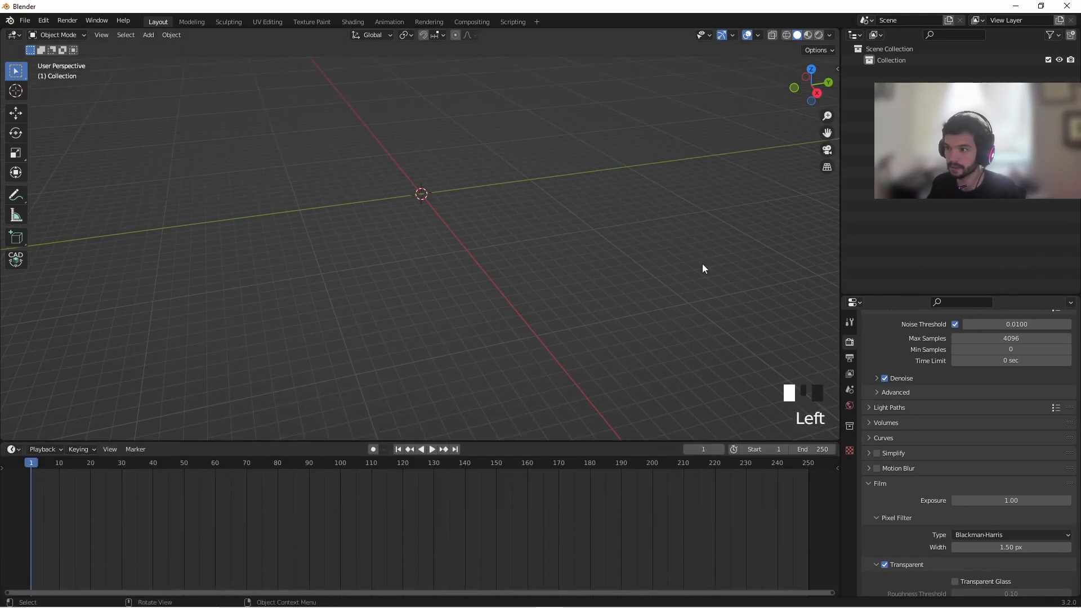
{"action": "double_click", "coordinate": [891, 63]}
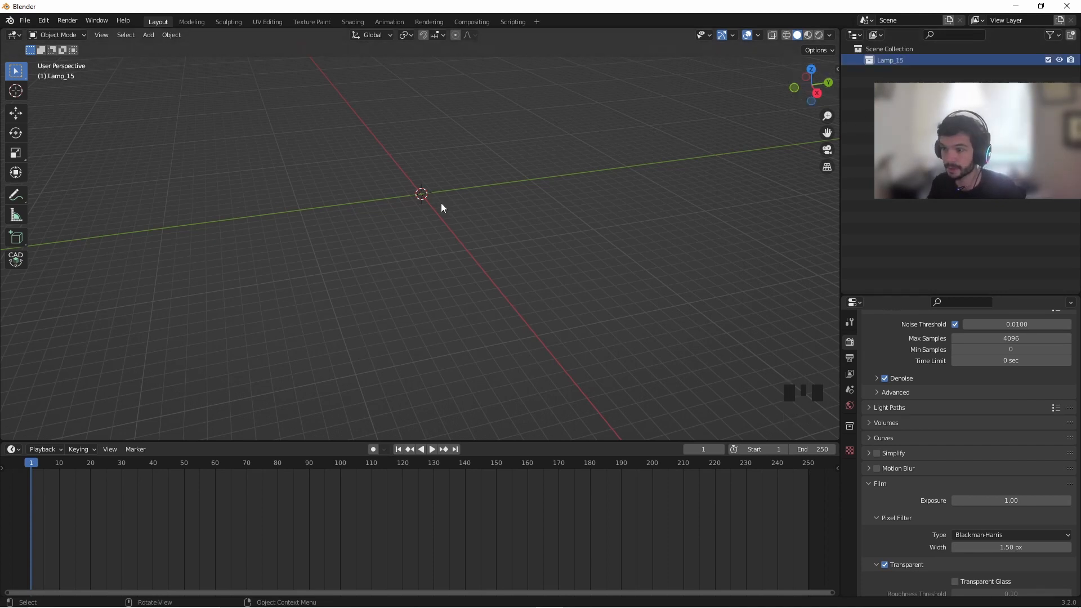
{"action": "scroll", "coordinate": [442, 207], "scroll_direction": "up", "scroll_amount": 3}
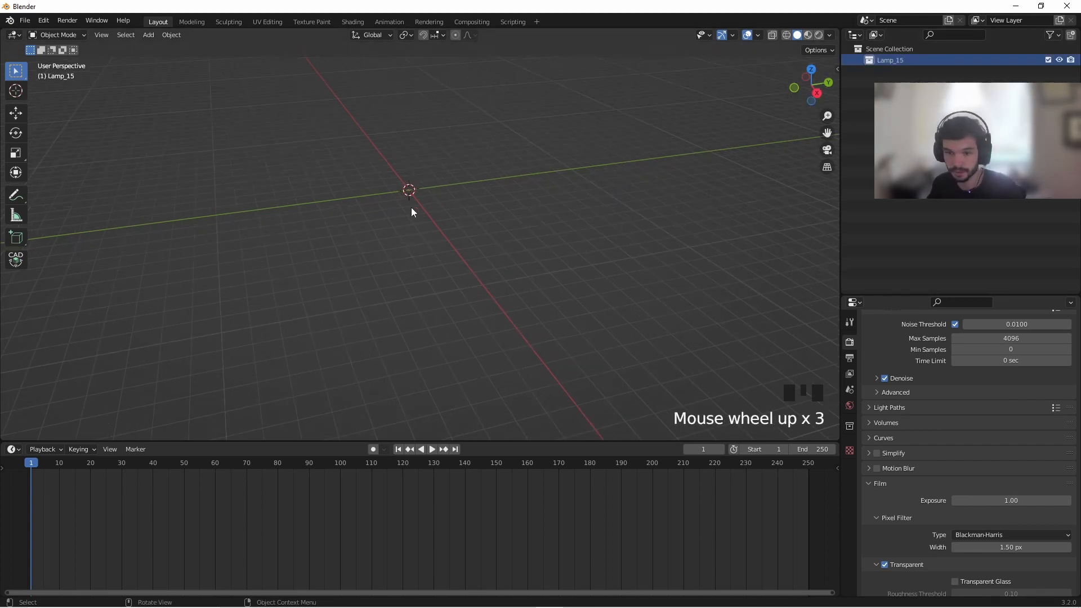
{"action": "left_click", "coordinate": [11, 449]}
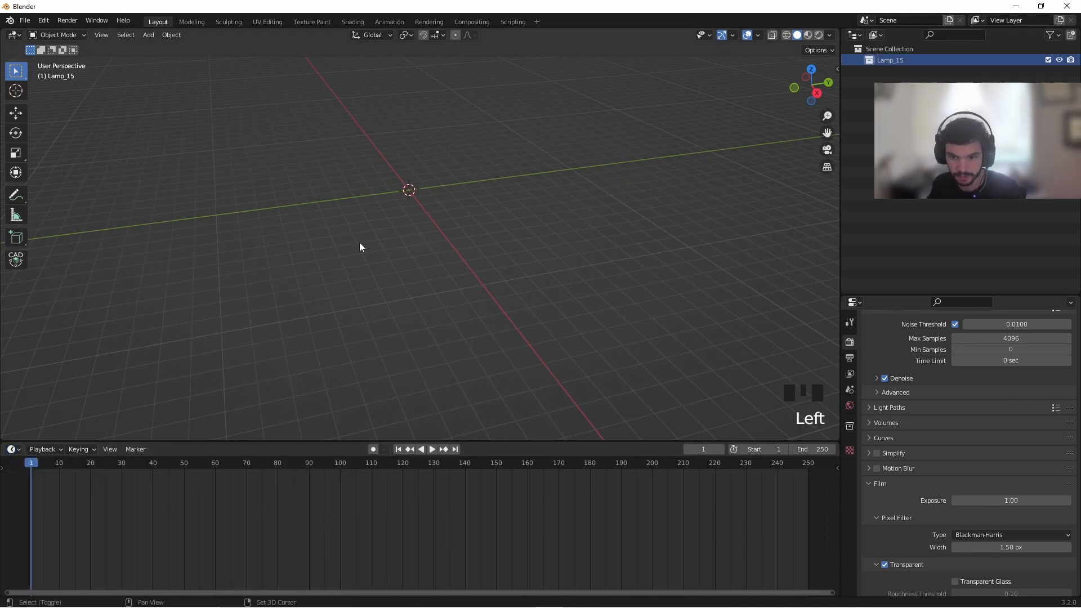
Add a plane mesh at the world origin
{"action": "scroll", "coordinate": [553, 273], "scroll_direction": "up", "scroll_amount": 3}
{"action": "key", "text": "shift+a"}
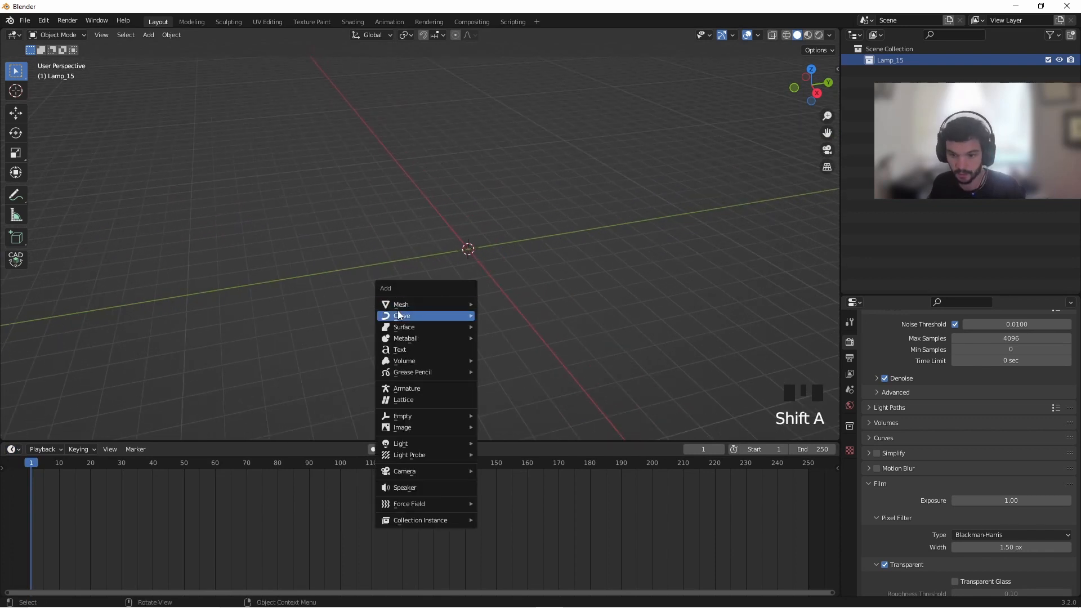
{"action": "key", "text": "shift+a"}
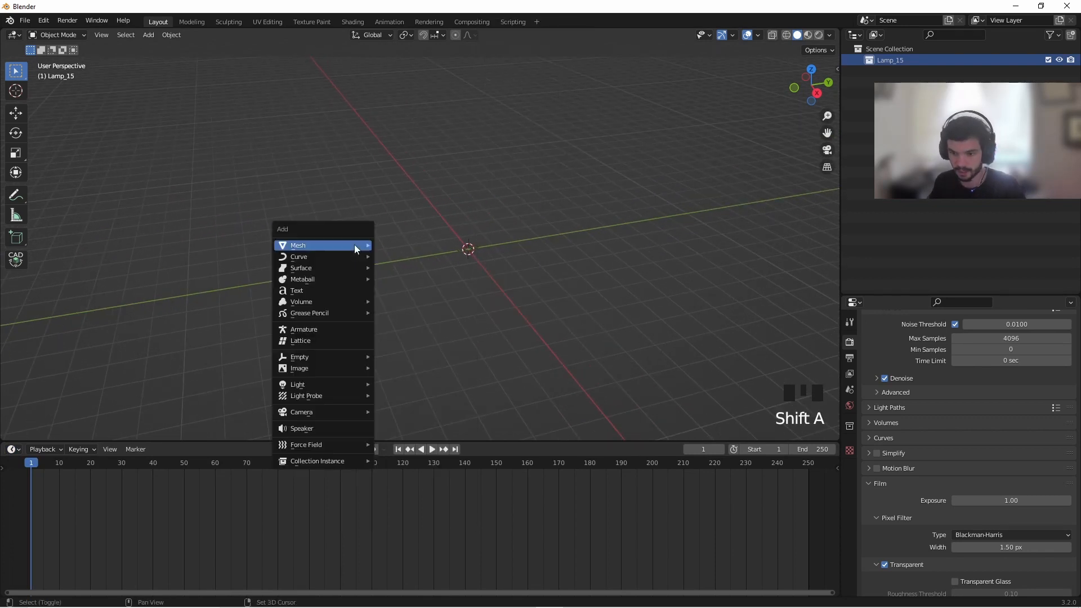
{"action": "mouse_move", "coordinate": [361, 244]}
{"action": "left_click", "coordinate": [422, 245]}
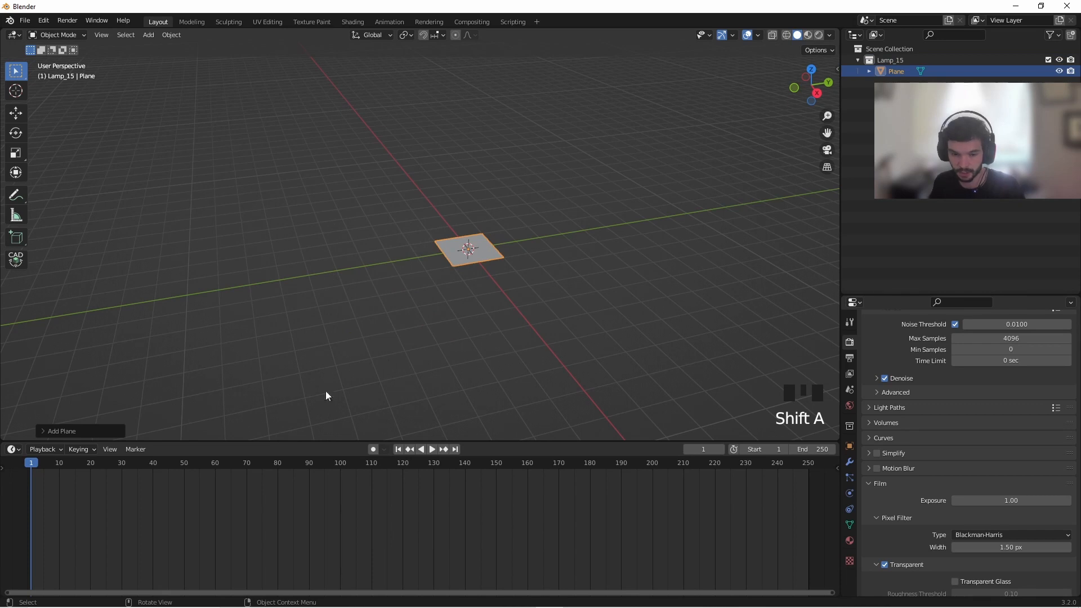
Switch the timeline area to the Geometry Node Editor and make that area taller
{"action": "left_click", "coordinate": [12, 449]}
{"action": "left_click", "coordinate": [78, 542]}
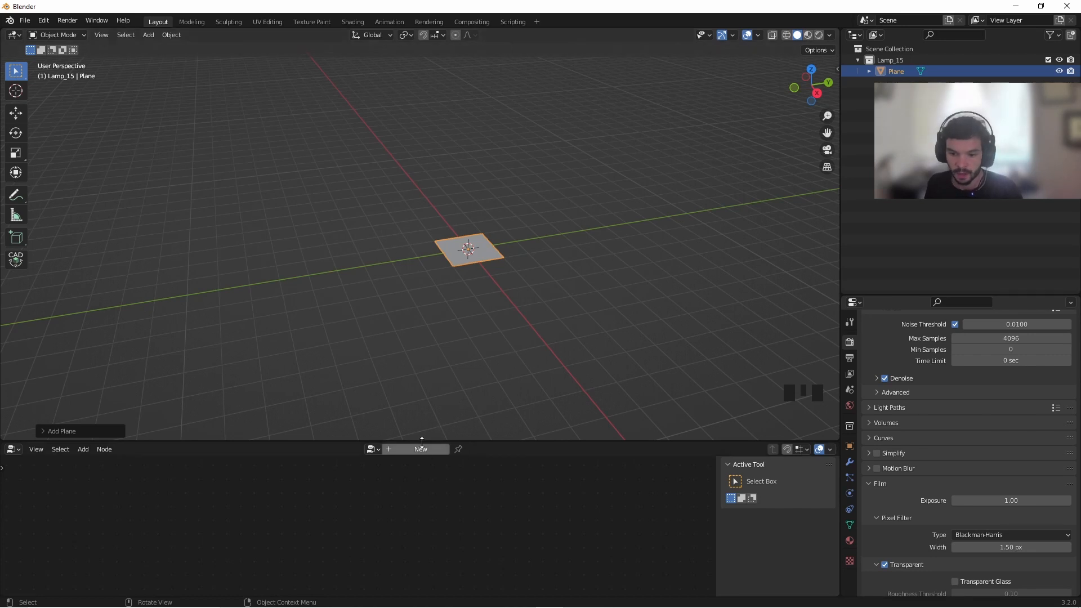
{"action": "left_click_drag", "start_coordinate": [420, 441], "coordinate": [421, 364]}
{"action": "left_click", "coordinate": [6, 385]}
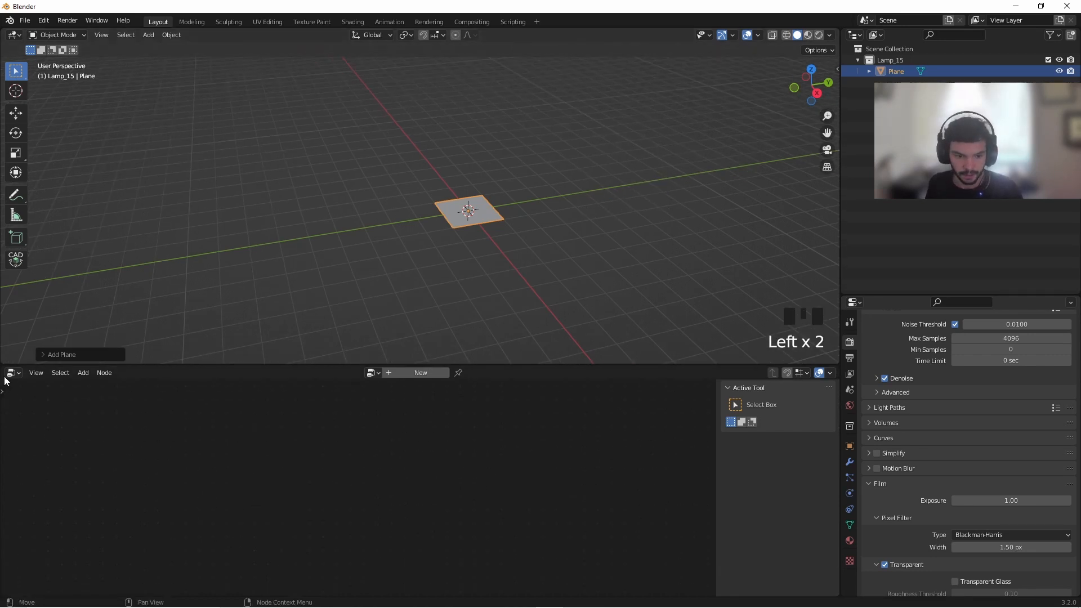
{"action": "left_click", "coordinate": [14, 373]}
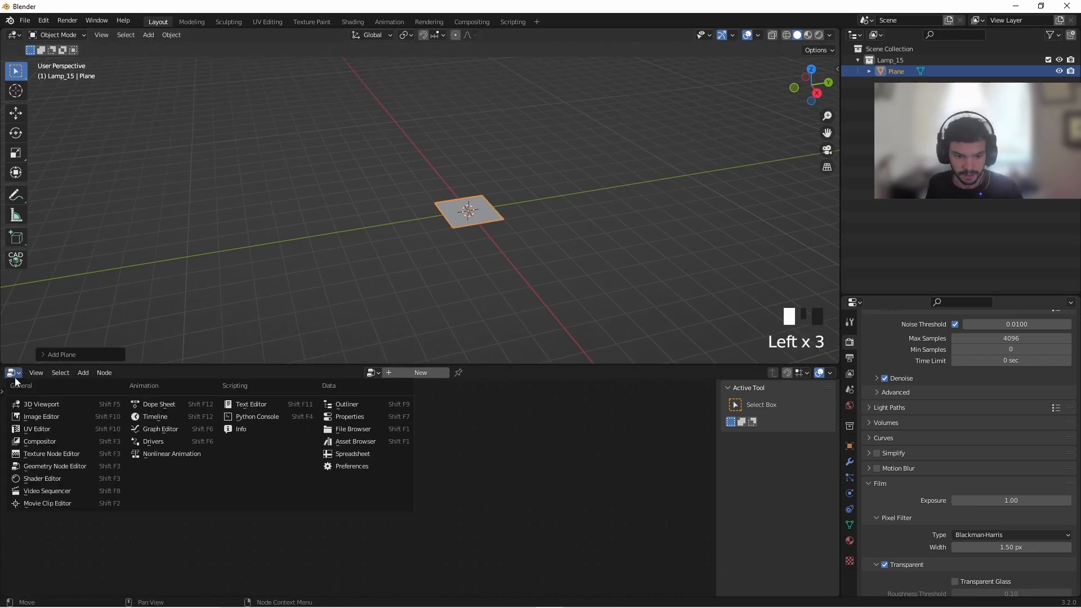
{"action": "left_click", "coordinate": [44, 466]}
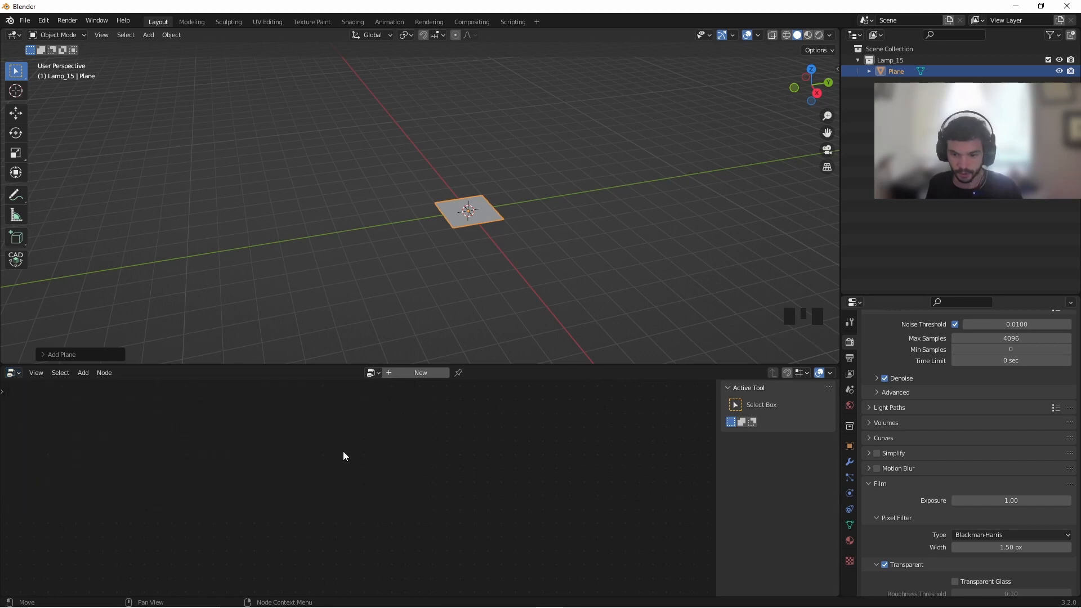
Create a new geometry node group on the plane and name it Lamp_15
{"action": "left_click", "coordinate": [422, 373]}
{"action": "middle_click_drag", "start_coordinate": [386, 491], "coordinate": [534, 456]}
{"action": "scroll", "coordinate": [440, 455], "scroll_direction": "up", "scroll_amount": 3}
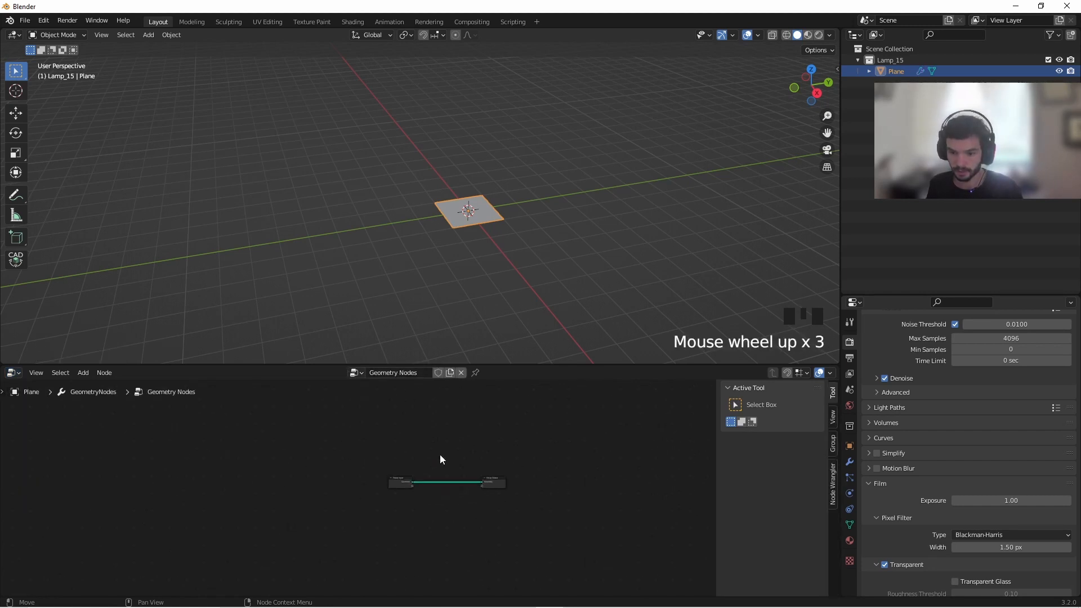
{"action": "left_click", "coordinate": [398, 374]}
{"action": "type", "text": "L"}
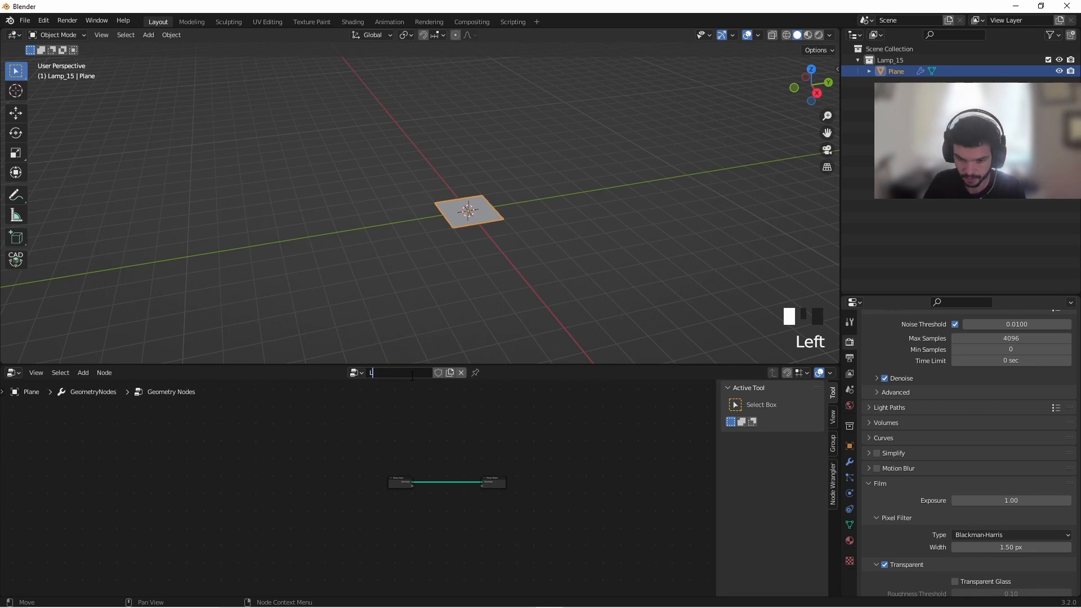
{"action": "type", "text": "amp"}
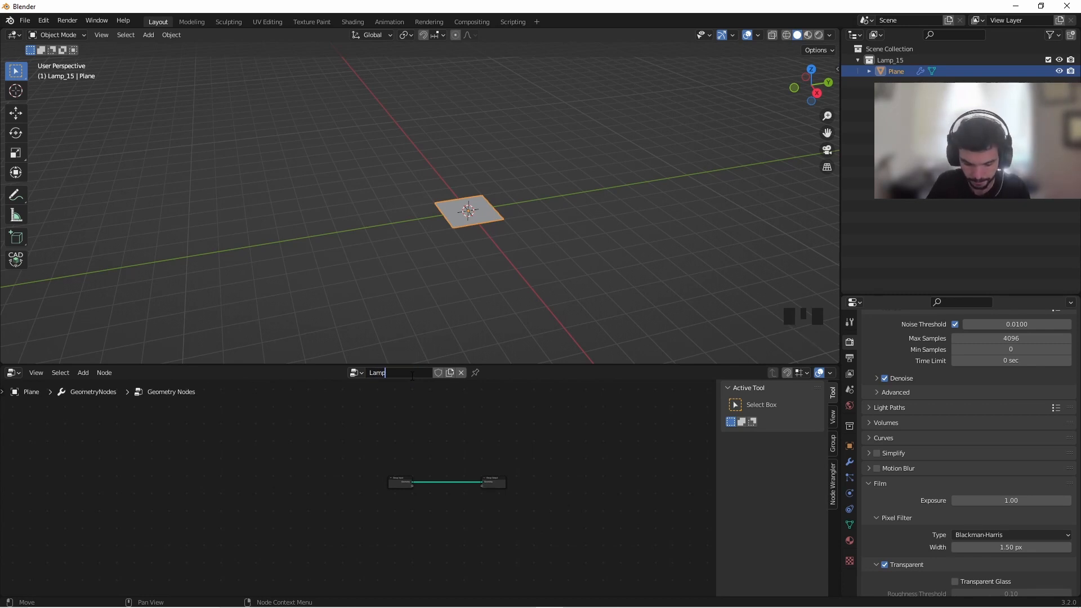
{"action": "type", "text": "_15"}
{"action": "key", "text": "Return"}
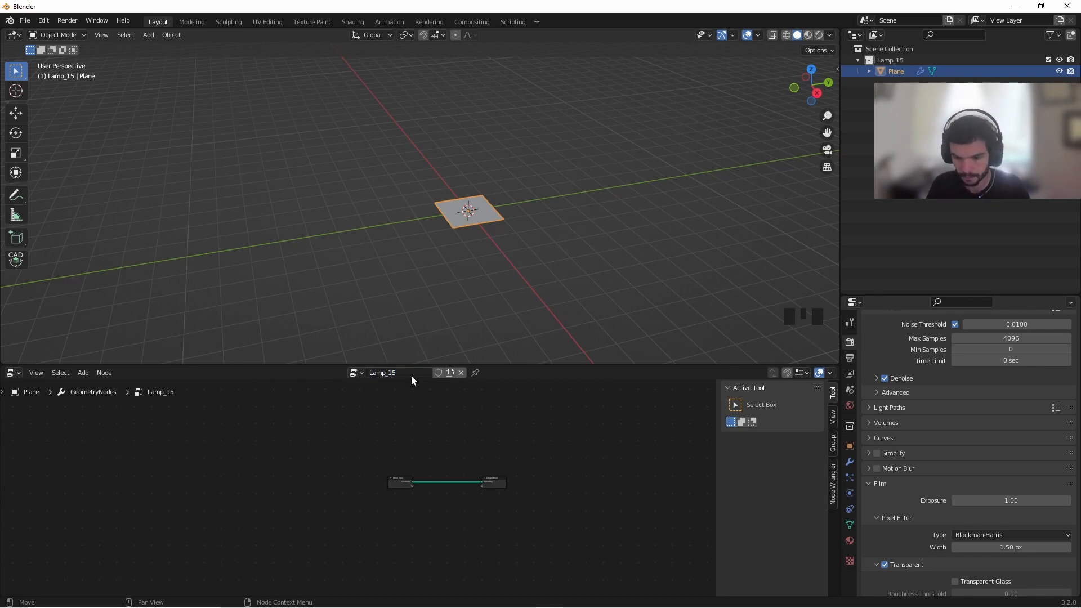
Cut the link between Group Input and Group Output and move the Group Input node far away from Group Output
{"action": "right_click_drag", "start_coordinate": [490, 502], "coordinate": [491, 481], "text": "ctrl"}
{"action": "right_click_drag", "start_coordinate": [461, 517], "coordinate": [451, 447], "text": "ctrl"}
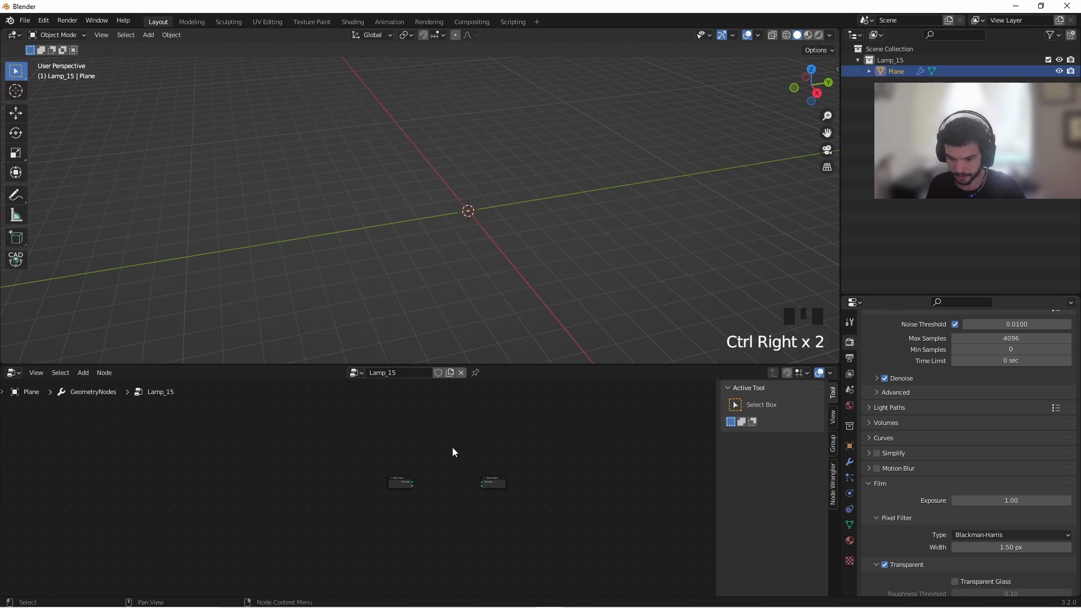
{"action": "scroll", "coordinate": [452, 447], "scroll_direction": "up", "scroll_amount": 7}
{"action": "left_click_drag", "start_coordinate": [358, 457], "coordinate": [104, 478]}
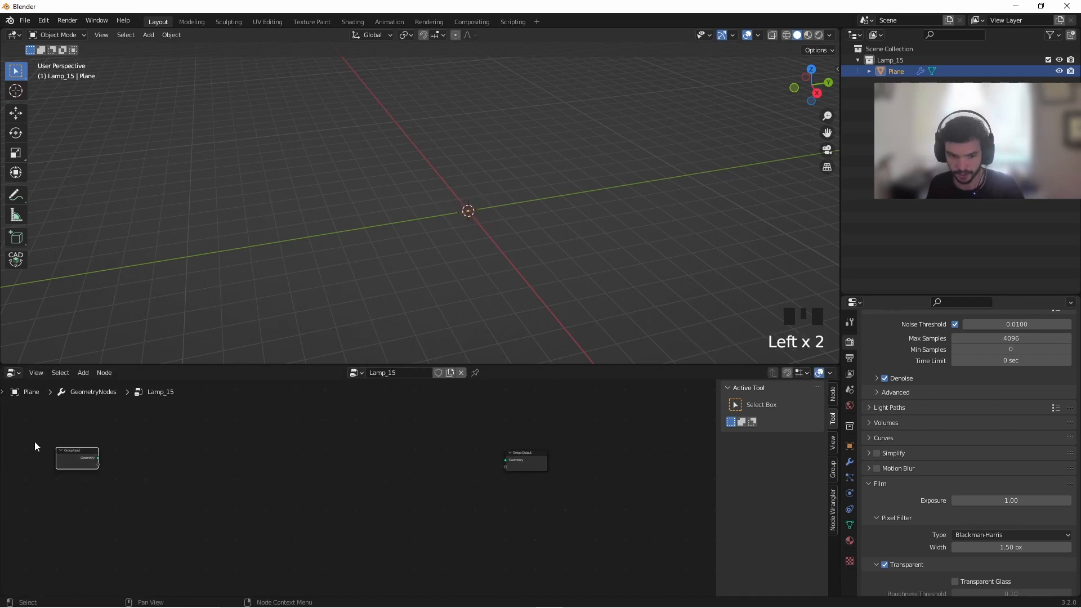
{"action": "left_click_drag", "start_coordinate": [35, 441], "coordinate": [181, 529]}
{"action": "left_click_drag", "start_coordinate": [181, 529], "coordinate": [56, 441]}
{"action": "scroll", "coordinate": [342, 485], "scroll_direction": "up", "scroll_amount": 3}
Add a Curve Circle node and connect its Curve output to the Group Output's Geometry input
{"action": "left_click", "coordinate": [373, 475]}
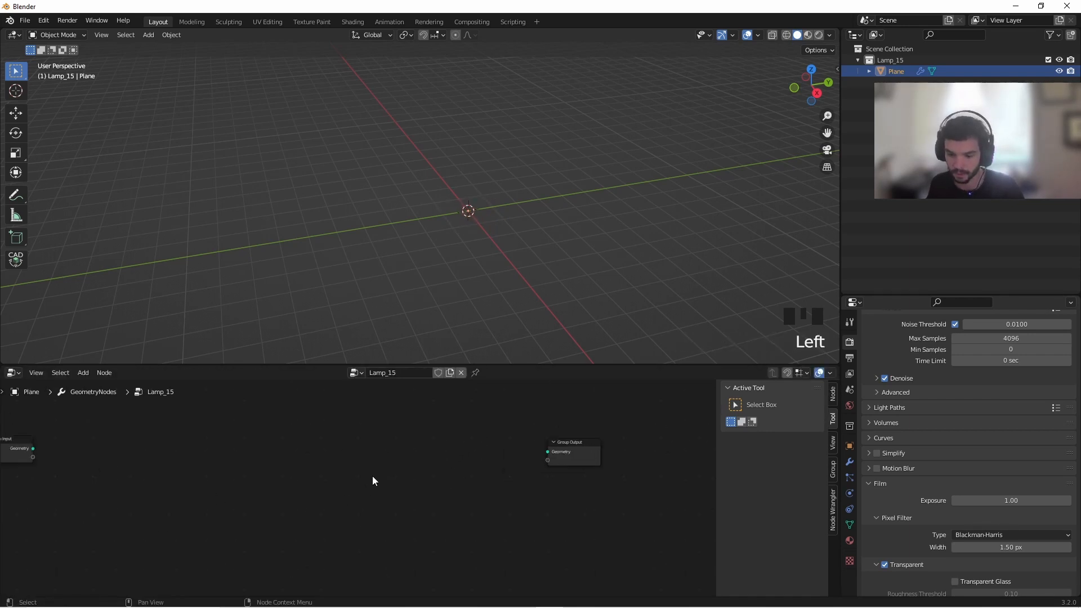
{"action": "key", "text": "shift+a"}
{"action": "left_click", "coordinate": [306, 361]}
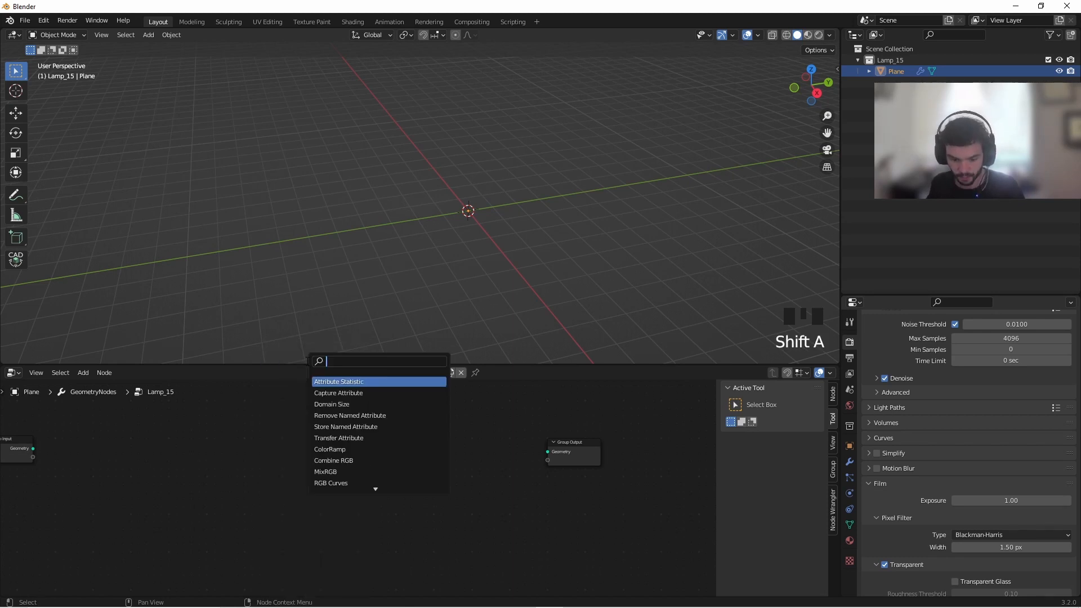
{"action": "type", "text": "ci"}
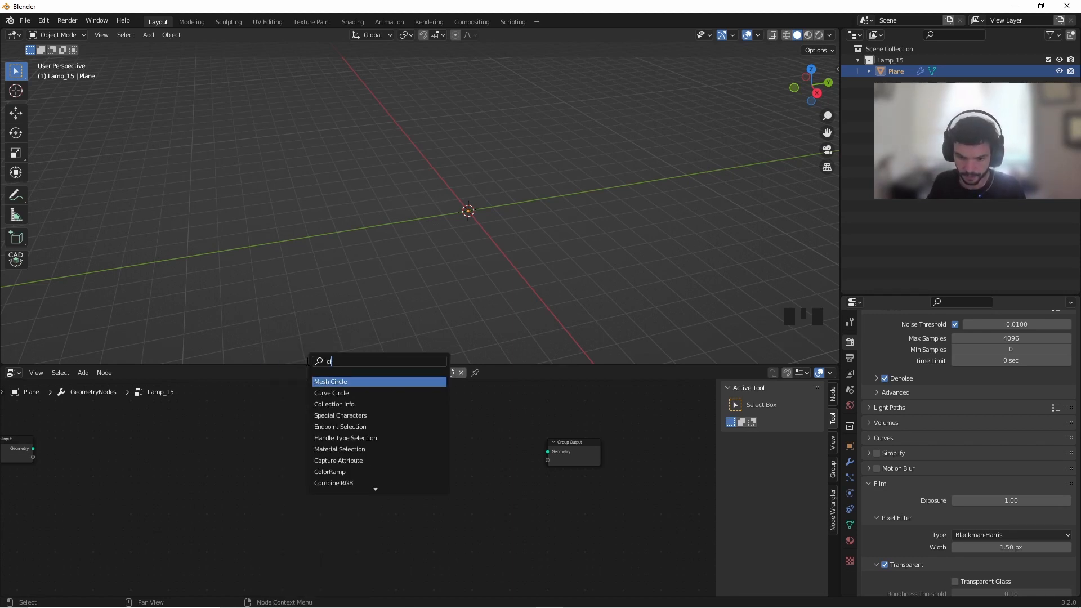
{"action": "left_click", "coordinate": [314, 392]}
{"action": "left_click", "coordinate": [343, 470]}
{"action": "left_click_drag", "start_coordinate": [395, 454], "coordinate": [548, 452]}
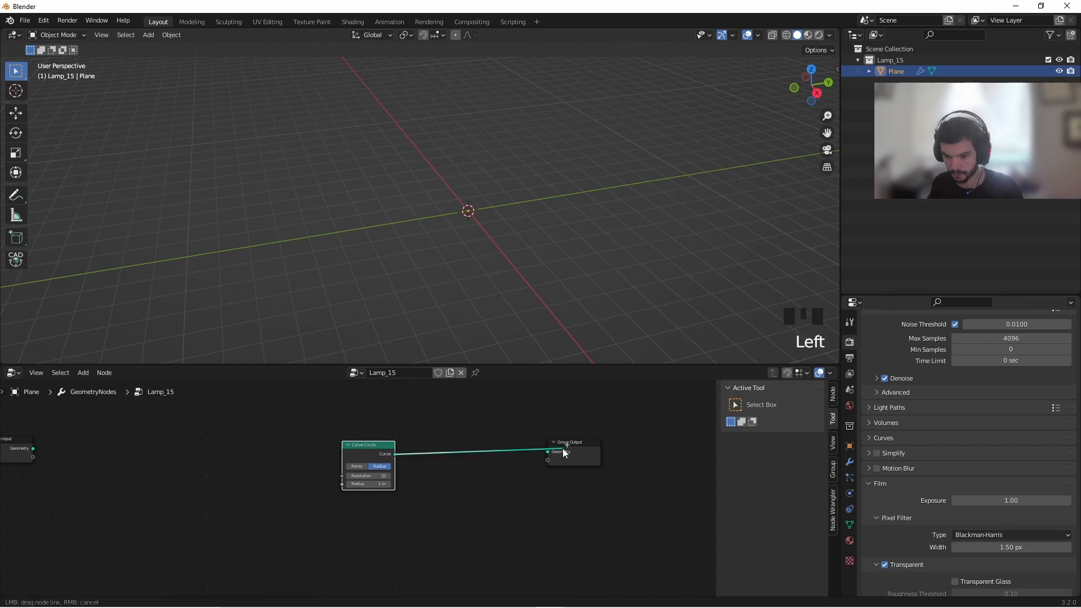
Examine the curve circle around the world origin in the 3D viewport from several angles
{"action": "scroll", "coordinate": [478, 215], "scroll_direction": "up", "scroll_amount": 6}
{"action": "middle_click_drag", "start_coordinate": [478, 215], "coordinate": [411, 174]}
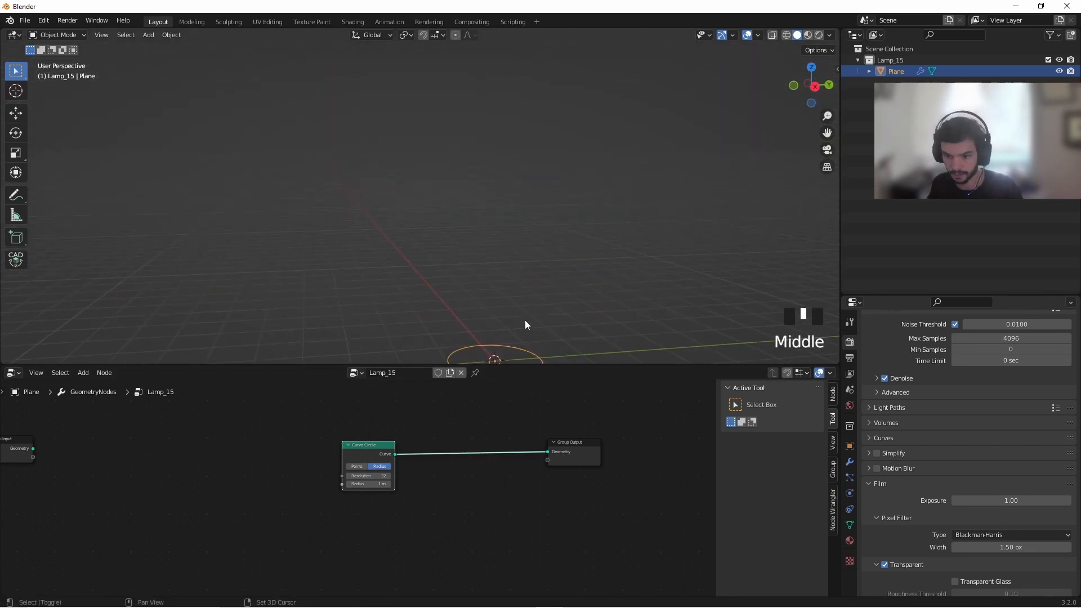
{"action": "middle_click_drag", "start_coordinate": [525, 319], "coordinate": [470, 309], "text": "shift"}
{"action": "scroll", "coordinate": [479, 306], "scroll_direction": "up", "scroll_amount": 3}
{"action": "scroll", "coordinate": [476, 315], "scroll_direction": "up", "scroll_amount": 6}
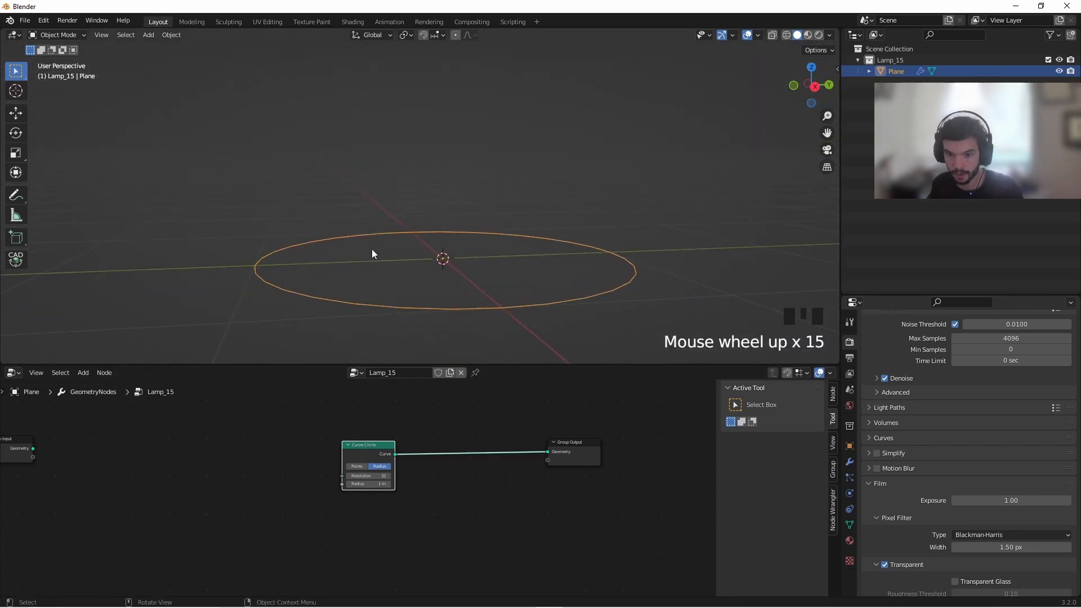
{"action": "middle_click_drag", "start_coordinate": [372, 253], "coordinate": [319, 273]}
{"action": "scroll", "coordinate": [264, 298], "scroll_direction": "down", "scroll_amount": 6}
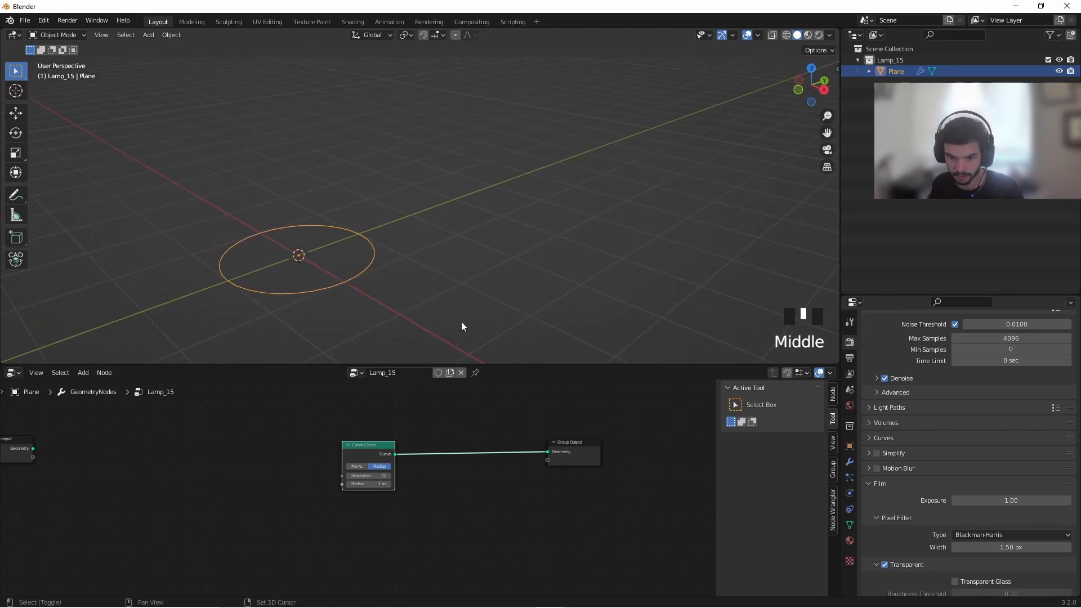
{"action": "middle_click_drag", "start_coordinate": [461, 323], "coordinate": [590, 291], "text": "shift"}
Insert an Instance on Points node between Curve Circle and Group Output, and move Curve Circle away to make room
{"action": "key", "text": "shift+a"}
{"action": "left_click", "coordinate": [364, 359]}
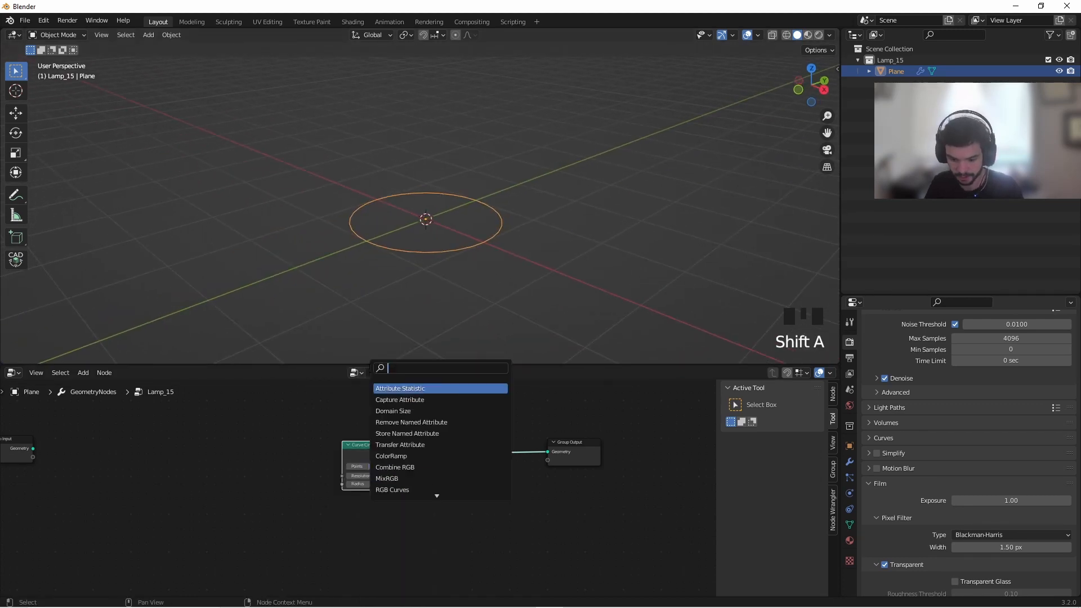
{"action": "type", "text": "inst"}
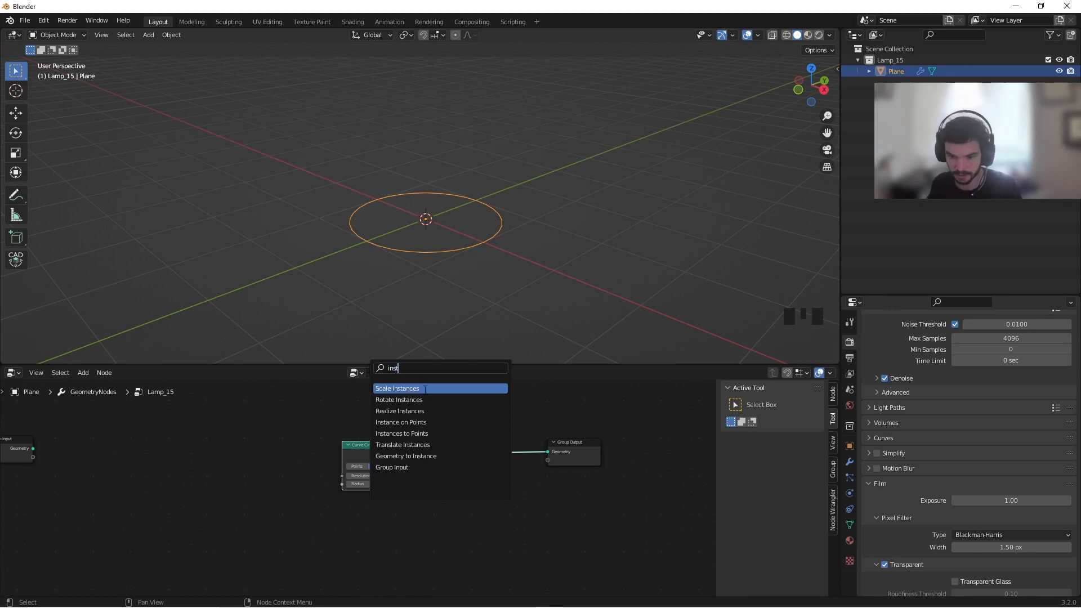
{"action": "left_click", "coordinate": [401, 423]}
{"action": "left_click", "coordinate": [478, 476]}
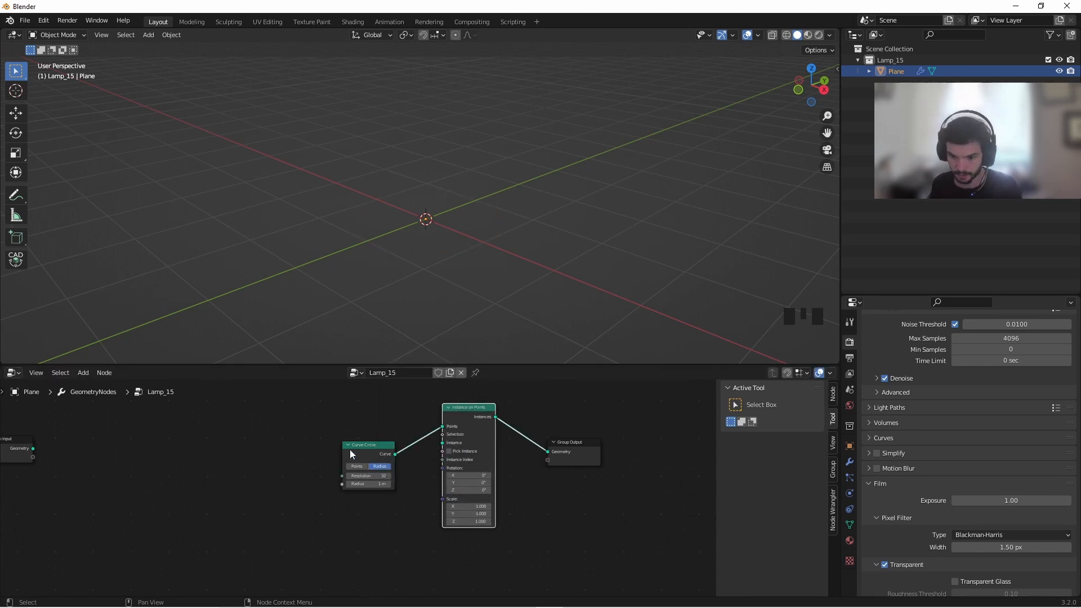
{"action": "left_click_drag", "start_coordinate": [351, 454], "coordinate": [263, 419]}
{"action": "middle_click_drag", "start_coordinate": [362, 473], "coordinate": [388, 464]}
Add a Curve Line node and connect its Curve output to the Instance input of Instance on Points
{"action": "key", "text": "shift+a"}
{"action": "left_click", "coordinate": [353, 360]}
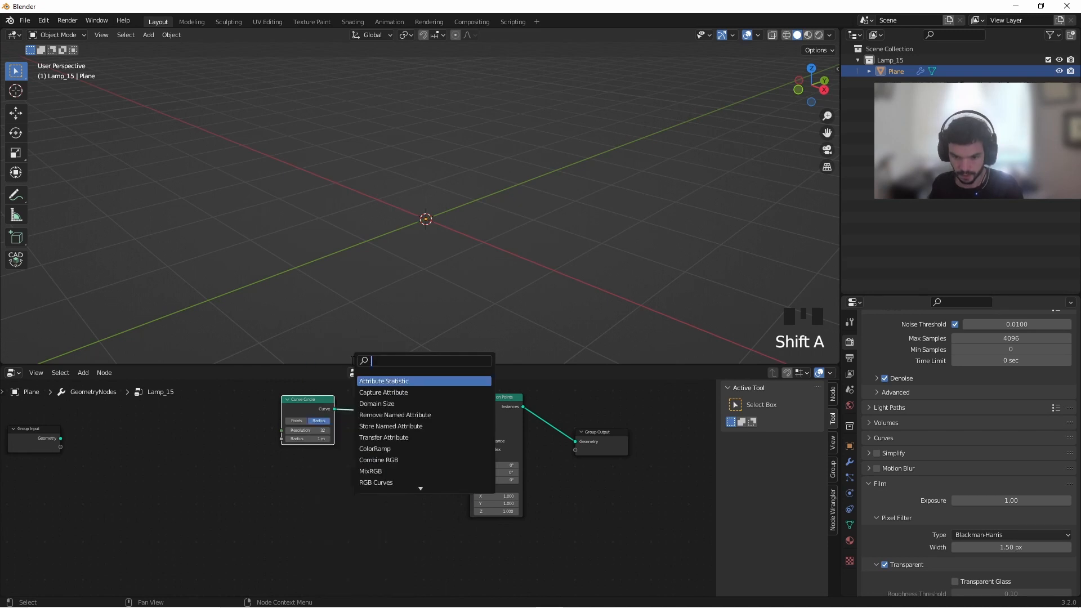
{"action": "type", "text": "li"}
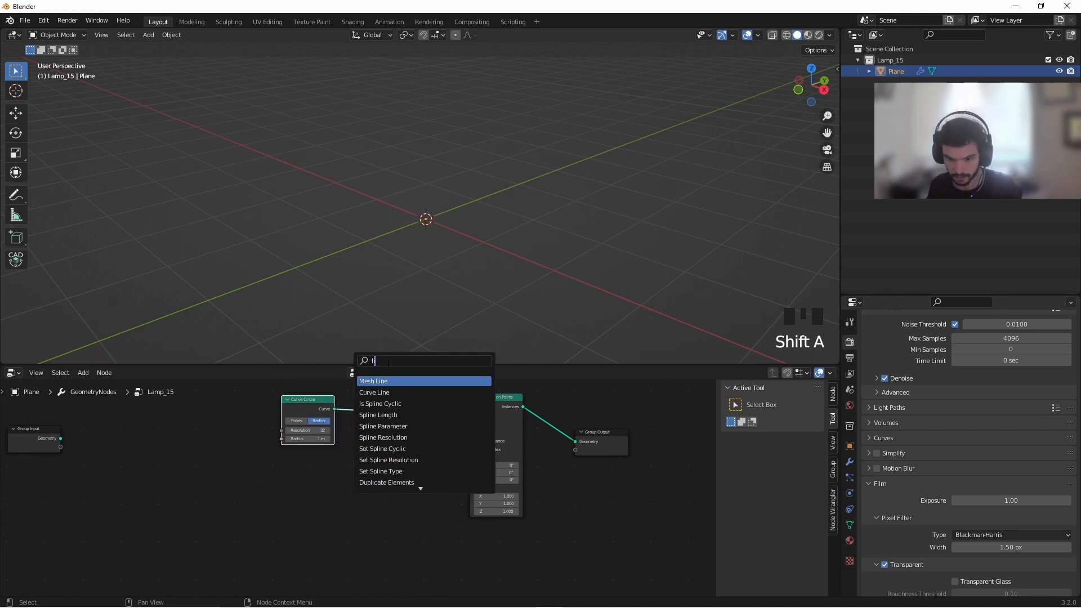
{"action": "left_click", "coordinate": [374, 393]}
{"action": "left_click", "coordinate": [294, 479]}
{"action": "left_click_drag", "start_coordinate": [293, 474], "coordinate": [470, 433]}
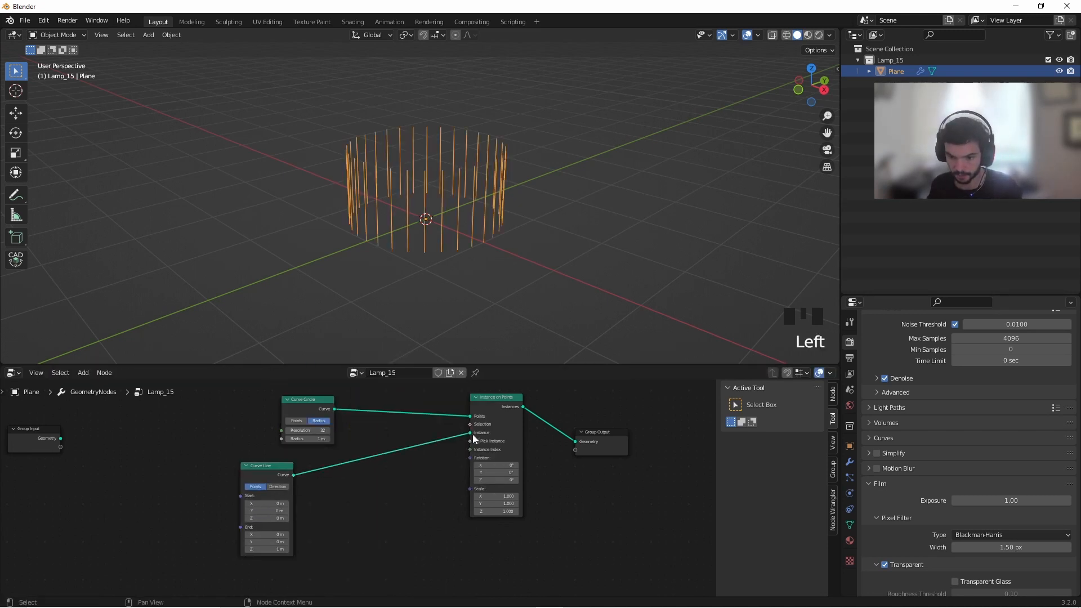
Move the Curve Line node below Curve Circle and set its End Z to -1 m
{"action": "left_click_drag", "start_coordinate": [267, 467], "coordinate": [350, 448]}
{"action": "left_click", "coordinate": [350, 527]}
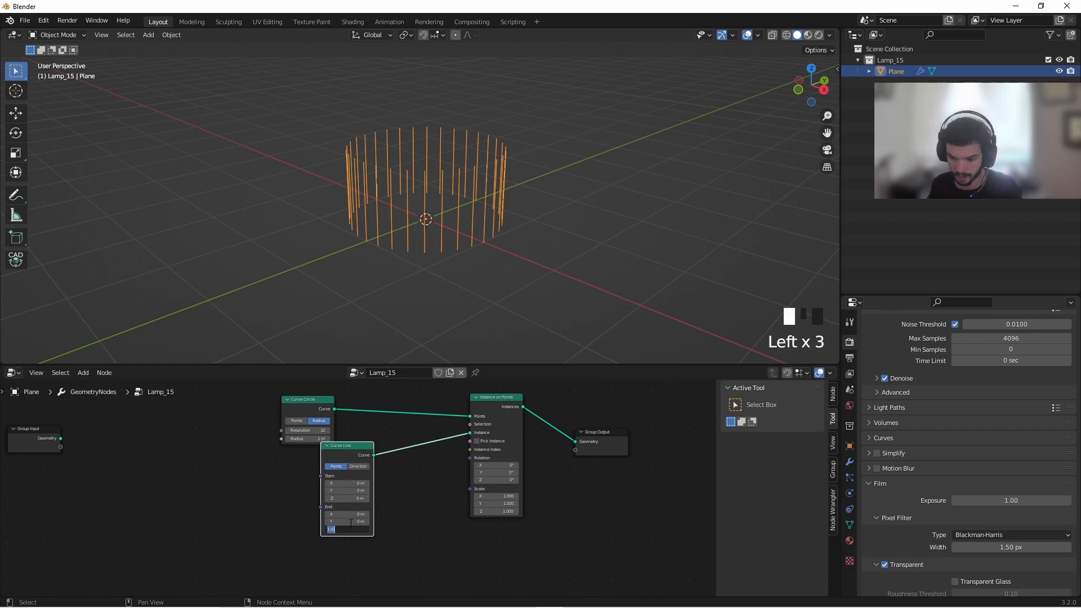
{"action": "middle_click_drag", "start_coordinate": [405, 281], "coordinate": [455, 170]}
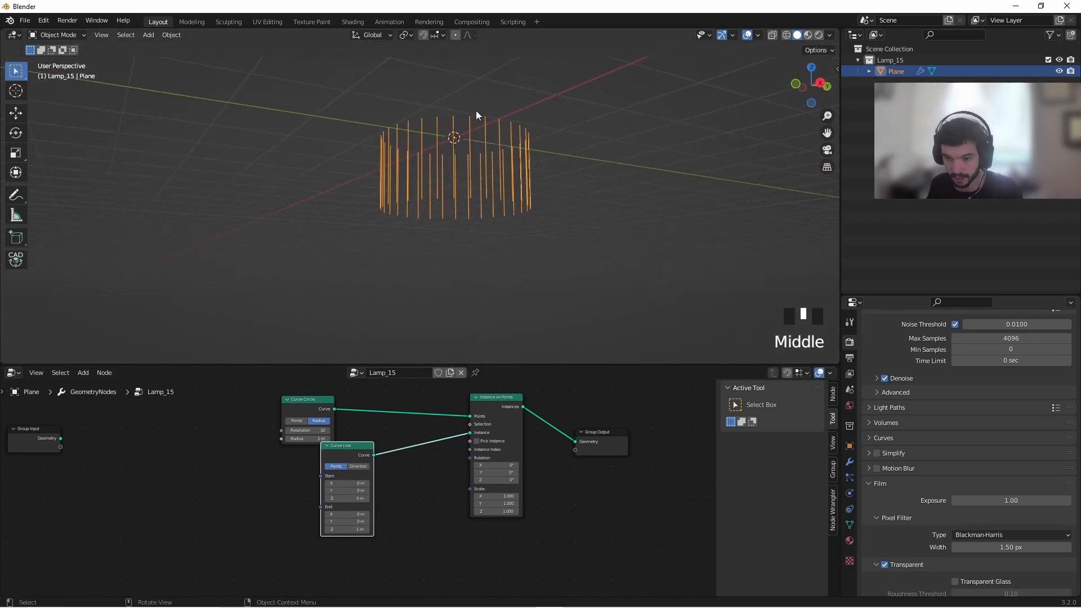
Move the Group Output node farther from Instance on Points to free space for more nodes
{"action": "left_click_drag", "start_coordinate": [593, 442], "coordinate": [749, 408]}
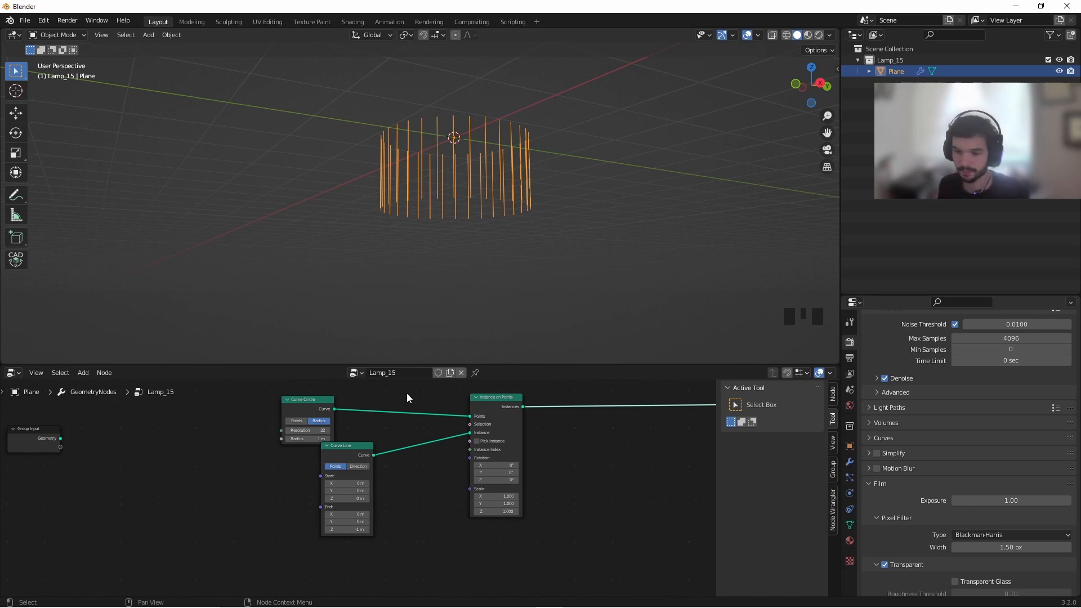
{"action": "middle_click_drag", "start_coordinate": [578, 434], "coordinate": [413, 454]}
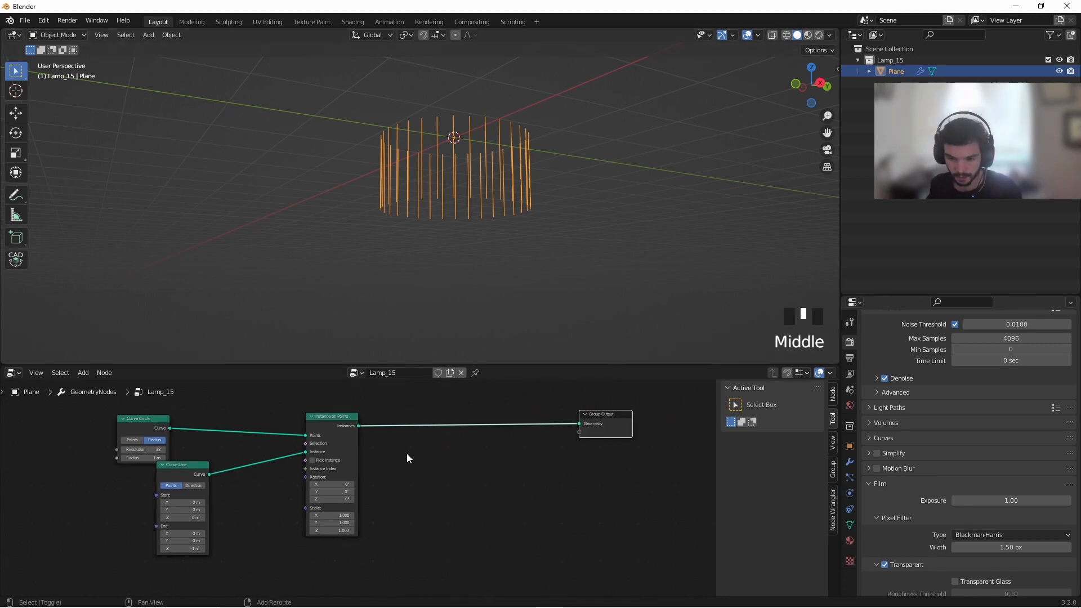
{"action": "middle_click_drag", "start_coordinate": [468, 205], "coordinate": [468, 150]}
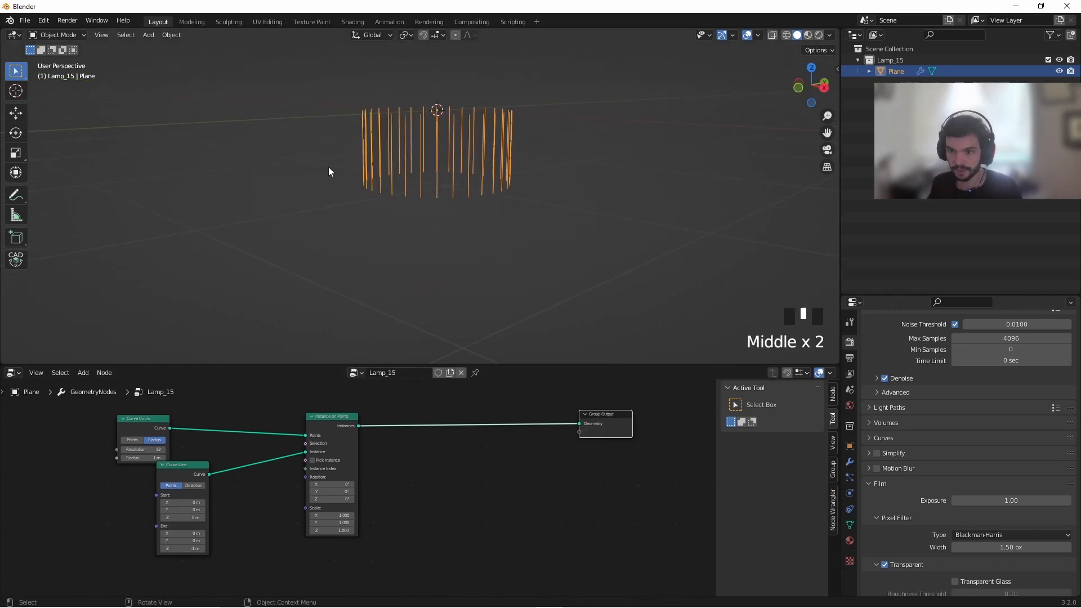
Add an Index node and place it just below the Instance on Points node
{"action": "key", "text": "shift+a"}
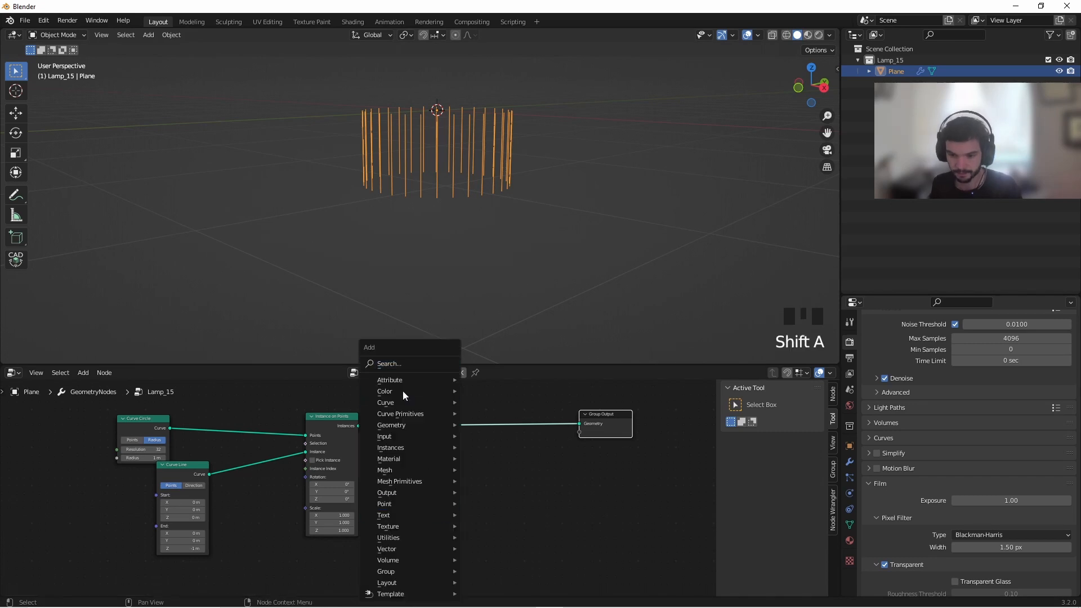
{"action": "left_click", "coordinate": [405, 365]}
{"action": "type", "text": "o"}
{"action": "key", "text": "BackSpace"}
{"action": "type", "text": "index"}
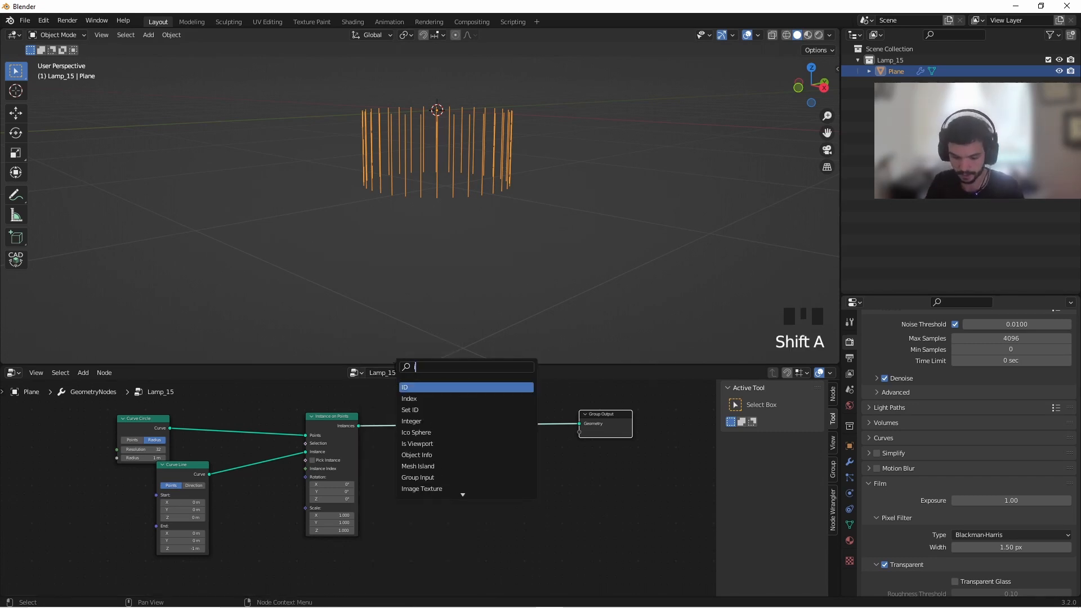
{"action": "key", "text": "Return"}
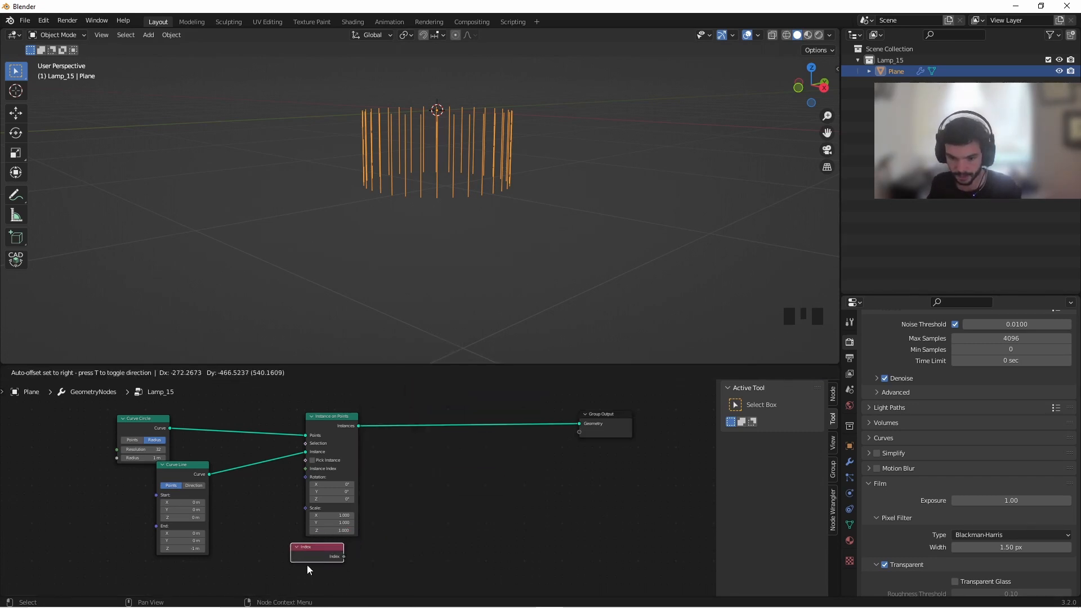
{"action": "left_click", "coordinate": [355, 562]}
{"action": "scroll", "coordinate": [387, 522], "scroll_direction": "up", "scroll_amount": 3}
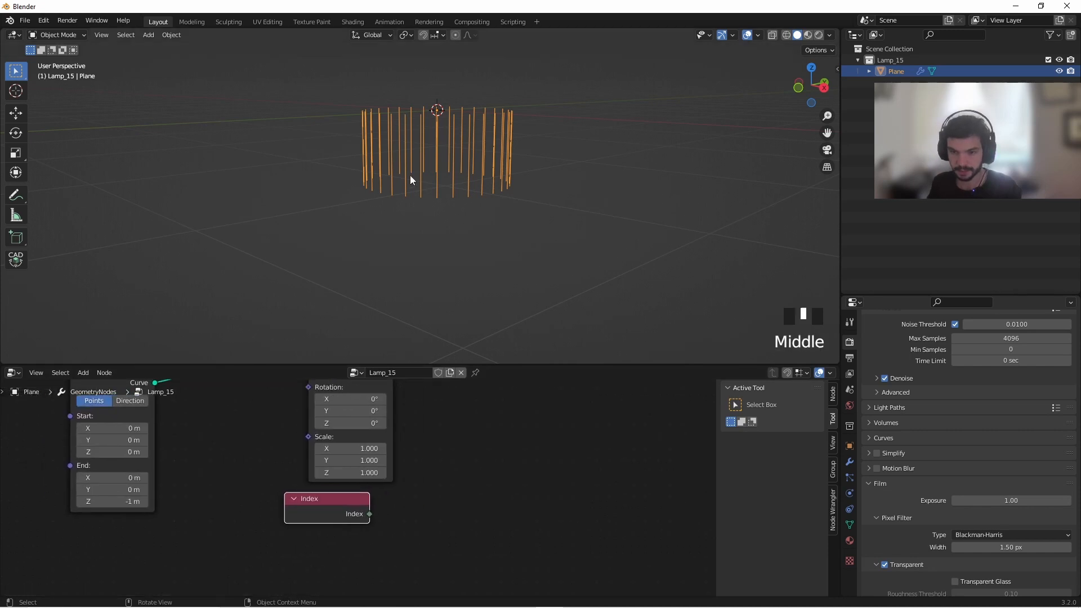
{"action": "middle_click_drag", "start_coordinate": [441, 148], "coordinate": [438, 229], "text": "shift"}
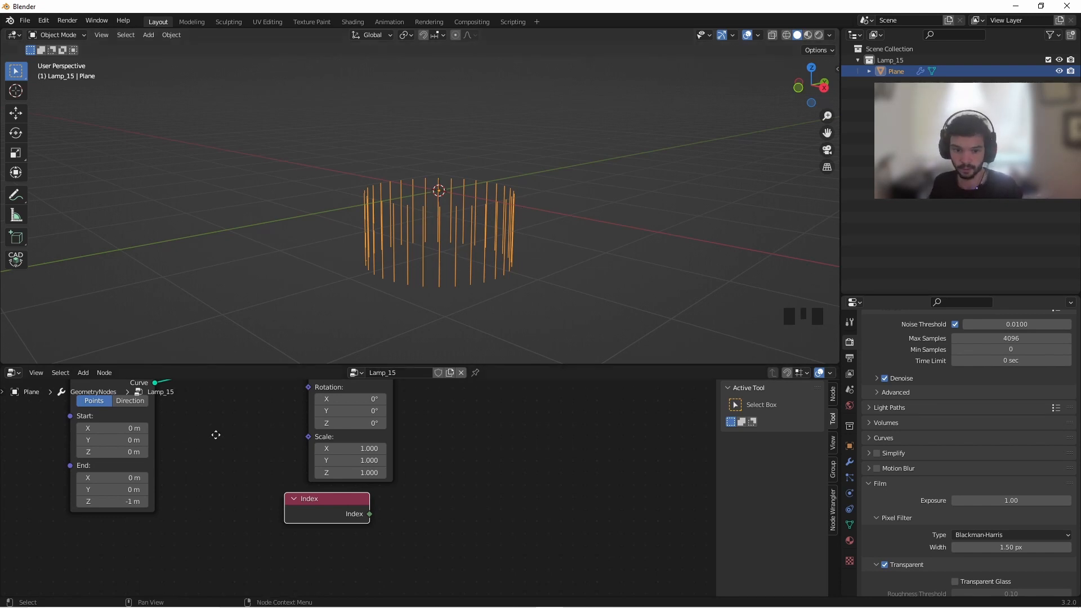
{"action": "middle_click_drag", "start_coordinate": [217, 434], "coordinate": [450, 453]}
{"action": "scroll", "coordinate": [458, 445], "scroll_direction": "down", "scroll_amount": 4}
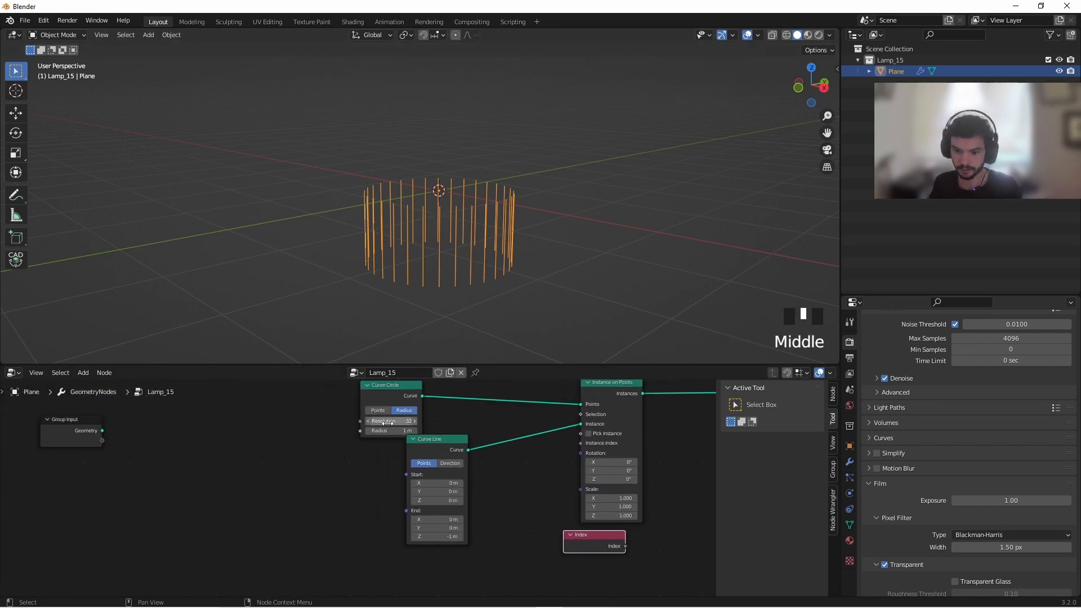
{"action": "scroll", "coordinate": [392, 422], "scroll_direction": "up", "scroll_amount": 2}
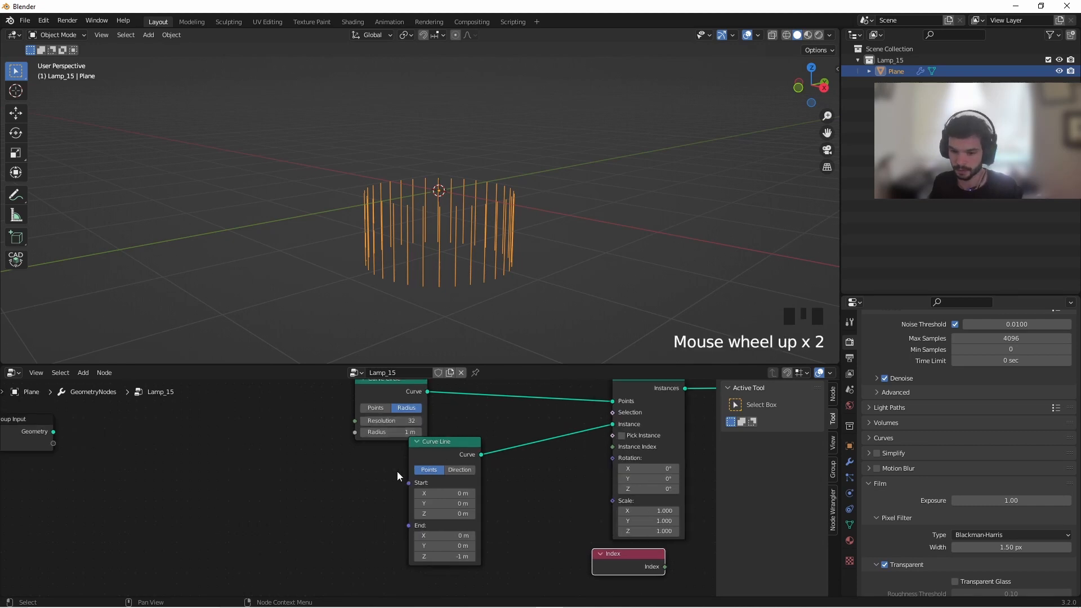
{"action": "middle_click_drag", "start_coordinate": [618, 519], "coordinate": [543, 495]}
{"action": "middle_click_drag", "start_coordinate": [287, 388], "coordinate": [266, 454]}
{"action": "scroll", "coordinate": [415, 483], "scroll_direction": "down", "scroll_amount": 6}
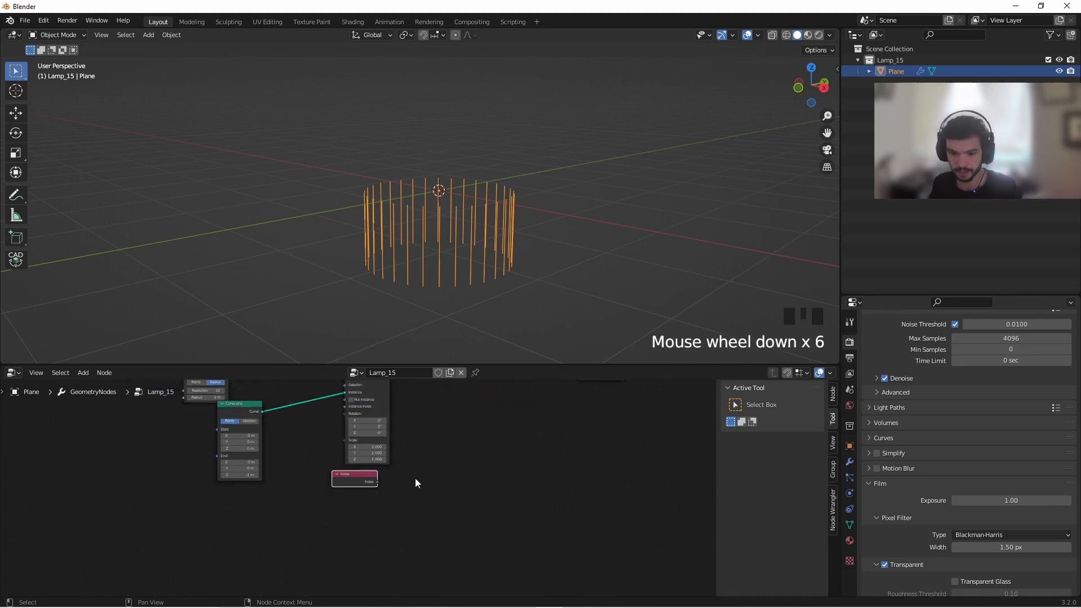
{"action": "middle_click_drag", "start_coordinate": [416, 483], "coordinate": [439, 536]}
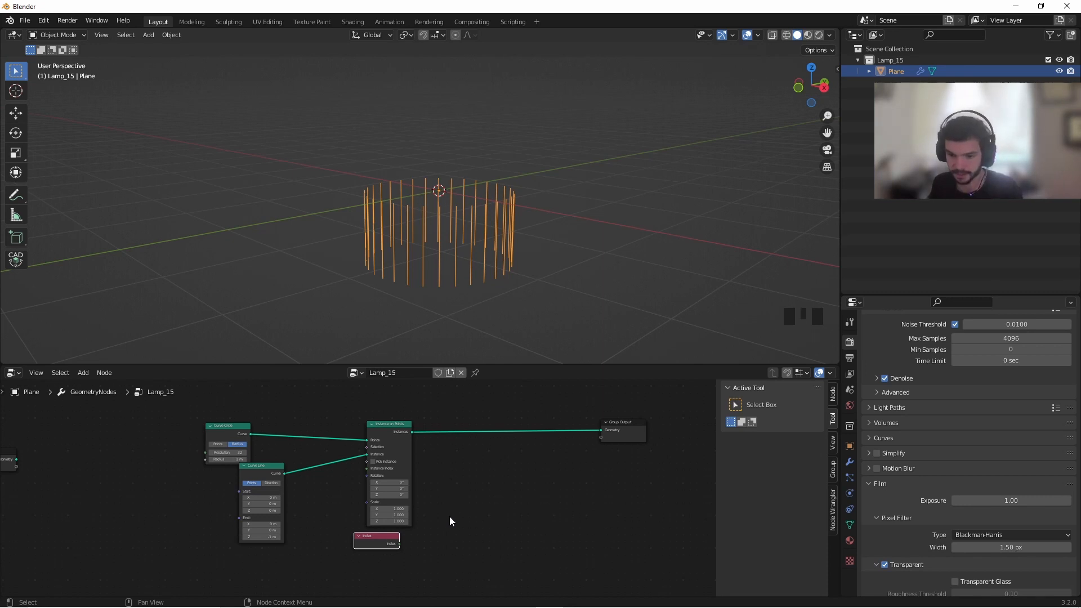
Move Group Output farther away and insert a Scale Instances node between Instance on Points and Group Output
{"action": "middle_click_drag", "start_coordinate": [449, 515], "coordinate": [363, 478]}
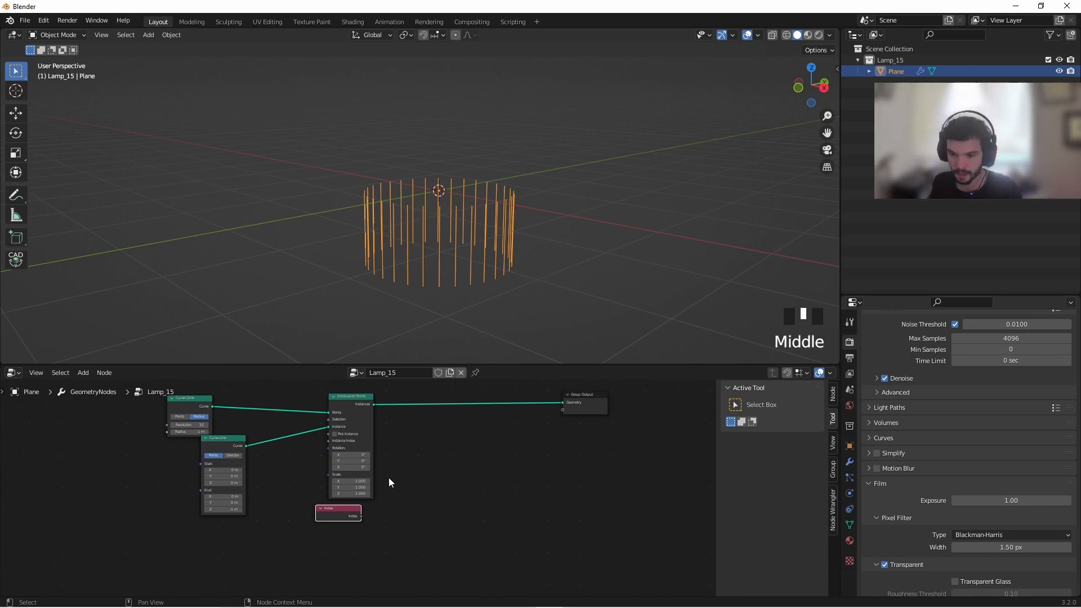
{"action": "middle_click_drag", "start_coordinate": [464, 451], "coordinate": [386, 455]}
{"action": "left_click_drag", "start_coordinate": [515, 404], "coordinate": [610, 401]}
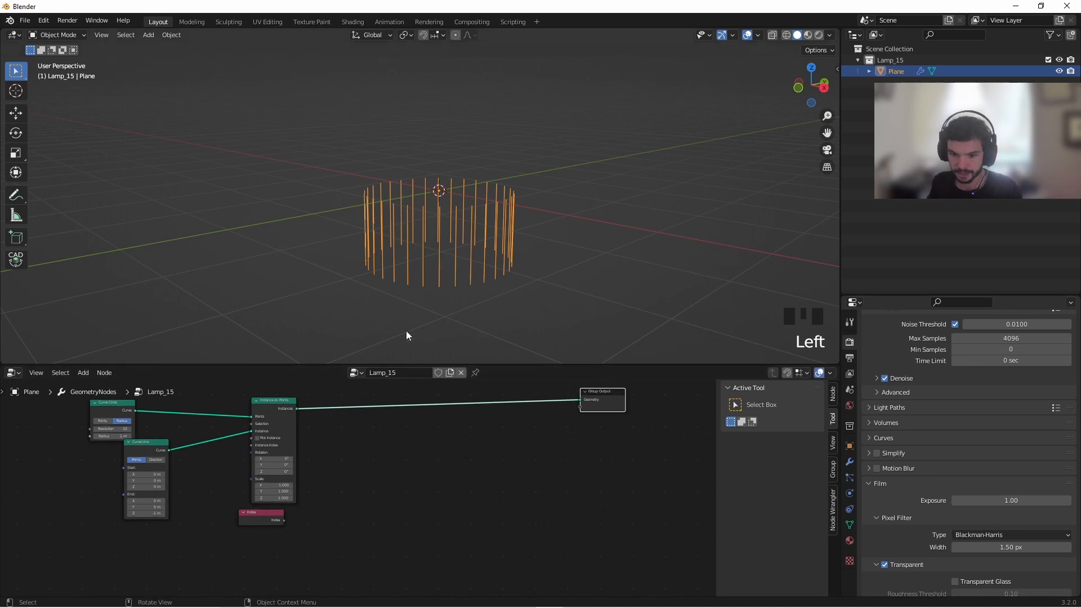
{"action": "middle_click_drag", "start_coordinate": [327, 474], "coordinate": [428, 472]}
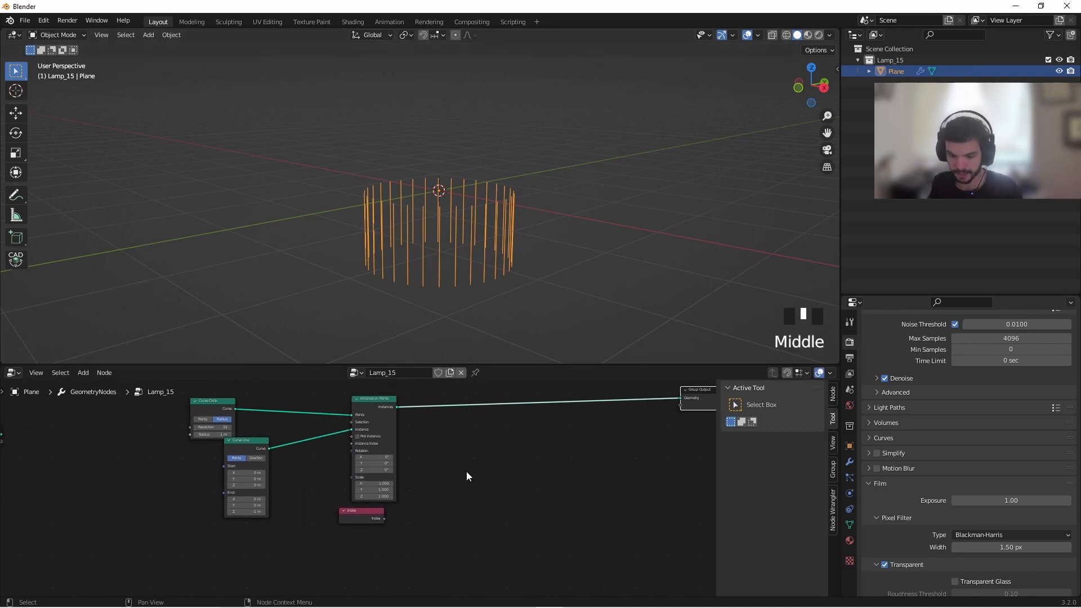
{"action": "key", "text": "shift+a"}
{"action": "left_click", "coordinate": [435, 362]}
{"action": "type", "text": "scal"}
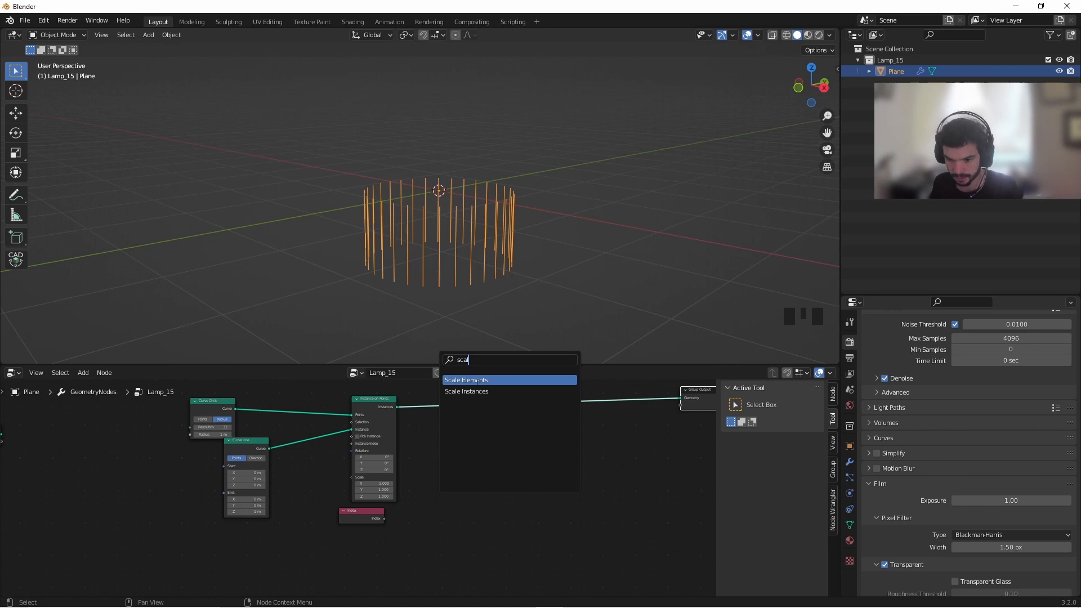
{"action": "left_click", "coordinate": [476, 392]}
{"action": "left_click", "coordinate": [509, 426]}
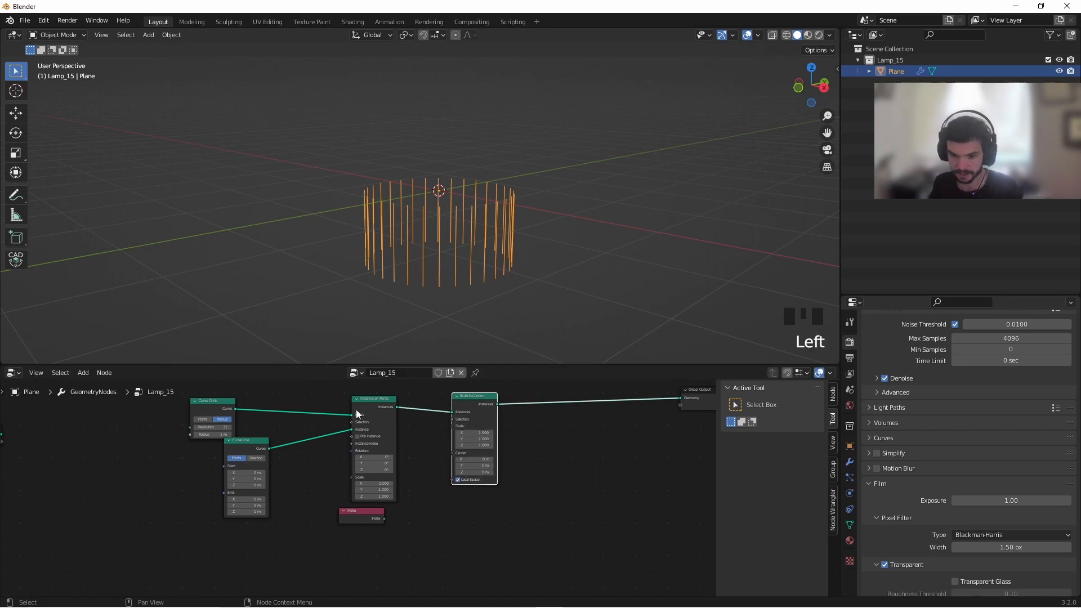
Reposition the Scale Instances node and connect the Index output to its Scale input
{"action": "scroll", "coordinate": [366, 411], "scroll_direction": "up", "scroll_amount": 6}
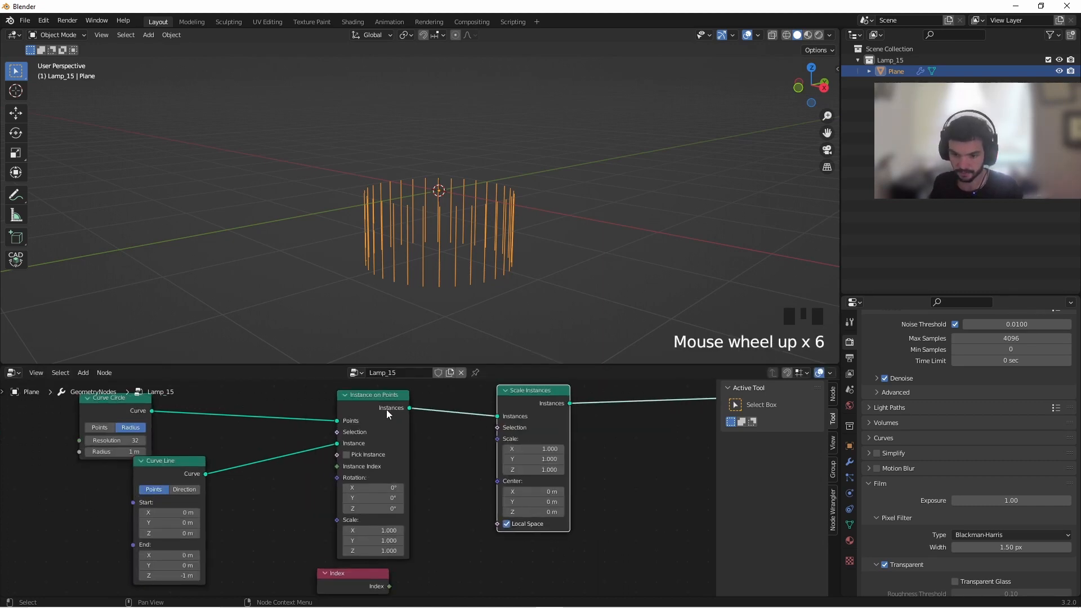
{"action": "left_click_drag", "start_coordinate": [573, 424], "coordinate": [594, 417]}
{"action": "left_click_drag", "start_coordinate": [532, 421], "coordinate": [607, 375]}
{"action": "middle_click_drag", "start_coordinate": [528, 454], "coordinate": [432, 446]}
{"action": "left_click_drag", "start_coordinate": [312, 560], "coordinate": [497, 430]}
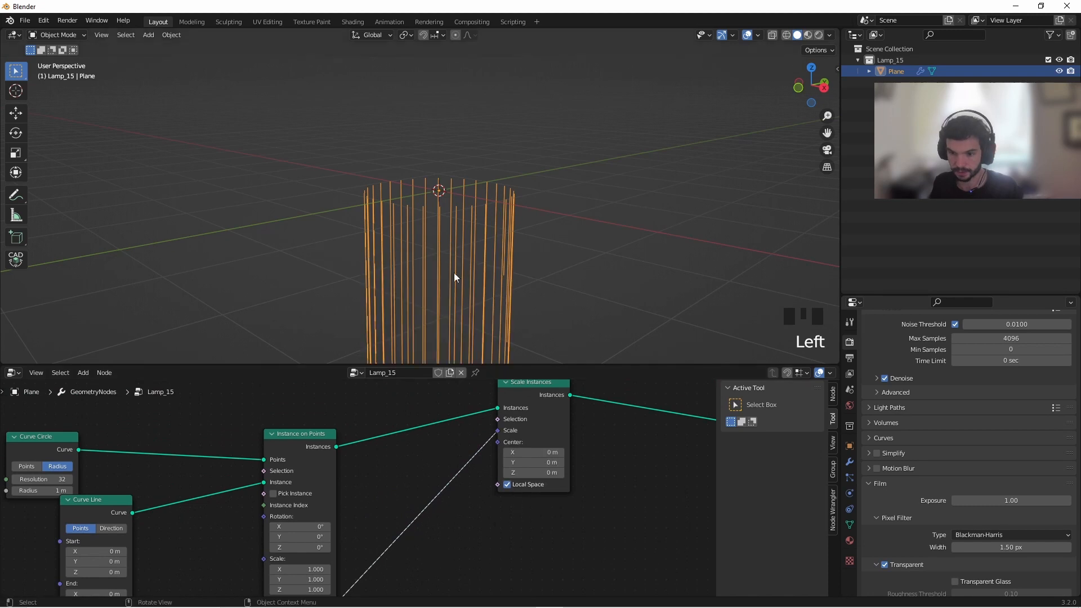
Move the Instance on Points node higher and the Index node lower to open up space between them
{"action": "scroll", "coordinate": [527, 331], "scroll_direction": "down", "scroll_amount": 7}
{"action": "middle_click_drag", "start_coordinate": [527, 331], "coordinate": [470, 159], "text": "shift"}
{"action": "scroll", "coordinate": [461, 309], "scroll_direction": "down", "scroll_amount": 5}
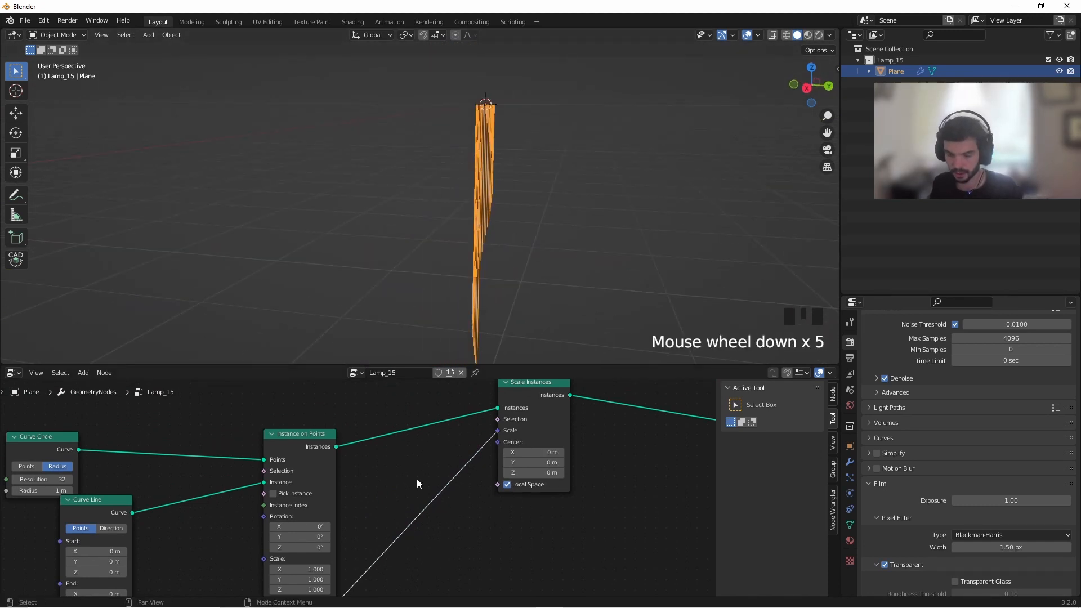
{"action": "left_click_drag", "start_coordinate": [294, 454], "coordinate": [266, 393]}
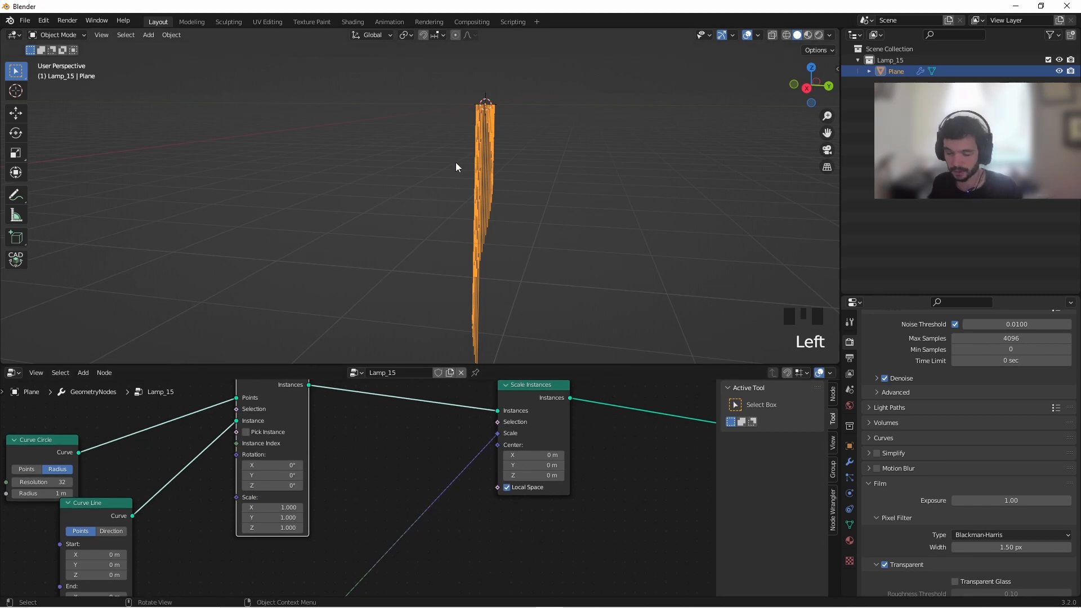
{"action": "middle_click_drag", "start_coordinate": [455, 162], "coordinate": [503, 97]}
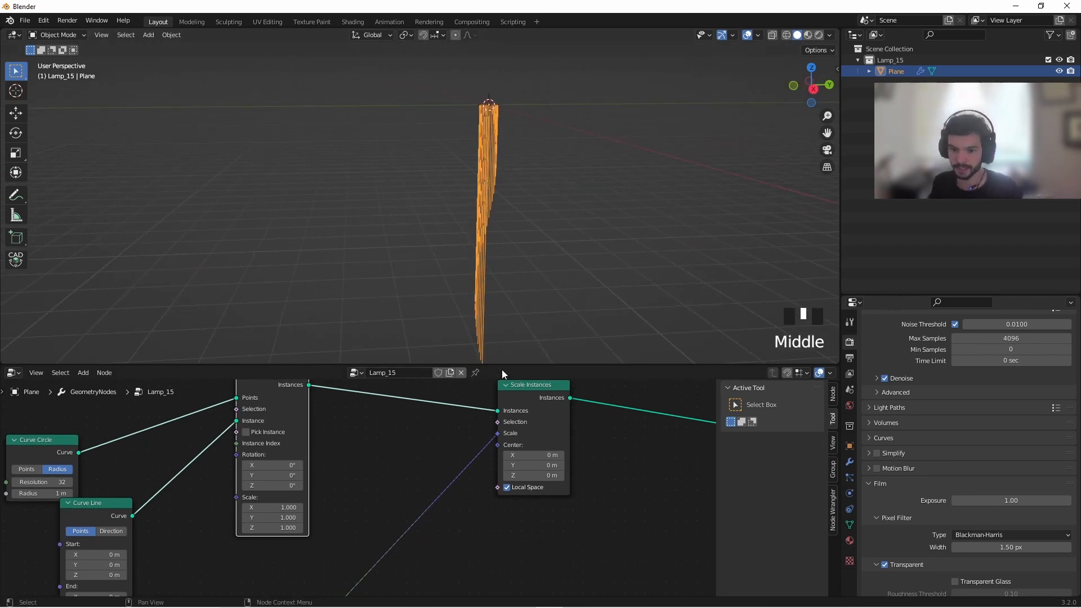
{"action": "middle_click_drag", "start_coordinate": [24, 504], "coordinate": [341, 485]}
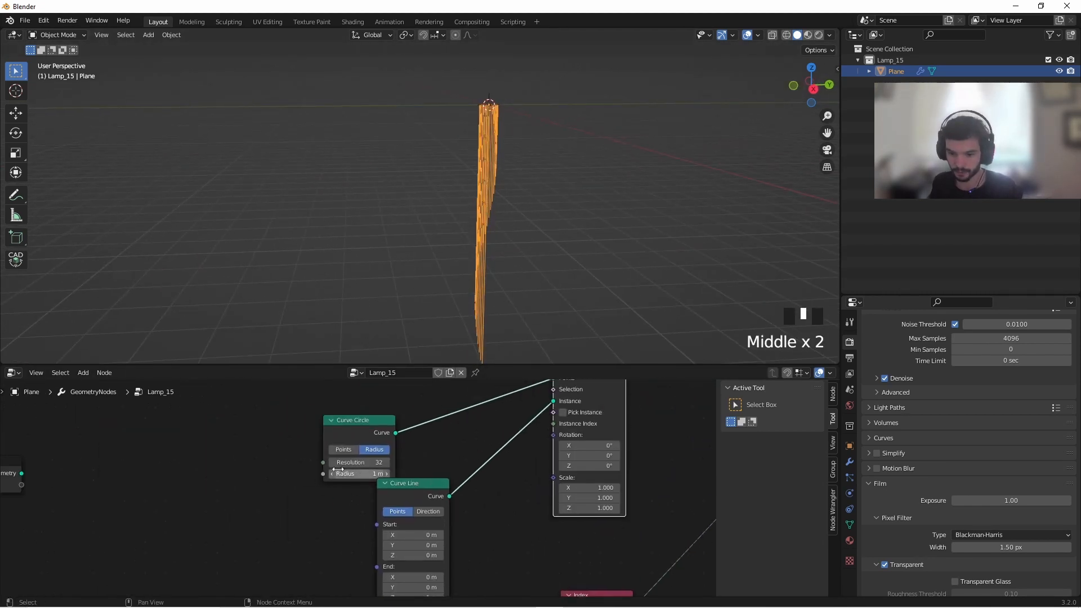
{"action": "scroll", "coordinate": [370, 487], "scroll_direction": "down", "scroll_amount": 8}
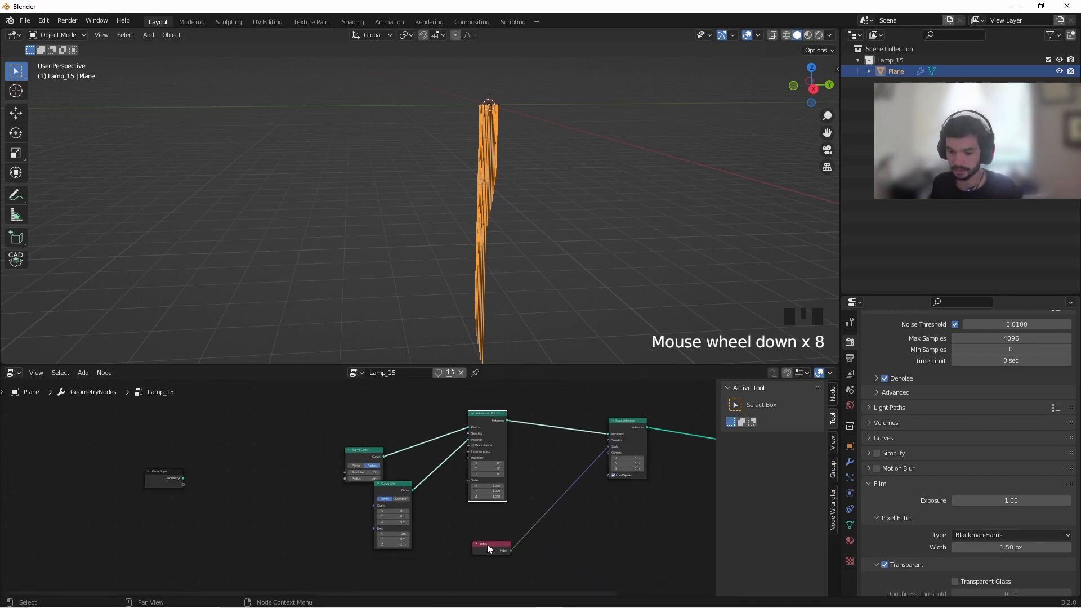
{"action": "left_click_drag", "start_coordinate": [489, 546], "coordinate": [482, 565]}
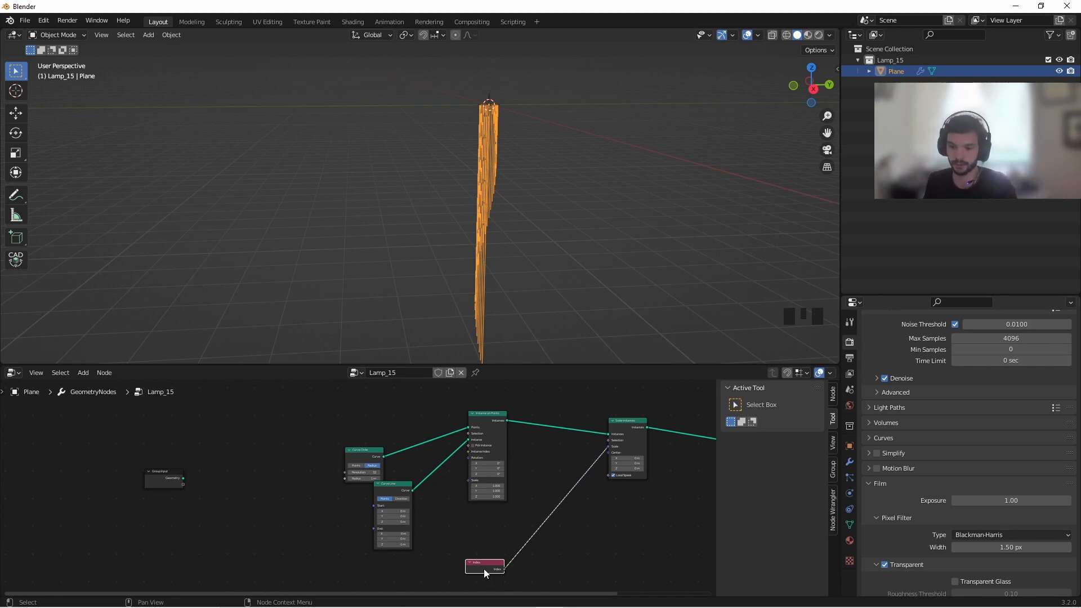
Insert a Map Range node on the link between Index and Scale Instances, and move Index away from it
{"action": "scroll", "coordinate": [501, 543], "scroll_direction": "up", "scroll_amount": 3}
{"action": "middle_click_drag", "start_coordinate": [451, 495], "coordinate": [417, 492]}
{"action": "key", "text": "shift+a"}
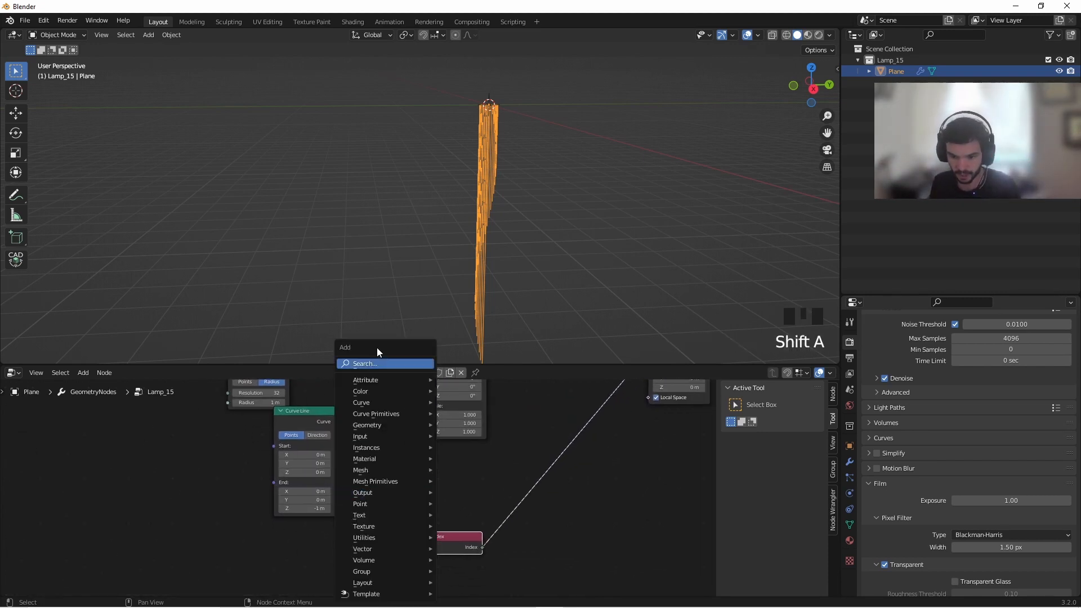
{"action": "left_click", "coordinate": [377, 364]}
{"action": "type", "text": "map"}
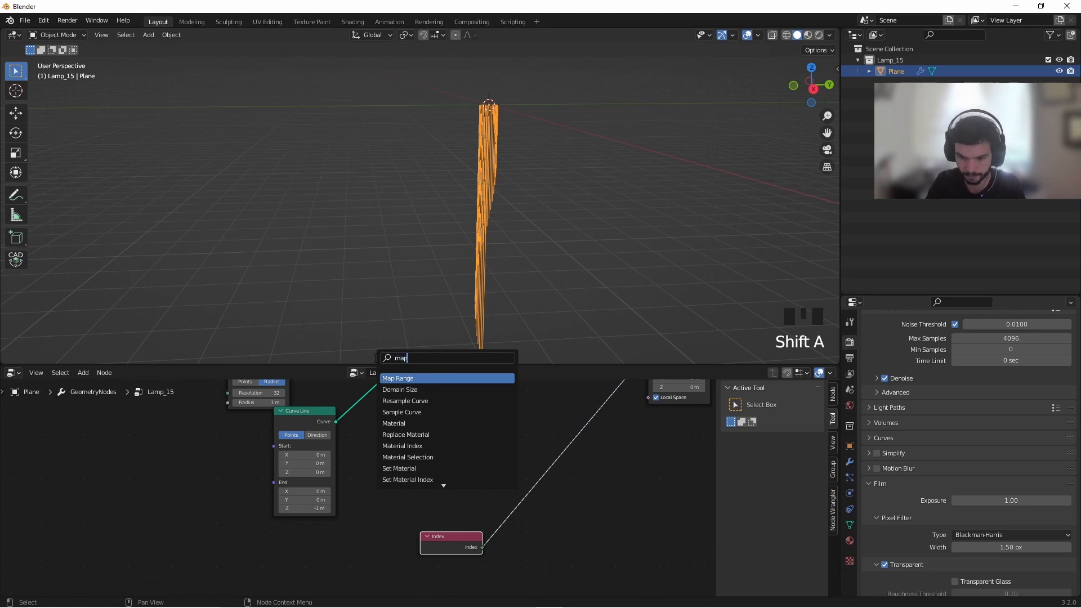
{"action": "key", "text": "Return"}
{"action": "left_click", "coordinate": [586, 490]}
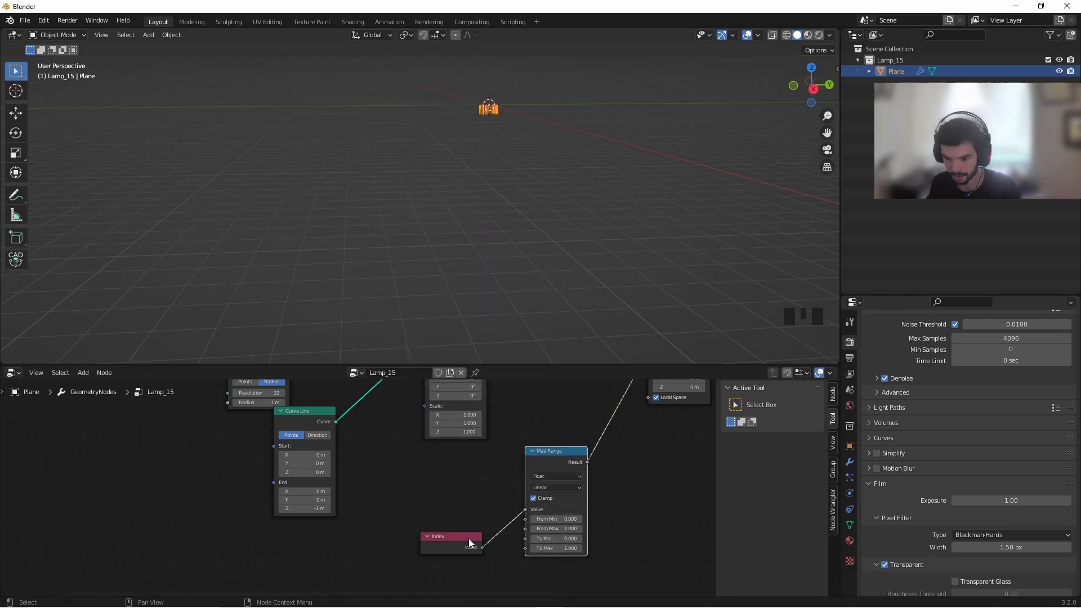
{"action": "left_click_drag", "start_coordinate": [469, 538], "coordinate": [381, 491]}
Add an Integer node between the Group Input and Curve Circle nodes
{"action": "middle_click_drag", "start_coordinate": [585, 489], "coordinate": [485, 482]}
{"action": "scroll", "coordinate": [485, 482], "scroll_direction": "up", "scroll_amount": 5}
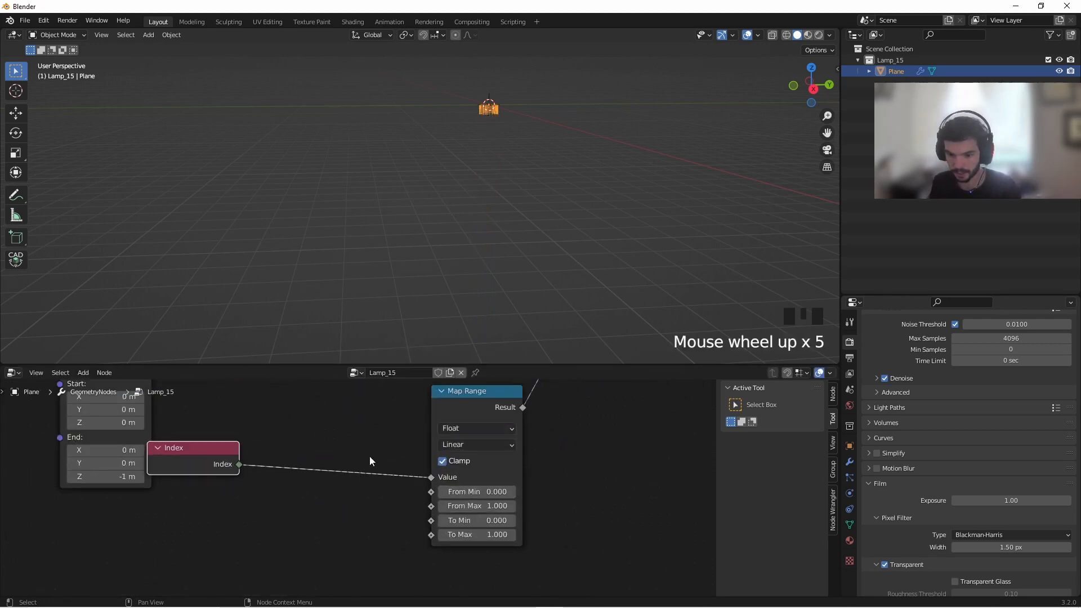
{"action": "middle_click_drag", "start_coordinate": [251, 467], "coordinate": [314, 477]}
{"action": "scroll", "coordinate": [366, 445], "scroll_direction": "down", "scroll_amount": 6}
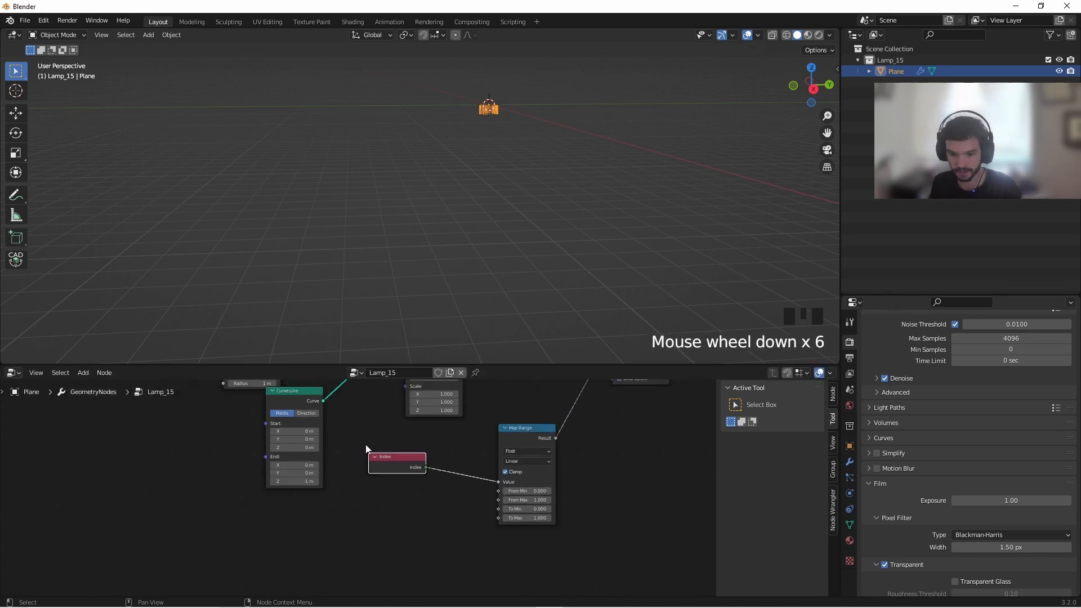
{"action": "middle_click_drag", "start_coordinate": [276, 414], "coordinate": [345, 479]}
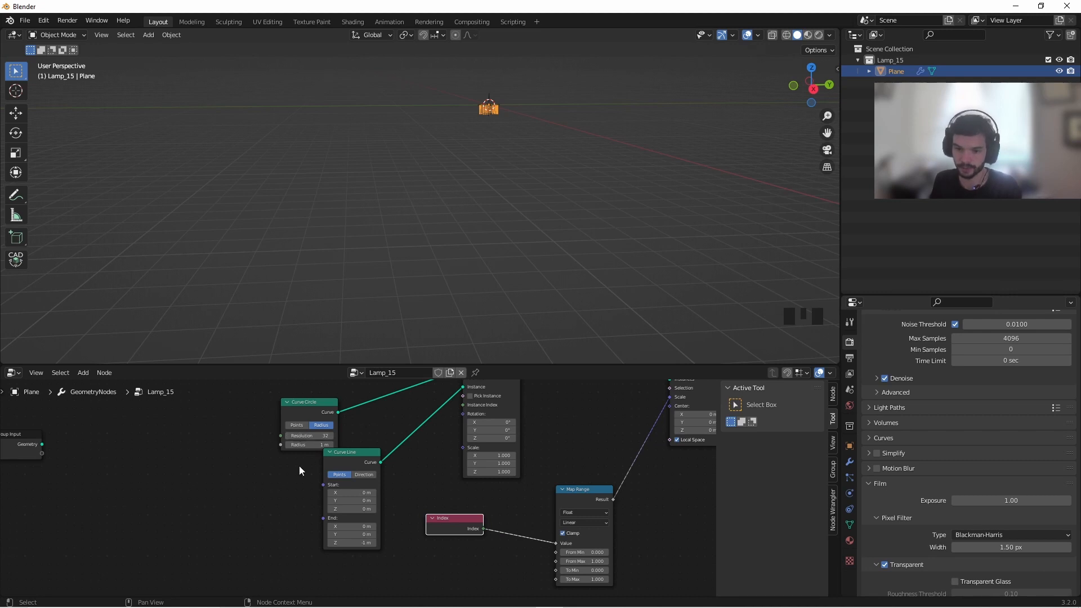
{"action": "middle_click_drag", "start_coordinate": [320, 451], "coordinate": [496, 481]}
{"action": "key", "text": "shift+a"}
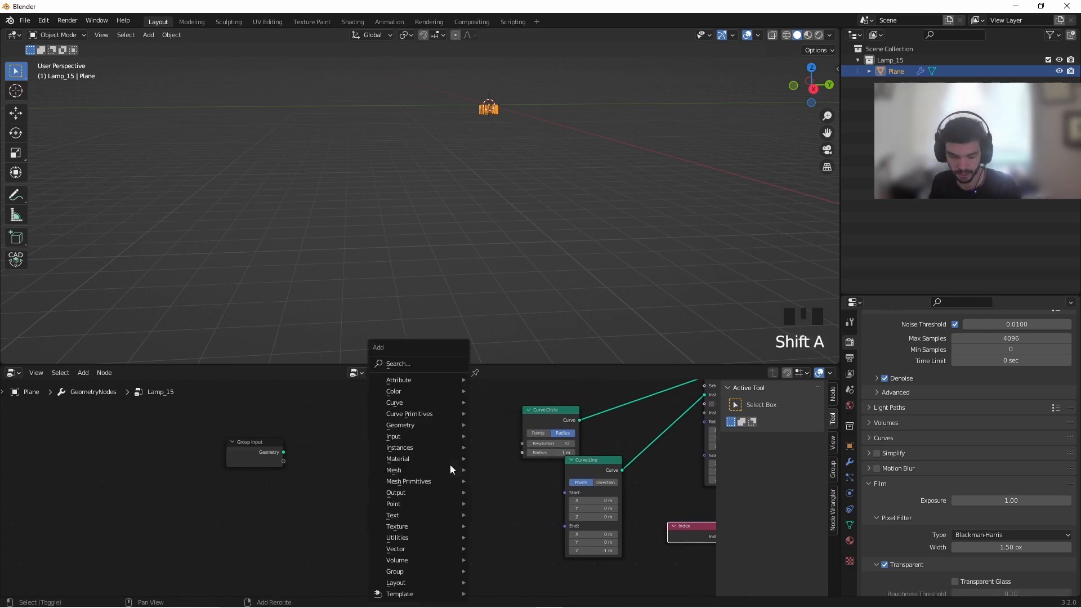
{"action": "left_click", "coordinate": [414, 366]}
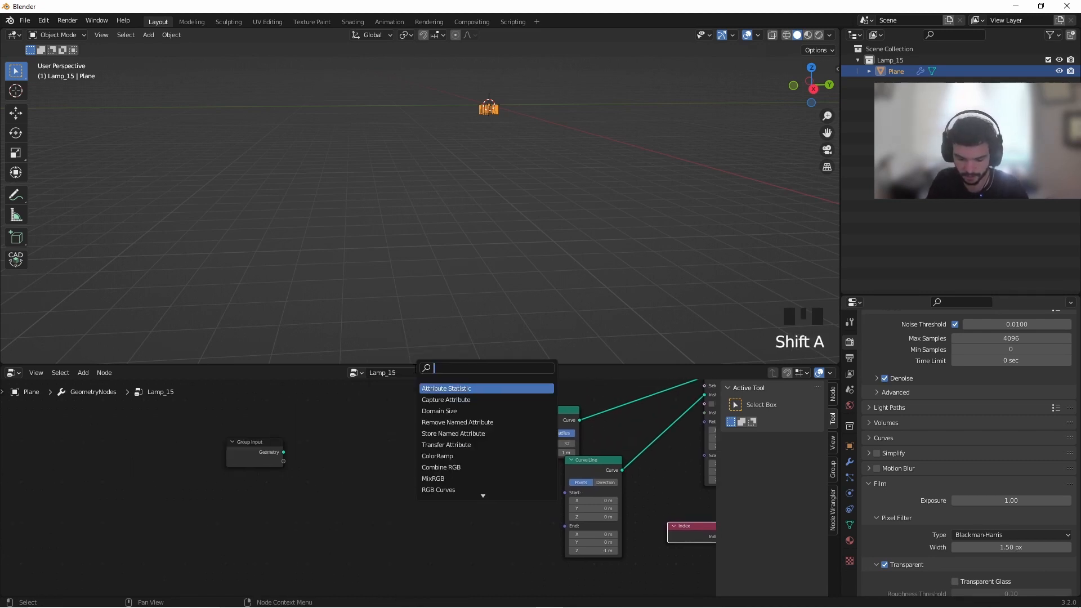
{"action": "type", "text": "inm"}
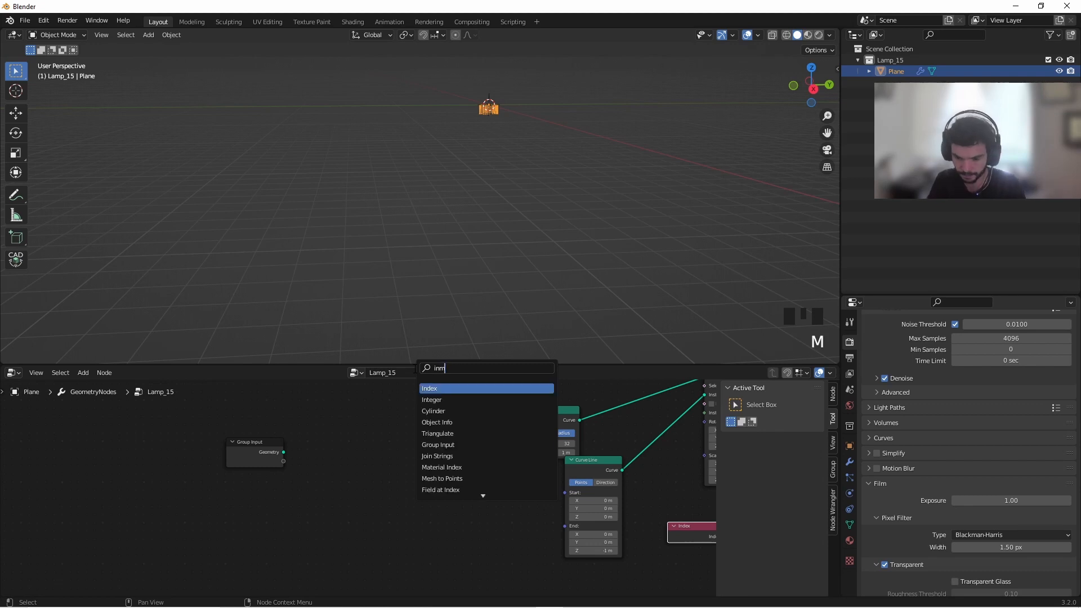
{"action": "key", "text": "Down"}
{"action": "key", "text": "Return"}
{"action": "left_click", "coordinate": [433, 457]}
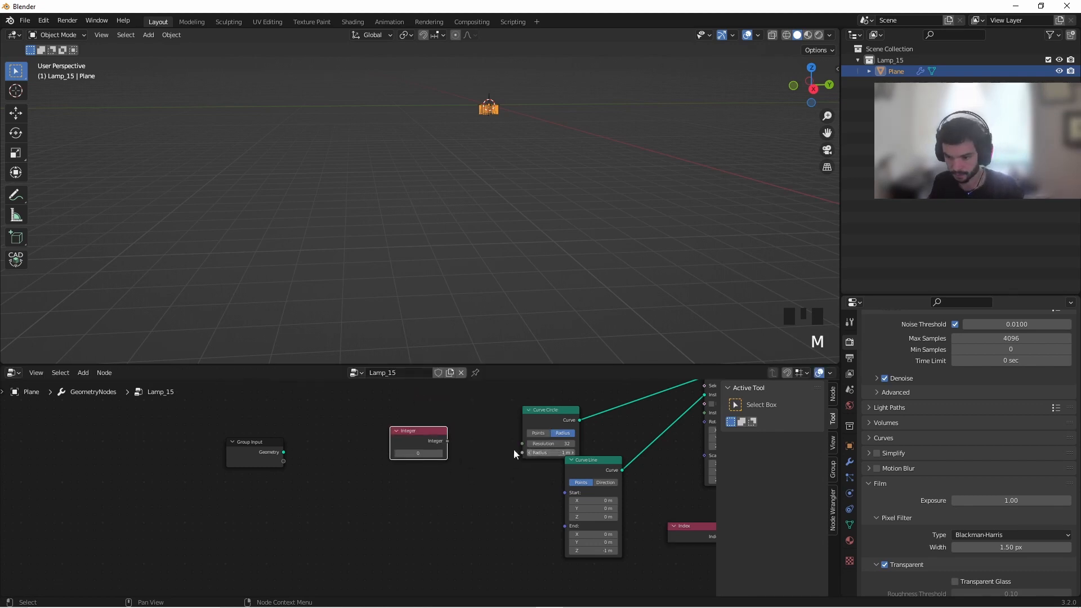
Set the Integer node's value to 1 and connect its output to the Resolution input of Curve Circle
{"action": "middle_click_drag", "start_coordinate": [447, 444], "coordinate": [325, 445]}
{"action": "scroll", "coordinate": [325, 445], "scroll_direction": "up", "scroll_amount": 6}
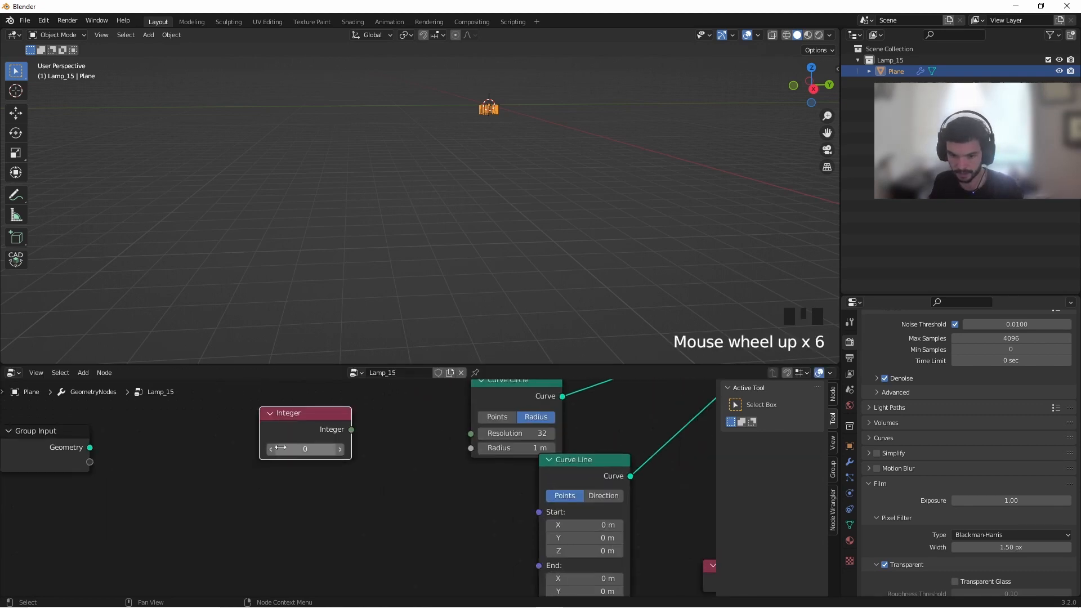
{"action": "double_click", "coordinate": [339, 449]}
{"action": "double_click", "coordinate": [340, 449]}
{"action": "left_click", "coordinate": [272, 450]}
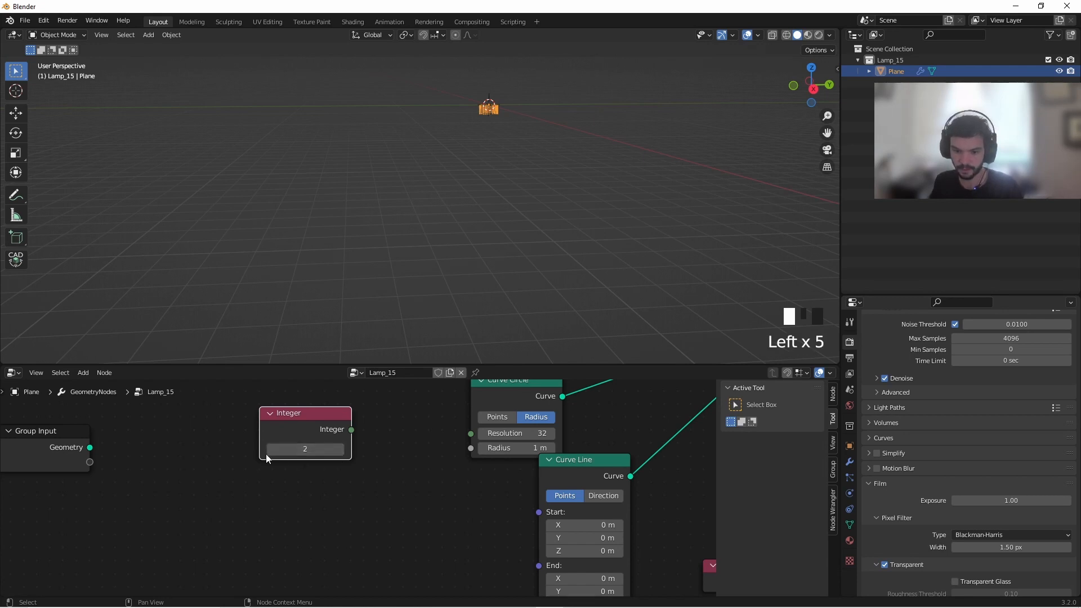
{"action": "left_click", "coordinate": [270, 451]}
{"action": "middle_click_drag", "start_coordinate": [380, 456], "coordinate": [329, 471]}
{"action": "left_click_drag", "start_coordinate": [299, 447], "coordinate": [418, 446]}
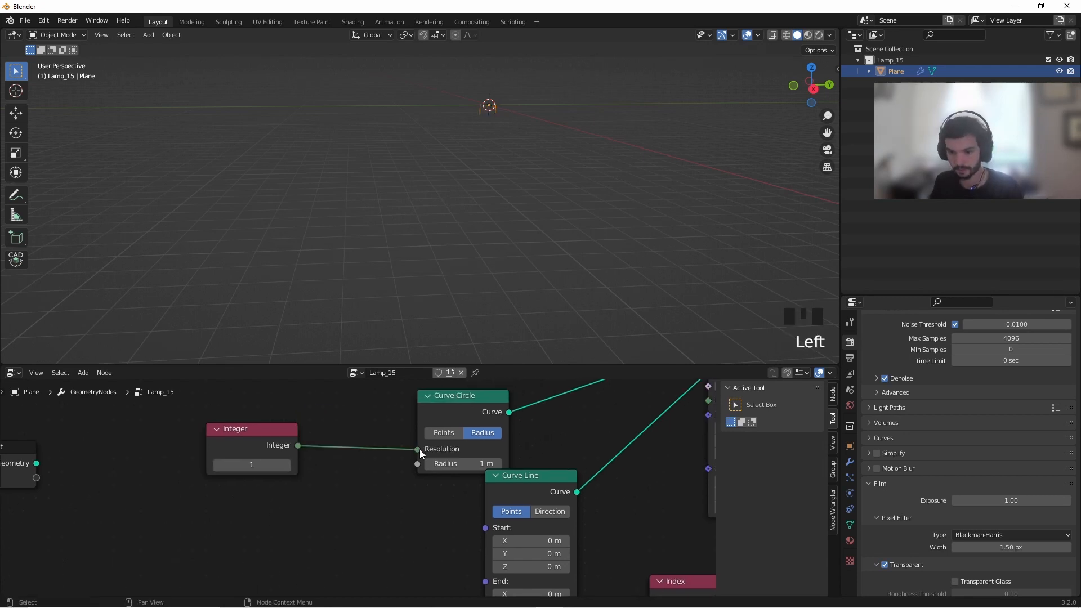
Connect the Integer output to the Map Range node's From Max input and insert a Math node on that link
{"action": "scroll", "coordinate": [319, 452], "scroll_direction": "down", "scroll_amount": 8}
{"action": "left_click_drag", "start_coordinate": [320, 452], "coordinate": [620, 523]}
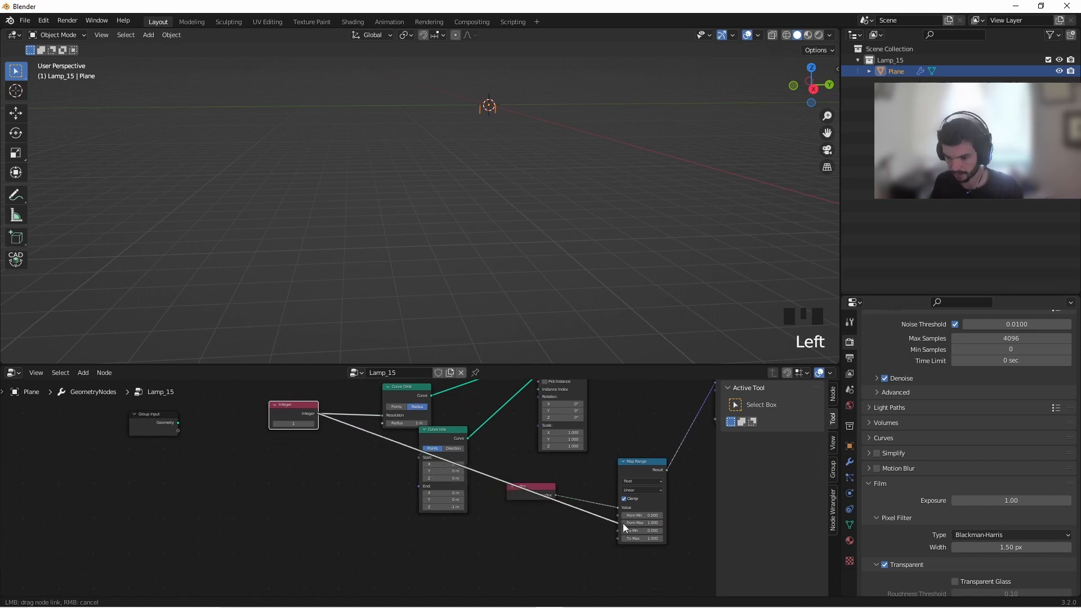
{"action": "key", "text": "shift+a"}
{"action": "left_click", "coordinate": [322, 359]}
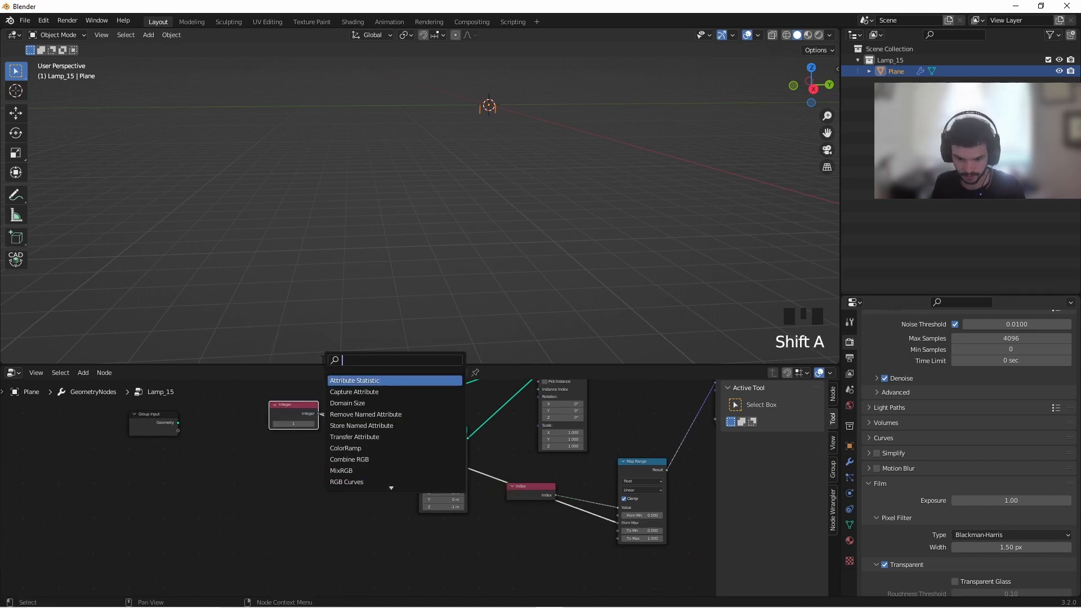
{"action": "type", "text": "add"}
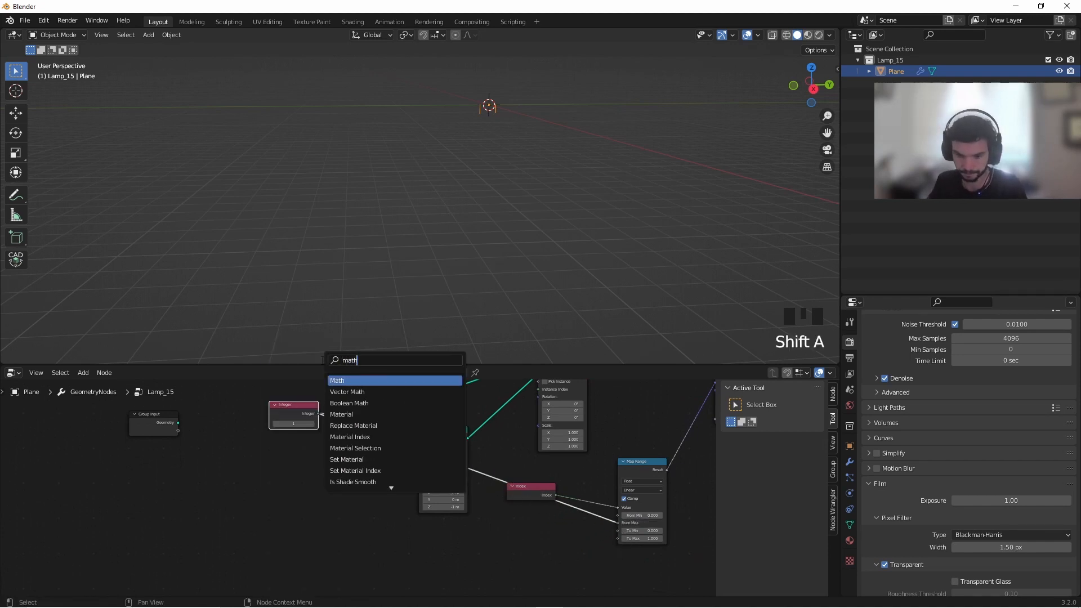
{"action": "key", "text": "Return"}
{"action": "left_click", "coordinate": [496, 473]}
Switch the new Math node to Subtract with a value of 1 and place it below the Curve Line node
{"action": "left_click", "coordinate": [501, 478]}
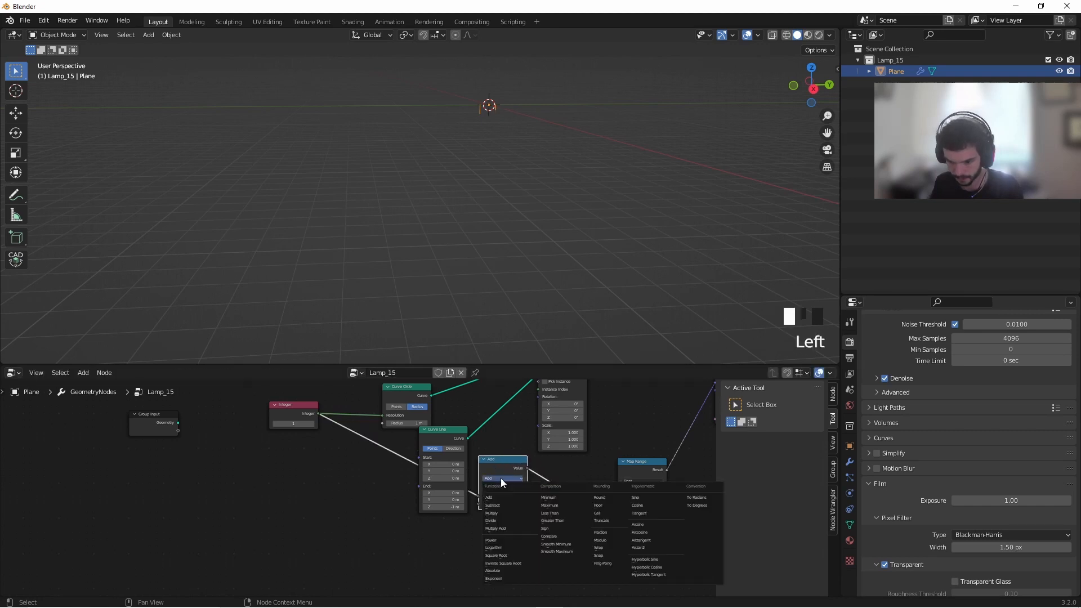
{"action": "left_click", "coordinate": [506, 491]}
{"action": "double_click", "coordinate": [507, 503]}
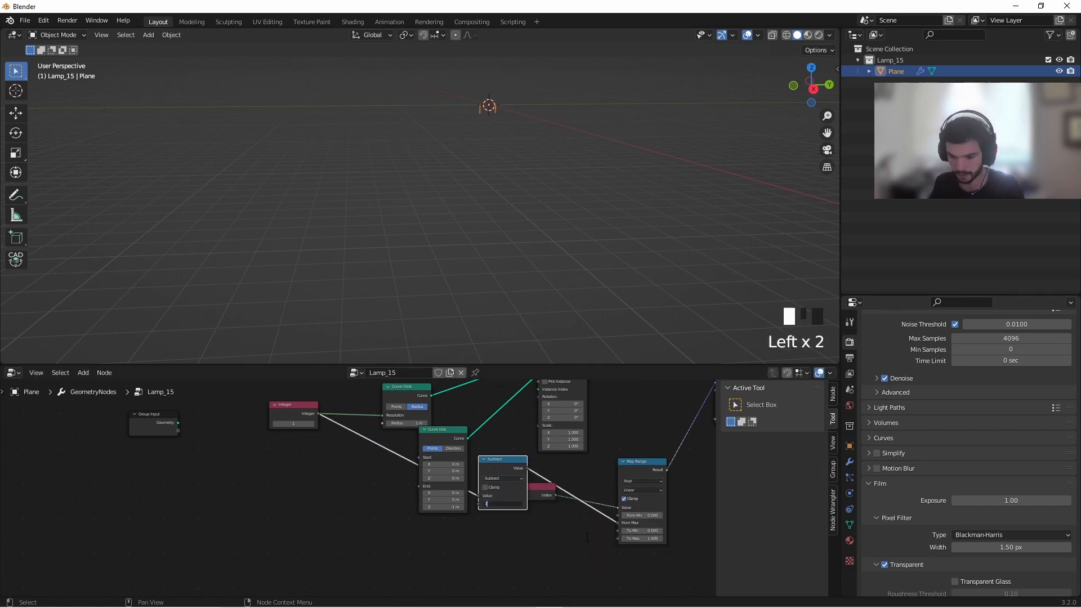
{"action": "type", "text": "1"}
{"action": "key", "text": "Return"}
{"action": "left_click_drag", "start_coordinate": [503, 474], "coordinate": [434, 535]}
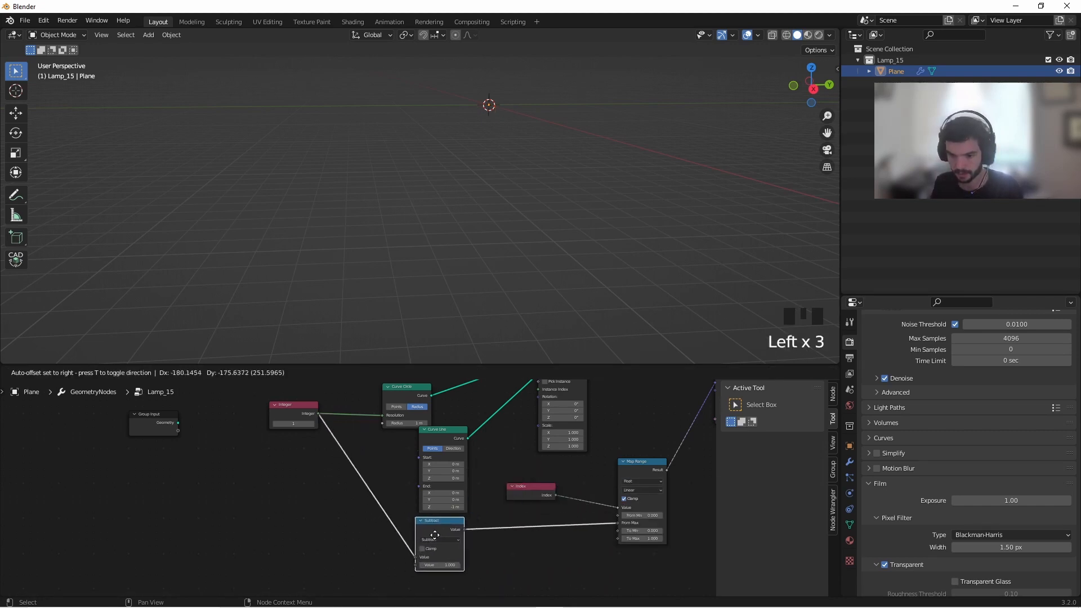
Raise the Integer node's value to 90 to add more curve lines around the circle
{"action": "middle_click_drag", "start_coordinate": [529, 476], "coordinate": [417, 476]}
{"action": "left_click_drag", "start_coordinate": [179, 428], "coordinate": [194, 427]}
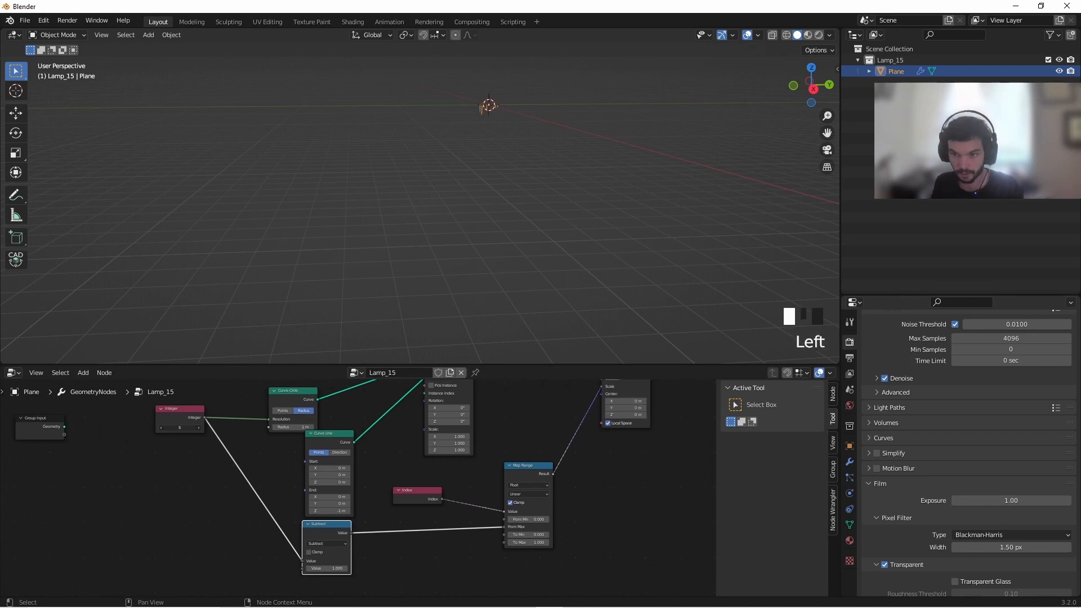
{"action": "scroll", "coordinate": [487, 107], "scroll_direction": "up", "scroll_amount": 11}
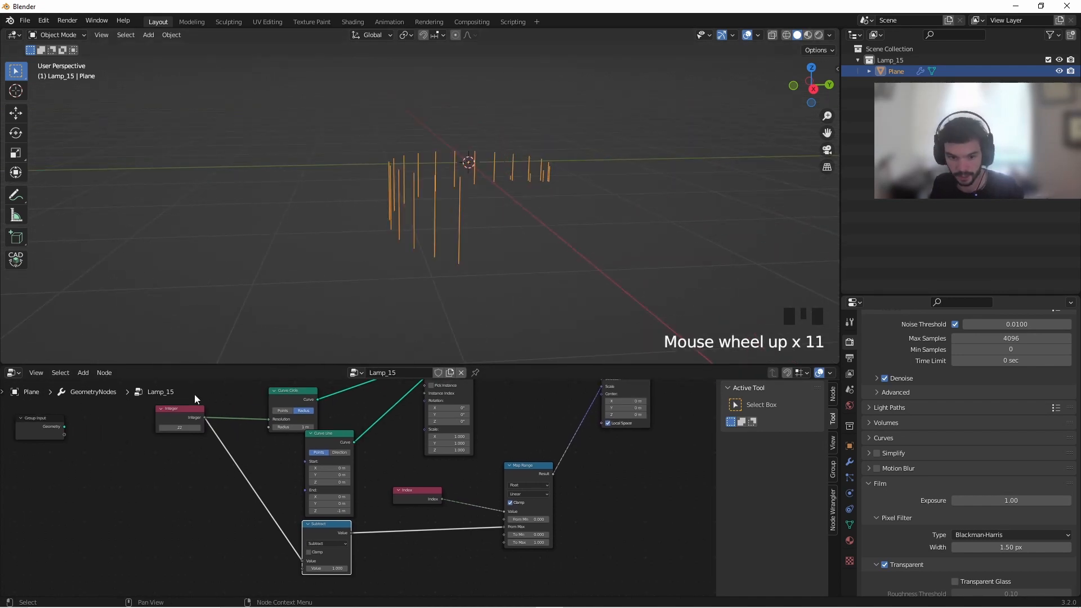
{"action": "left_click_drag", "start_coordinate": [180, 428], "coordinate": [199, 427]}
{"action": "scroll", "coordinate": [529, 144], "scroll_direction": "up", "scroll_amount": 5}
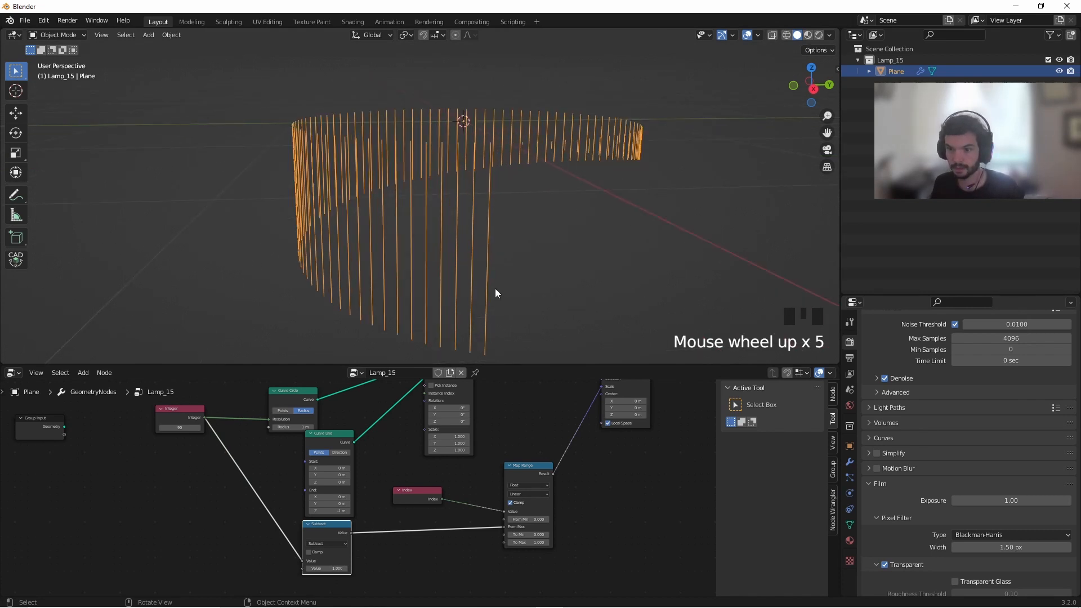
Examine the ring of progressively scaled curve lines from several angles, including the shortest lines up close
{"action": "middle_click_drag", "start_coordinate": [495, 294], "coordinate": [507, 116]}
{"action": "scroll", "coordinate": [475, 244], "scroll_direction": "down", "scroll_amount": 7}
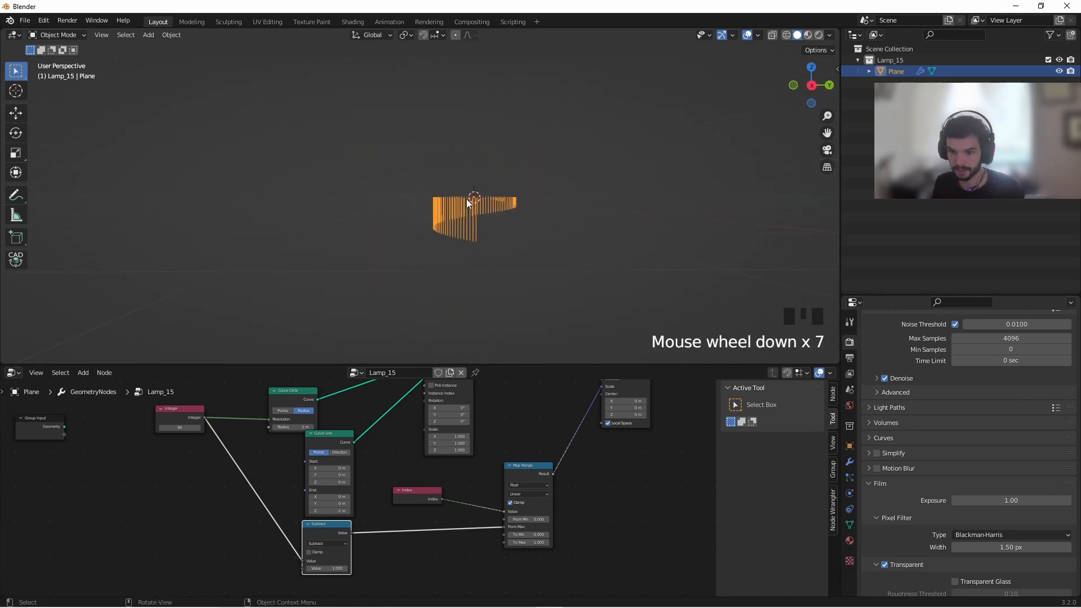
{"action": "middle_click_drag", "start_coordinate": [479, 201], "coordinate": [484, 195]}
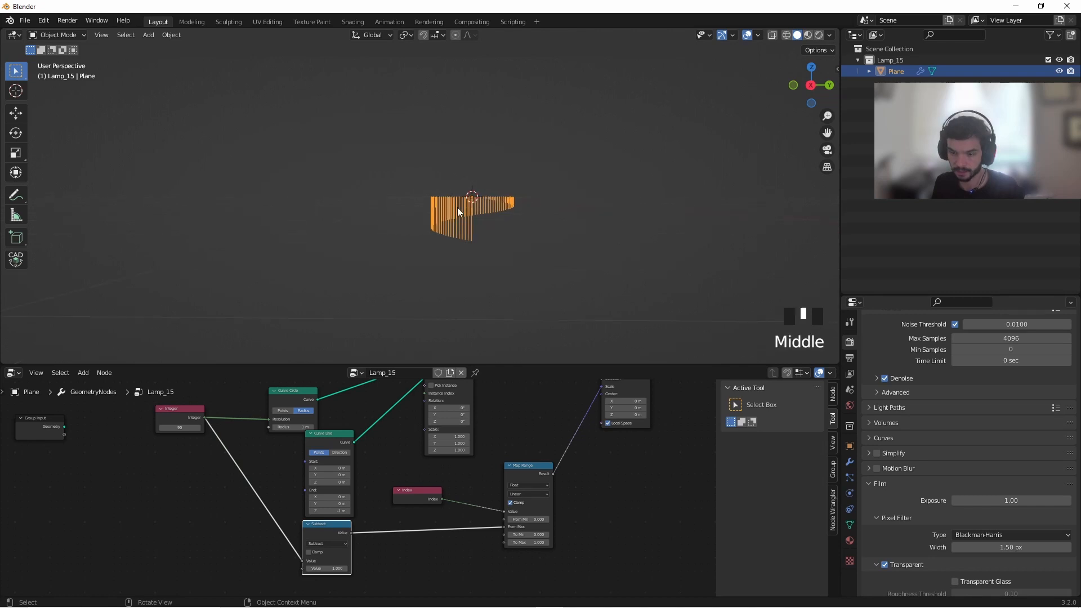
{"action": "middle_click_drag", "start_coordinate": [393, 562], "coordinate": [458, 549]}
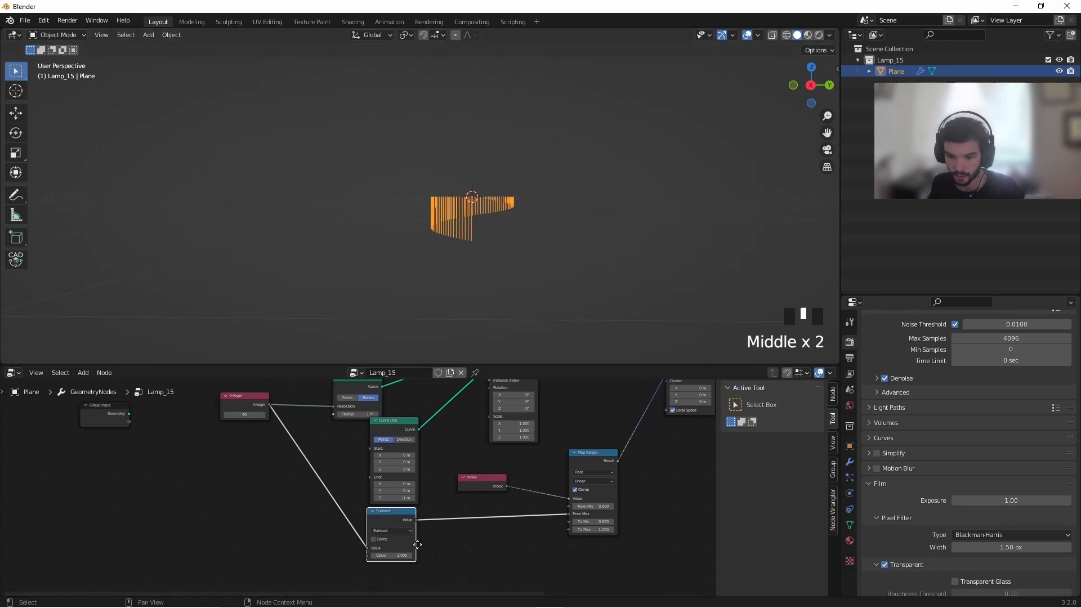
{"action": "scroll", "coordinate": [481, 201], "scroll_direction": "up", "scroll_amount": 5}
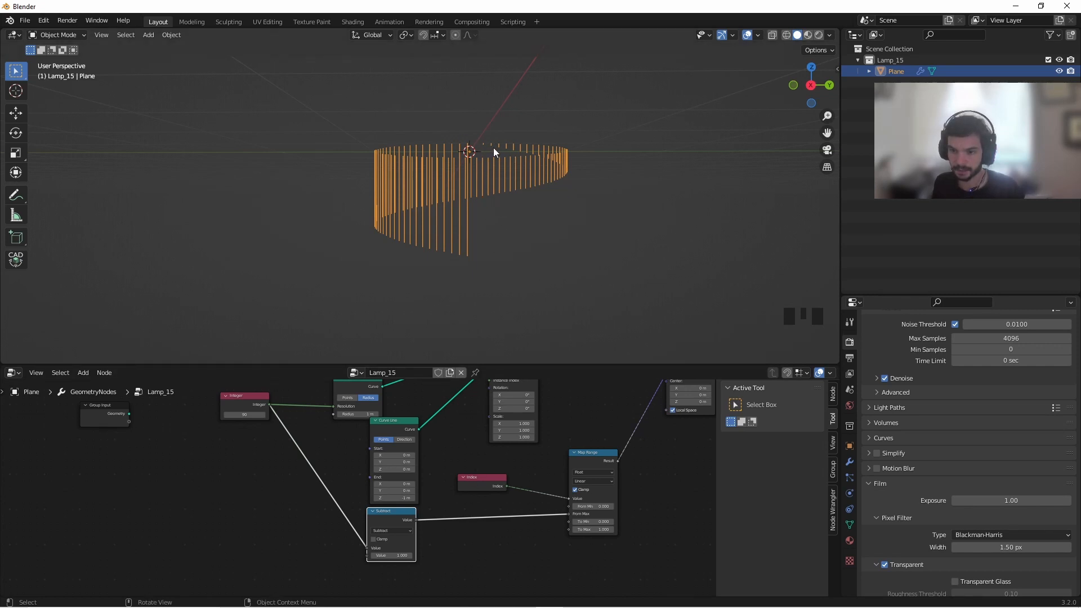
{"action": "middle_click_drag", "start_coordinate": [468, 149], "coordinate": [492, 150]}
{"action": "scroll", "coordinate": [476, 145], "scroll_direction": "up", "scroll_amount": 4}
{"action": "middle_click_drag", "start_coordinate": [613, 99], "coordinate": [516, 117], "text": "shift"}
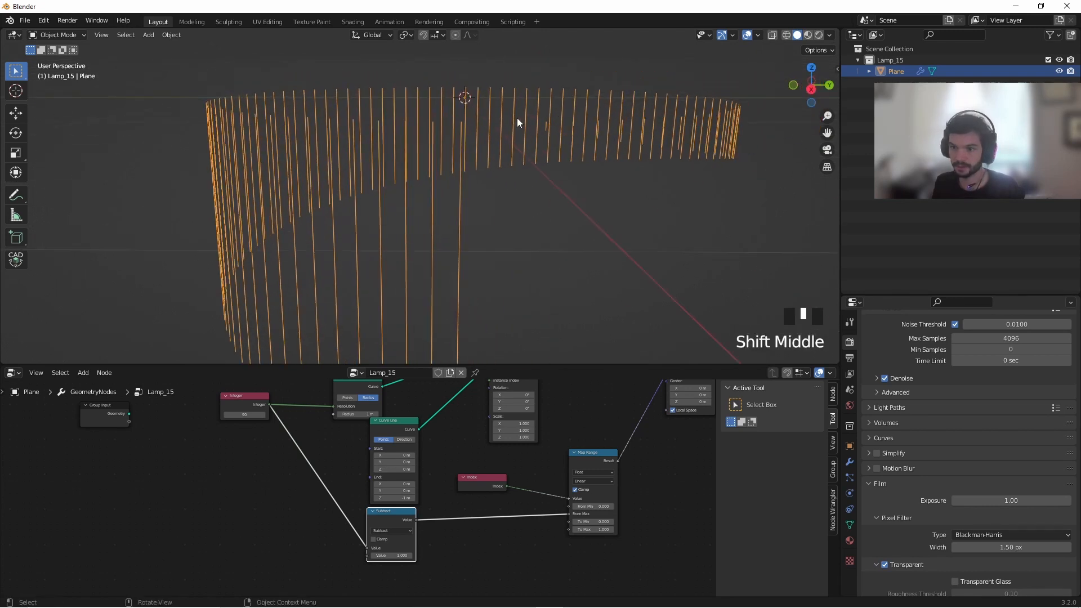
Move the Scale Instances and Group Output nodes away from Map Range to make room for more nodes
{"action": "middle_click_drag", "start_coordinate": [580, 398], "coordinate": [417, 465]}
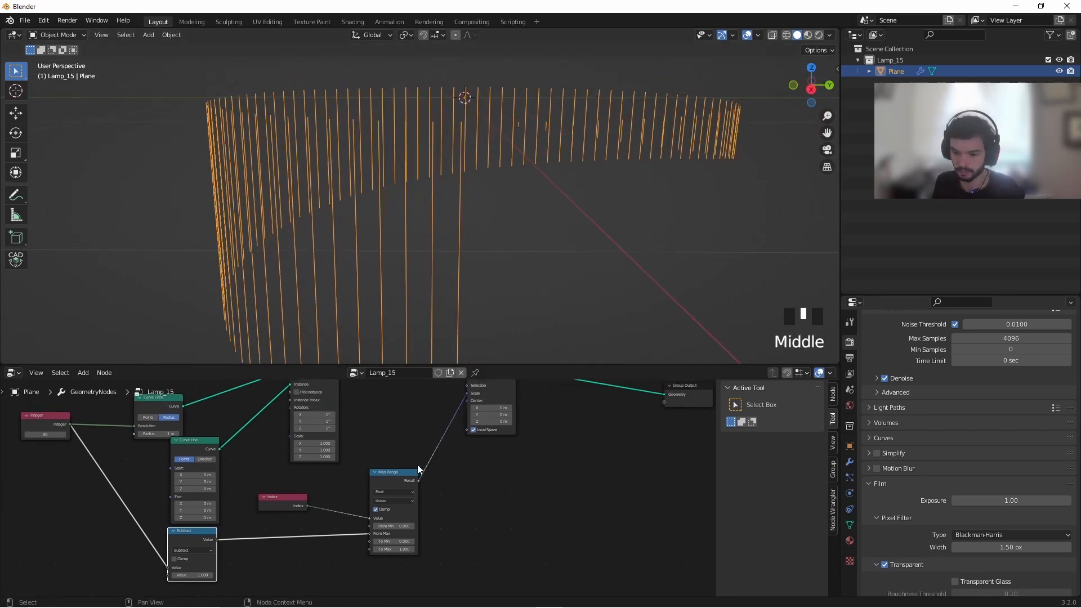
{"action": "scroll", "coordinate": [417, 465], "scroll_direction": "down", "scroll_amount": 8}
{"action": "left_click_drag", "start_coordinate": [587, 524], "coordinate": [341, 458]}
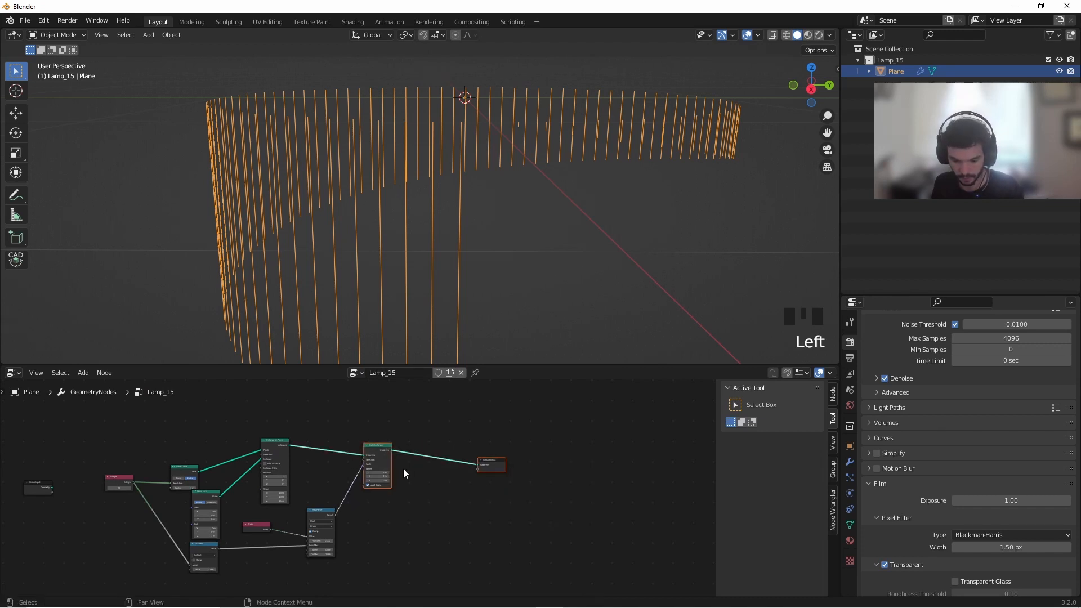
{"action": "key", "text": "g"}
{"action": "scroll", "coordinate": [417, 518], "scroll_direction": "up", "scroll_amount": 2}
{"action": "left_click", "coordinate": [401, 530]}
Insert an Add Math node on the link between Map Range and Scale Instances, and set its value to 0.1
{"action": "key", "text": "shift+a"}
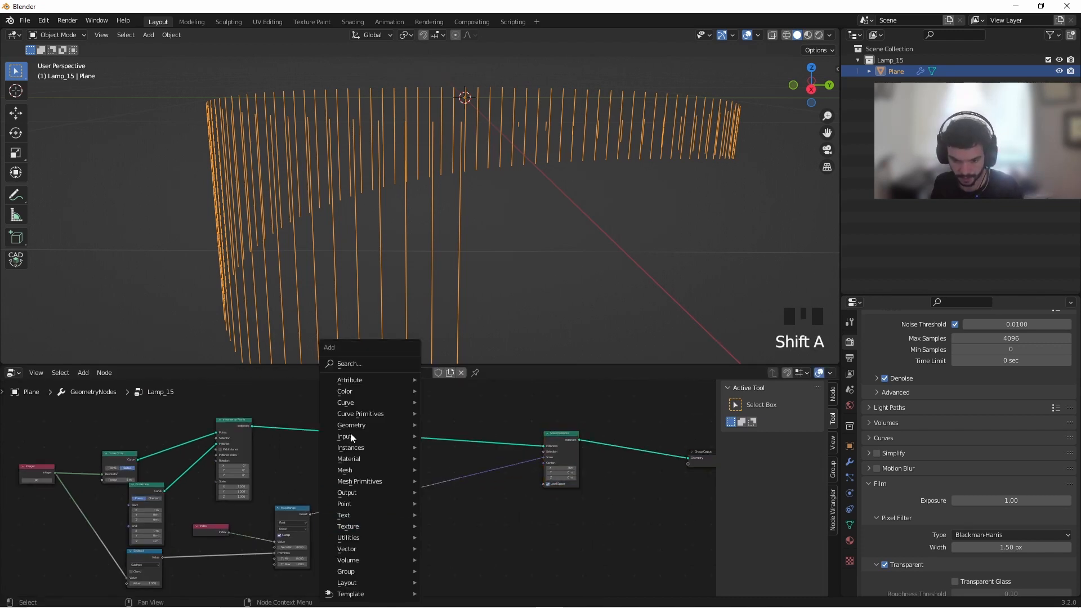
{"action": "left_click", "coordinate": [350, 364]}
{"action": "type", "text": "math"}
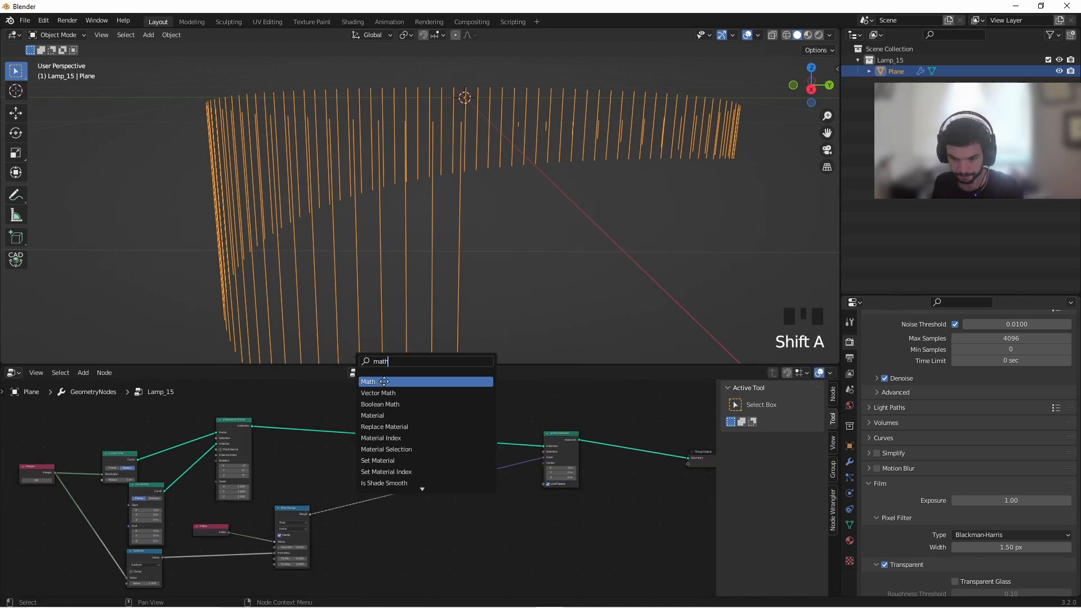
{"action": "left_click", "coordinate": [384, 382]}
{"action": "left_click", "coordinate": [386, 497]}
{"action": "scroll", "coordinate": [366, 482], "scroll_direction": "up", "scroll_amount": 8}
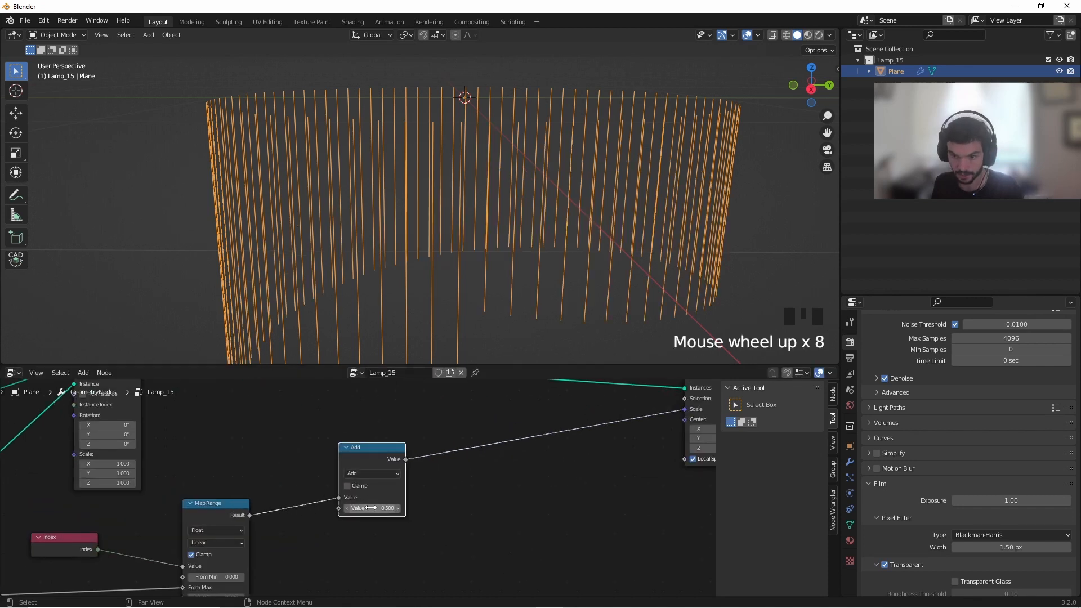
{"action": "left_click", "coordinate": [370, 508]}
{"action": "type", "text": "0.1"}
{"action": "key", "text": "Return"}
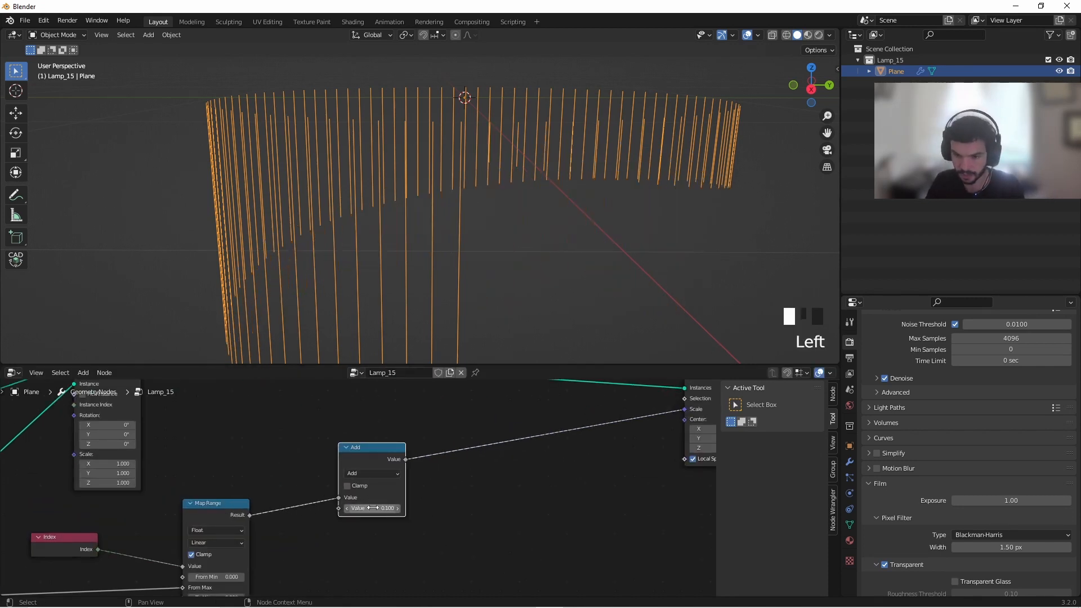
Duplicate the Add node onto the link before Scale Instances and switch the copy to Multiply
{"action": "middle_click_drag", "start_coordinate": [300, 358], "coordinate": [522, 162]}
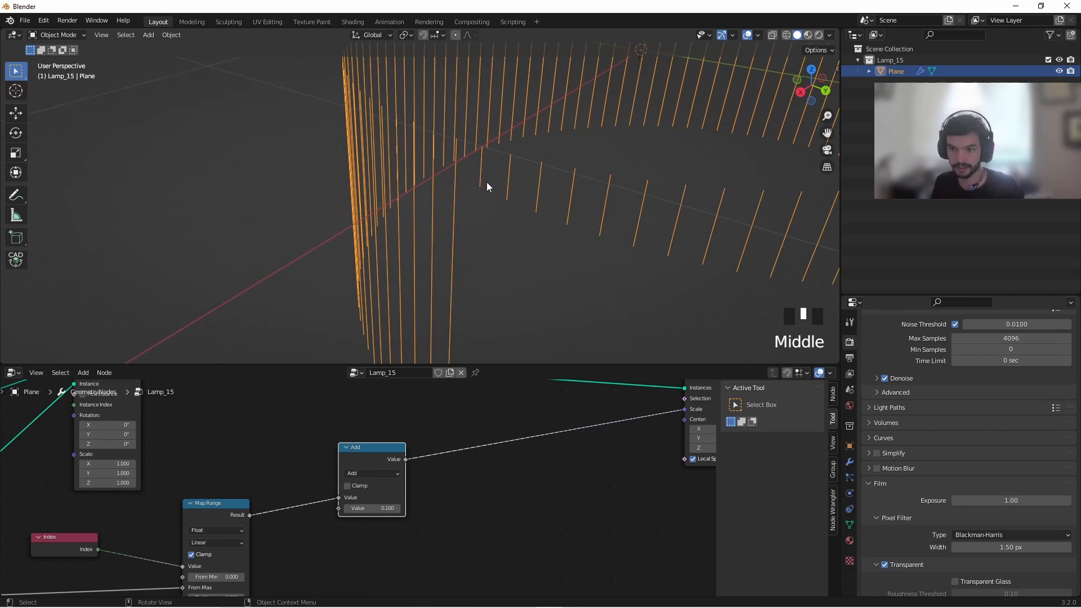
{"action": "scroll", "coordinate": [441, 171], "scroll_direction": "down", "scroll_amount": 5}
{"action": "scroll", "coordinate": [406, 456], "scroll_direction": "down", "scroll_amount": 8}
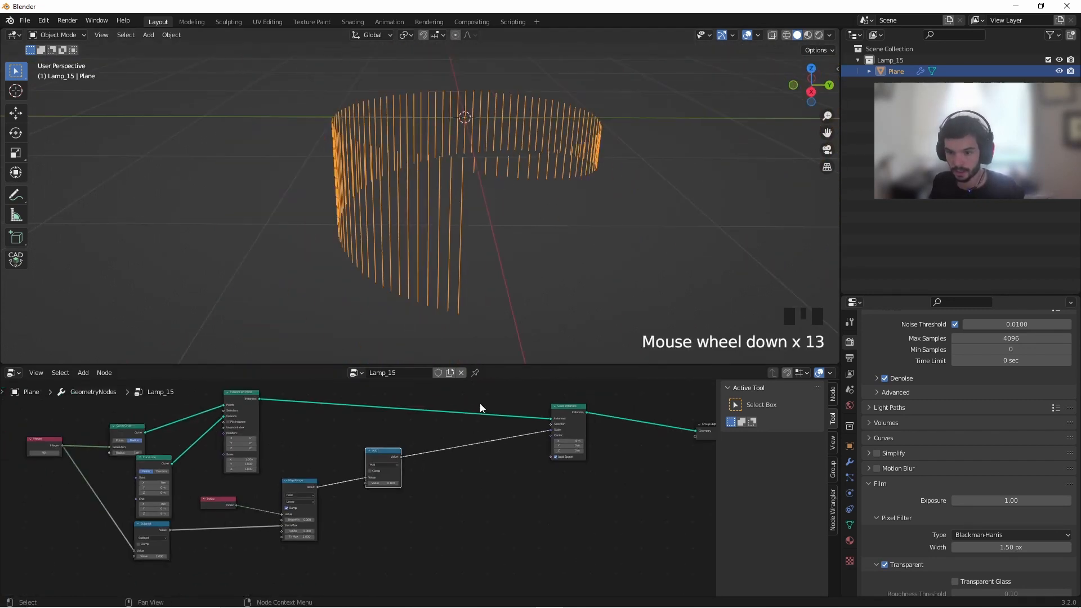
{"action": "middle_click_drag", "start_coordinate": [455, 465], "coordinate": [443, 465]}
{"action": "left_click", "coordinate": [376, 457]}
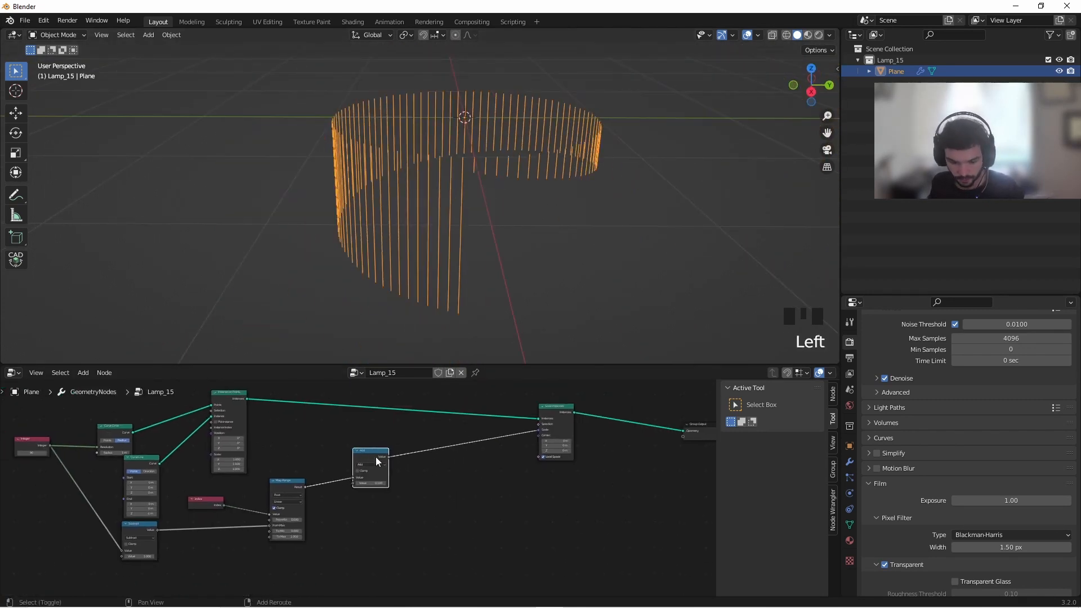
{"action": "key", "text": "shift+d"}
{"action": "scroll", "coordinate": [422, 451], "scroll_direction": "up", "scroll_amount": 7}
{"action": "left_click", "coordinate": [424, 450]}
{"action": "left_click", "coordinate": [421, 445]}
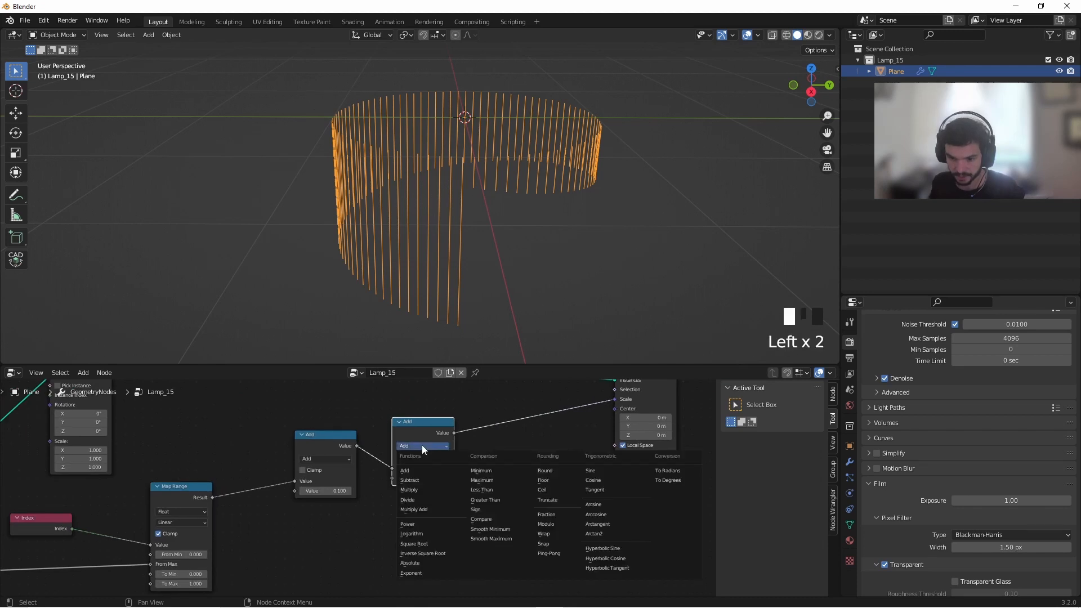
{"action": "left_click", "coordinate": [423, 490]}
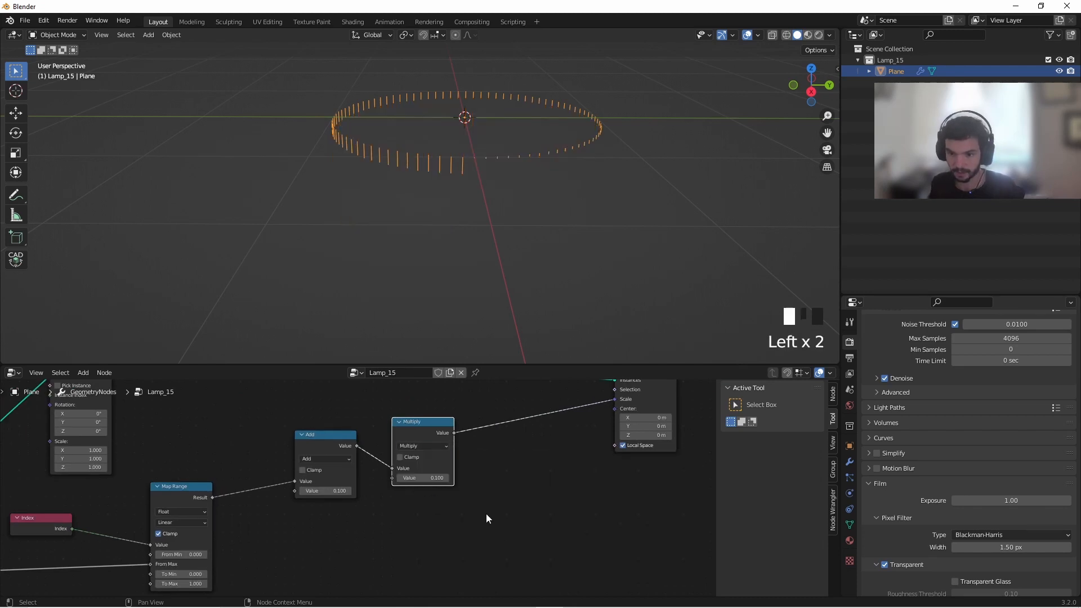
Adjust the Multiply node's value to 1.33 to control the overall length of the lines
{"action": "mouse_move", "coordinate": [422, 478]}
{"action": "left_mouse_down", "text": "shift"}
{"action": "mouse_move", "coordinate": [467, 478]}
{"action": "mouse_move", "coordinate": [432, 478]}
{"action": "left_mouse_up", "text": "shift"}
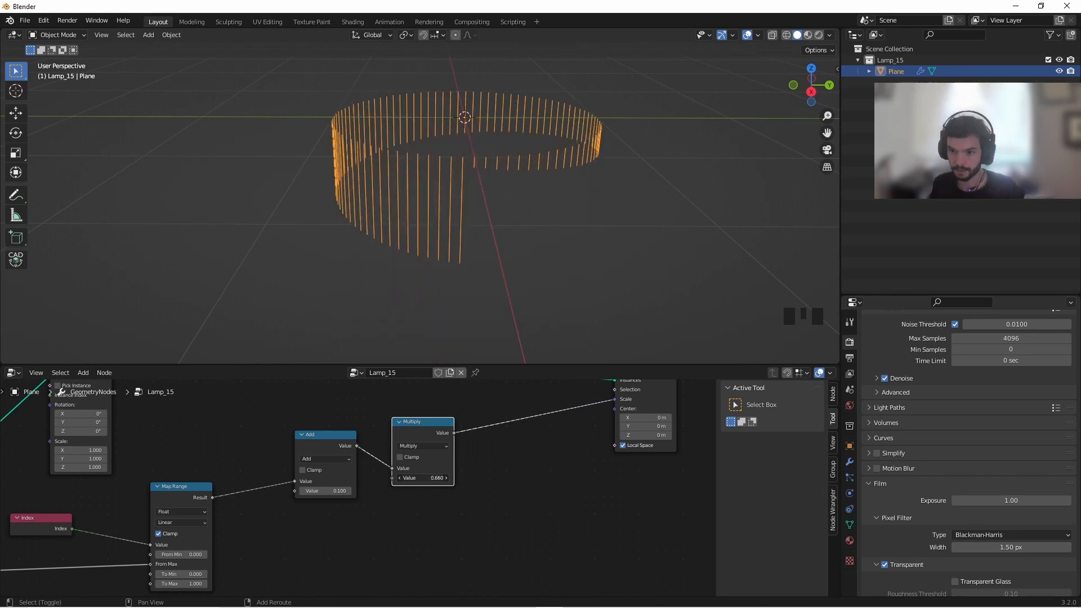
{"action": "scroll", "coordinate": [492, 214], "scroll_direction": "down", "scroll_amount": 4}
{"action": "middle_click_drag", "start_coordinate": [492, 214], "coordinate": [481, 169]}
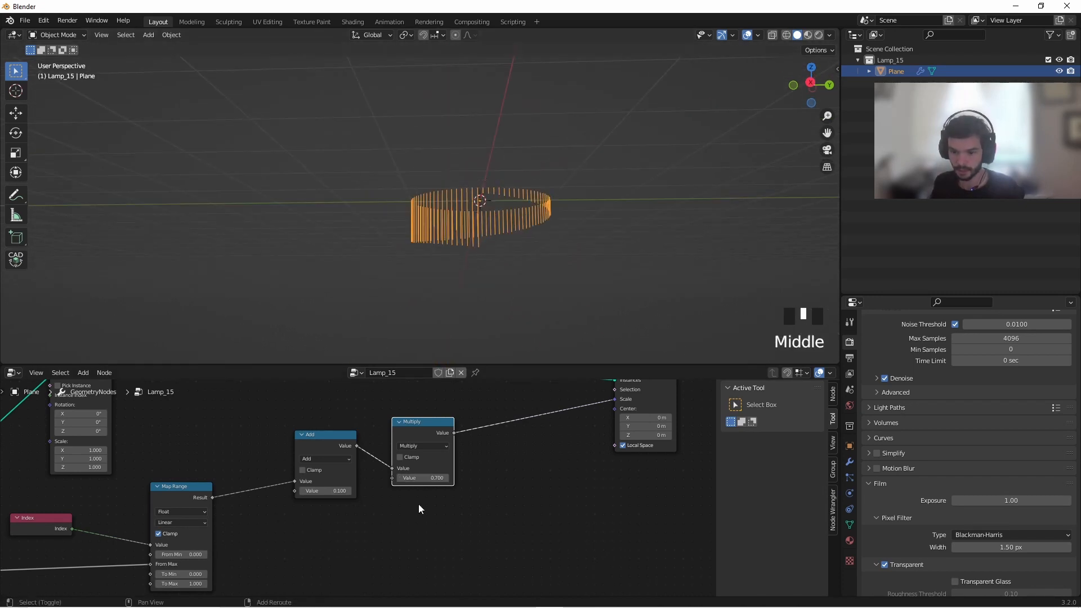
{"action": "left_click_drag", "start_coordinate": [422, 479], "coordinate": [438, 478], "text": "shift"}
{"action": "middle_click_drag", "start_coordinate": [543, 206], "coordinate": [501, 205]}
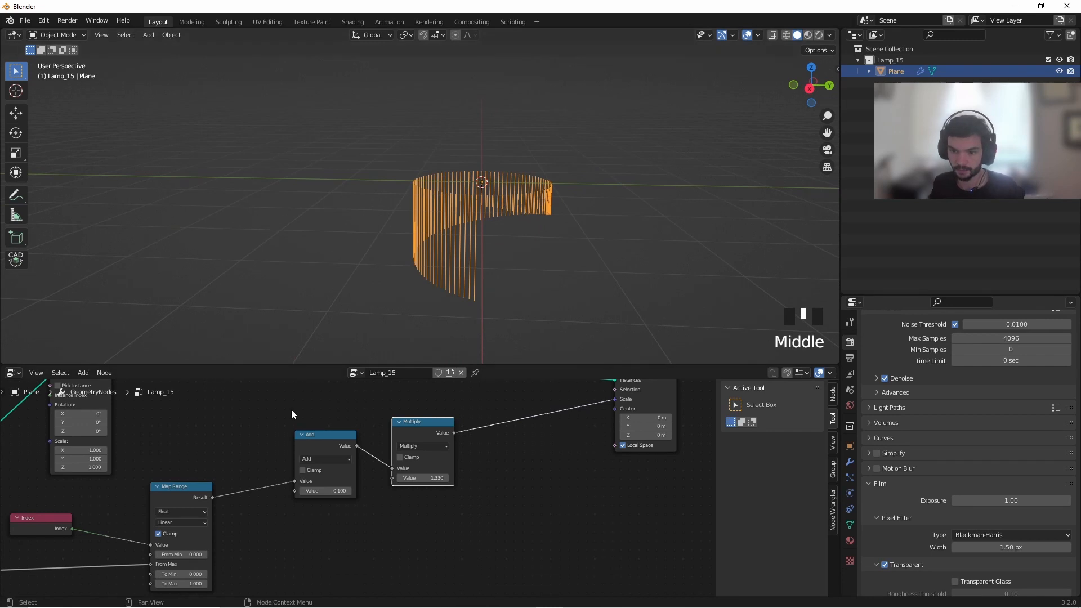
Try a To Min value of 1 on the Map Range node and return it to 0
{"action": "middle_click_drag", "start_coordinate": [268, 545], "coordinate": [579, 474]}
{"action": "scroll", "coordinate": [478, 496], "scroll_direction": "up", "scroll_amount": 6}
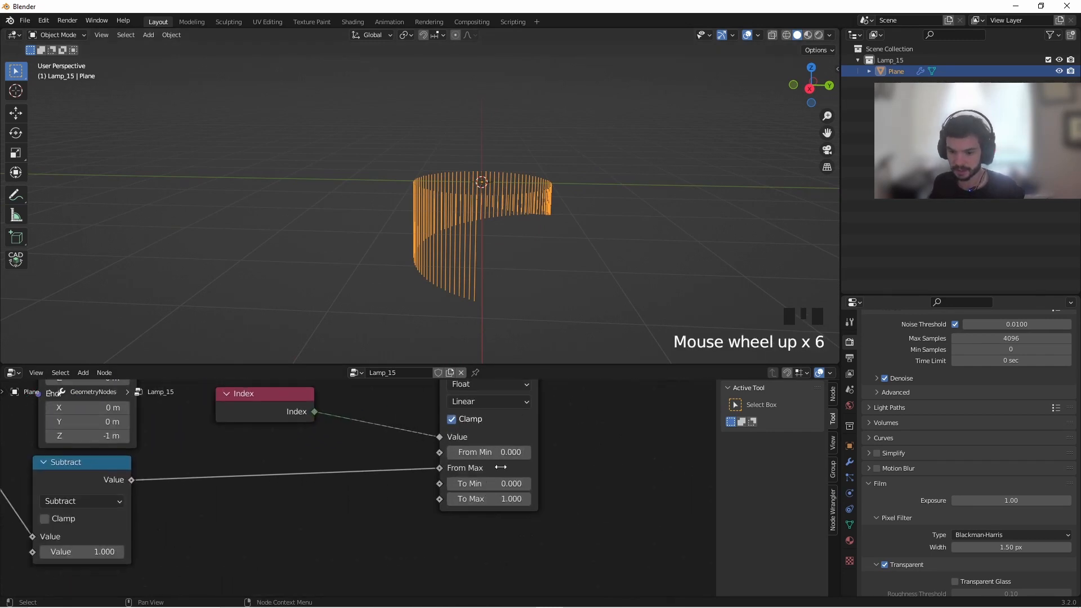
{"action": "left_click", "coordinate": [489, 487]}
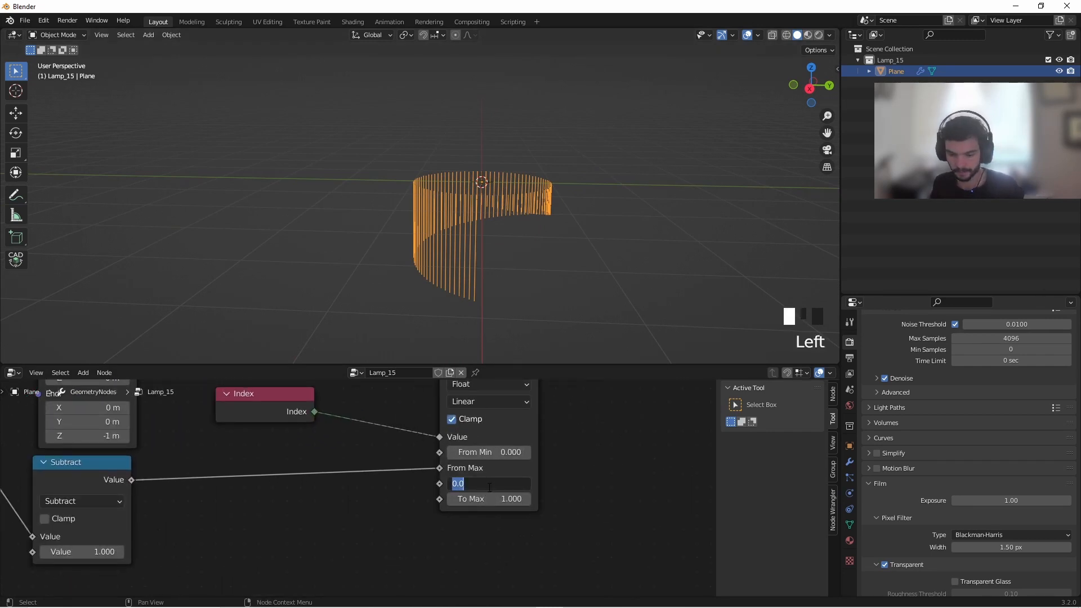
{"action": "type", "text": "1"}
{"action": "key", "text": "Return"}
{"action": "middle_click_drag", "start_coordinate": [488, 305], "coordinate": [526, 245]}
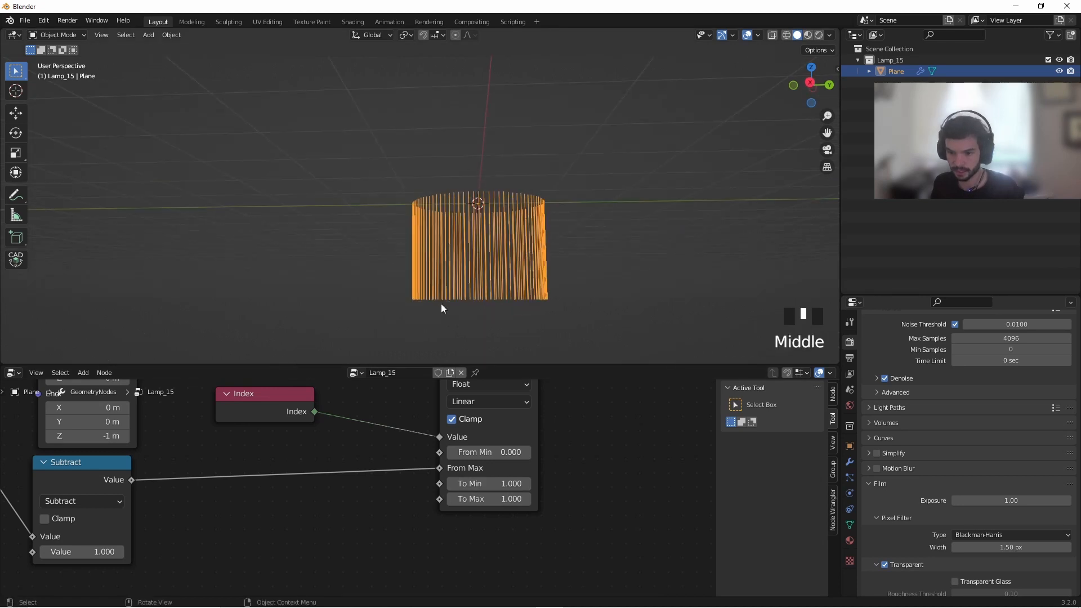
{"action": "left_click", "coordinate": [492, 486]}
{"action": "type", "text": "0"}
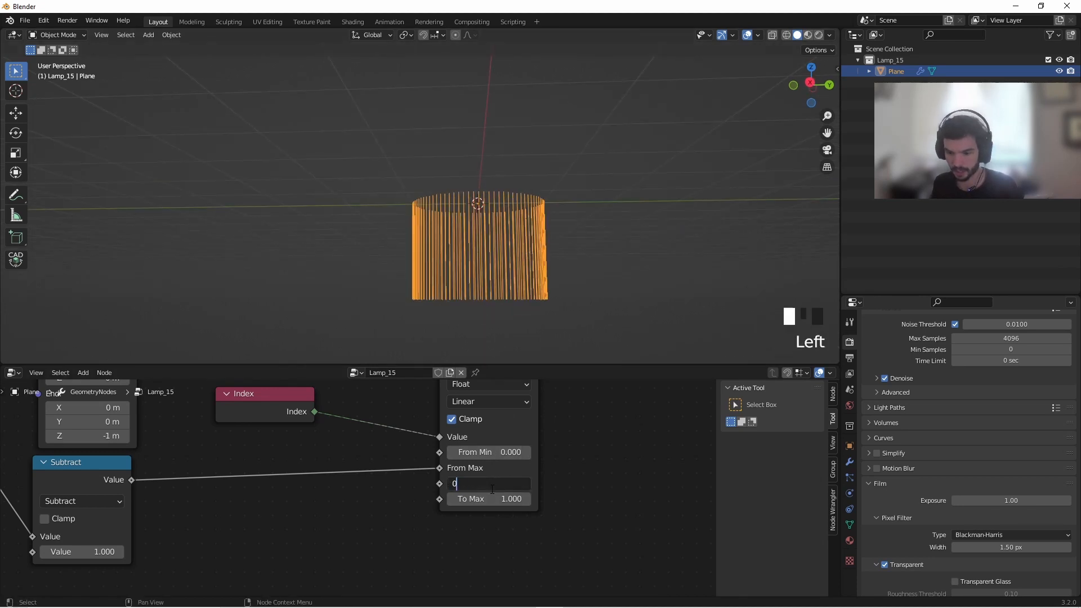
{"action": "key", "text": "Return"}
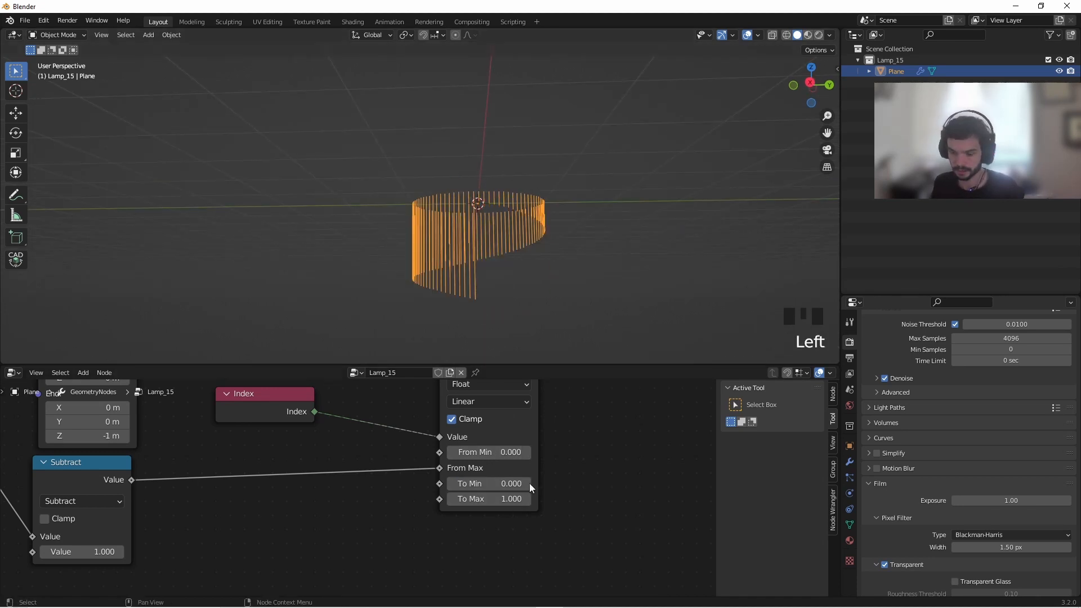
{"action": "middle_click_drag", "start_coordinate": [529, 483], "coordinate": [430, 378]}
{"action": "scroll", "coordinate": [391, 489], "scroll_direction": "down", "scroll_amount": 9}
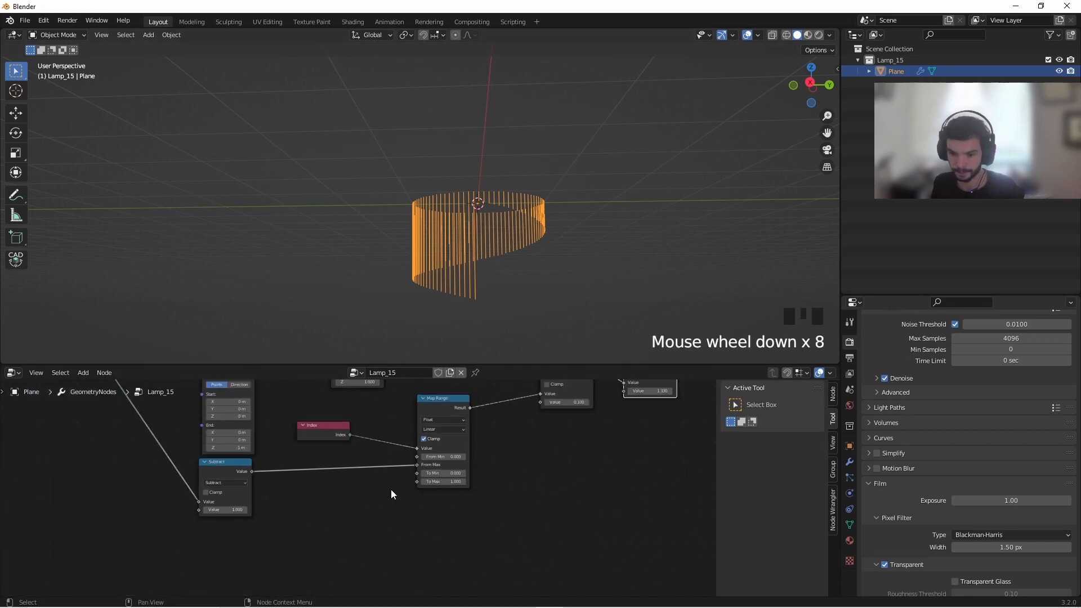
{"action": "middle_click_drag", "start_coordinate": [480, 499], "coordinate": [570, 478]}
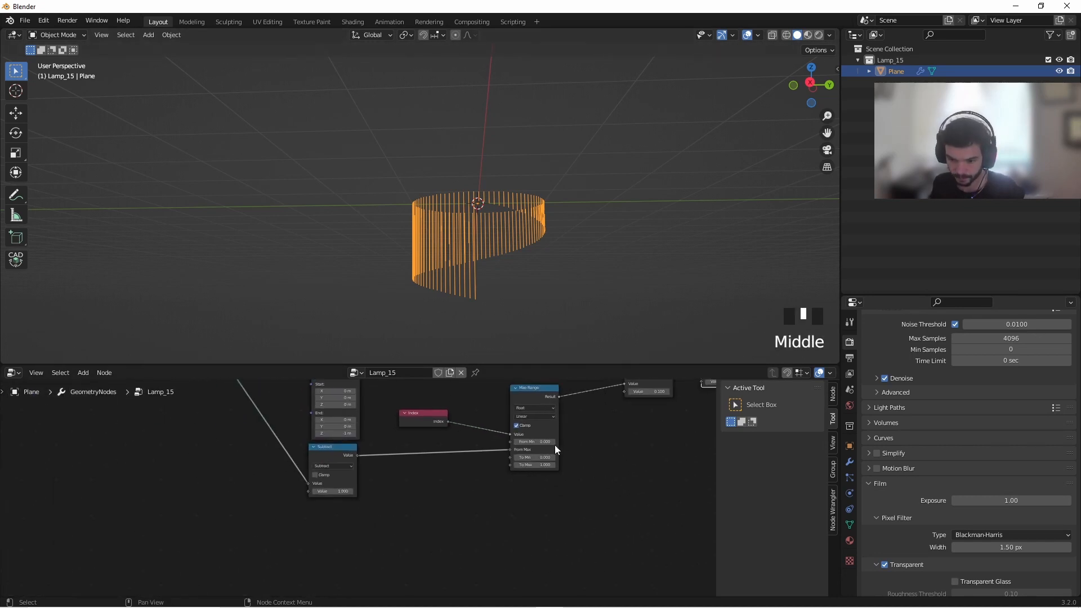
Add a Boolean input node and connect its output to the To Min input of the Map Range node
{"action": "scroll", "coordinate": [507, 503], "scroll_direction": "up", "scroll_amount": 2}
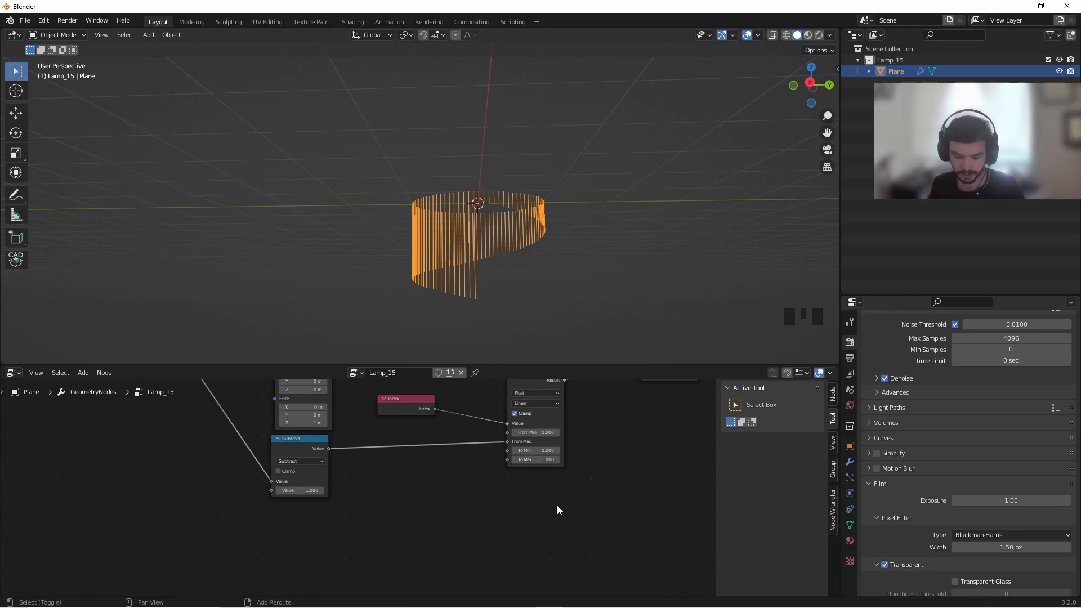
{"action": "key", "text": "shift+a"}
{"action": "left_click", "coordinate": [501, 375]}
{"action": "type", "text": "boo"}
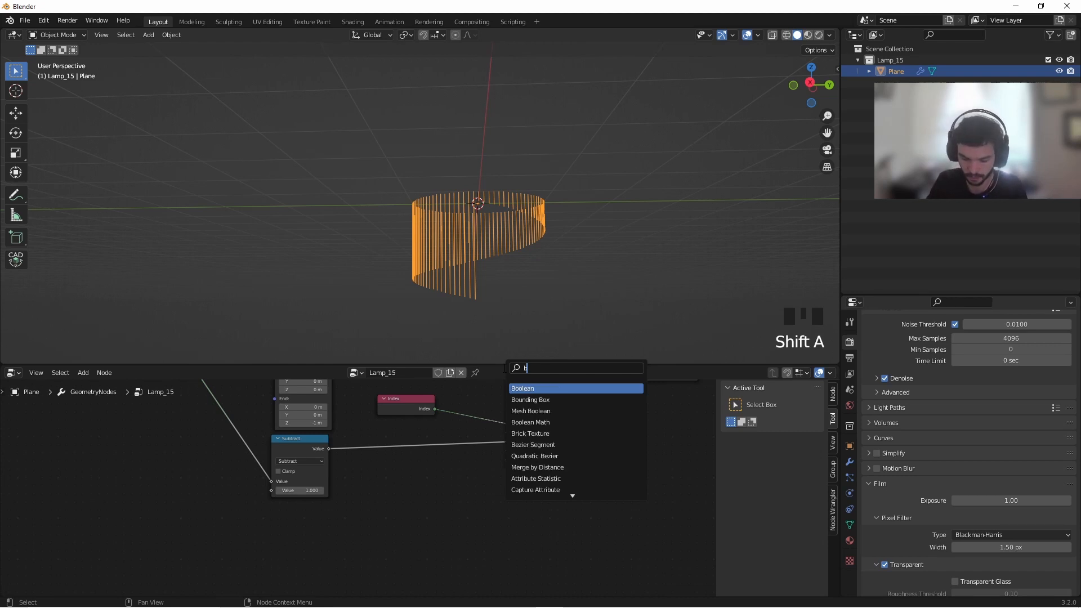
{"action": "left_click", "coordinate": [511, 388]}
{"action": "left_click", "coordinate": [430, 491]}
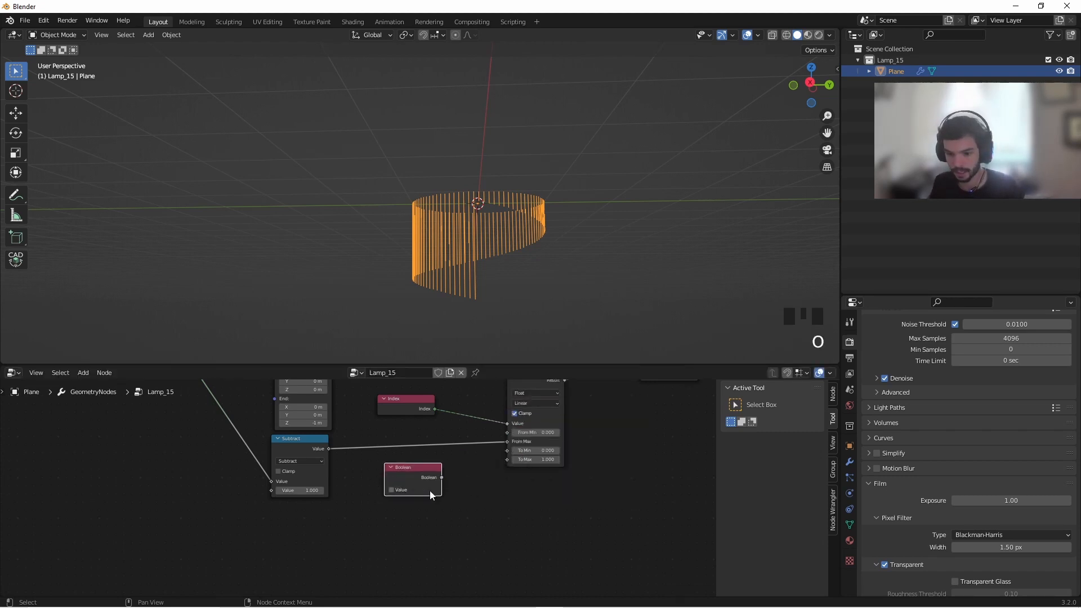
{"action": "scroll", "coordinate": [430, 501], "scroll_direction": "up", "scroll_amount": 6}
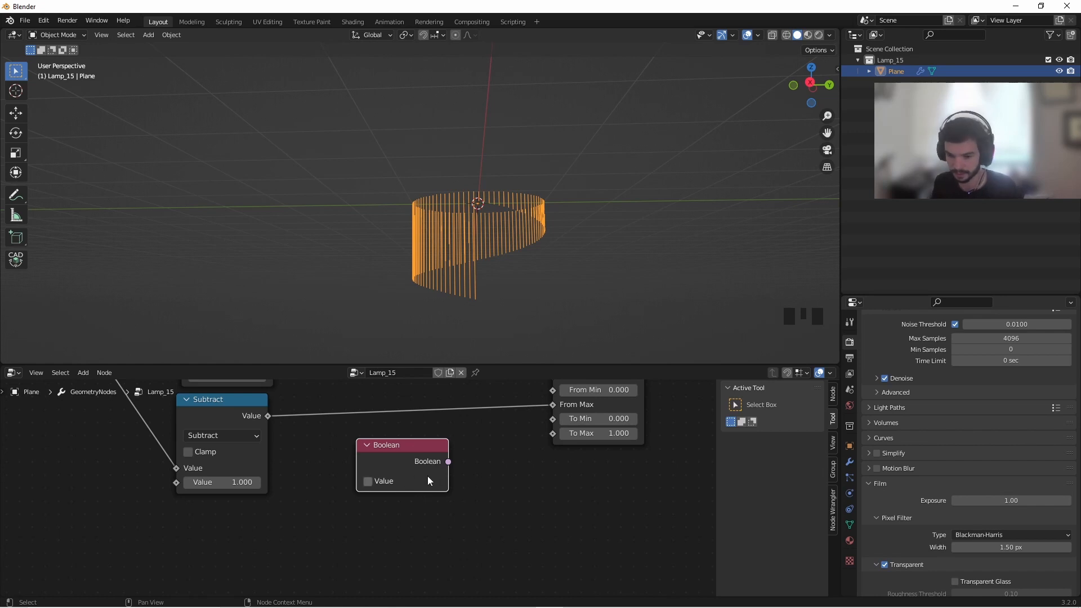
{"action": "left_click", "coordinate": [450, 468]}
{"action": "left_click_drag", "start_coordinate": [448, 462], "coordinate": [558, 419]}
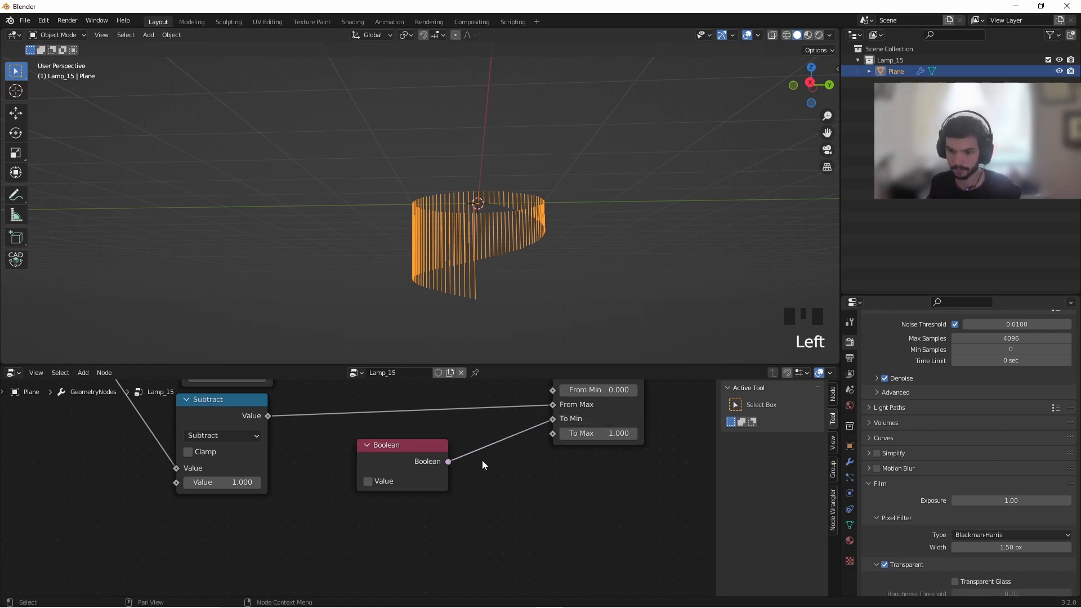
Toggle the Boolean value on and off to compare equal-length and graduated lines, leaving it off
{"action": "left_click", "coordinate": [367, 482]}
{"action": "left_click", "coordinate": [367, 482]}
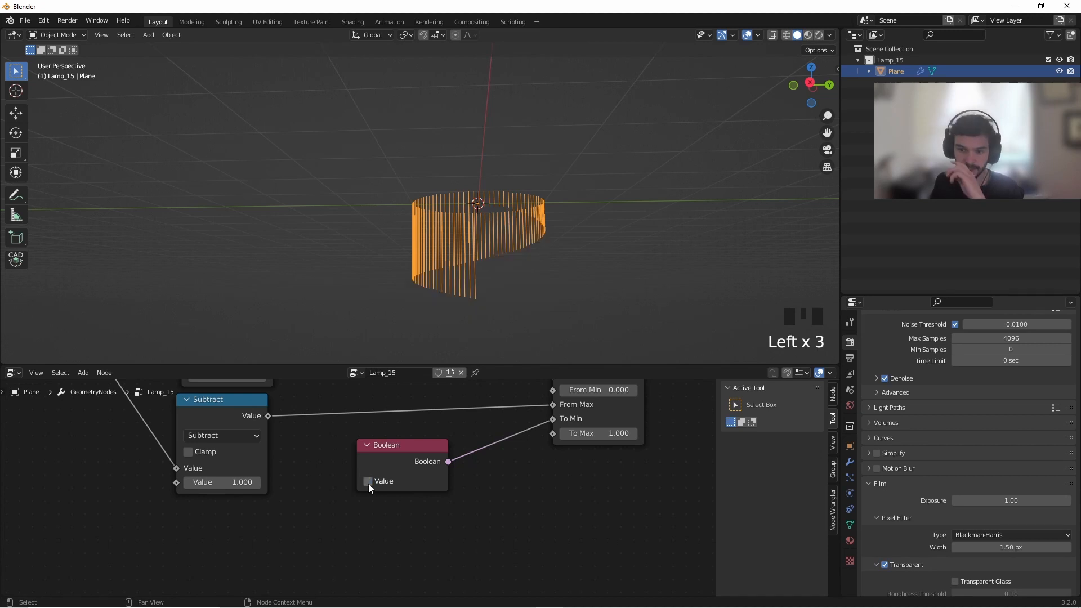
{"action": "left_click", "coordinate": [367, 482]}
{"action": "double_click", "coordinate": [367, 482]}
{"action": "left_click", "coordinate": [367, 483]}
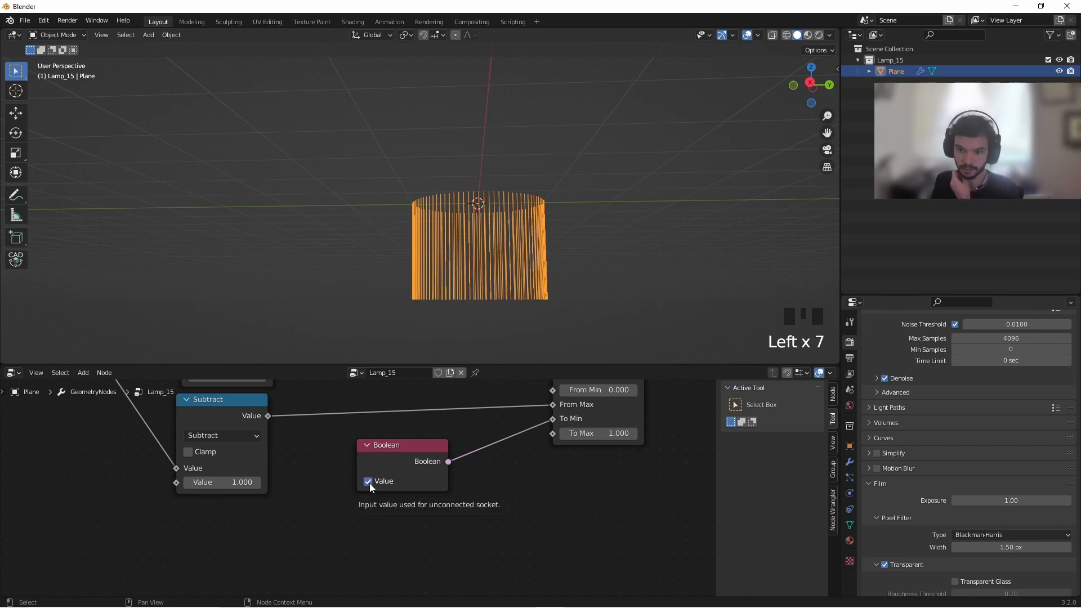
{"action": "left_click", "coordinate": [369, 483]}
{"action": "middle_click_drag", "start_coordinate": [454, 201], "coordinate": [454, 259]}
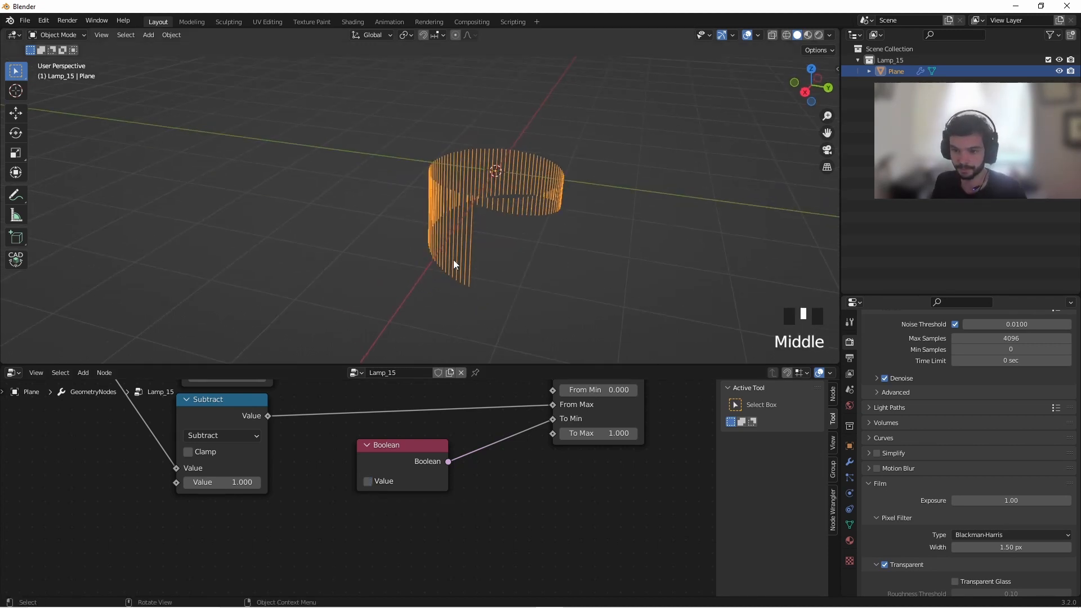
Add a Join Geometry node linked from the Curve output of the Curve Circle node
{"action": "scroll", "coordinate": [520, 441], "scroll_direction": "down", "scroll_amount": 16}
{"action": "middle_click_drag", "start_coordinate": [519, 441], "coordinate": [340, 477]}
{"action": "left_click", "coordinate": [290, 482]}
{"action": "scroll", "coordinate": [288, 482], "scroll_direction": "up", "scroll_amount": 7}
{"action": "scroll", "coordinate": [426, 446], "scroll_direction": "down", "scroll_amount": 1}
{"action": "left_click_drag", "start_coordinate": [211, 522], "coordinate": [605, 405]}
{"action": "type", "text": "jo"}
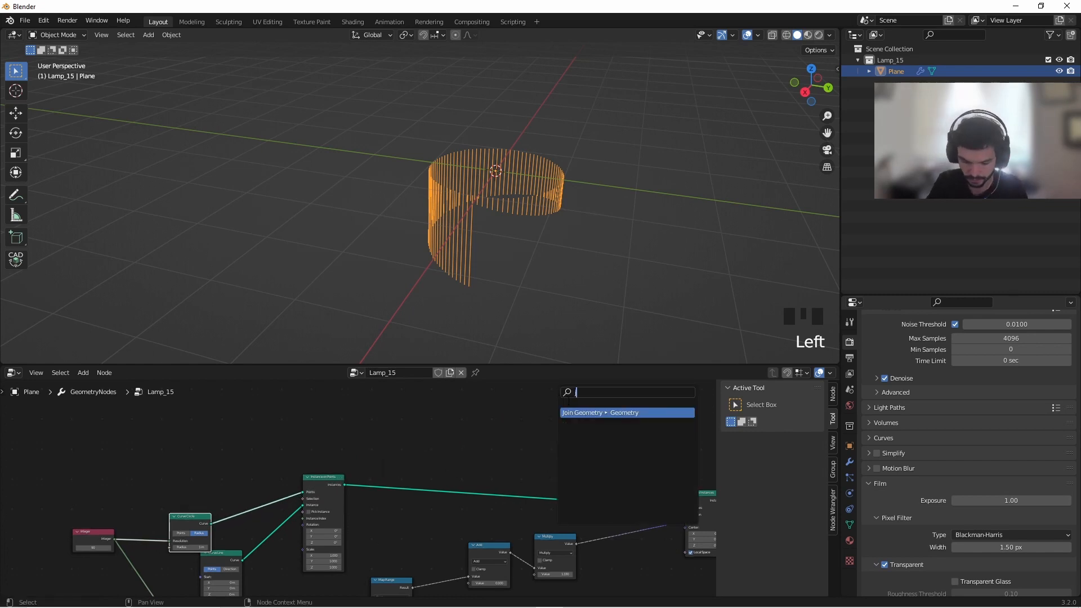
{"action": "key", "text": "Return"}
Link the Scale Instances output into Join Geometry and feed the joined geometry to the Group Output
{"action": "middle_click_drag", "start_coordinate": [713, 521], "coordinate": [465, 545]}
{"action": "left_click", "coordinate": [473, 519]}
{"action": "left_click_drag", "start_coordinate": [473, 519], "coordinate": [569, 437]}
{"action": "left_click_drag", "start_coordinate": [644, 555], "coordinate": [700, 513]}
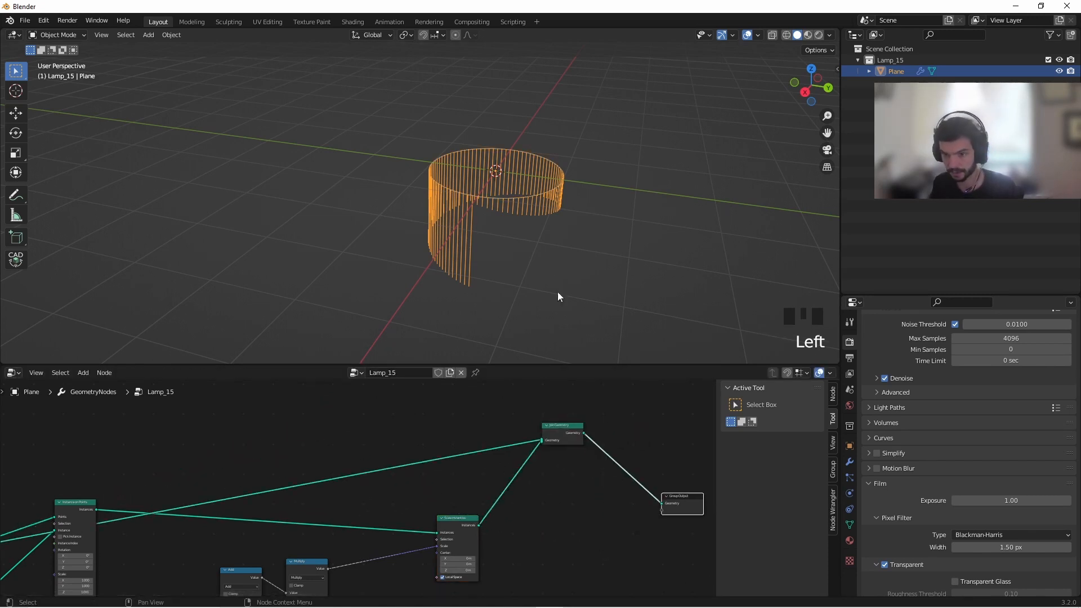
Try a larger value on the Multiply node to lengthen the hanging lines
{"action": "scroll", "coordinate": [435, 200], "scroll_direction": "up", "scroll_amount": 6}
{"action": "scroll", "coordinate": [431, 189], "scroll_direction": "down", "scroll_amount": 2}
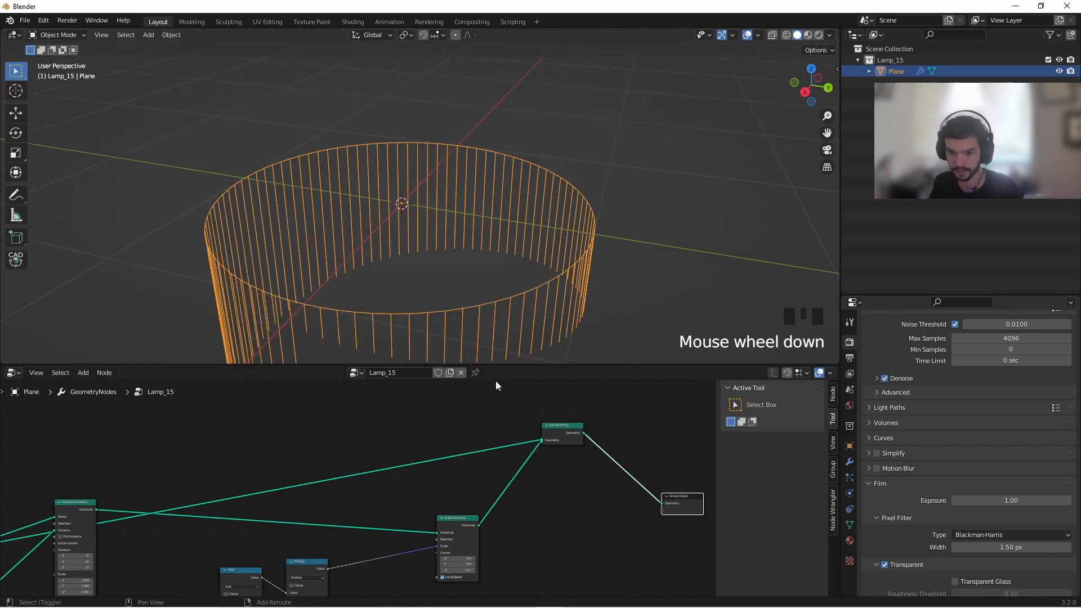
{"action": "middle_click_drag", "start_coordinate": [501, 354], "coordinate": [522, 145], "text": "shift"}
{"action": "scroll", "coordinate": [361, 238], "scroll_direction": "down", "scroll_amount": 5}
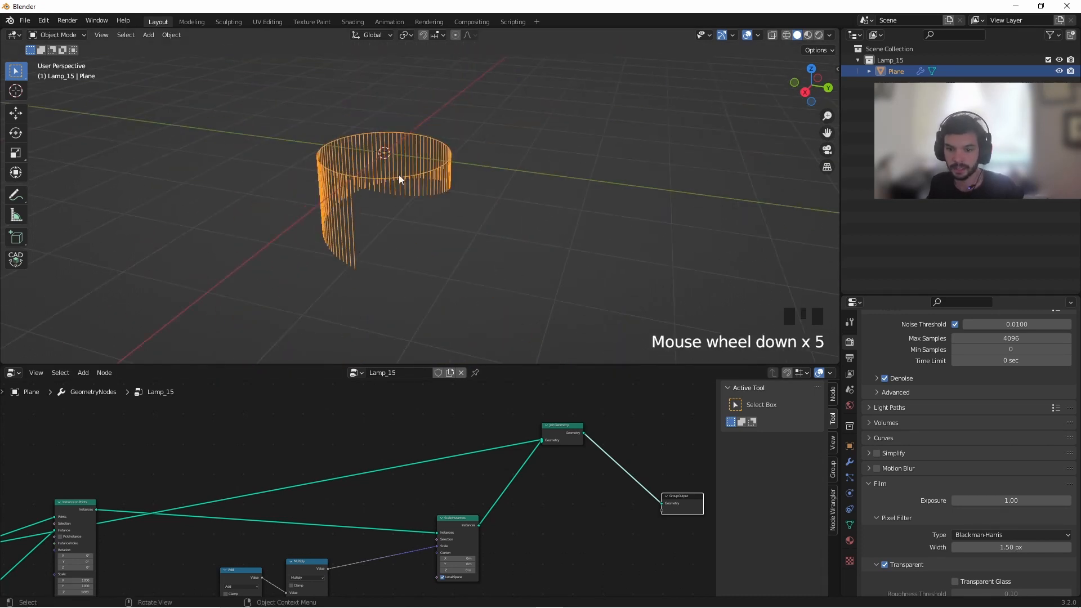
{"action": "middle_click_drag", "start_coordinate": [391, 473], "coordinate": [487, 391]}
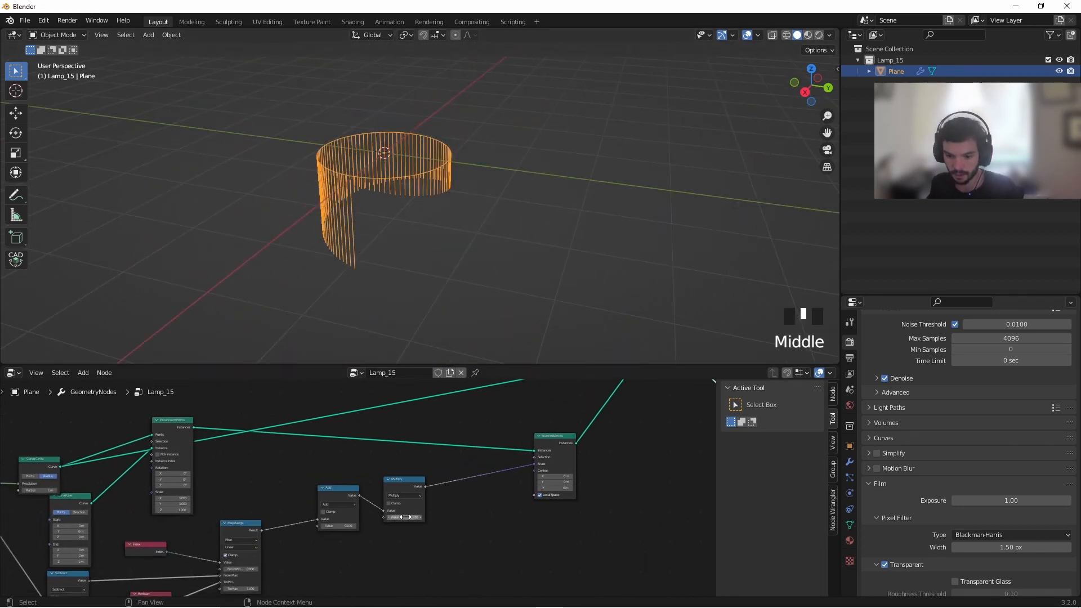
{"action": "left_click_drag", "start_coordinate": [403, 517], "coordinate": [495, 517]}
{"action": "left_click_drag", "start_coordinate": [402, 518], "coordinate": [379, 518]}
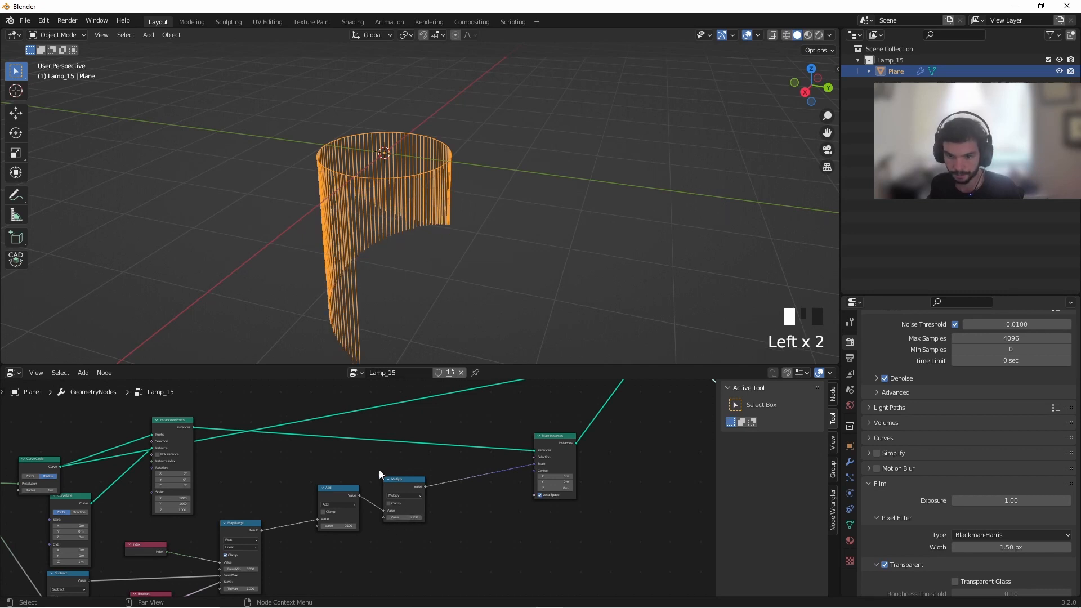
Set the Curve Line node's End Z to -2.85 m
{"action": "middle_click_drag", "start_coordinate": [286, 485], "coordinate": [442, 407]}
{"action": "scroll", "coordinate": [211, 527], "scroll_direction": "up", "scroll_amount": 2}
{"action": "middle_click_drag", "start_coordinate": [210, 527], "coordinate": [306, 544]}
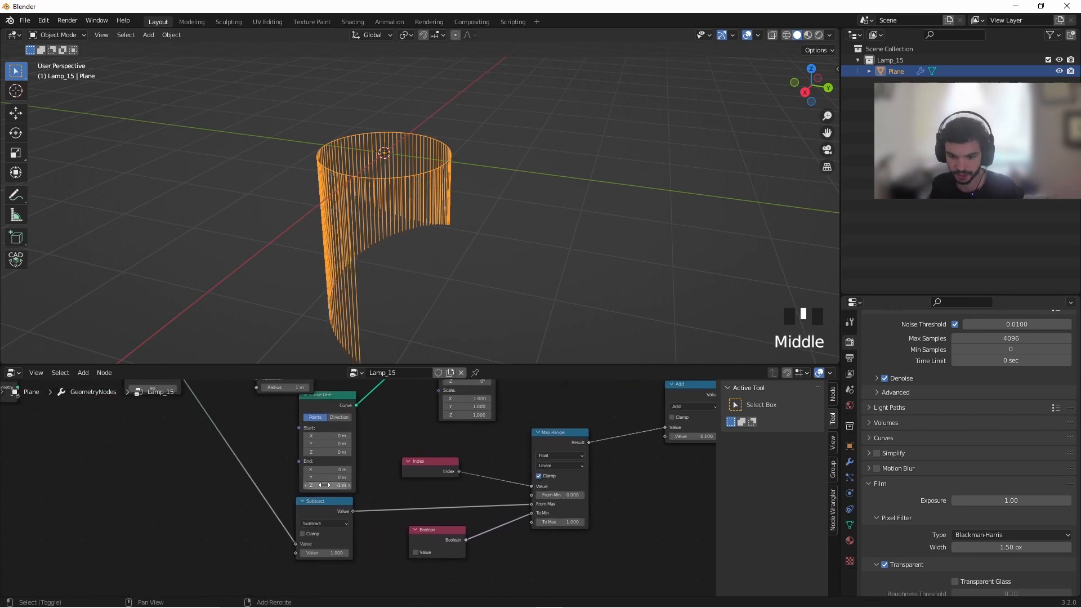
{"action": "left_click_drag", "start_coordinate": [327, 486], "coordinate": [237, 486], "text": "shift"}
{"action": "middle_click_drag", "start_coordinate": [393, 262], "coordinate": [430, 255]}
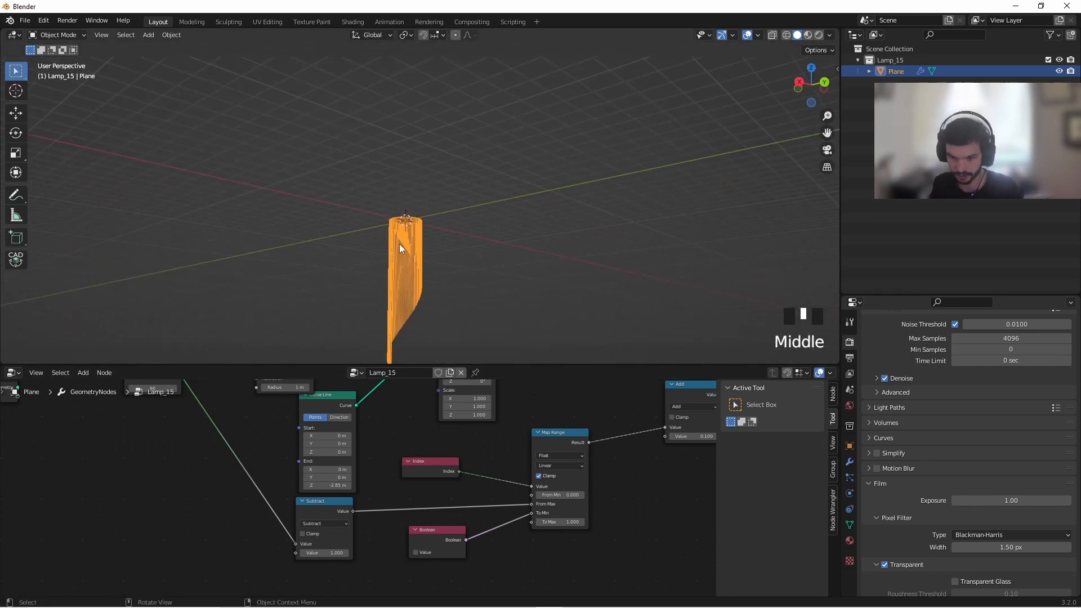
Reduce the Multiply node's value to 0.58 to shorten the scaled lines
{"action": "middle_click_drag", "start_coordinate": [628, 488], "coordinate": [512, 475]}
{"action": "left_click", "coordinate": [509, 465], "text": "shift"}
{"action": "left_click_drag", "start_coordinate": [510, 465], "coordinate": [473, 465], "text": "shift"}
{"action": "scroll", "coordinate": [401, 221], "scroll_direction": "up", "scroll_amount": 11}
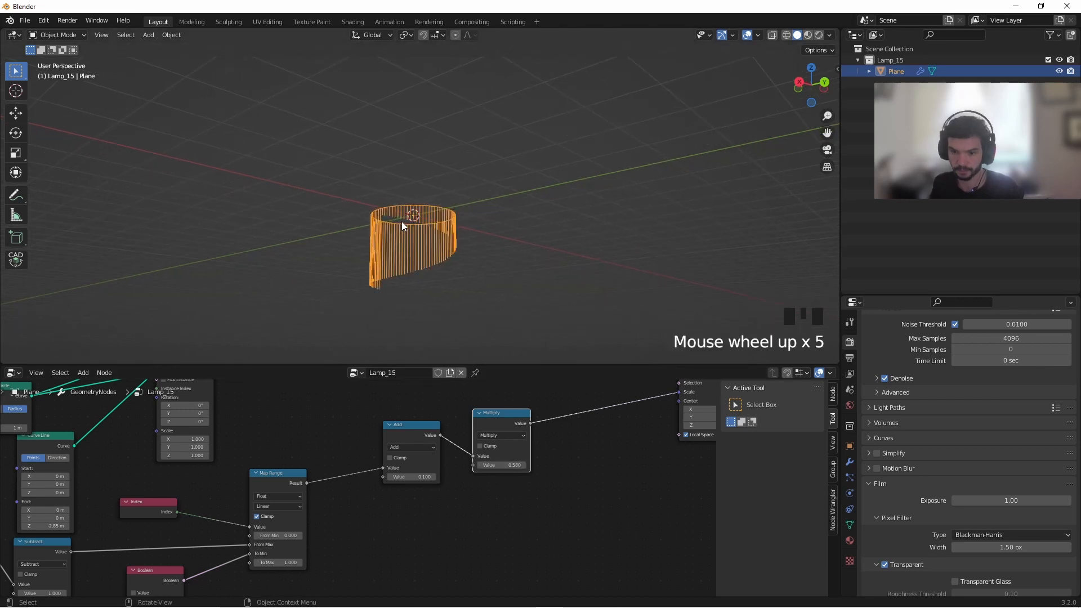
{"action": "middle_click_drag", "start_coordinate": [387, 225], "coordinate": [400, 222]}
{"action": "scroll", "coordinate": [381, 289], "scroll_direction": "down", "scroll_amount": 7}
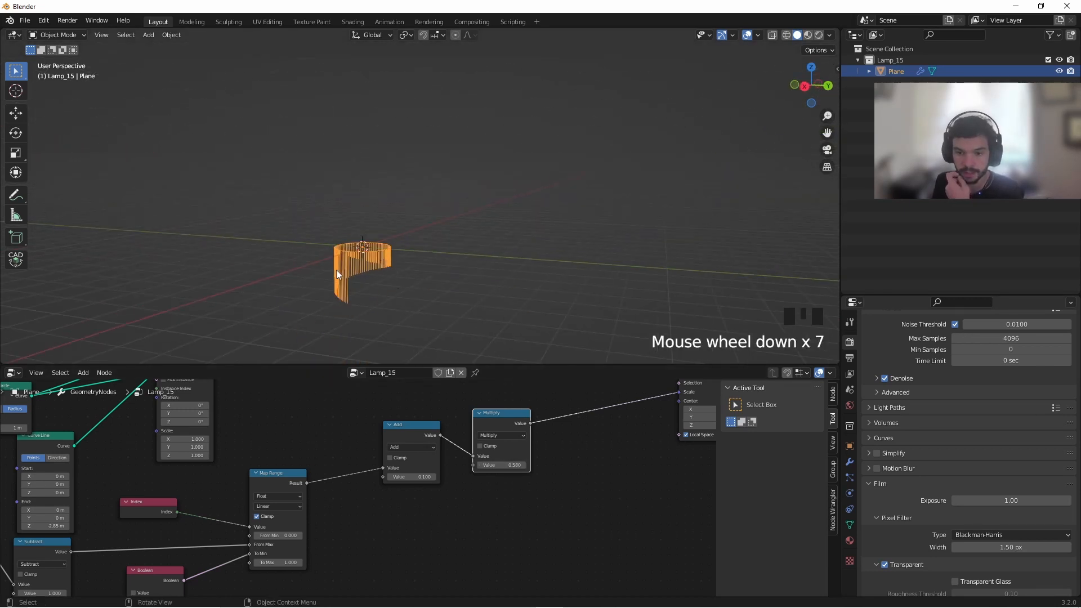
Move the Join Geometry and Group Output nodes away from Scale Instances to make room for more nodes
{"action": "middle_click_drag", "start_coordinate": [318, 439], "coordinate": [309, 451]}
{"action": "scroll", "coordinate": [302, 510], "scroll_direction": "down", "scroll_amount": 6}
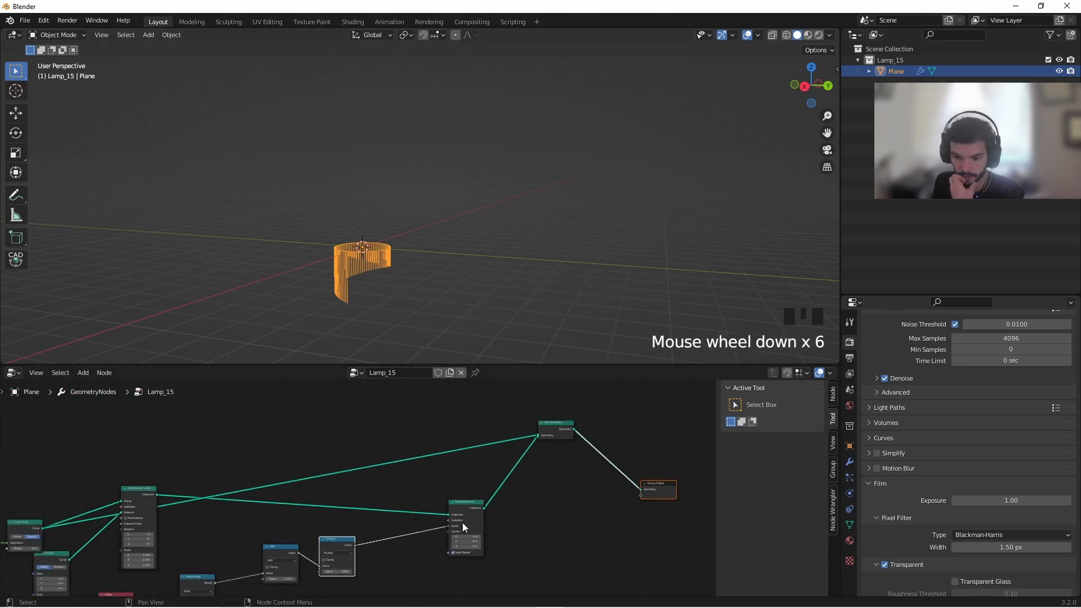
{"action": "left_click_drag", "start_coordinate": [614, 498], "coordinate": [567, 385]}
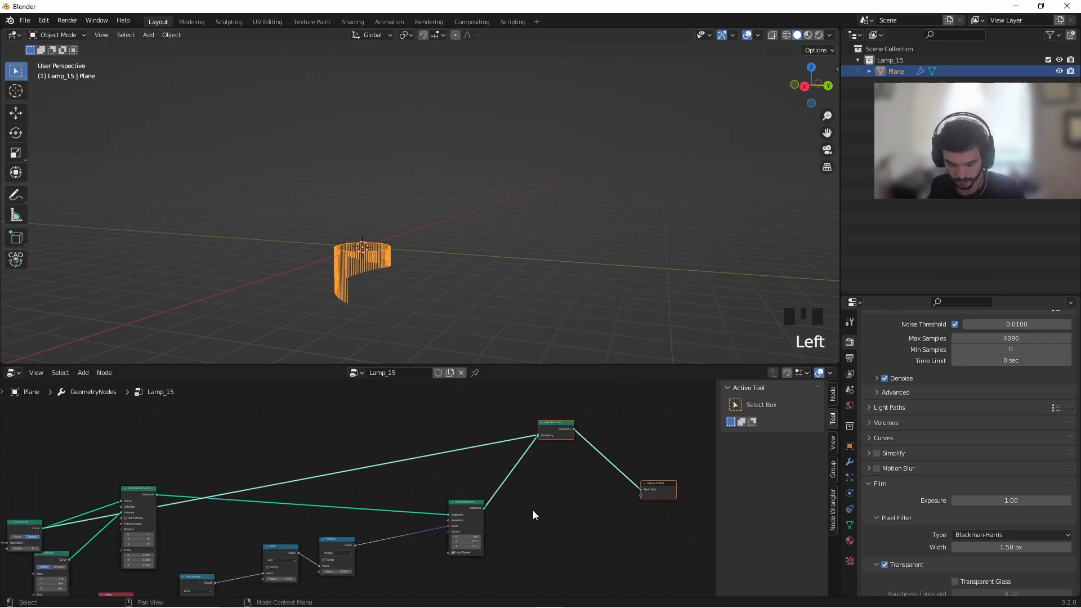
{"action": "key", "text": "g"}
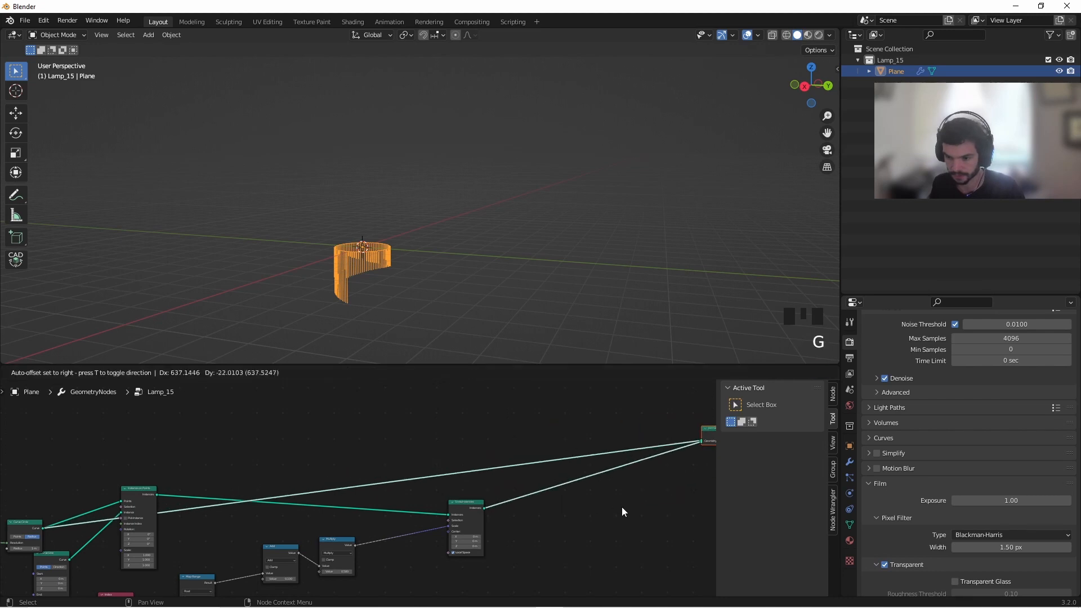
{"action": "scroll", "coordinate": [586, 515], "scroll_direction": "up", "scroll_amount": 6}
{"action": "scroll", "coordinate": [363, 467], "scroll_direction": "down", "scroll_amount": 7}
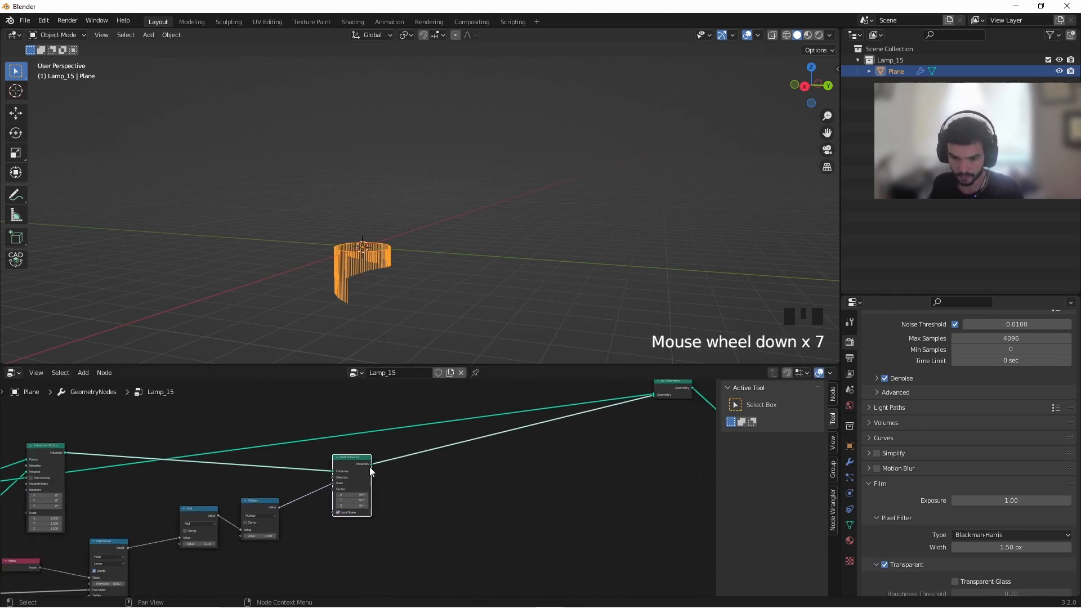
Connect Scale Instances directly to the Group Output to inspect the lines without the circle
{"action": "scroll", "coordinate": [332, 474], "scroll_direction": "up", "scroll_amount": 6}
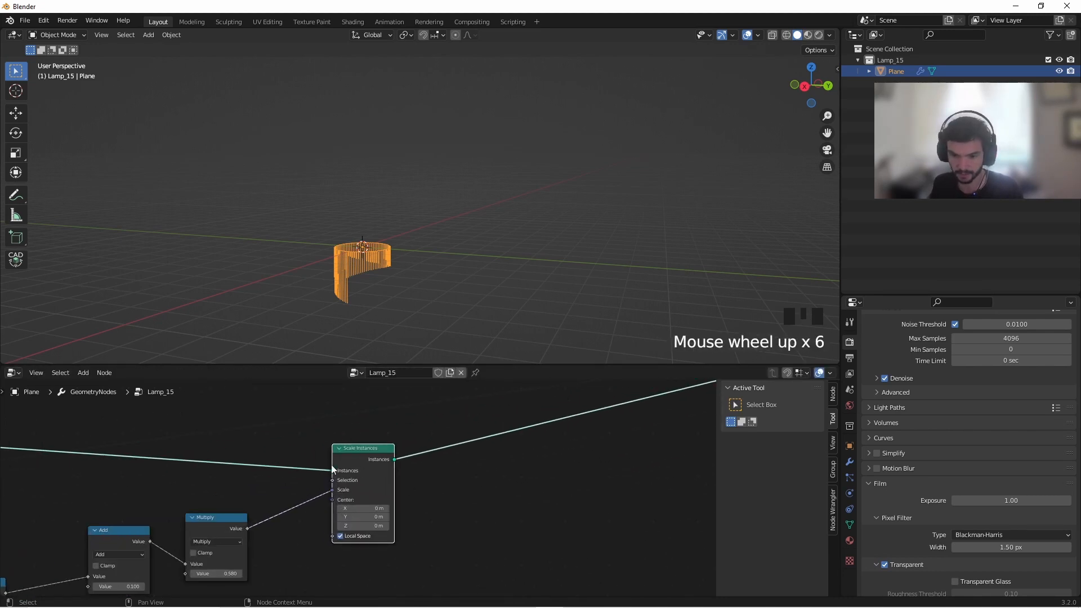
{"action": "middle_click_drag", "start_coordinate": [326, 470], "coordinate": [282, 473]}
{"action": "scroll", "coordinate": [337, 526], "scroll_direction": "down", "scroll_amount": 9}
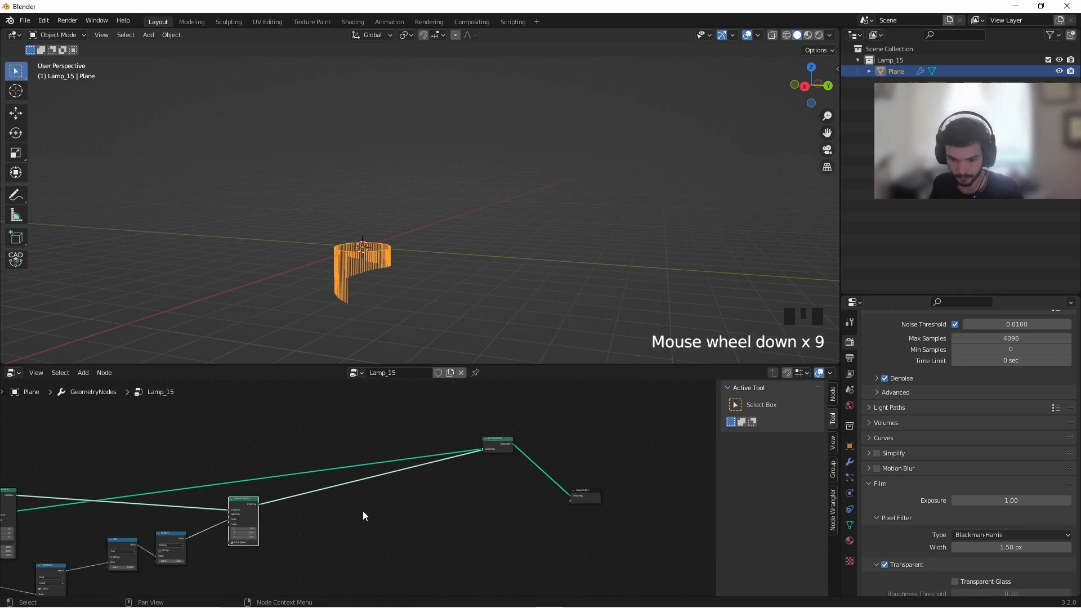
{"action": "scroll", "coordinate": [360, 259], "scroll_direction": "up", "scroll_amount": 6}
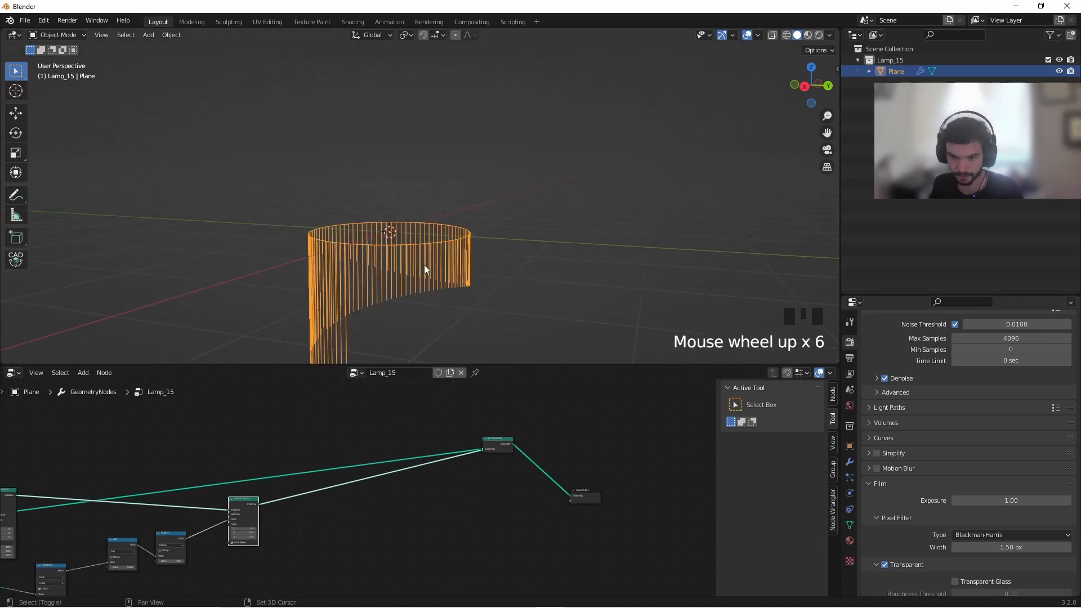
{"action": "middle_click_drag", "start_coordinate": [424, 265], "coordinate": [454, 225], "text": "shift"}
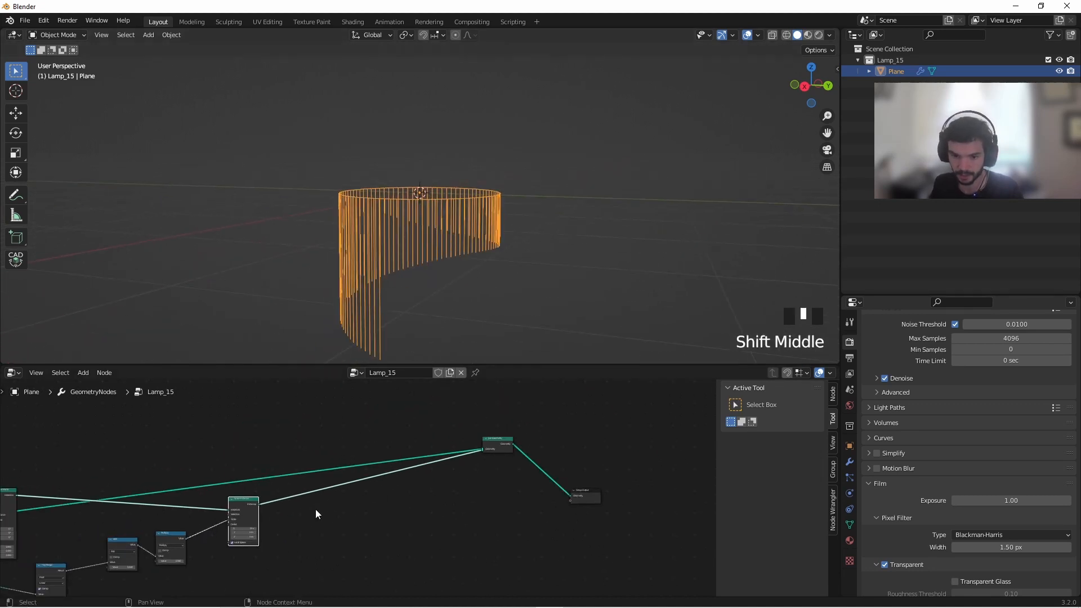
{"action": "left_click", "coordinate": [363, 311]}
{"action": "left_click", "coordinate": [247, 501], "text": "shift"}
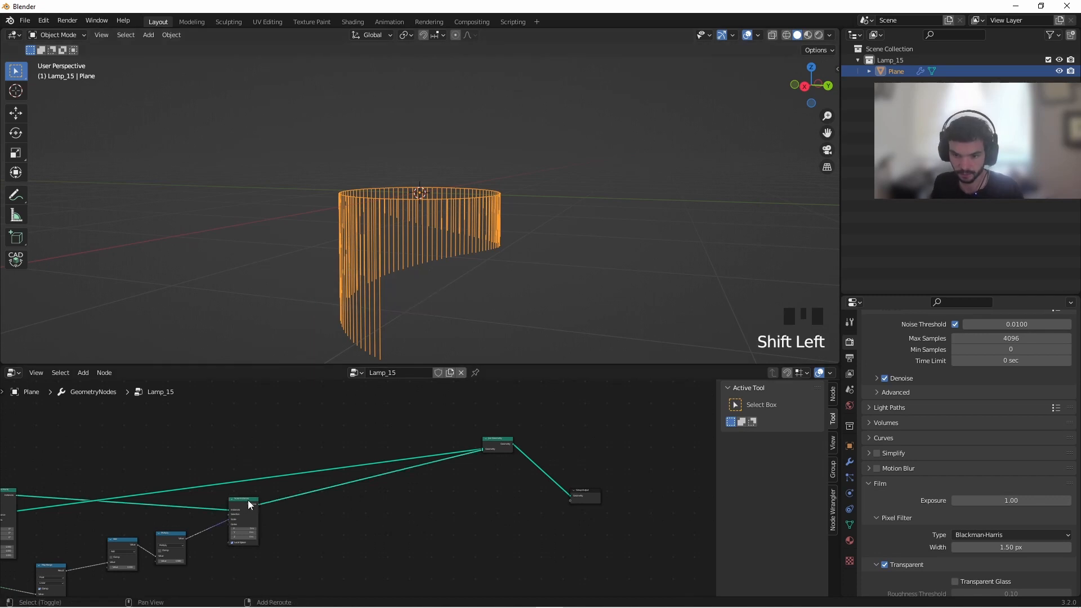
{"action": "left_click", "coordinate": [248, 500], "text": "alt+shift"}
{"action": "middle_click_drag", "start_coordinate": [394, 242], "coordinate": [367, 239]}
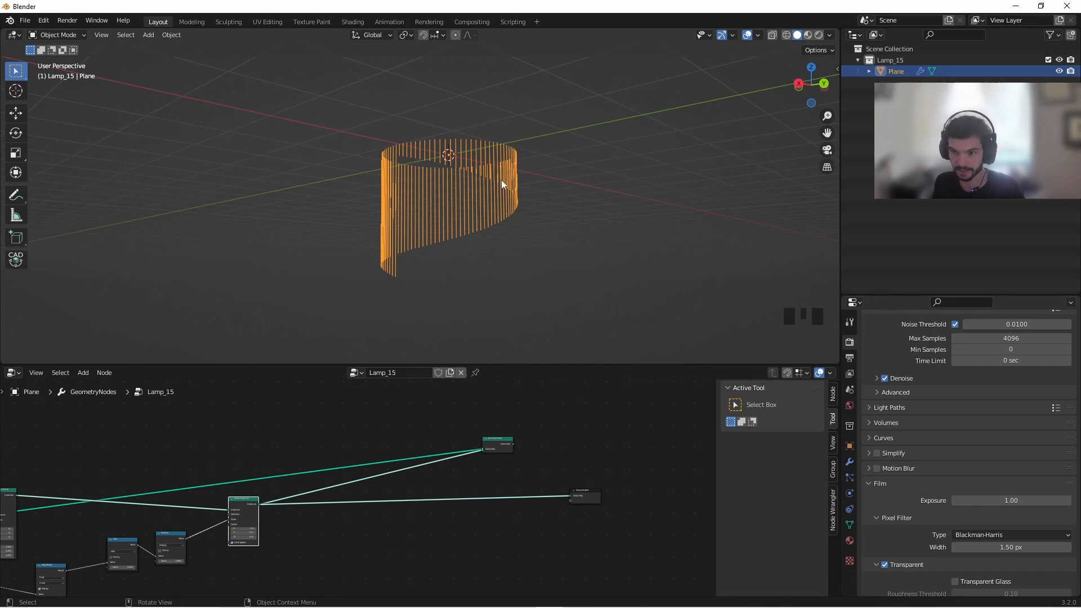
{"action": "middle_click_drag", "start_coordinate": [501, 181], "coordinate": [433, 199]}
{"action": "scroll", "coordinate": [439, 208], "scroll_direction": "up", "scroll_amount": 3}
{"action": "middle_click_drag", "start_coordinate": [380, 482], "coordinate": [461, 452]}
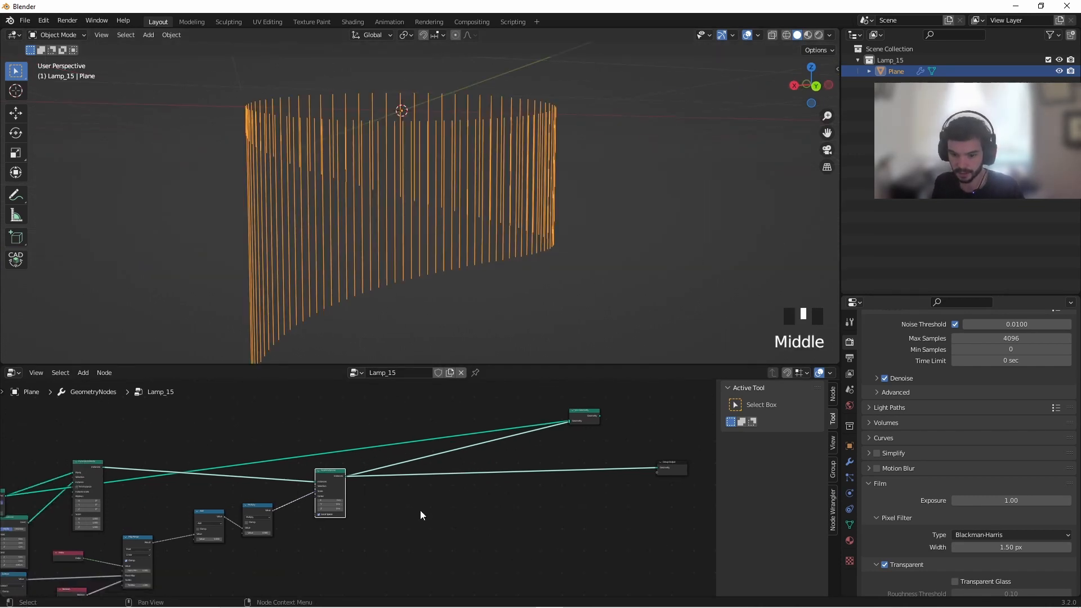
Add an Instance on Points node on the link between Scale Instances and Join Geometry
{"action": "scroll", "coordinate": [395, 507], "scroll_direction": "up", "scroll_amount": 7}
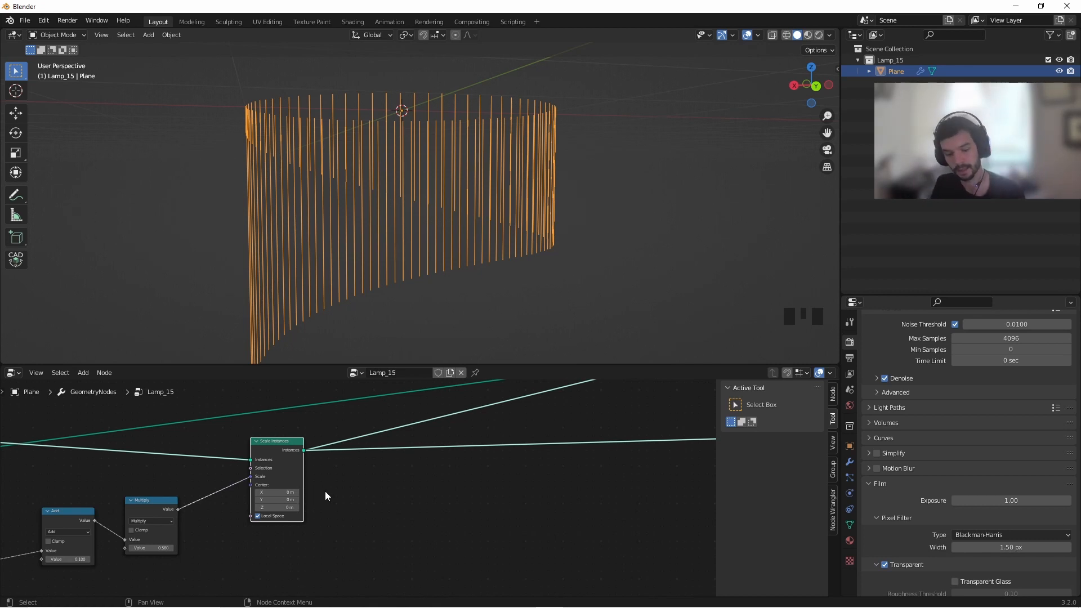
{"action": "key", "text": "shift+a"}
{"action": "left_click", "coordinate": [338, 364]}
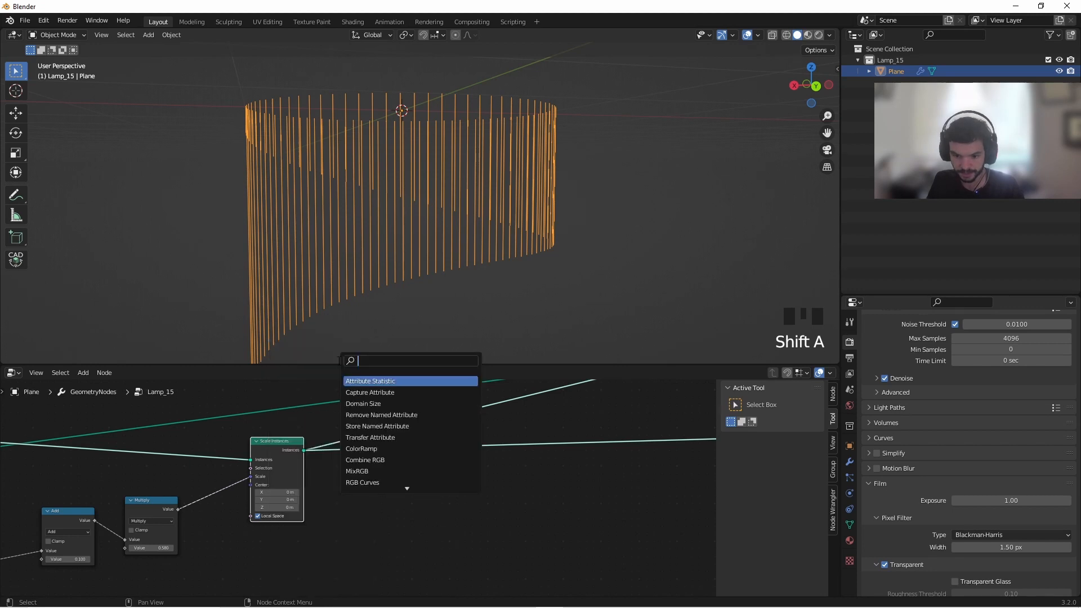
{"action": "type", "text": "in"}
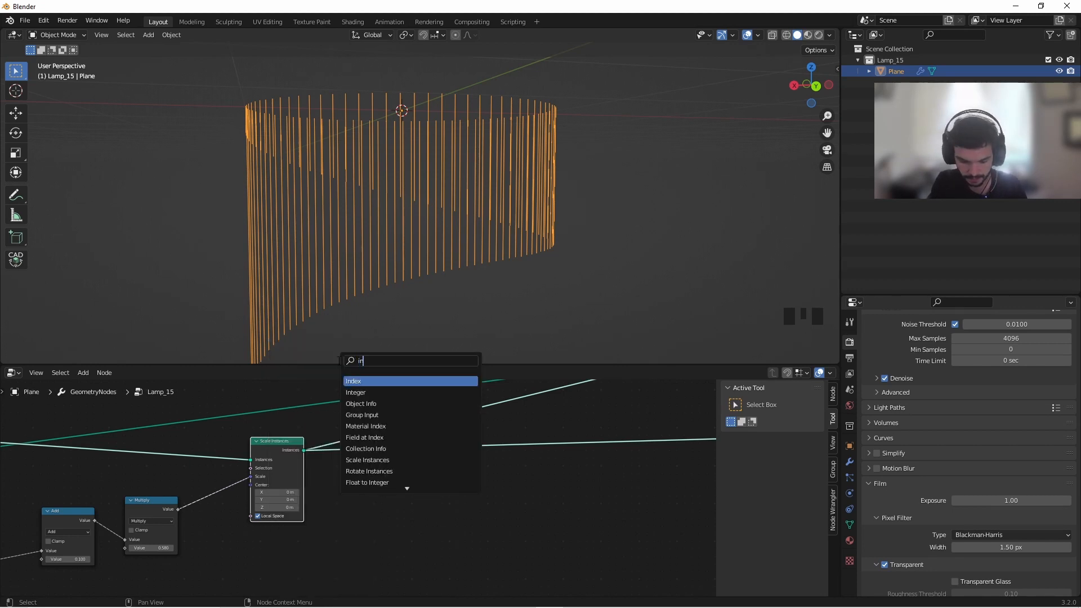
{"action": "type", "text": "st"}
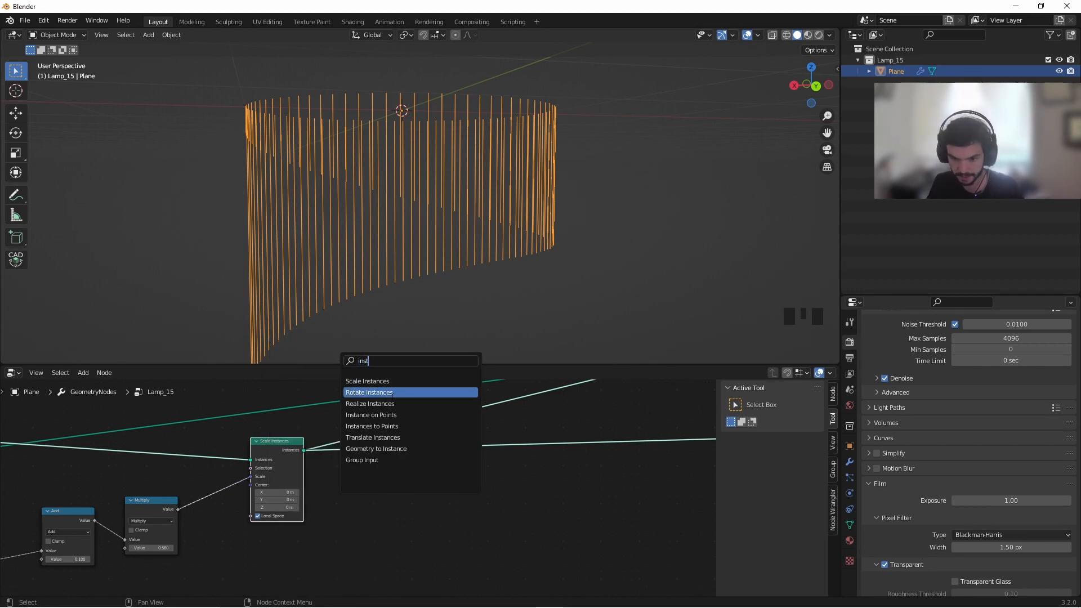
{"action": "left_click", "coordinate": [395, 415]}
{"action": "left_click", "coordinate": [469, 456]}
Reconnect Join Geometry to the Group Output and move the new Instance on Points node below the links
{"action": "middle_click_drag", "start_coordinate": [545, 528], "coordinate": [328, 392]}
{"action": "left_click", "coordinate": [503, 430], "text": "alt+shift"}
{"action": "middle_click_drag", "start_coordinate": [332, 477], "coordinate": [497, 419]}
{"action": "scroll", "coordinate": [496, 415], "scroll_direction": "down", "scroll_amount": 1}
{"action": "middle_click_drag", "start_coordinate": [463, 455], "coordinate": [515, 436]}
{"action": "left_click_drag", "start_coordinate": [456, 432], "coordinate": [480, 491]}
{"action": "left_click", "coordinate": [479, 491]}
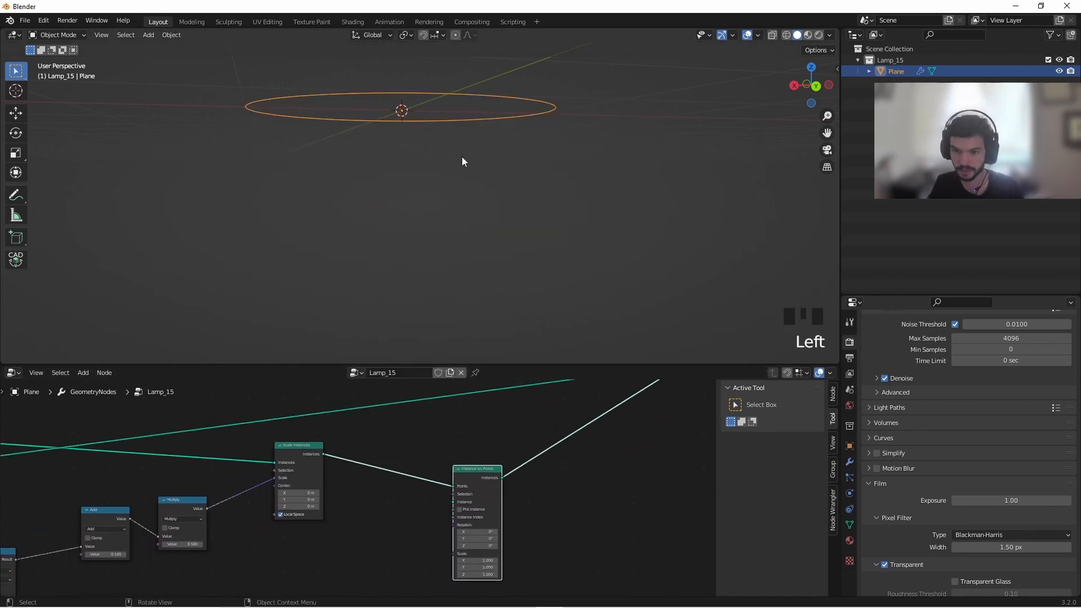
Duplicate the Curve Line node beside the new Instance on Points node and connect its Curve output to the Instance input
{"action": "scroll", "coordinate": [471, 473], "scroll_direction": "up", "scroll_amount": 8}
{"action": "middle_click_drag", "start_coordinate": [441, 477], "coordinate": [336, 481]}
{"action": "scroll", "coordinate": [329, 481], "scroll_direction": "down", "scroll_amount": 12}
{"action": "left_click", "coordinate": [245, 461]}
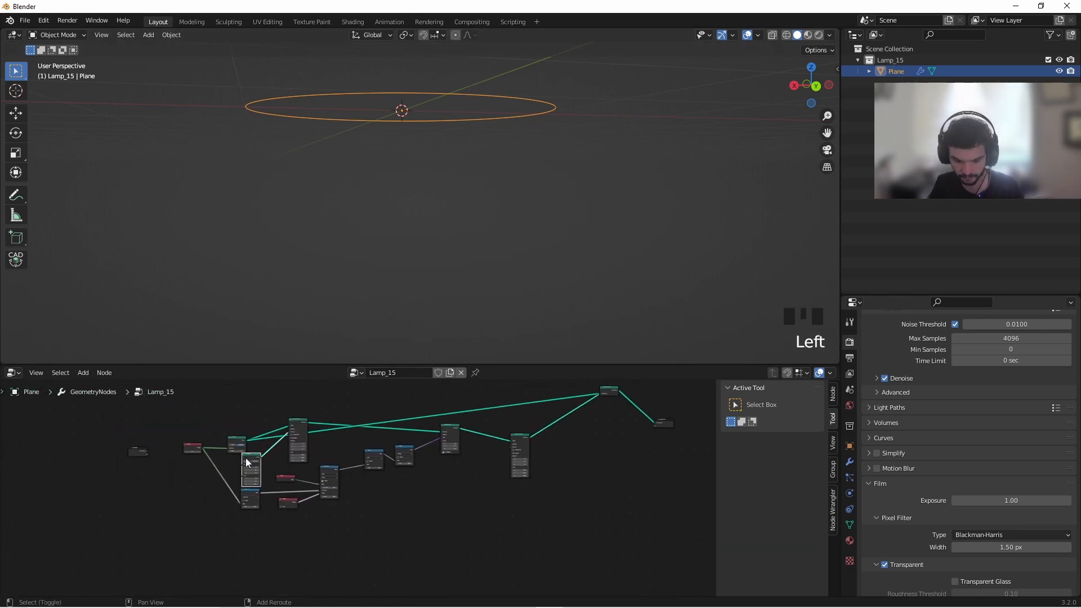
{"action": "key", "text": "shift+d"}
{"action": "left_click", "coordinate": [457, 480]}
{"action": "scroll", "coordinate": [457, 479], "scroll_direction": "up", "scroll_amount": 14}
{"action": "left_click_drag", "start_coordinate": [455, 478], "coordinate": [582, 419]}
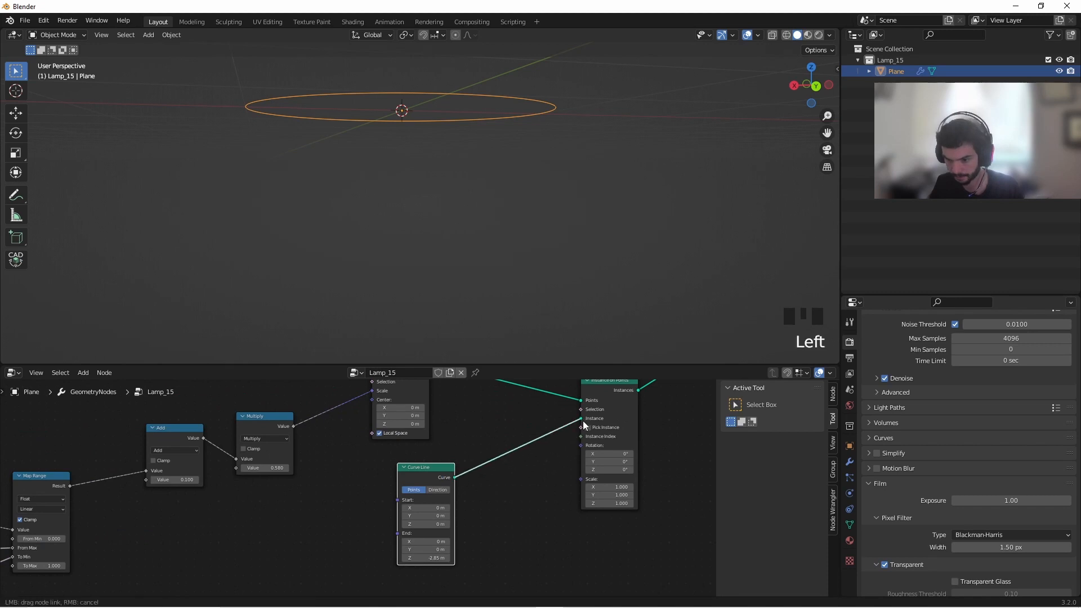
Set the End Z of the duplicated Curve Line to -0.16 m
{"action": "middle_click_drag", "start_coordinate": [476, 467], "coordinate": [496, 449]}
{"action": "scroll", "coordinate": [496, 451], "scroll_direction": "up", "scroll_amount": 4}
{"action": "mouse_move", "coordinate": [452, 541]}
{"action": "left_mouse_down", "text": "shift"}
{"action": "mouse_move", "coordinate": [422, 542]}
{"action": "mouse_move", "coordinate": [462, 542]}
{"action": "left_mouse_up", "text": "shift"}
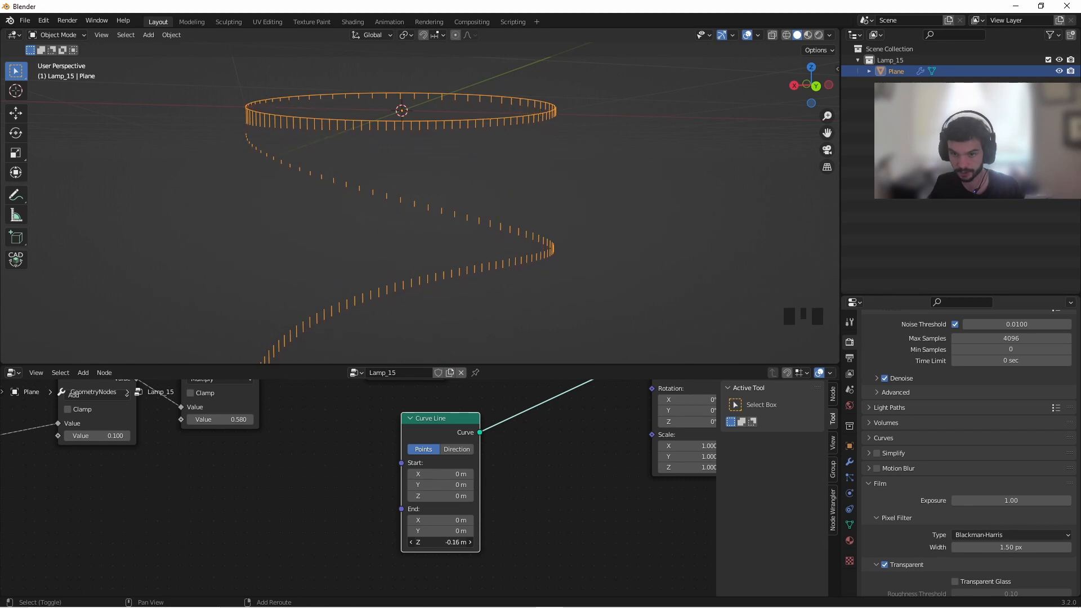
Examine the lengths and positions of the short lines instanced along the circle and the spiral
{"action": "middle_click_drag", "start_coordinate": [437, 235], "coordinate": [461, 239]}
{"action": "scroll", "coordinate": [429, 215], "scroll_direction": "up", "scroll_amount": 6}
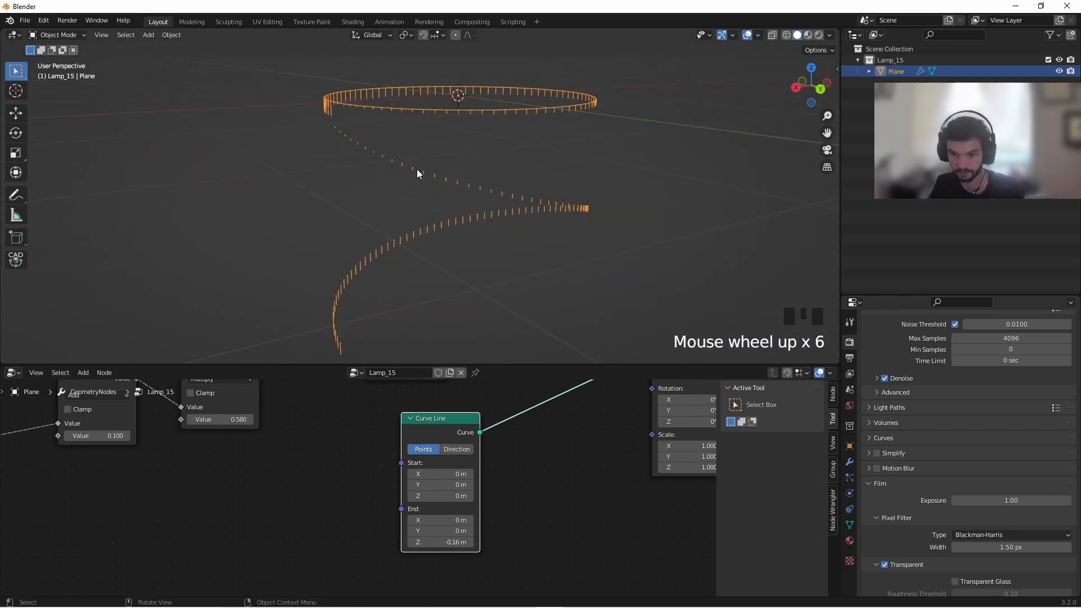
{"action": "scroll", "coordinate": [440, 235], "scroll_direction": "up", "scroll_amount": 1}
{"action": "middle_click_drag", "start_coordinate": [462, 195], "coordinate": [318, 207]}
{"action": "middle_click_drag", "start_coordinate": [352, 144], "coordinate": [517, 150], "text": "shift"}
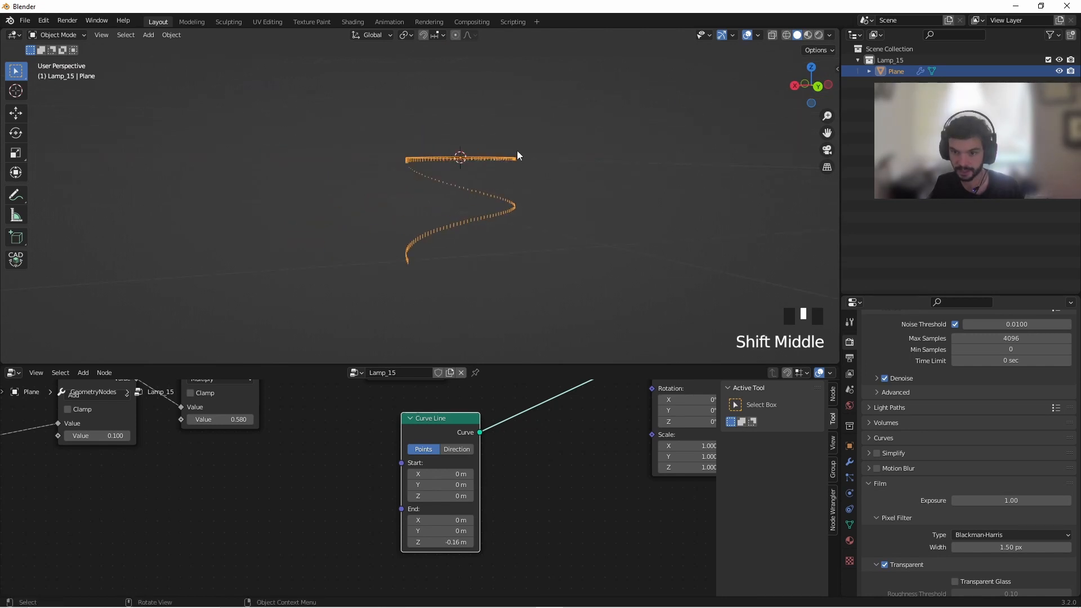
{"action": "middle_click_drag", "start_coordinate": [450, 202], "coordinate": [487, 187]}
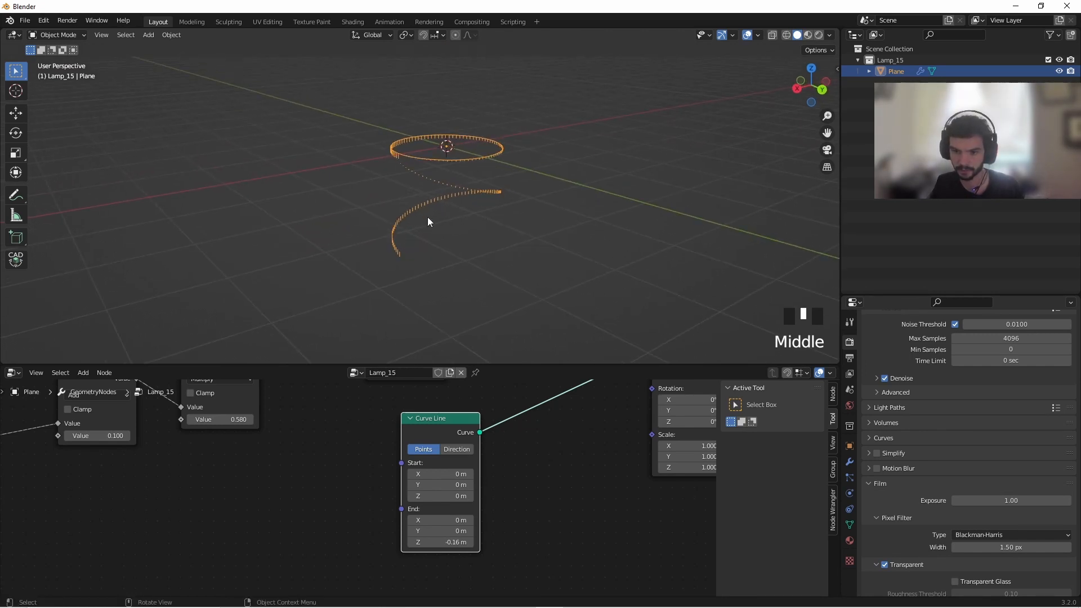
{"action": "middle_click_drag", "start_coordinate": [427, 217], "coordinate": [386, 166]}
{"action": "scroll", "coordinate": [359, 124], "scroll_direction": "up", "scroll_amount": 6}
{"action": "middle_click_drag", "start_coordinate": [359, 124], "coordinate": [375, 175]}
{"action": "scroll", "coordinate": [421, 185], "scroll_direction": "up", "scroll_amount": 3}
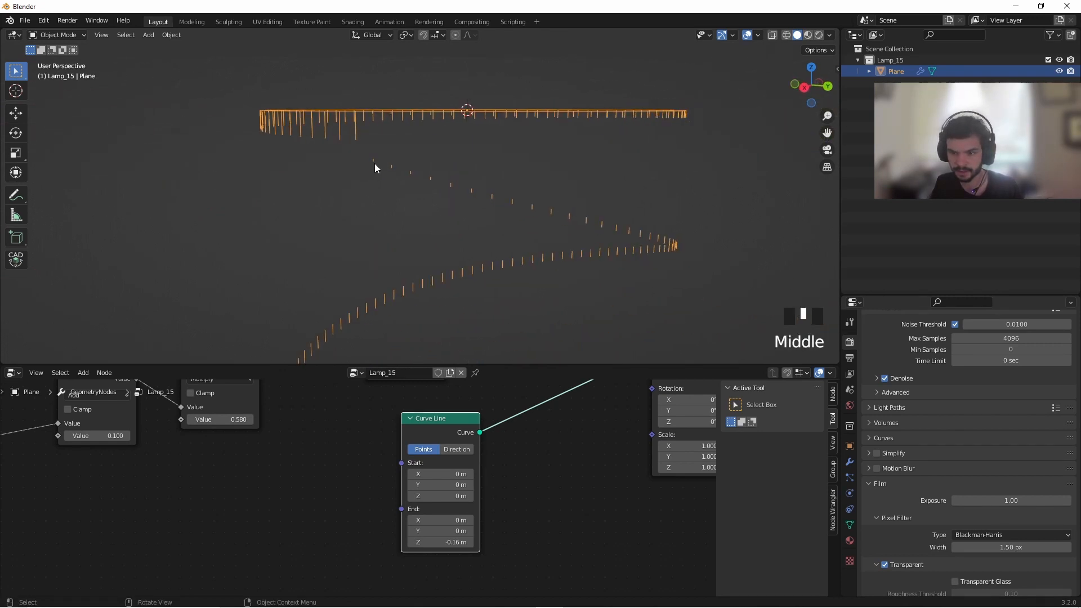
{"action": "scroll", "coordinate": [374, 164], "scroll_direction": "down", "scroll_amount": 5}
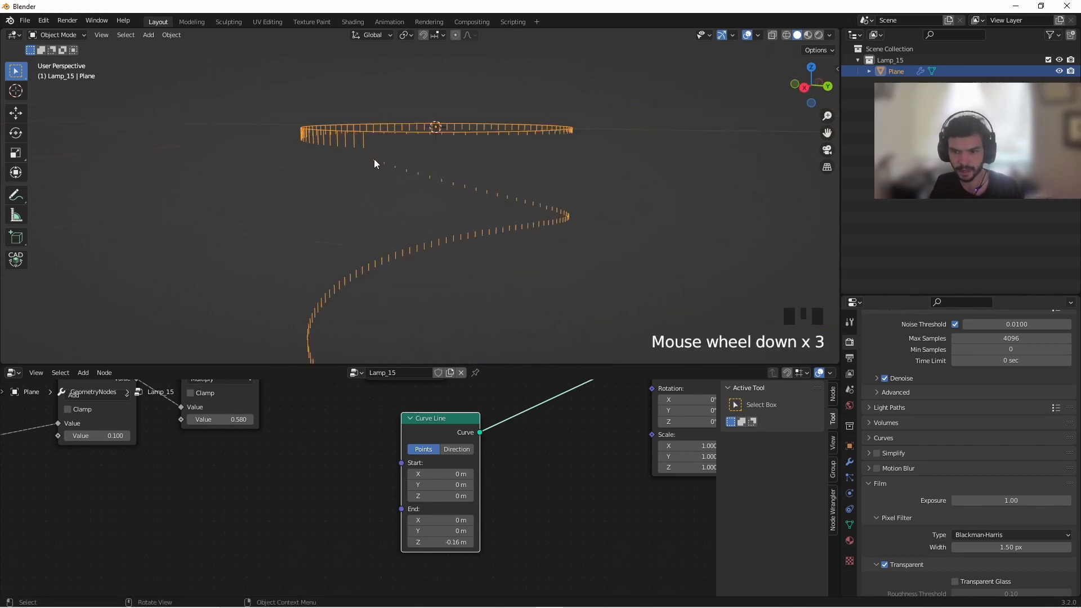
{"action": "middle_click_drag", "start_coordinate": [374, 333], "coordinate": [425, 303], "text": "shift"}
{"action": "scroll", "coordinate": [420, 298], "scroll_direction": "up", "scroll_amount": 4}
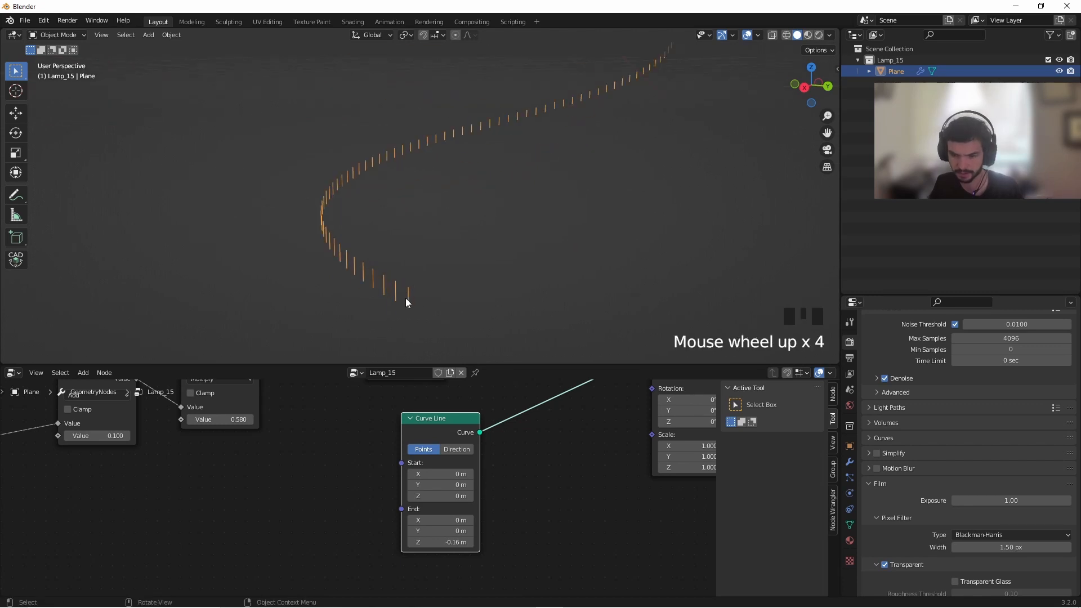
{"action": "scroll", "coordinate": [405, 299], "scroll_direction": "down", "scroll_amount": 5}
Insert a Realize Instances node between Scale Instances and the second Instance on Points node
{"action": "middle_click_drag", "start_coordinate": [157, 496], "coordinate": [413, 543]}
{"action": "scroll", "coordinate": [512, 480], "scroll_direction": "down", "scroll_amount": 7}
{"action": "scroll", "coordinate": [446, 498], "scroll_direction": "up", "scroll_amount": 7}
{"action": "left_click", "coordinate": [446, 497]}
{"action": "middle_click_drag", "start_coordinate": [446, 497], "coordinate": [314, 478]}
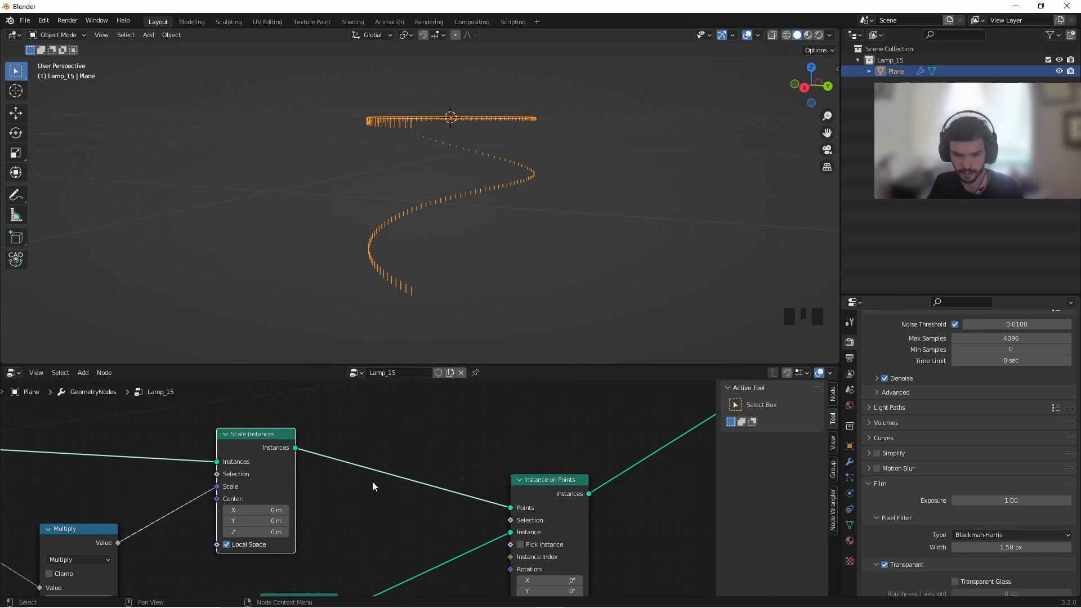
{"action": "key", "text": "shift+a"}
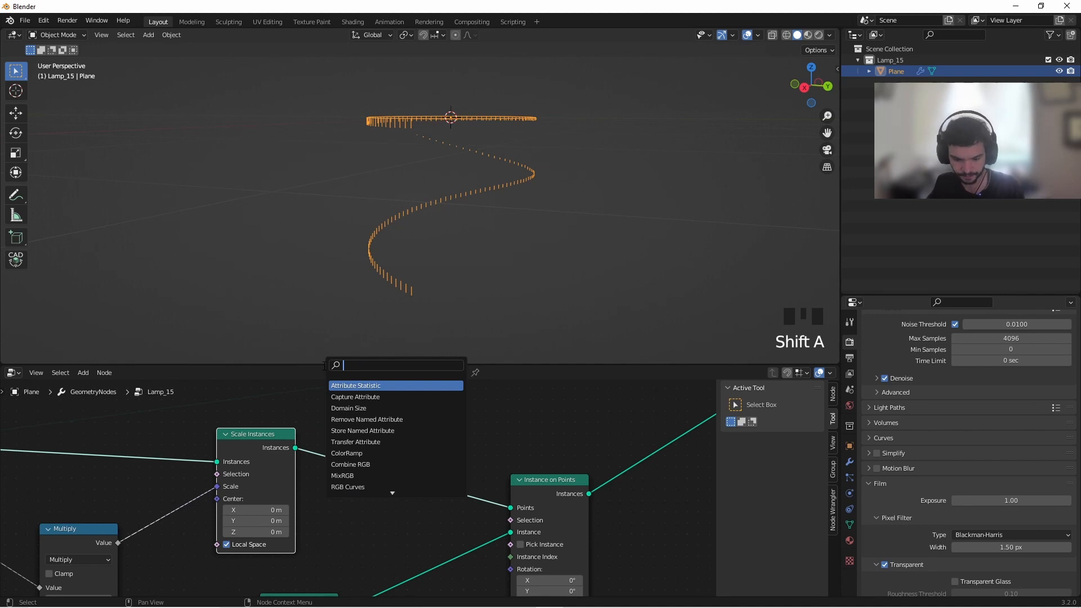
{"action": "type", "text": "real"}
{"action": "key", "text": "Return"}
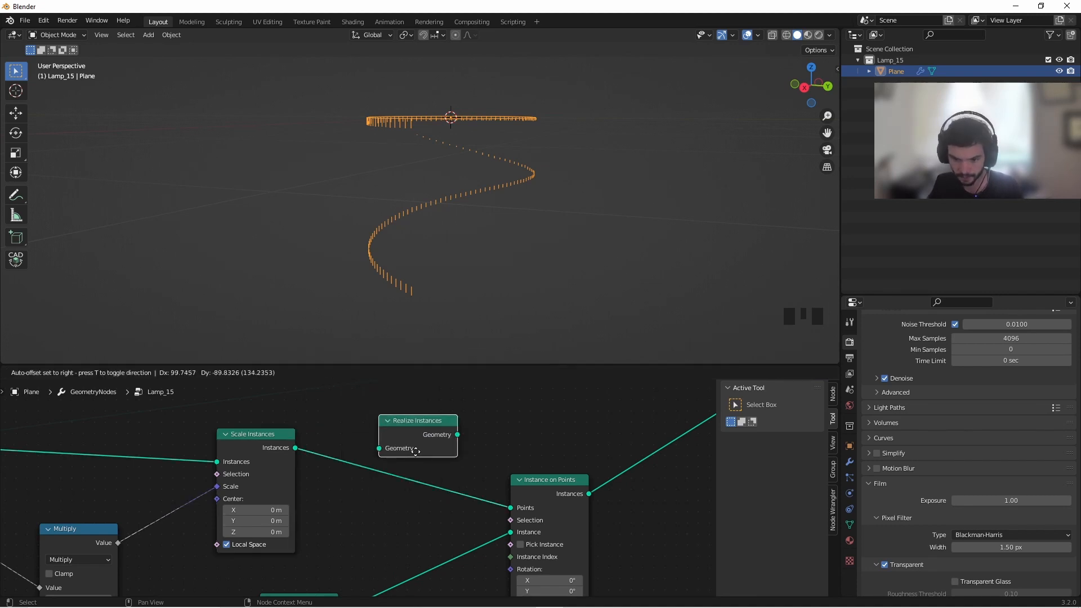
{"action": "left_click", "coordinate": [415, 457]}
Examine the short lines around the circle and down the spiral with the instances realized
{"action": "scroll", "coordinate": [434, 134], "scroll_direction": "up", "scroll_amount": 3}
{"action": "middle_click_drag", "start_coordinate": [434, 134], "coordinate": [331, 185]}
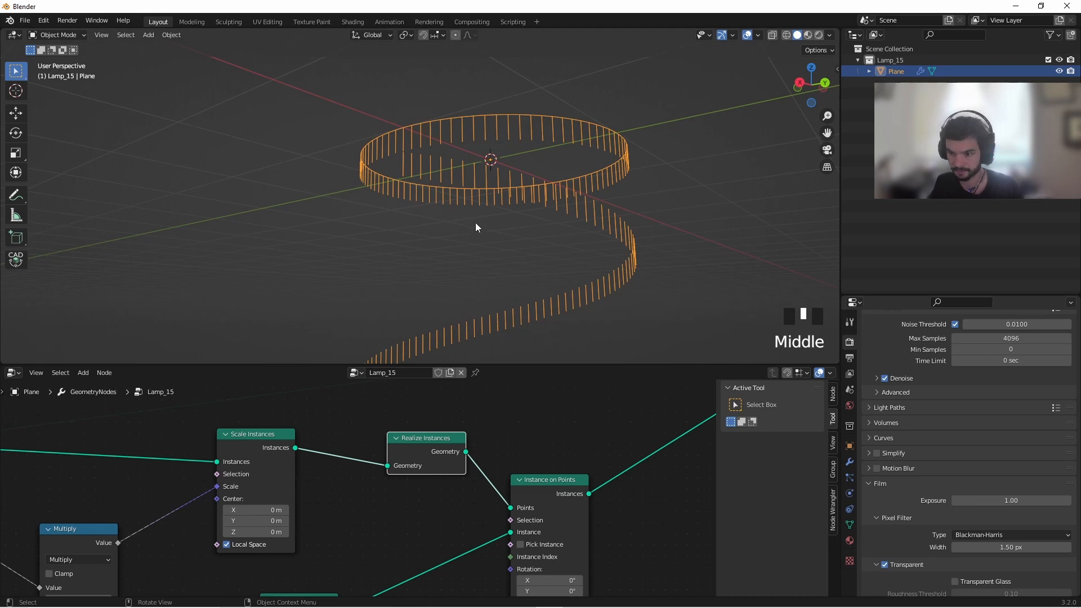
{"action": "middle_click_drag", "start_coordinate": [508, 487], "coordinate": [504, 446]}
{"action": "left_click", "coordinate": [504, 446]}
{"action": "scroll", "coordinate": [394, 473], "scroll_direction": "down", "scroll_amount": 3}
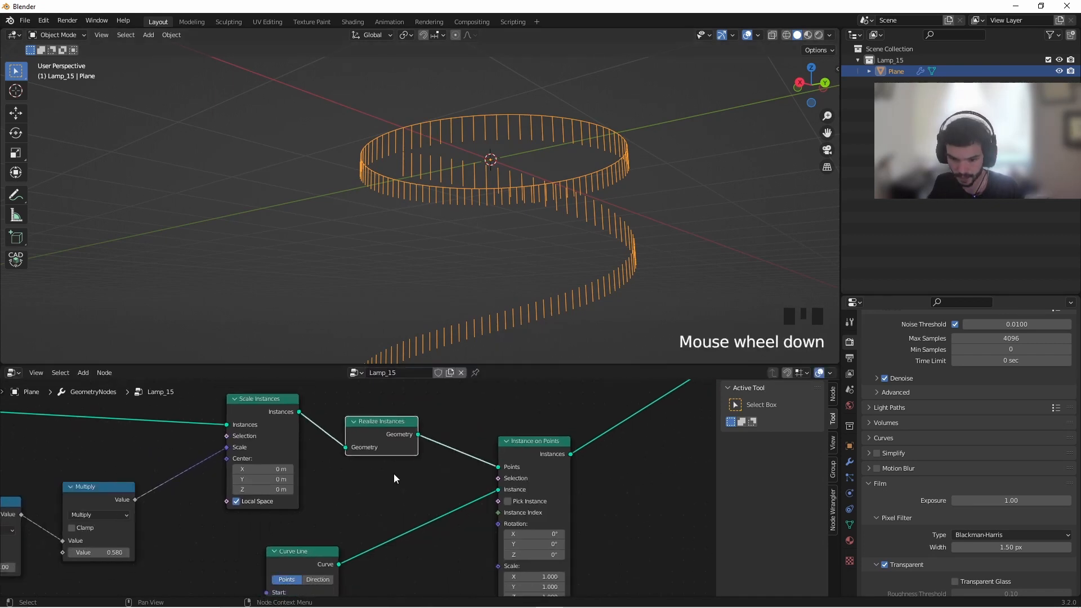
{"action": "middle_click_drag", "start_coordinate": [394, 473], "coordinate": [434, 558]}
{"action": "scroll", "coordinate": [452, 468], "scroll_direction": "up", "scroll_amount": 7}
{"action": "middle_click_drag", "start_coordinate": [553, 360], "coordinate": [545, 103]}
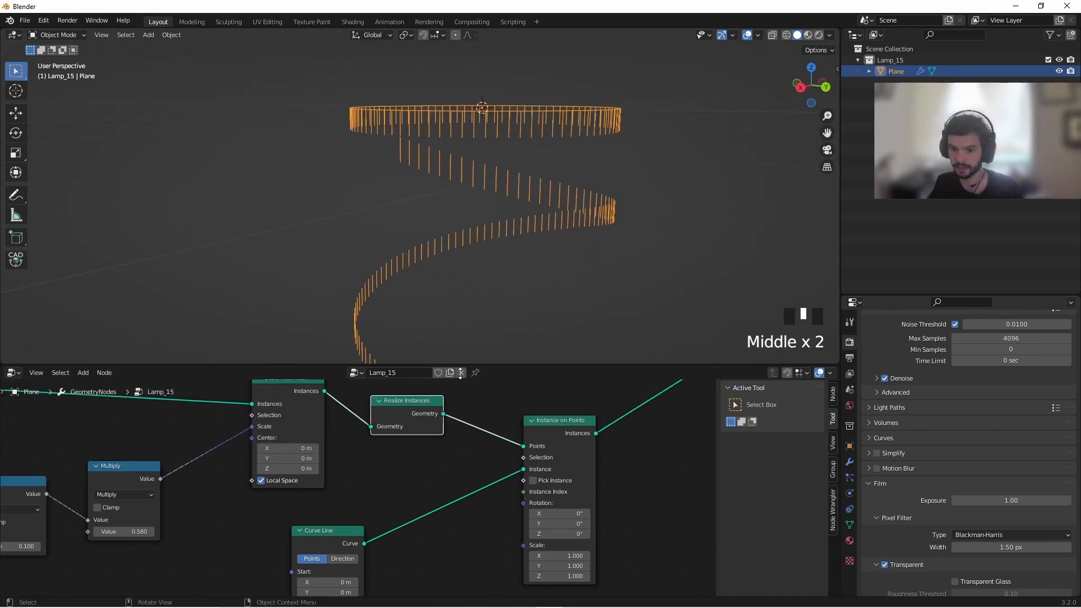
Temporarily output Scale Instances alone to examine the hanging lines, and reconnect Join Geometry to the Group Output
{"action": "middle_click_drag", "start_coordinate": [349, 411], "coordinate": [445, 450]}
{"action": "left_click", "coordinate": [380, 434], "text": "alt+shift"}
{"action": "middle_click_drag", "start_coordinate": [490, 105], "coordinate": [587, 145]}
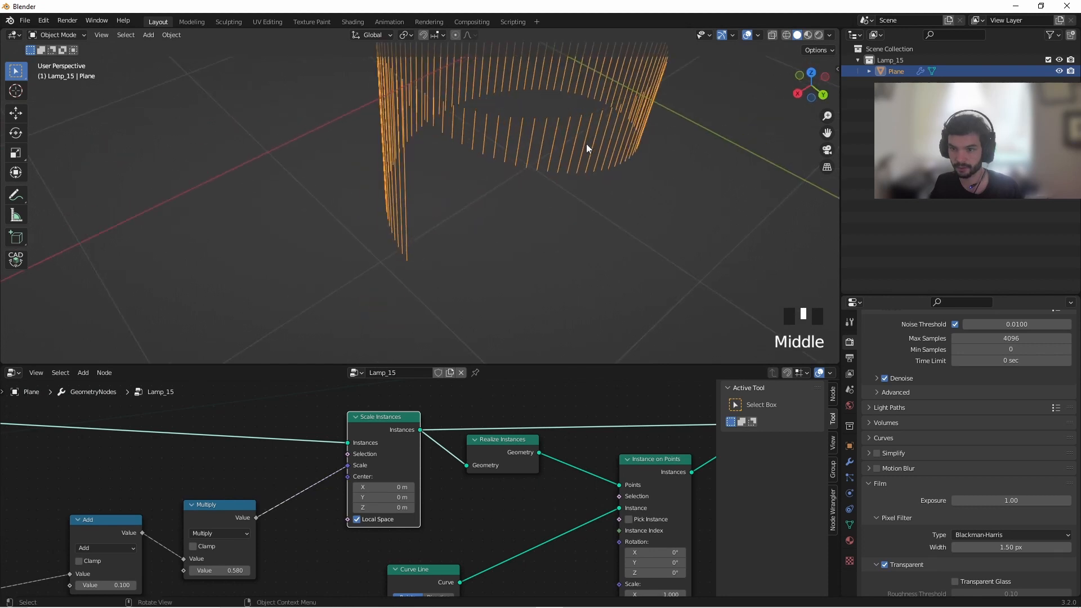
{"action": "left_click_drag", "start_coordinate": [585, 123], "coordinate": [494, 75]}
{"action": "middle_click_drag", "start_coordinate": [494, 76], "coordinate": [594, 231]}
{"action": "left_click", "coordinate": [594, 234]}
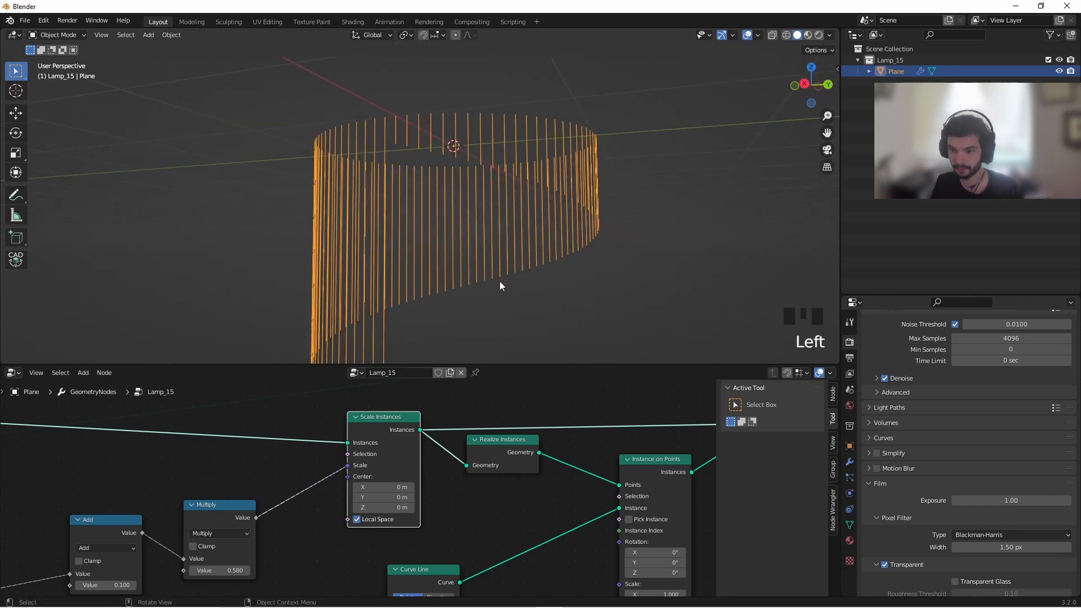
{"action": "middle_click_drag", "start_coordinate": [525, 483], "coordinate": [360, 422]}
{"action": "scroll", "coordinate": [484, 437], "scroll_direction": "down", "scroll_amount": 8}
{"action": "middle_click_drag", "start_coordinate": [575, 400], "coordinate": [471, 468]}
{"action": "left_click", "coordinate": [563, 402], "text": "alt+shift"}
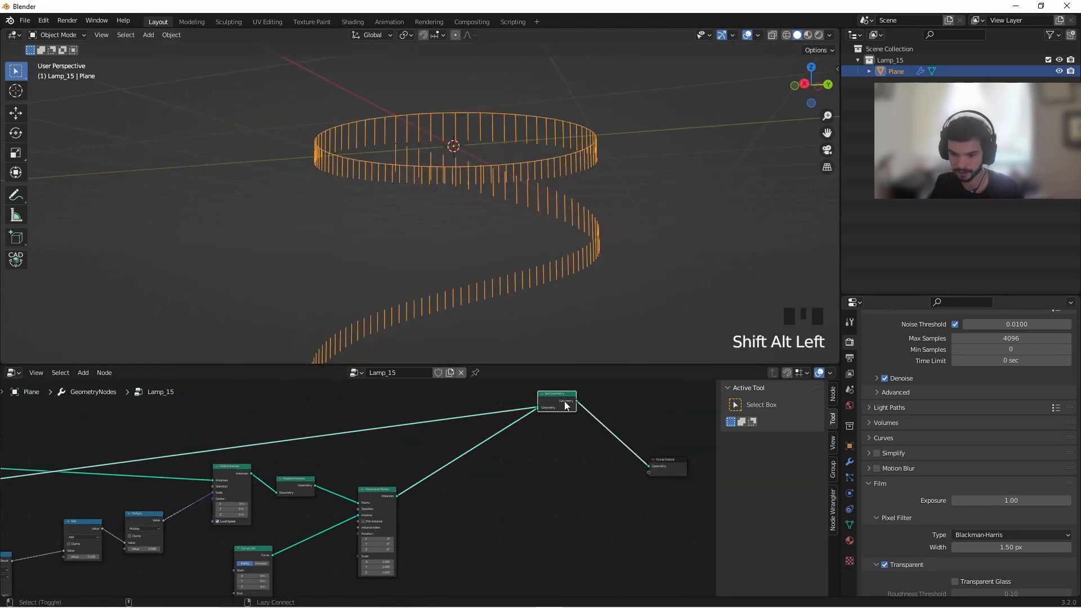
Shift the duplicated Curve Line node aside and add an Endpoint Selection node beside it
{"action": "middle_click_drag", "start_coordinate": [283, 539], "coordinate": [504, 427]}
{"action": "left_click_drag", "start_coordinate": [468, 443], "coordinate": [500, 447]}
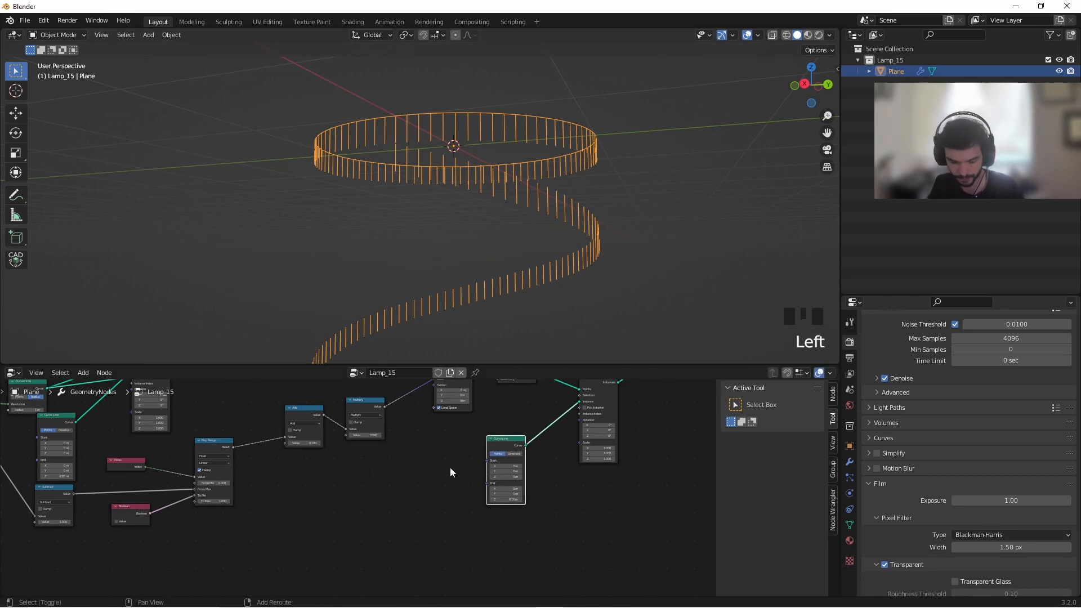
{"action": "key", "text": "shift+a"}
{"action": "left_click", "coordinate": [404, 373]}
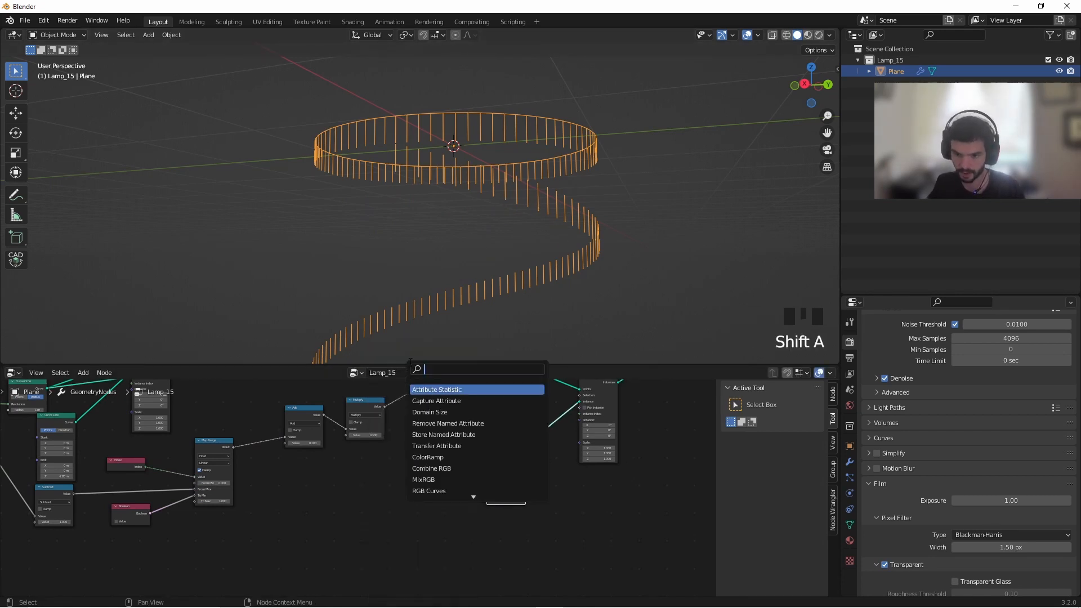
{"action": "type", "text": "end"}
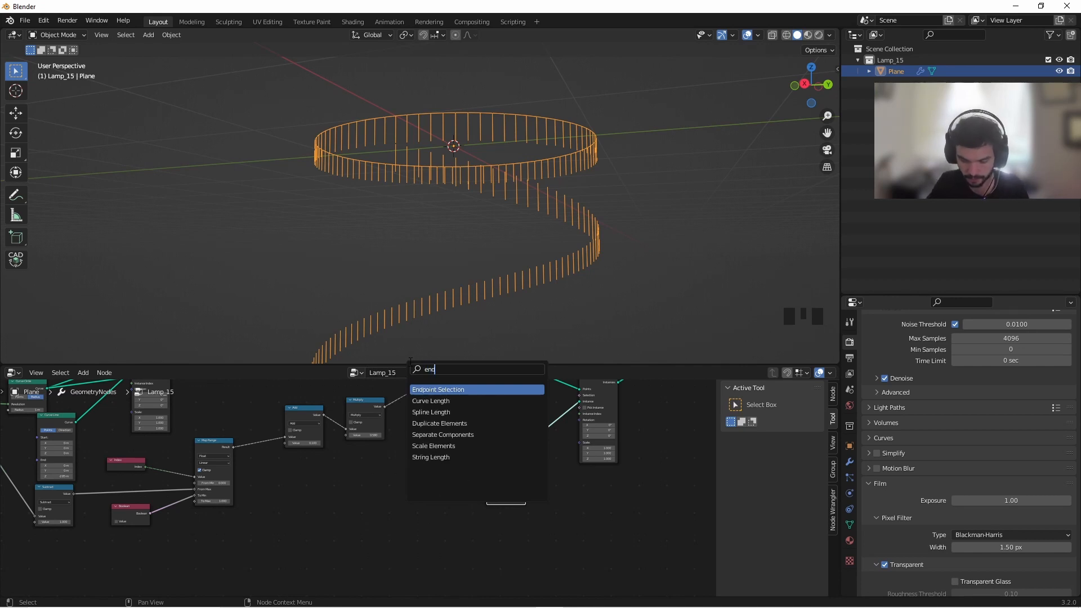
{"action": "left_click", "coordinate": [435, 389]}
{"action": "scroll", "coordinate": [407, 442], "scroll_direction": "up", "scroll_amount": 6}
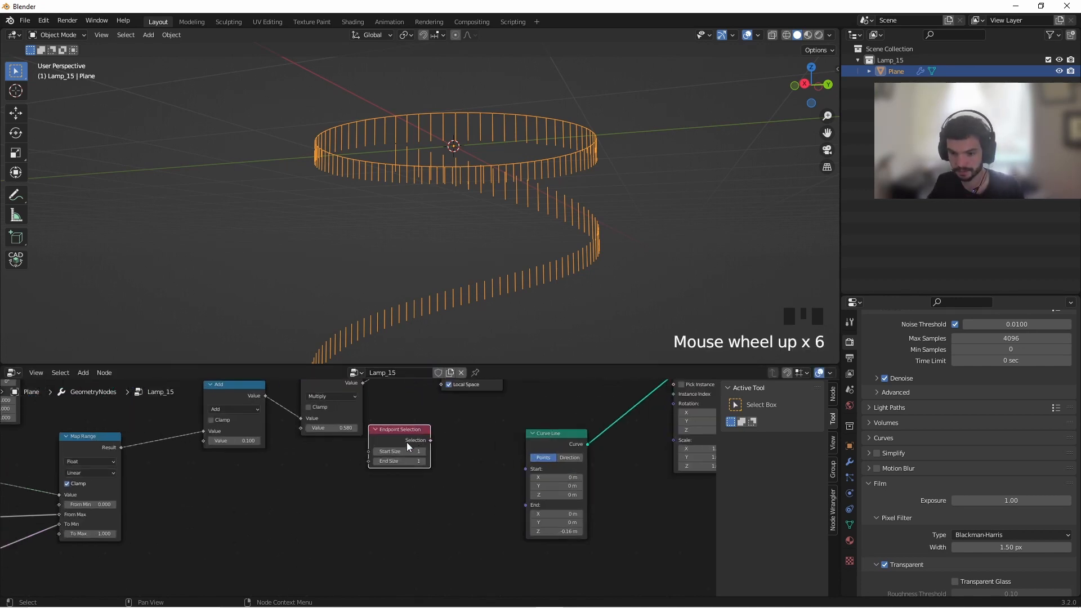
{"action": "left_click", "coordinate": [413, 468]}
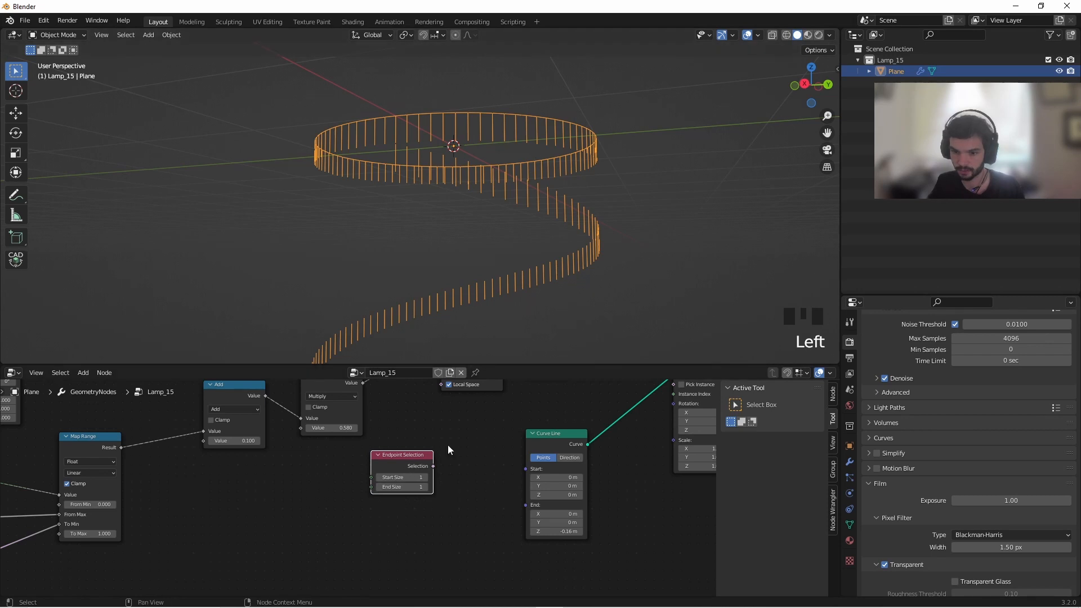
Connect Endpoint Selection to the Selection input of the second Instance on Points node and set its Start Size to 0
{"action": "middle_click_drag", "start_coordinate": [448, 489], "coordinate": [391, 502]}
{"action": "left_click_drag", "start_coordinate": [390, 510], "coordinate": [633, 416]}
{"action": "middle_click_drag", "start_coordinate": [335, 521], "coordinate": [411, 487]}
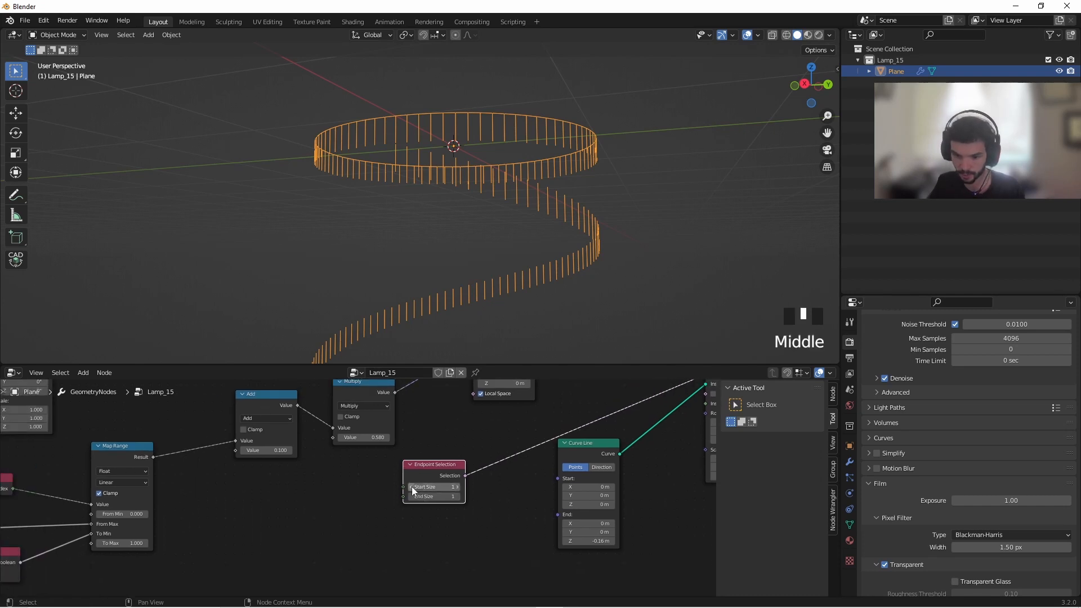
{"action": "left_click", "coordinate": [412, 487]}
{"action": "middle_click_drag", "start_coordinate": [483, 162], "coordinate": [458, 324]}
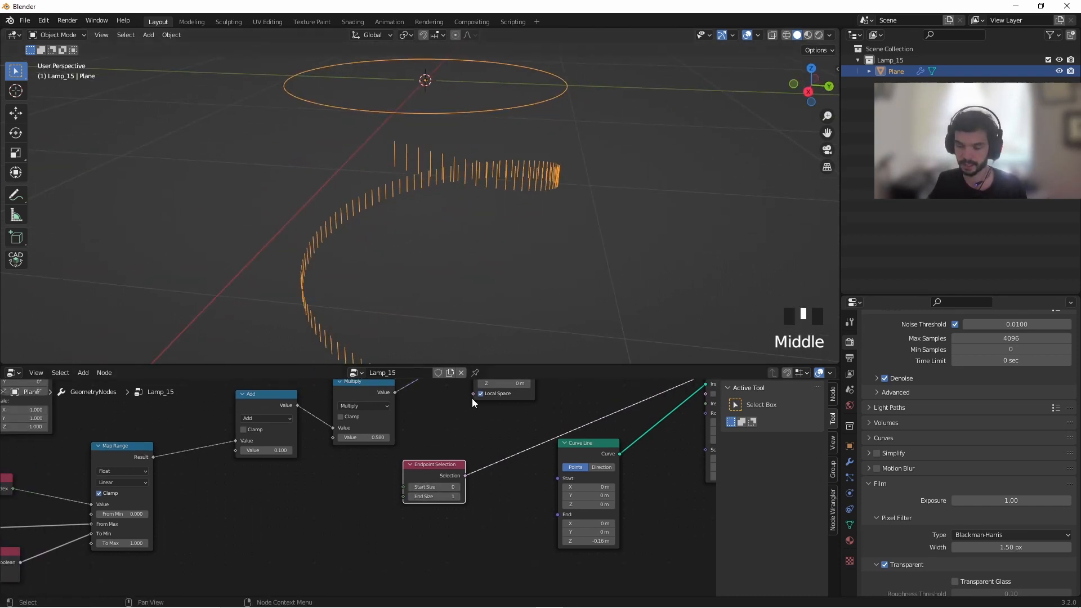
{"action": "middle_click_drag", "start_coordinate": [480, 498], "coordinate": [374, 512]}
{"action": "key", "text": "shift+a"}
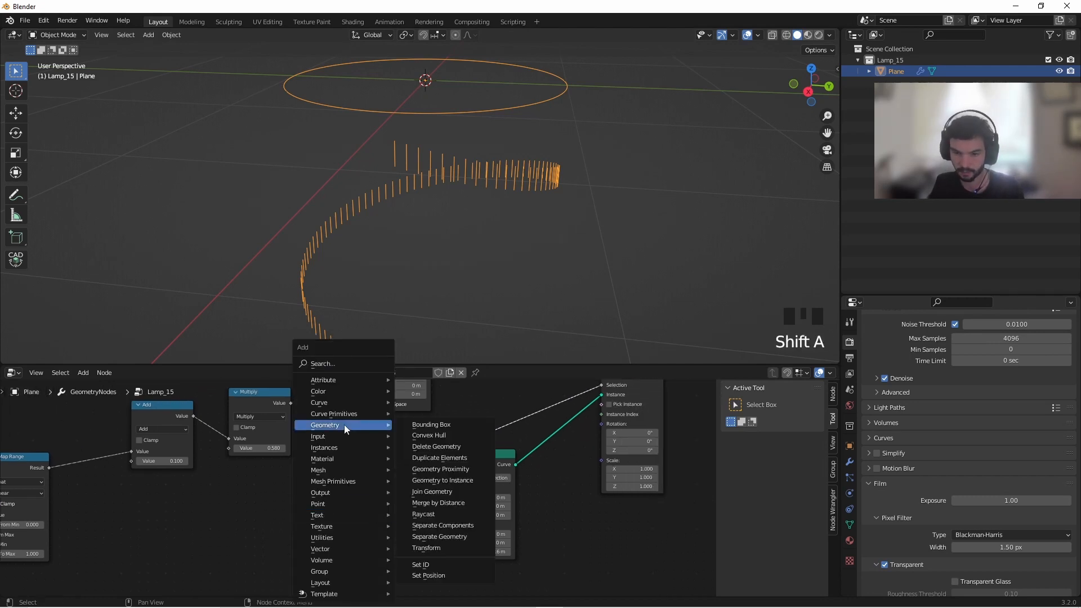
{"action": "key", "text": "Escape"}
Move the Endpoint Selection node farther from the Curve Line node to make room along its link
{"action": "middle_click_drag", "start_coordinate": [458, 255], "coordinate": [400, 210]}
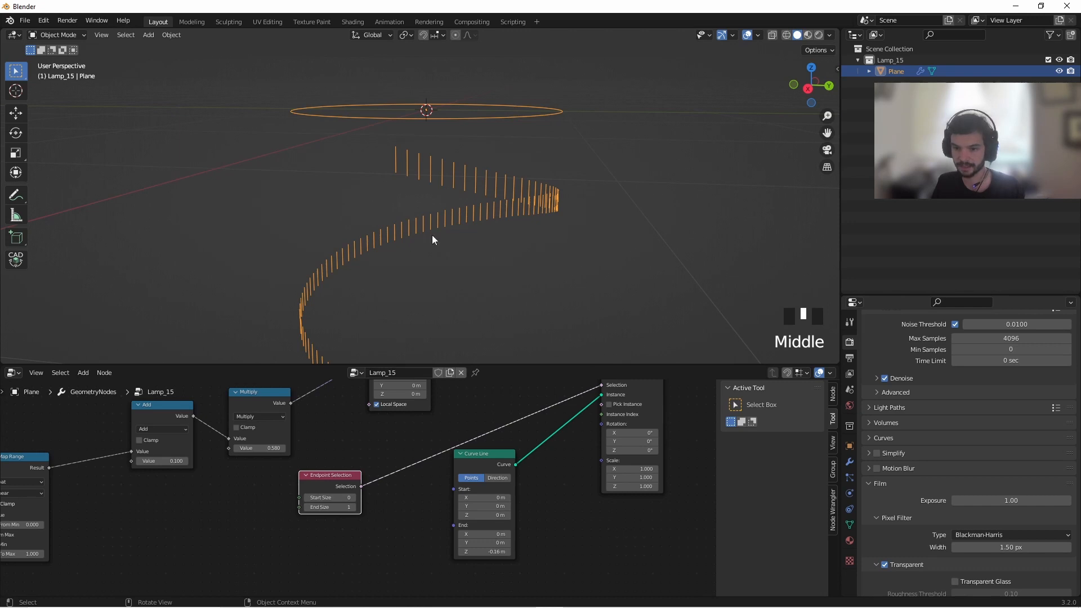
{"action": "left_click_drag", "start_coordinate": [334, 491], "coordinate": [294, 496]}
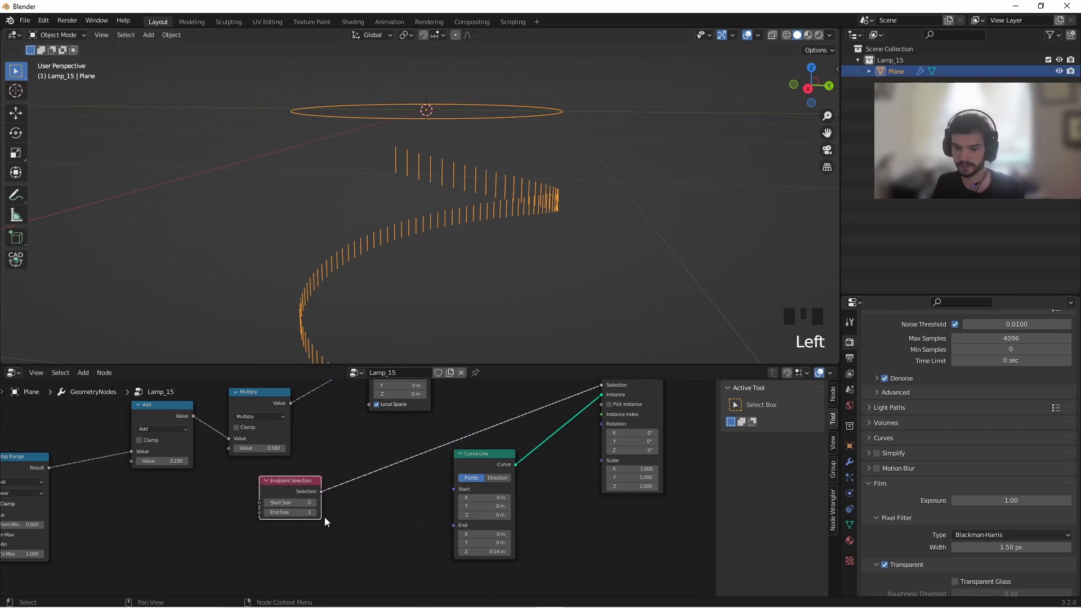
{"action": "middle_click_drag", "start_coordinate": [384, 465], "coordinate": [377, 479]}
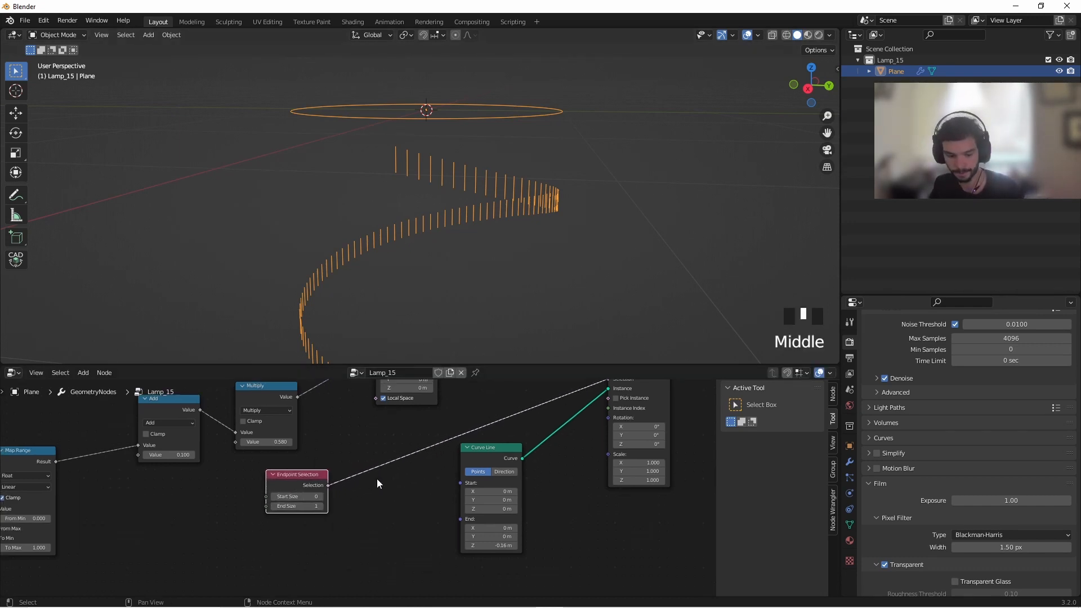
Try placing a Boolean input node along the Endpoint Selection link and delete it
{"action": "key", "text": "shift+a"}
{"action": "left_click", "coordinate": [350, 362]}
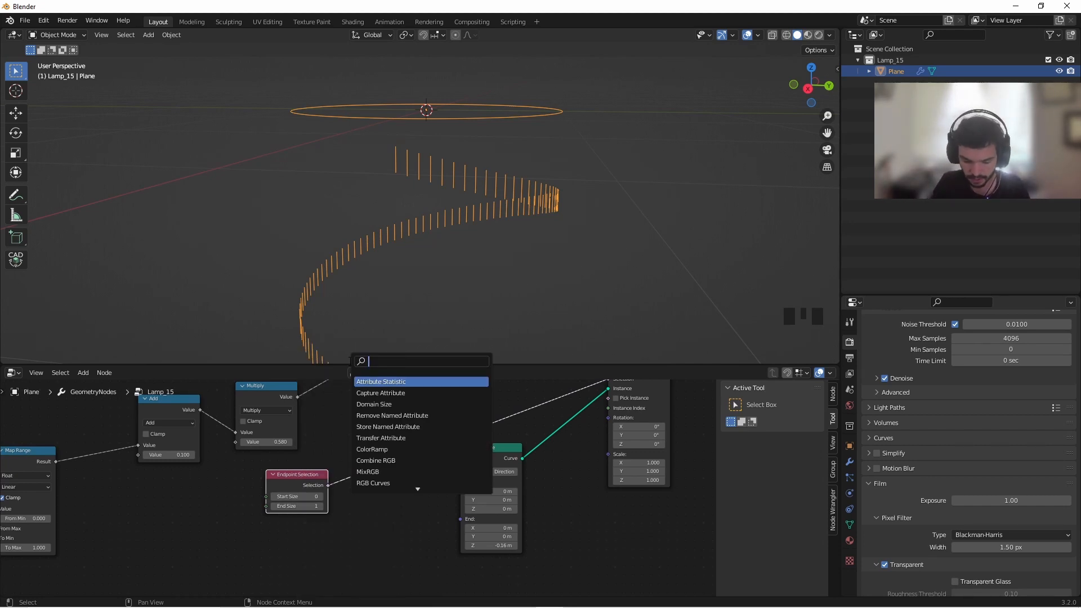
{"action": "type", "text": "boo"}
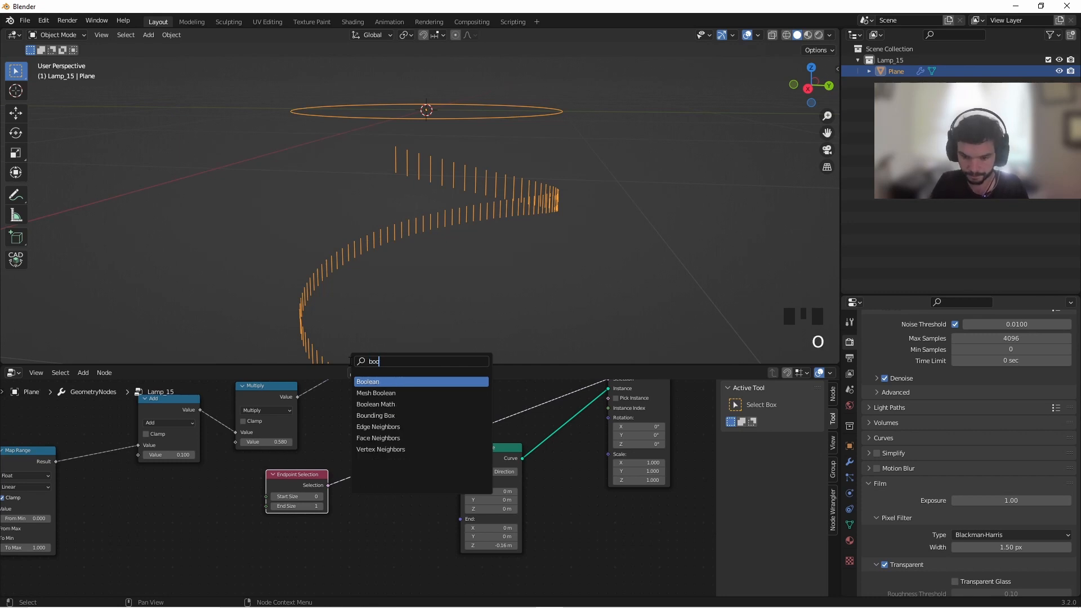
{"action": "key", "text": "Return"}
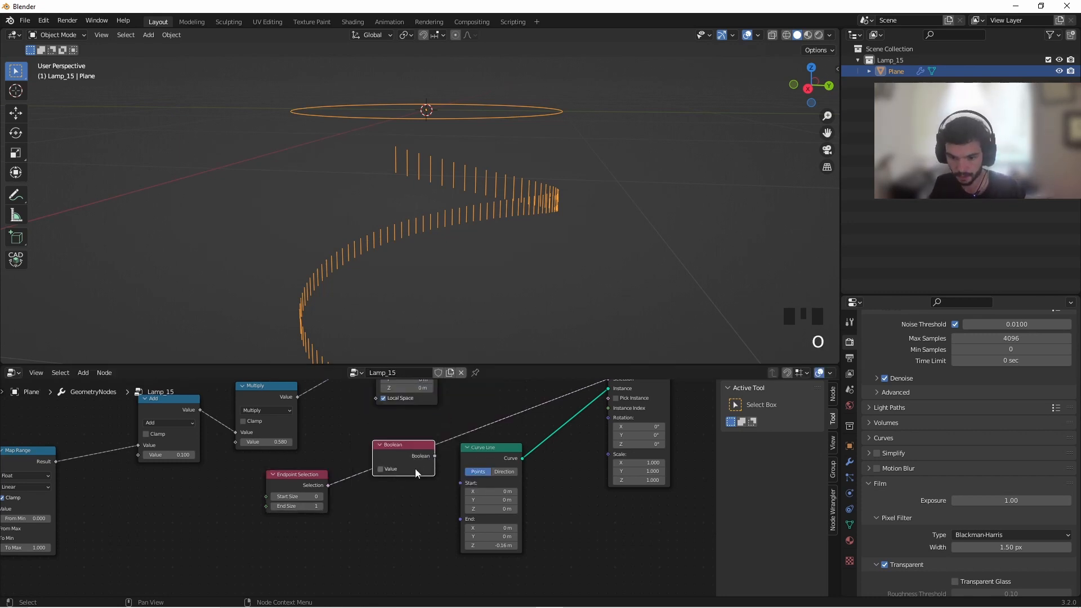
{"action": "left_click", "coordinate": [414, 469]}
{"action": "key", "text": "Delete"}
Insert a Boolean Math node on the link from Endpoint Selection to Instance on Points and set its operation to Not
{"action": "key", "text": "shift+a"}
{"action": "left_click", "coordinate": [411, 364]}
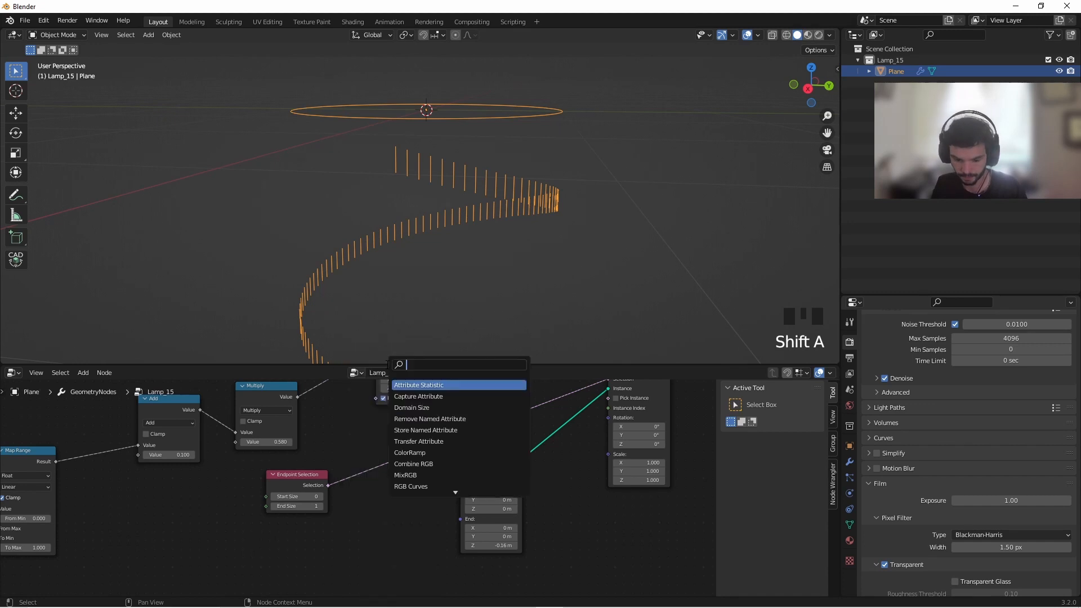
{"action": "type", "text": "boo"}
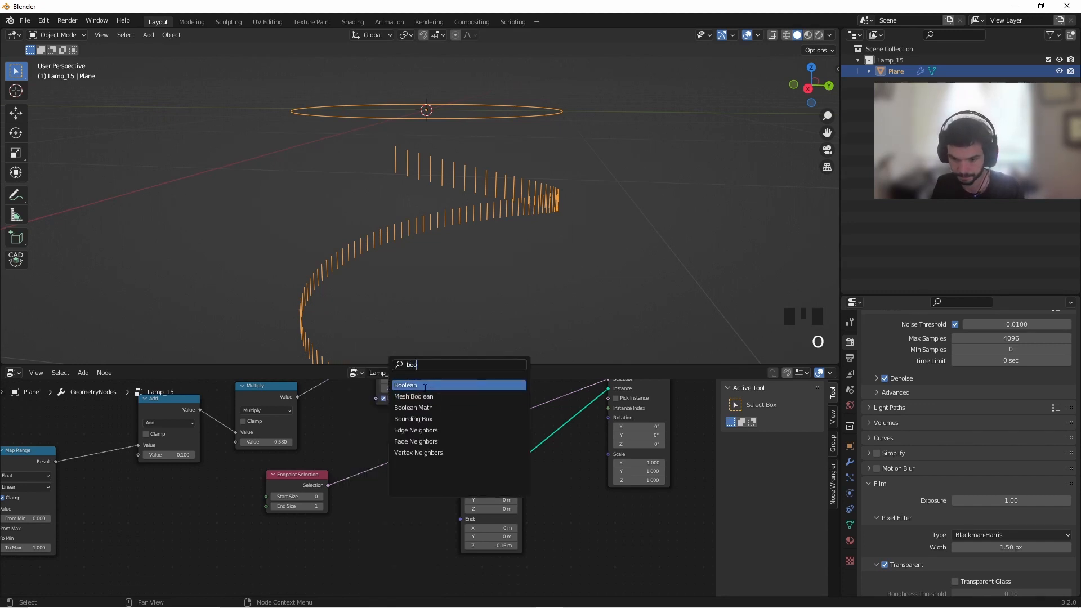
{"action": "left_click", "coordinate": [414, 407]}
{"action": "left_click", "coordinate": [395, 470]}
{"action": "scroll", "coordinate": [396, 470], "scroll_direction": "up", "scroll_amount": 2}
{"action": "left_click", "coordinate": [394, 466]}
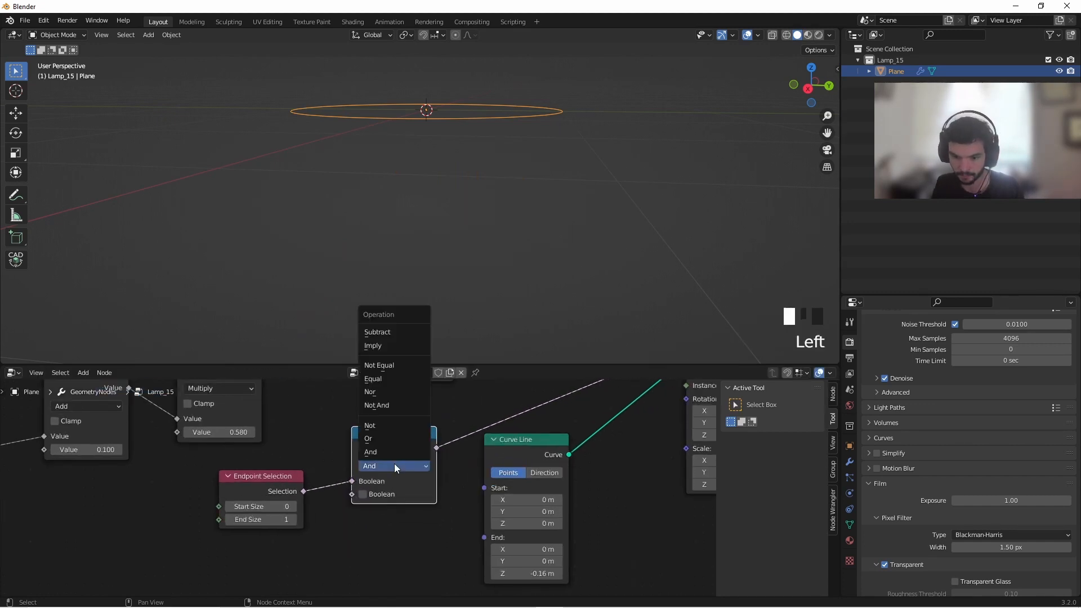
{"action": "left_click", "coordinate": [376, 427]}
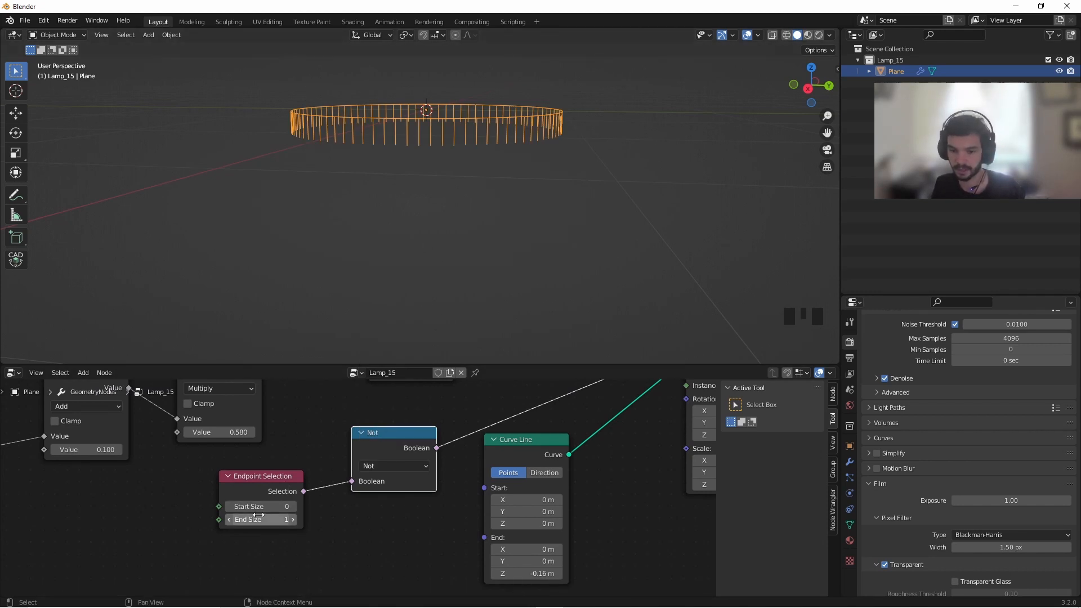
Set the Endpoint Selection node's Start Size to 1 and End Size to 0
{"action": "left_click_drag", "start_coordinate": [285, 507], "coordinate": [227, 520]}
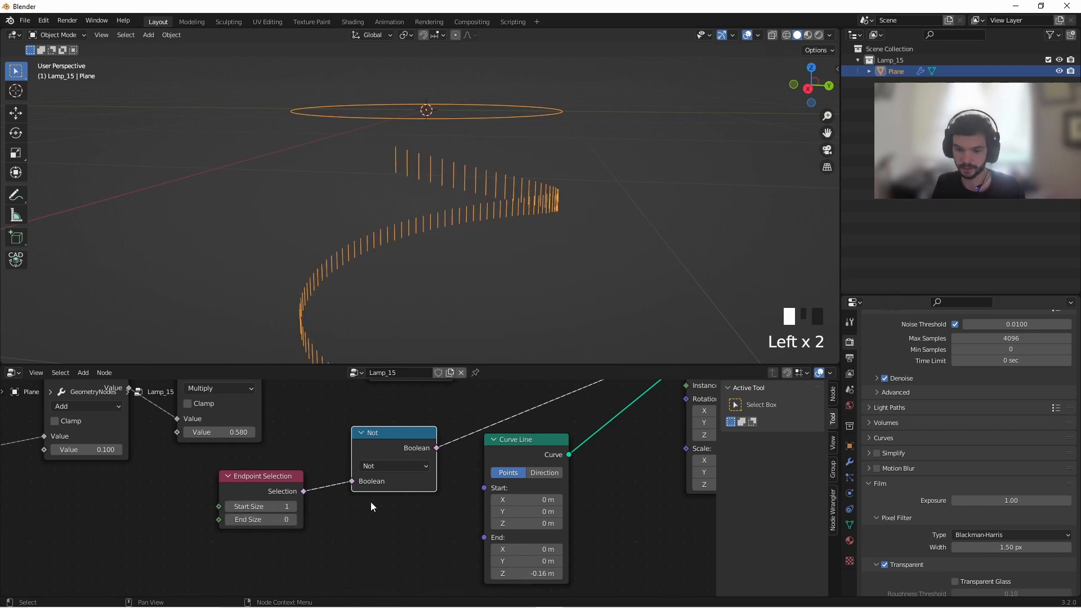
{"action": "middle_click_drag", "start_coordinate": [461, 190], "coordinate": [464, 169]}
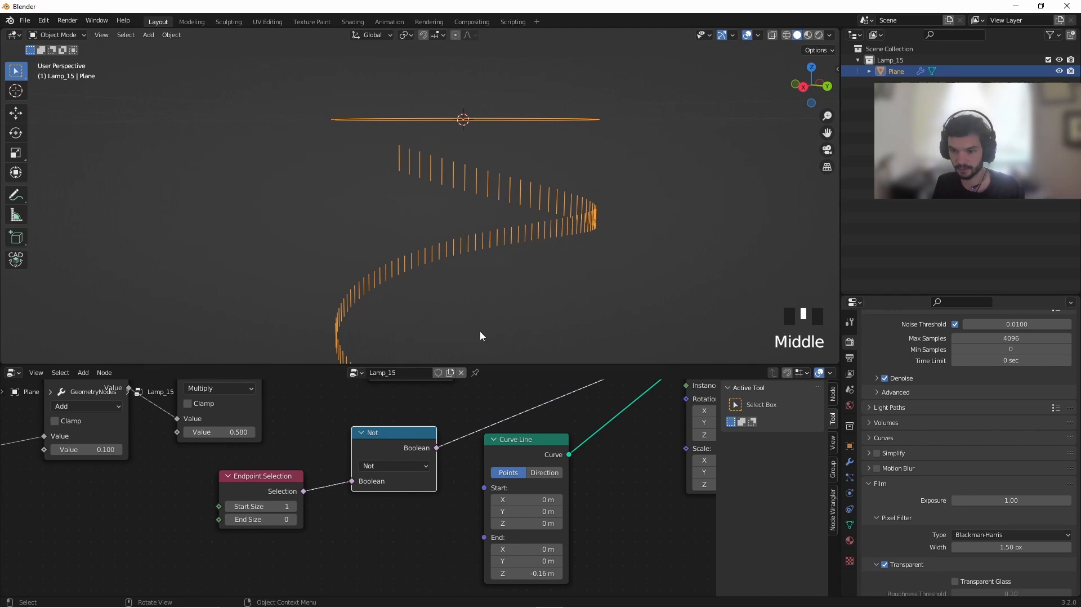
Move the Curve Circle node that feeds the first Instance on Points farther above the Curve Line node
{"action": "middle_click_drag", "start_coordinate": [557, 426], "coordinate": [457, 475]}
{"action": "scroll", "coordinate": [458, 475], "scroll_direction": "down", "scroll_amount": 5}
{"action": "middle_click_drag", "start_coordinate": [333, 468], "coordinate": [500, 466]}
{"action": "middle_click_drag", "start_coordinate": [393, 456], "coordinate": [384, 499]}
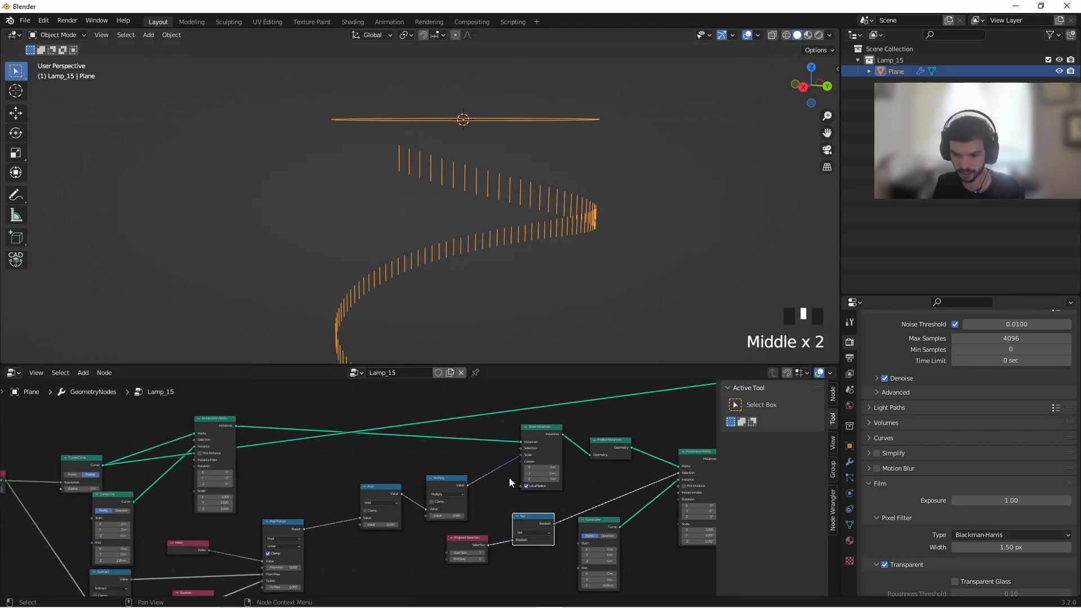
{"action": "scroll", "coordinate": [494, 451], "scroll_direction": "up", "scroll_amount": 3}
{"action": "middle_click_drag", "start_coordinate": [208, 442], "coordinate": [507, 433]}
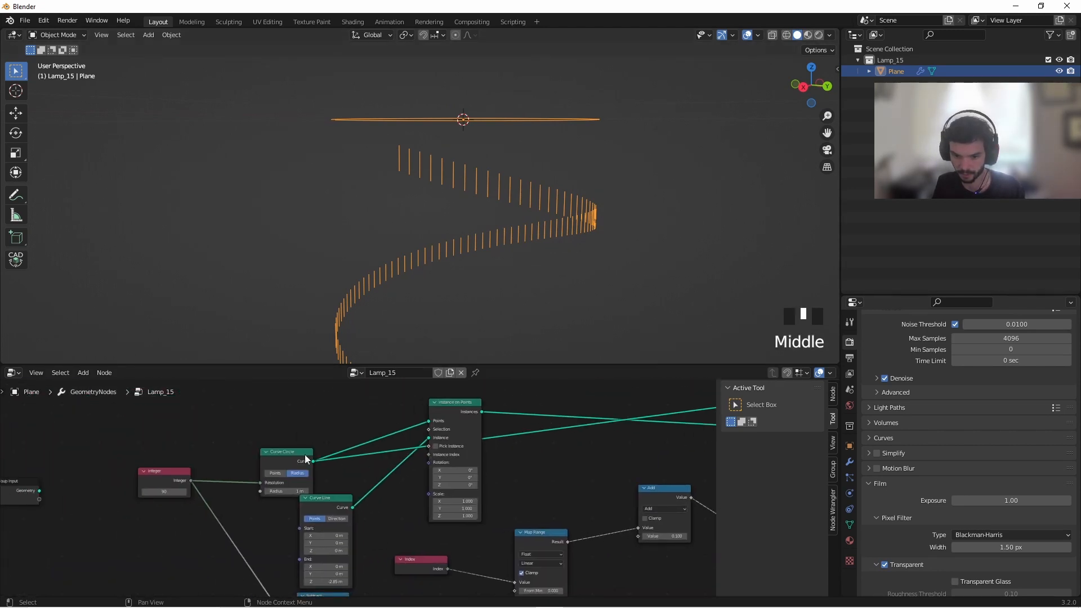
{"action": "left_click_drag", "start_coordinate": [304, 454], "coordinate": [292, 372]}
Preview the first Instance on Points node's output alone, restore the joined output and leave the node expanded
{"action": "middle_click_drag", "start_coordinate": [499, 471], "coordinate": [213, 476]}
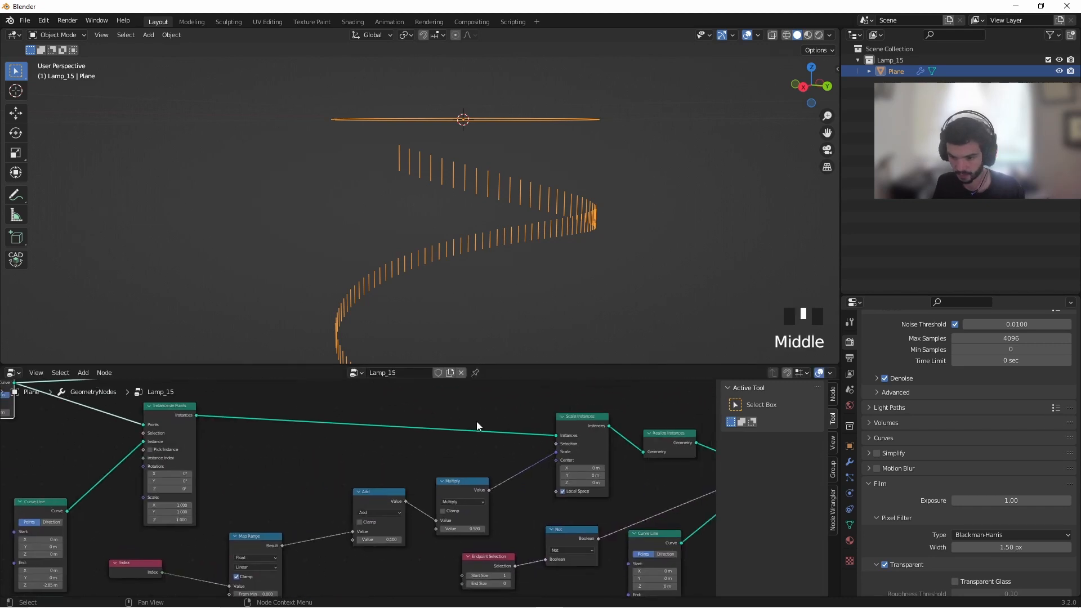
{"action": "left_click", "coordinate": [177, 410], "text": "alt+shift"}
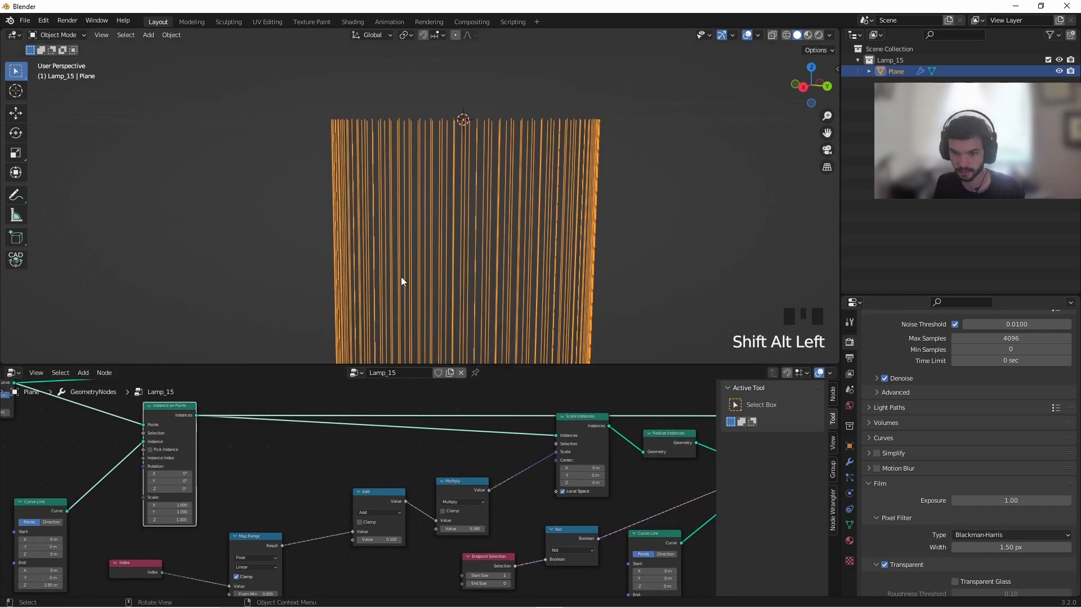
{"action": "scroll", "coordinate": [313, 455], "scroll_direction": "down", "scroll_amount": 7}
{"action": "left_click", "coordinate": [600, 388], "text": "alt+shift"}
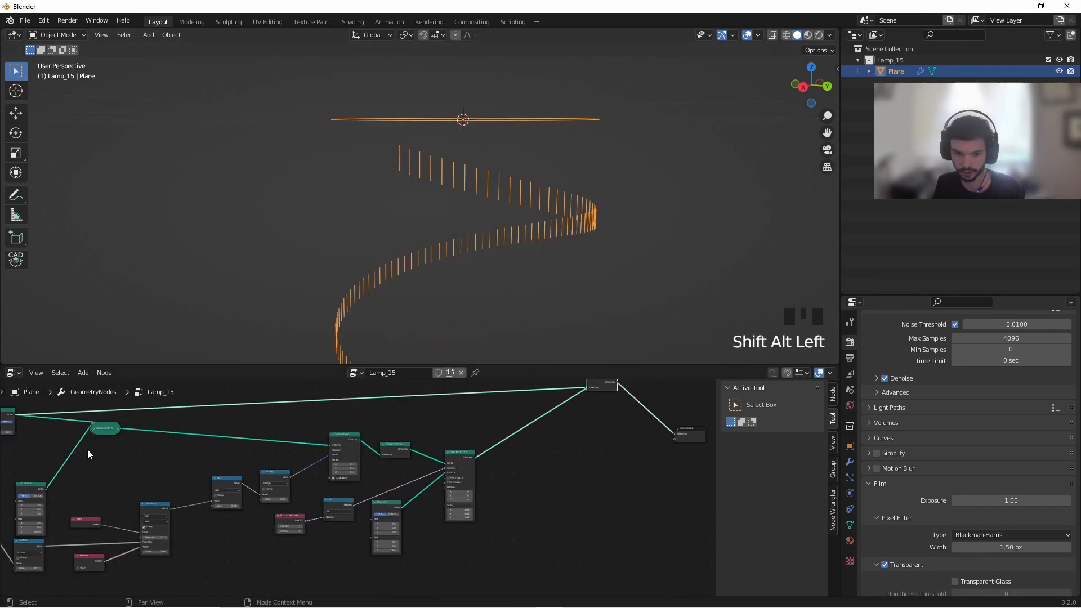
{"action": "left_click", "coordinate": [91, 430]}
{"action": "left_click", "coordinate": [91, 430]}
{"action": "left_click", "coordinate": [91, 430]}
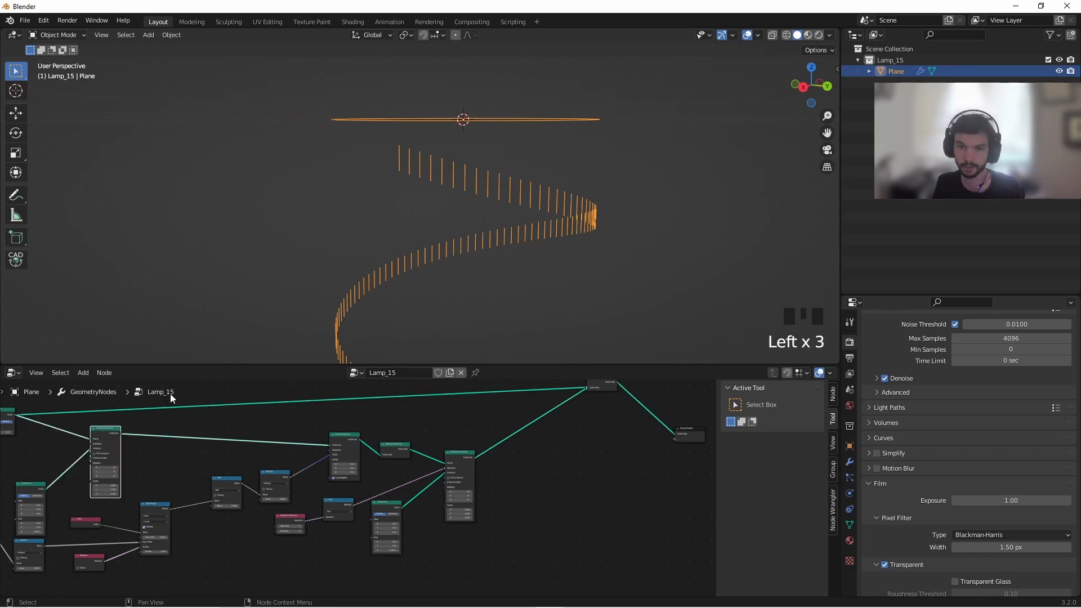
Insert a Resample Curve node between the first Instance on Points node and Scale Instances
{"action": "scroll", "coordinate": [177, 452], "scroll_direction": "up", "scroll_amount": 3}
{"action": "key", "text": "shift+a"}
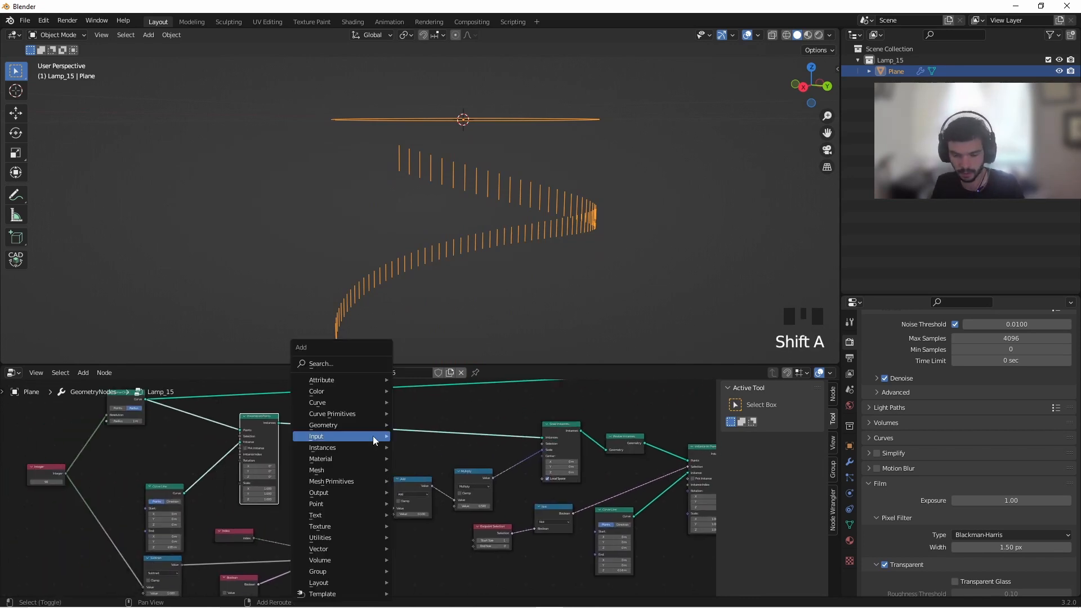
{"action": "left_click", "coordinate": [321, 365]}
{"action": "type", "text": "resa"}
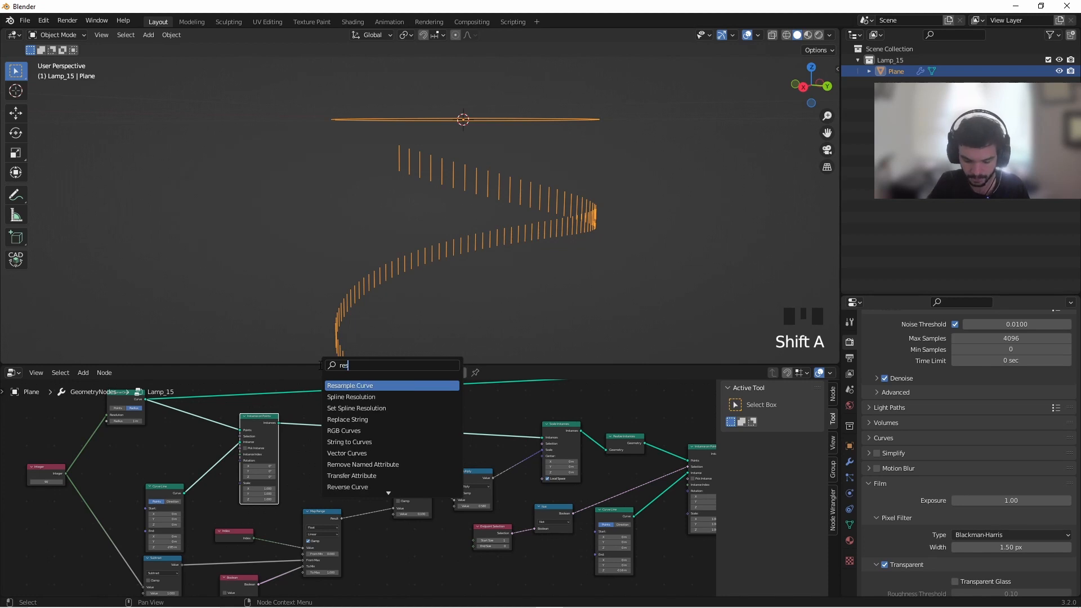
{"action": "left_click", "coordinate": [370, 386]}
{"action": "left_click", "coordinate": [442, 436]}
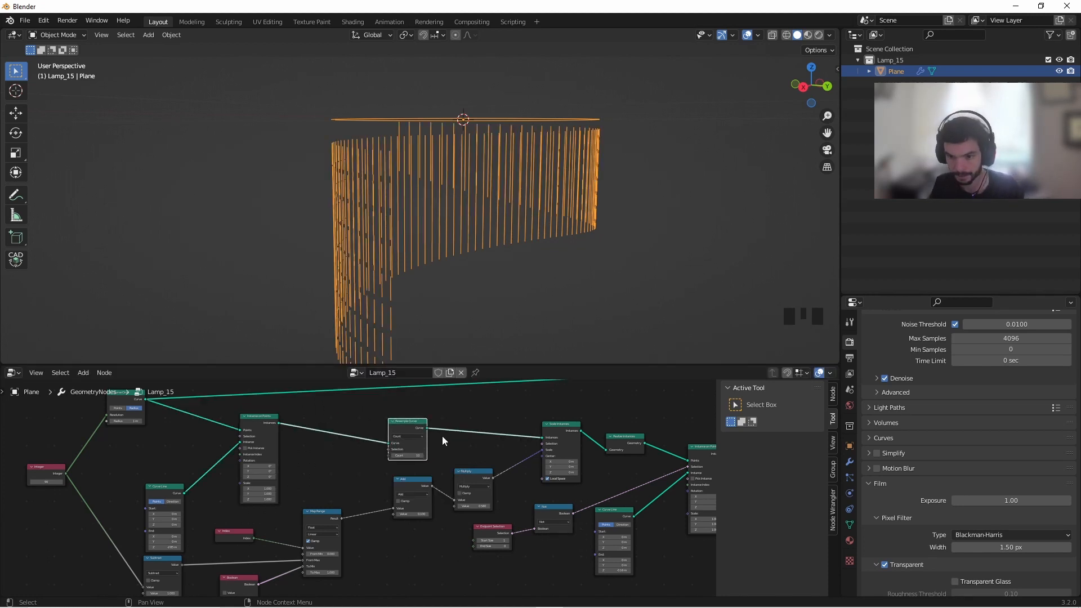
Try several Count values on the Resample Curve node, ending with one low enough to keep one short line per strand
{"action": "middle_click_drag", "start_coordinate": [450, 163], "coordinate": [495, 266]}
{"action": "scroll", "coordinate": [440, 251], "scroll_direction": "up", "scroll_amount": 5}
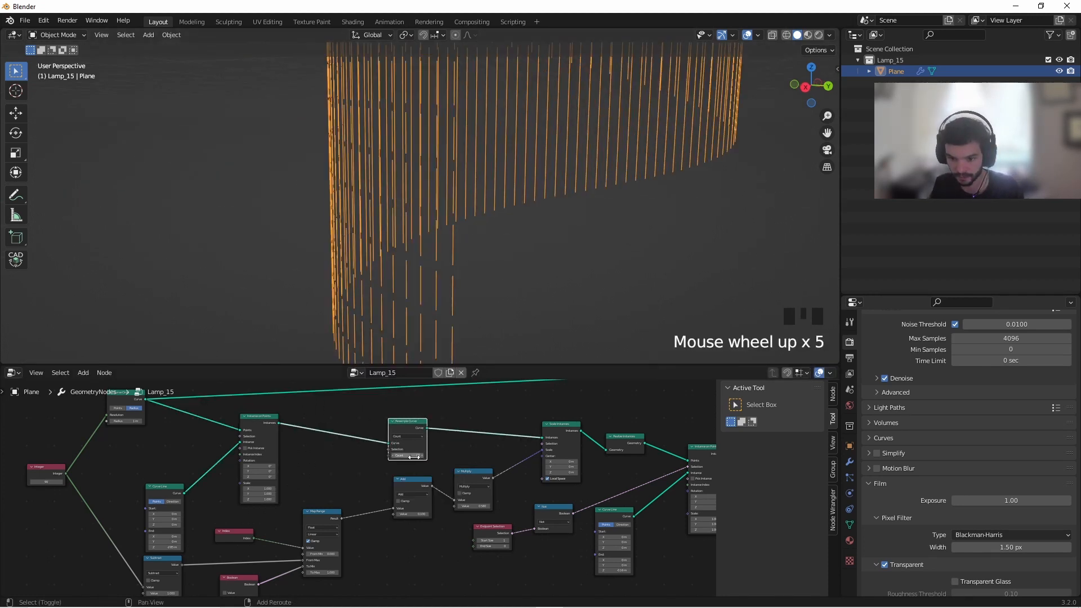
{"action": "left_click_drag", "start_coordinate": [440, 251], "coordinate": [431, 416], "text": "shift"}
{"action": "left_click_drag", "start_coordinate": [416, 455], "coordinate": [442, 456], "text": "shift"}
{"action": "scroll", "coordinate": [499, 161], "scroll_direction": "down", "scroll_amount": 5}
{"action": "middle_click_drag", "start_coordinate": [503, 147], "coordinate": [535, 84]}
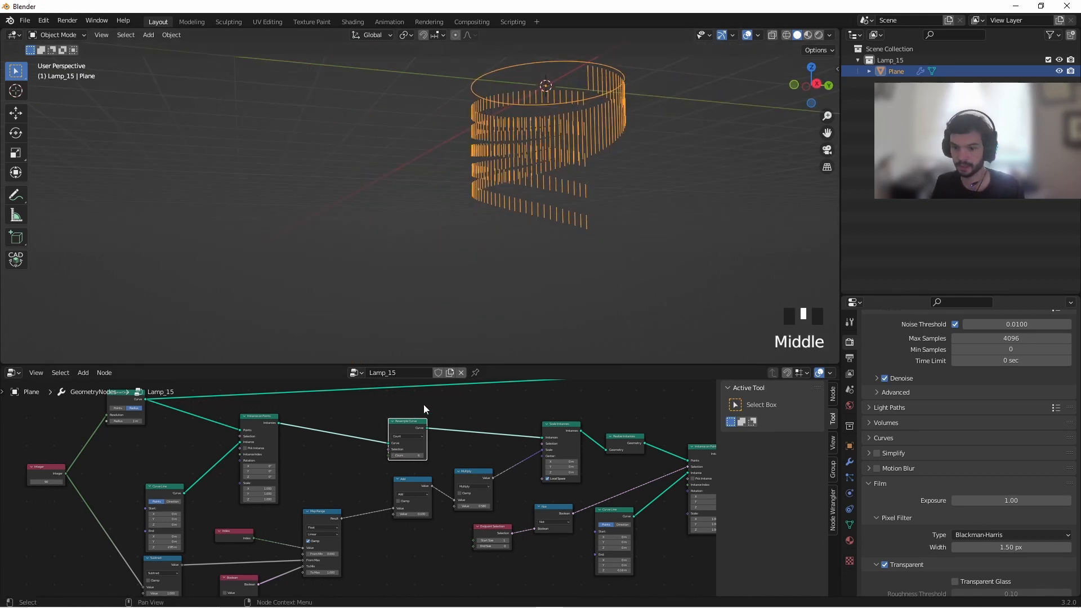
{"action": "left_click", "coordinate": [415, 455]}
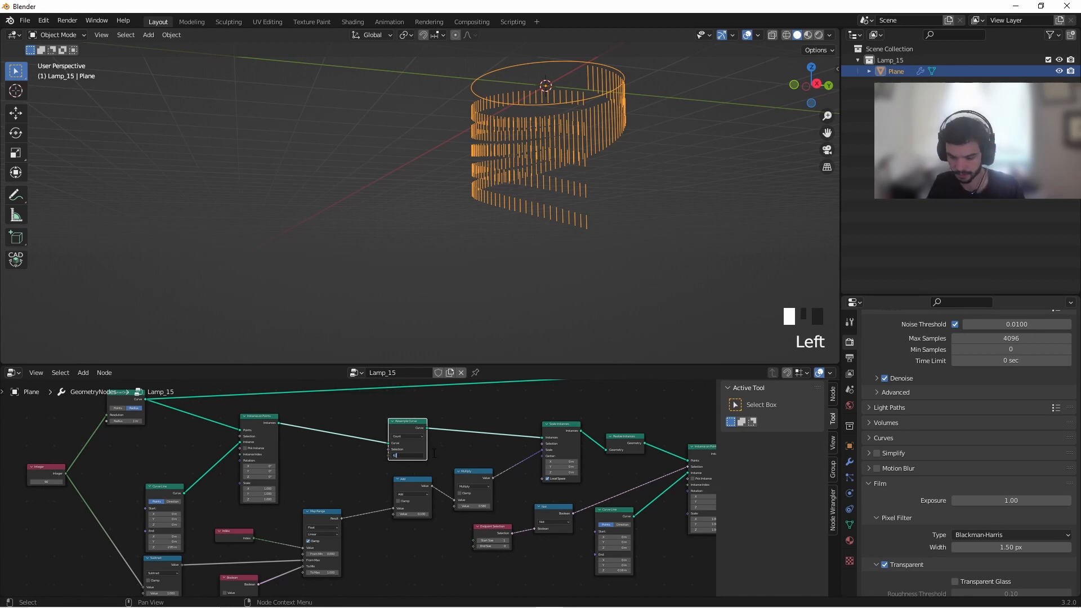
{"action": "key", "text": "BackSpace"}
{"action": "key", "text": "Return"}
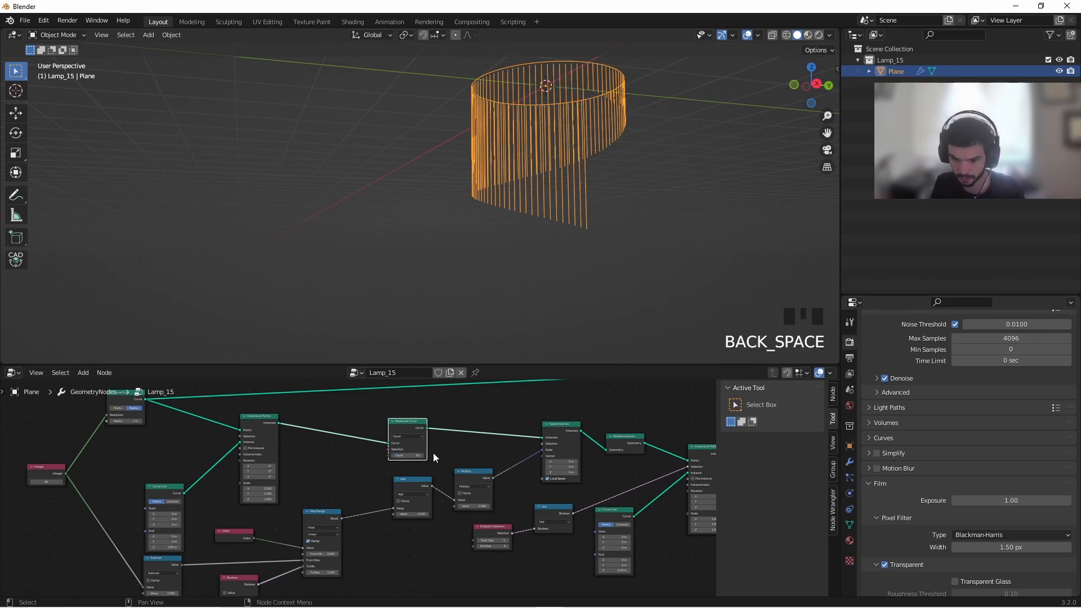
{"action": "left_click_drag", "start_coordinate": [415, 452], "coordinate": [428, 452]}
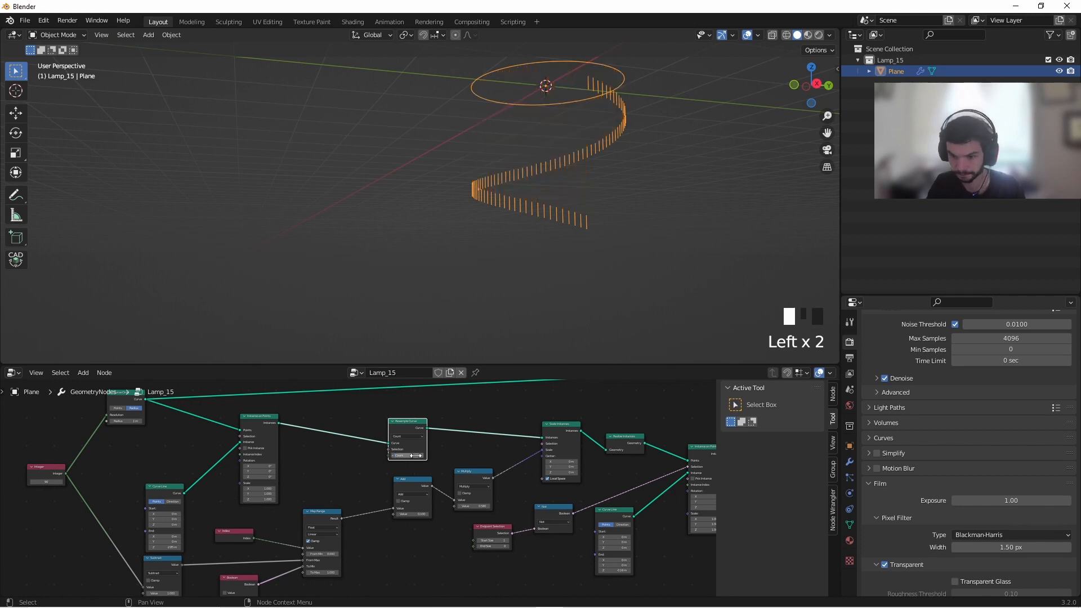
Insert a Curve to Mesh node after the second Instance on Points node, on its link to Join Geometry
{"action": "middle_click_drag", "start_coordinate": [527, 515], "coordinate": [333, 479]}
{"action": "middle_click_drag", "start_coordinate": [563, 214], "coordinate": [589, 194]}
{"action": "middle_click_drag", "start_coordinate": [611, 434], "coordinate": [479, 429]}
{"action": "middle_click_drag", "start_coordinate": [585, 199], "coordinate": [541, 216]}
{"action": "key", "text": "shift+a"}
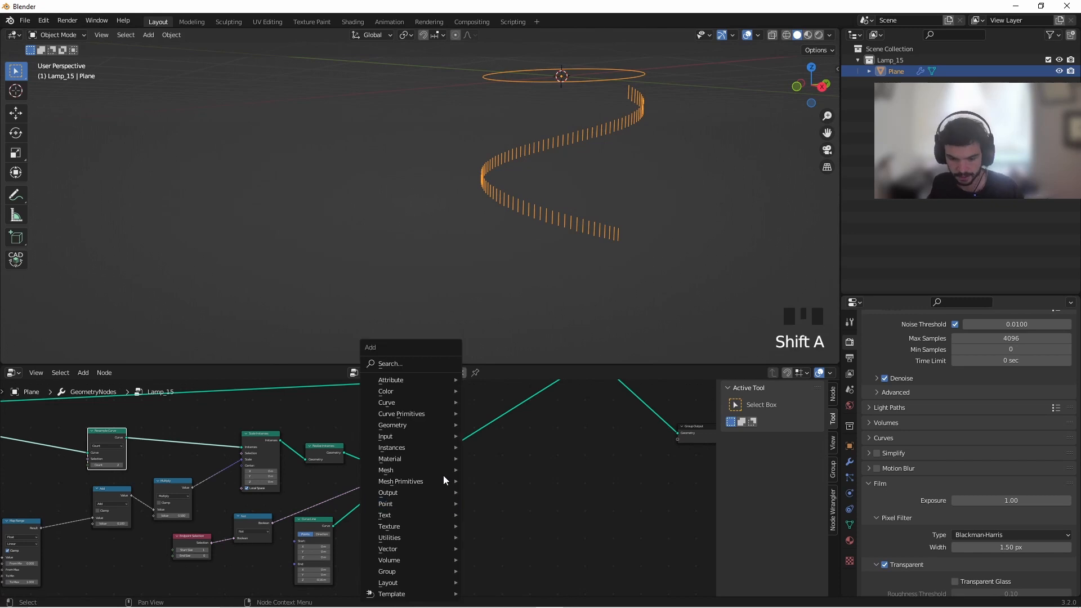
{"action": "left_click", "coordinate": [401, 366]}
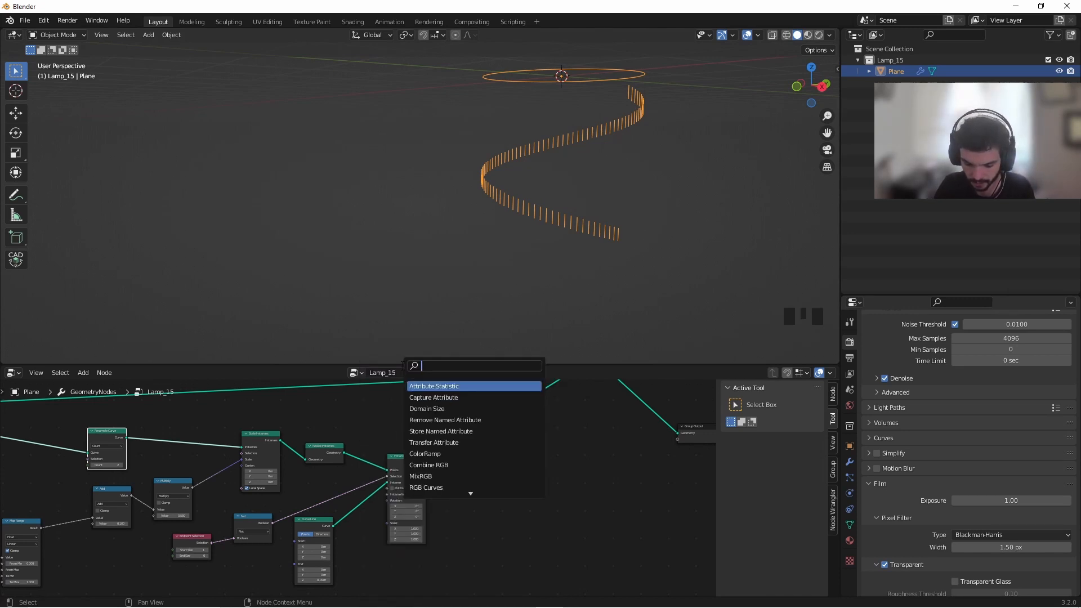
{"action": "type", "text": "to mme"}
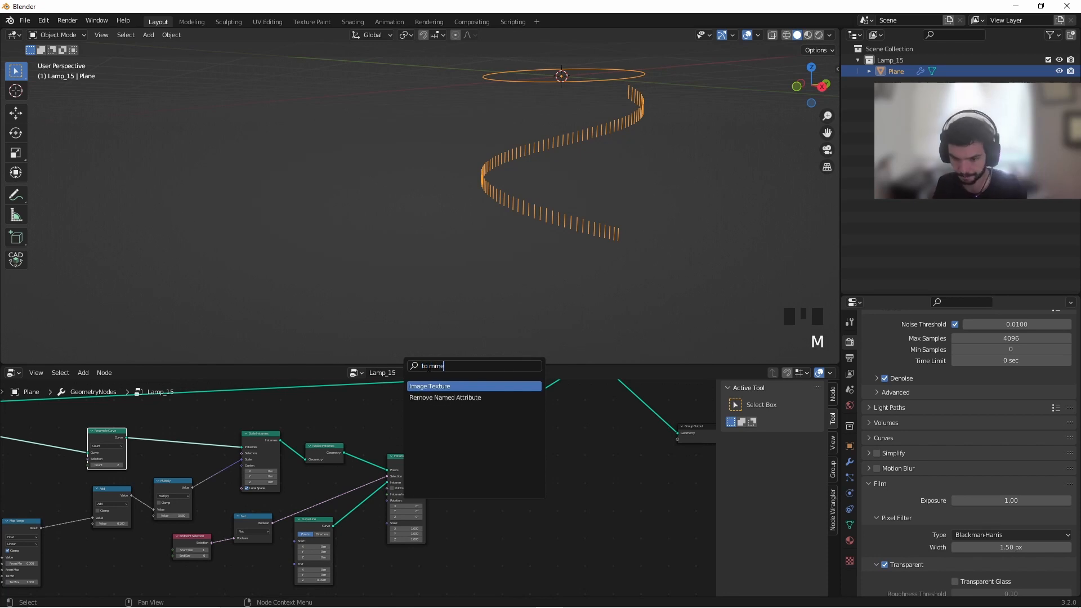
{"action": "key", "text": "BackSpace"}
{"action": "key", "text": "BackSpace"}
{"action": "key", "text": "BackSpace"}
{"action": "key", "text": "BackSpace"}
{"action": "key", "text": "BackSpace"}
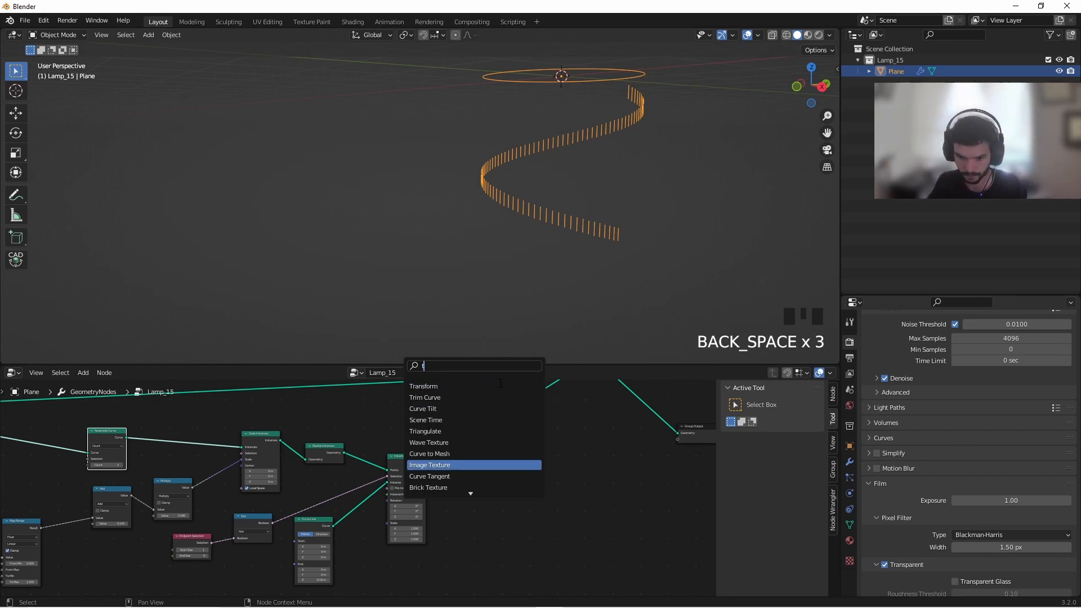
{"action": "type", "text": "o me"}
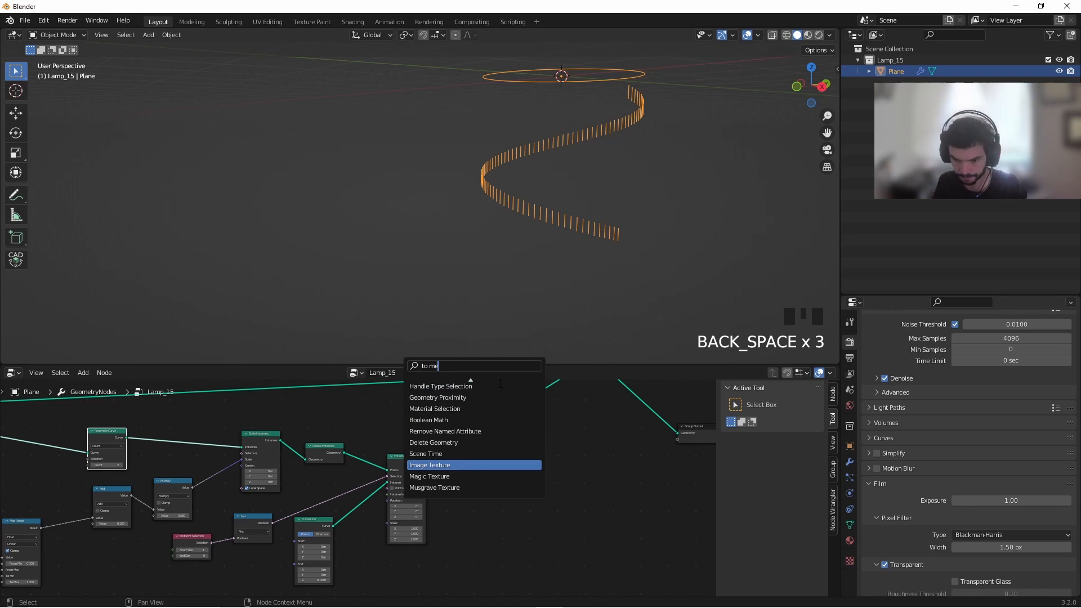
{"action": "type", "text": "sh"}
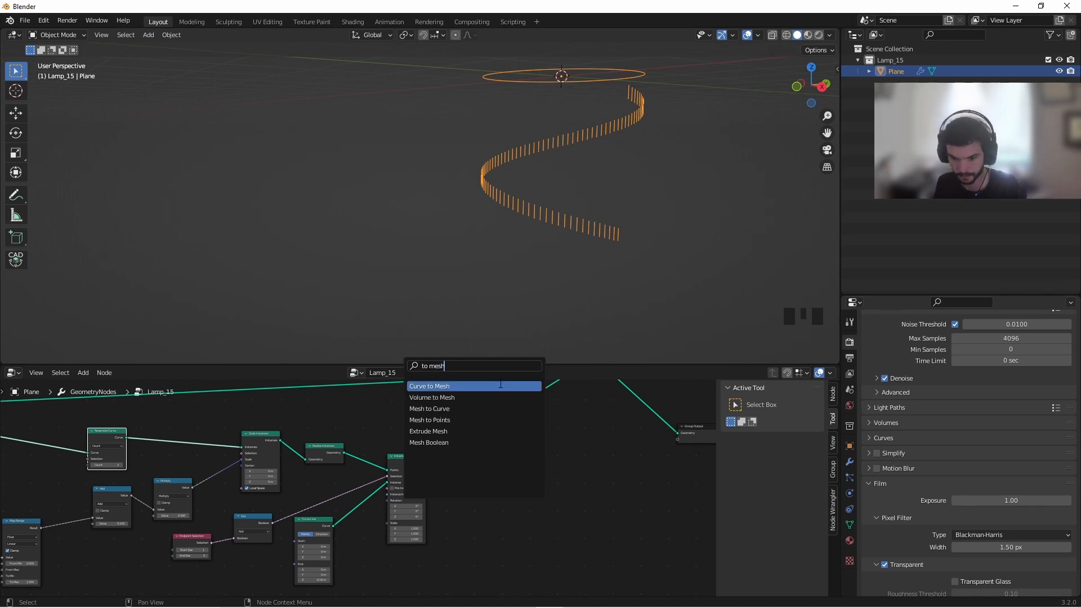
{"action": "key", "text": "Return"}
{"action": "left_click", "coordinate": [506, 438]}
{"action": "left_click_drag", "start_coordinate": [490, 438], "coordinate": [525, 485]}
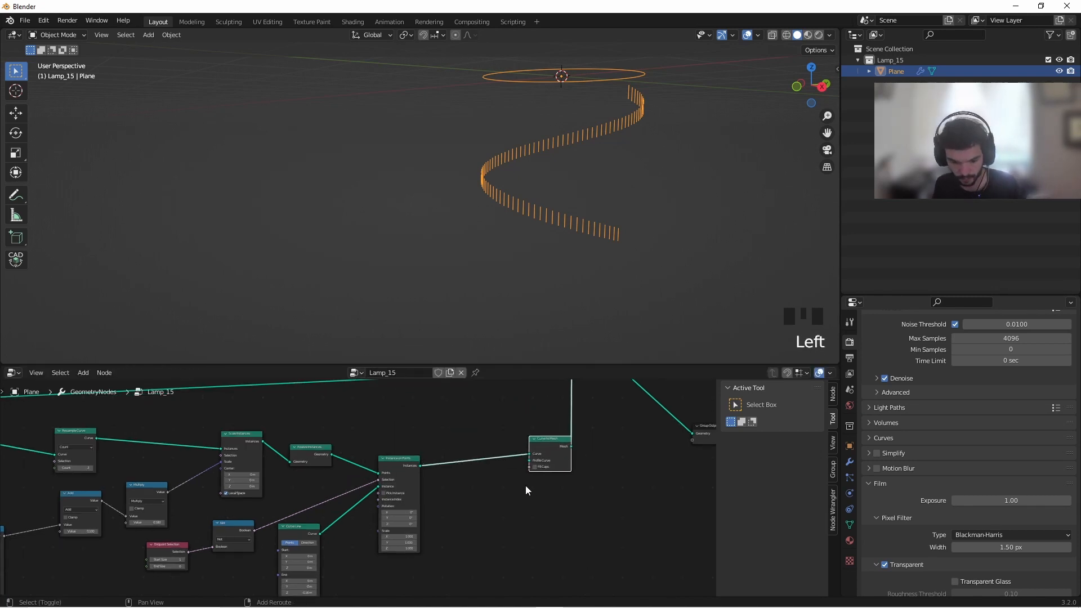
Add a Curve Circle node below Curve to Mesh and connect its Curve output to the Profile Curve input
{"action": "key", "text": "shift+a"}
{"action": "left_click", "coordinate": [494, 363]}
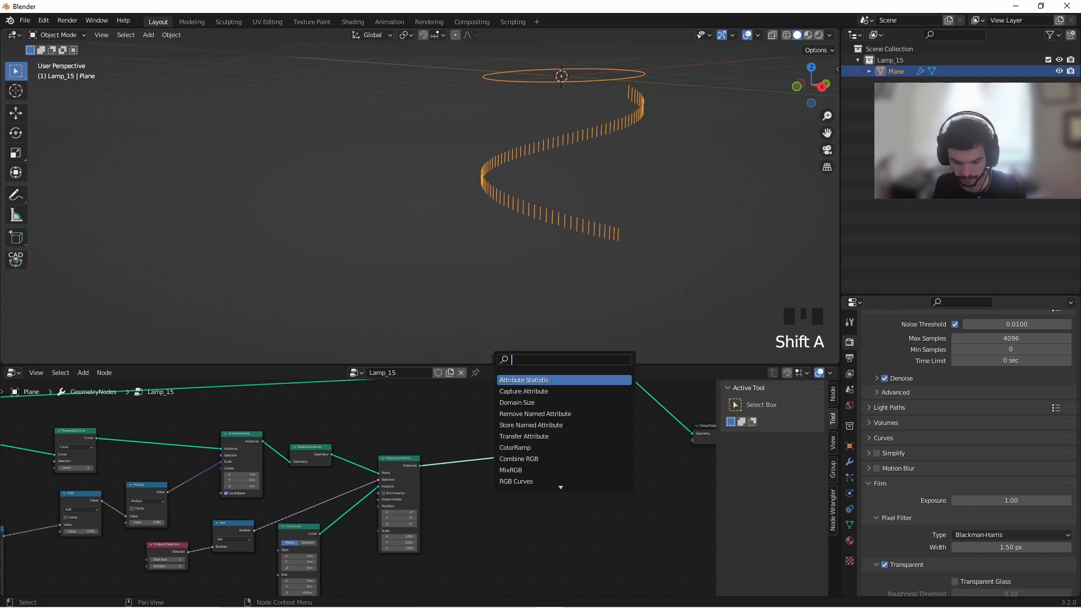
{"action": "type", "text": "cl"}
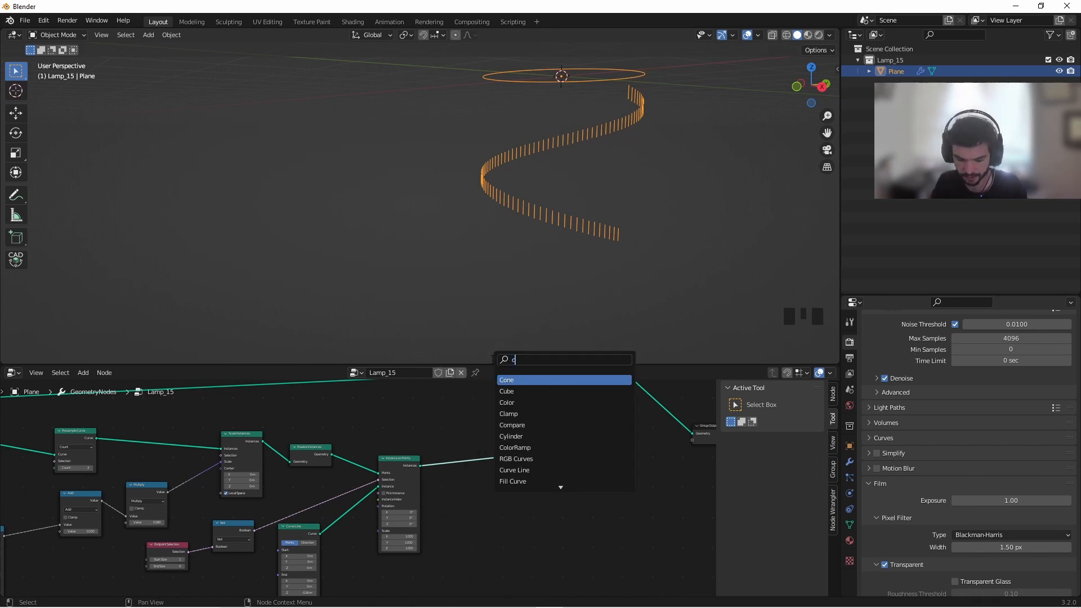
{"action": "left_click", "coordinate": [517, 391]}
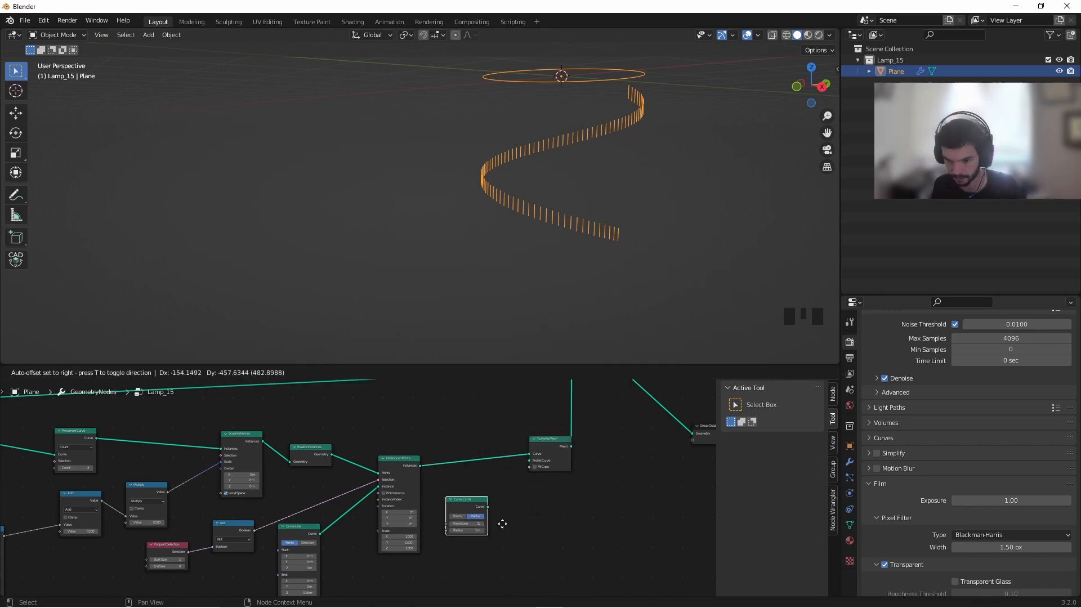
{"action": "left_click", "coordinate": [478, 510]}
{"action": "scroll", "coordinate": [479, 511], "scroll_direction": "up", "scroll_amount": 5}
{"action": "left_click_drag", "start_coordinate": [456, 486], "coordinate": [476, 473]}
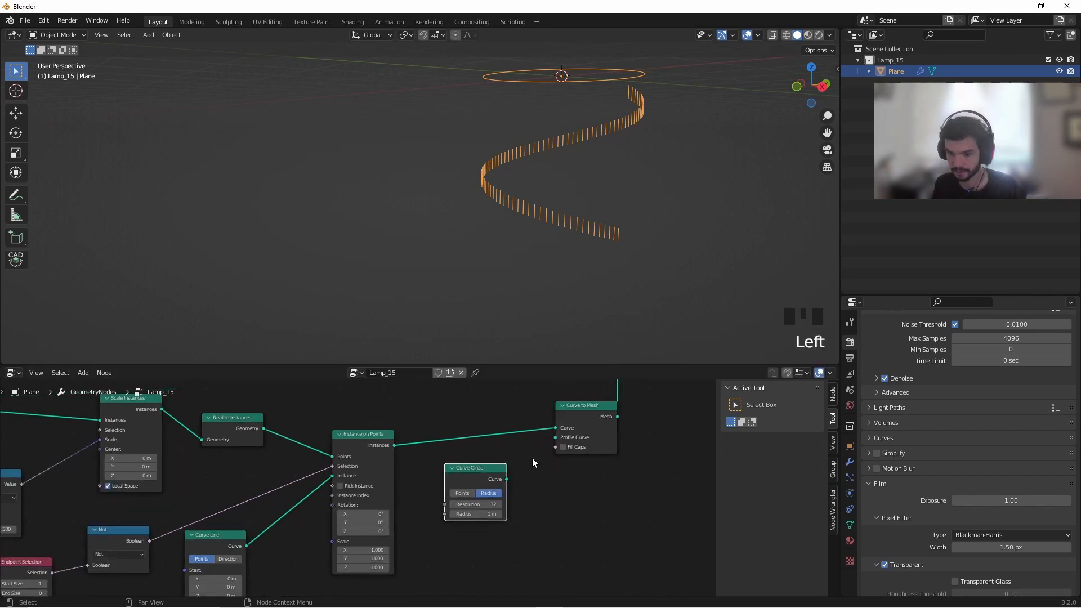
{"action": "scroll", "coordinate": [577, 437], "scroll_direction": "up", "scroll_amount": 7}
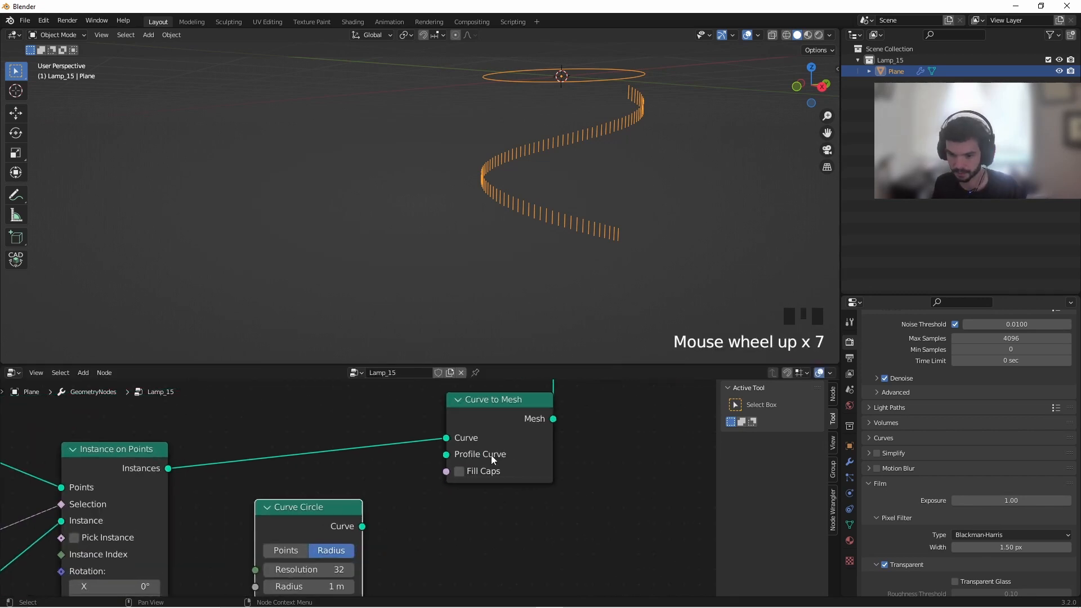
{"action": "left_click_drag", "start_coordinate": [363, 526], "coordinate": [446, 455]}
{"action": "scroll", "coordinate": [496, 416], "scroll_direction": "down", "scroll_amount": 8}
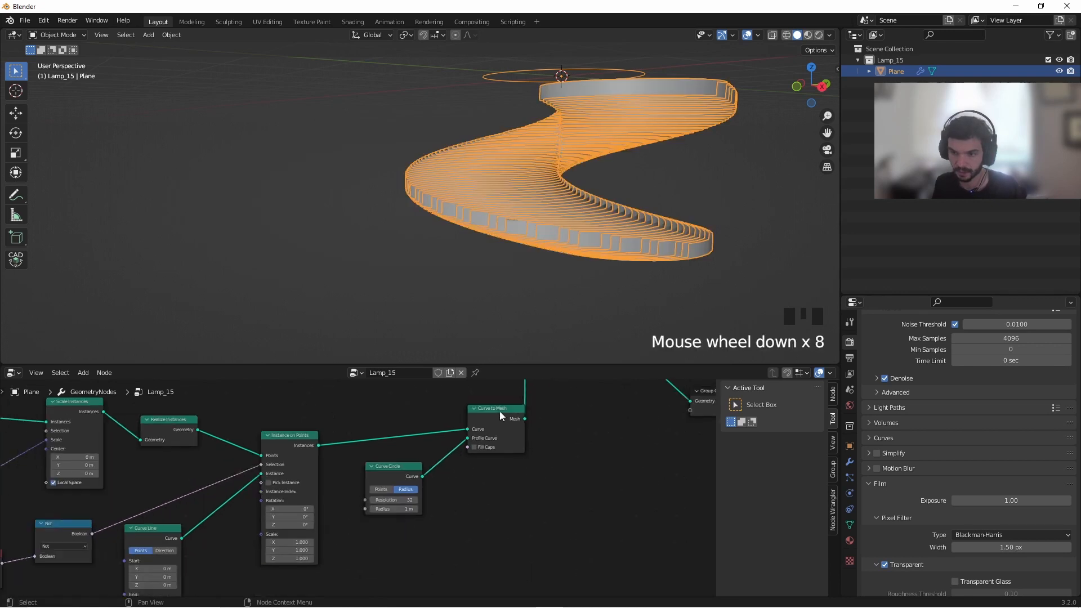
Reduce the profile Curve Circle's Radius until the instanced lines become separate slim tubes
{"action": "middle_click_drag", "start_coordinate": [512, 263], "coordinate": [591, 219]}
{"action": "scroll", "coordinate": [414, 479], "scroll_direction": "up", "scroll_amount": 6}
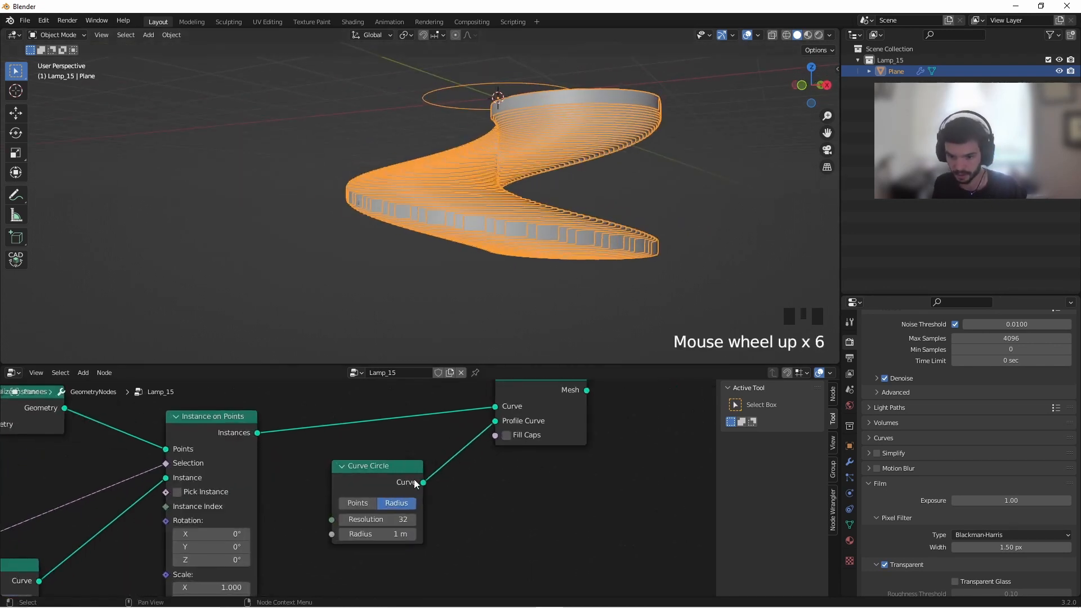
{"action": "mouse_move", "coordinate": [398, 534]}
{"action": "left_mouse_down", "text": "shift"}
{"action": "mouse_move", "coordinate": [369, 534]}
{"action": "mouse_move", "coordinate": [390, 534]}
{"action": "left_mouse_up", "text": "shift"}
{"action": "scroll", "coordinate": [562, 497], "scroll_direction": "down", "scroll_amount": 11}
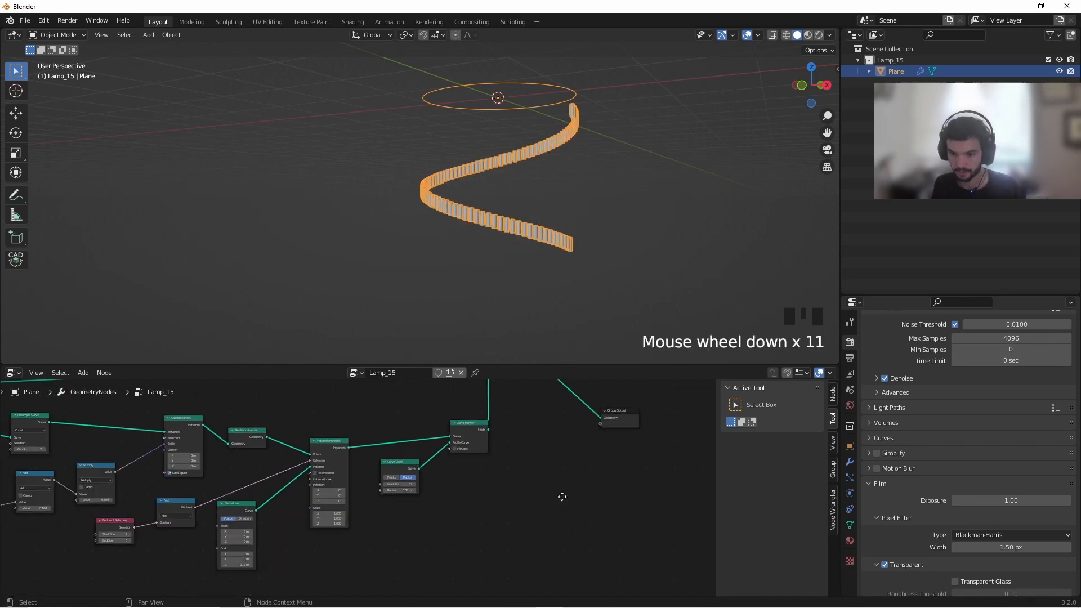
Space out the node chain by moving Curve to Mesh, Join Geometry and Group Output away from Instance on Points, with Curve Circle beside Curve to Mesh
{"action": "left_click_drag", "start_coordinate": [588, 546], "coordinate": [340, 383]}
{"action": "key", "text": "g"}
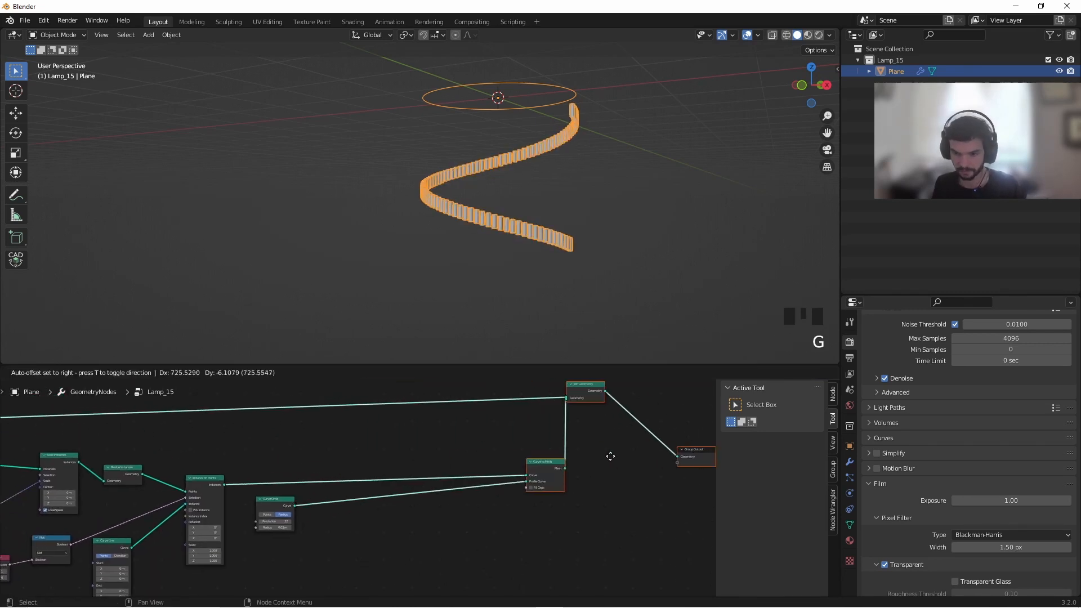
{"action": "left_click", "coordinate": [611, 456]}
{"action": "scroll", "coordinate": [506, 223], "scroll_direction": "up", "scroll_amount": 6}
{"action": "middle_click_drag", "start_coordinate": [473, 552], "coordinate": [603, 492]}
{"action": "left_click", "coordinate": [413, 456]}
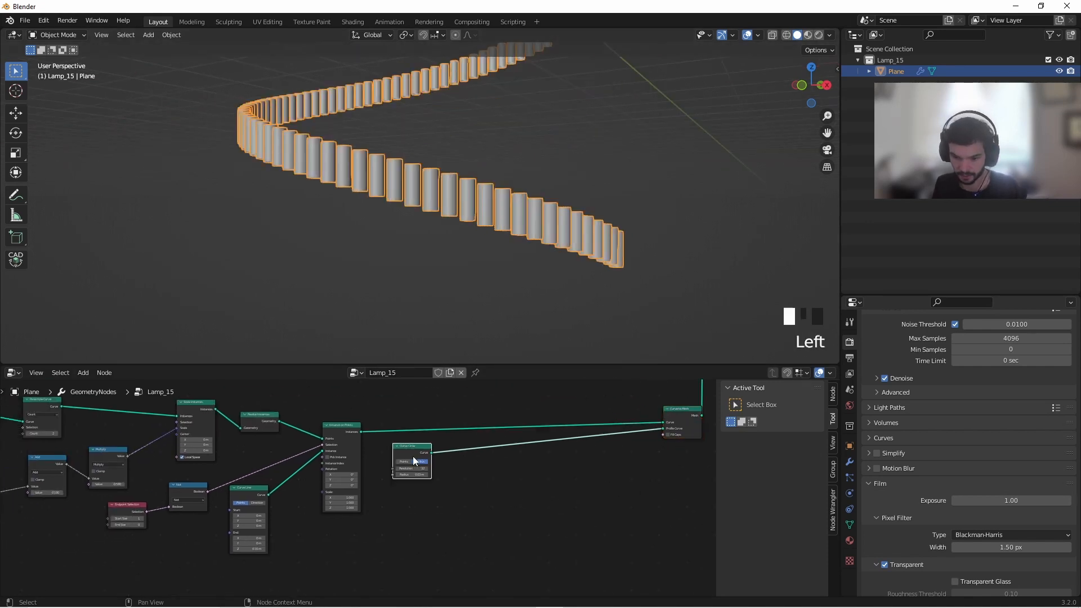
{"action": "left_click_drag", "start_coordinate": [413, 456], "coordinate": [644, 449]}
{"action": "scroll", "coordinate": [646, 400], "scroll_direction": "up", "scroll_amount": 2}
Insert a Set Curve Radius node between the second Instance on Points and Curve to Mesh, and lower its Radius to 0.55 m
{"action": "middle_click_drag", "start_coordinate": [441, 198], "coordinate": [421, 292]}
{"action": "key", "text": "shift+a"}
{"action": "left_click", "coordinate": [389, 364]}
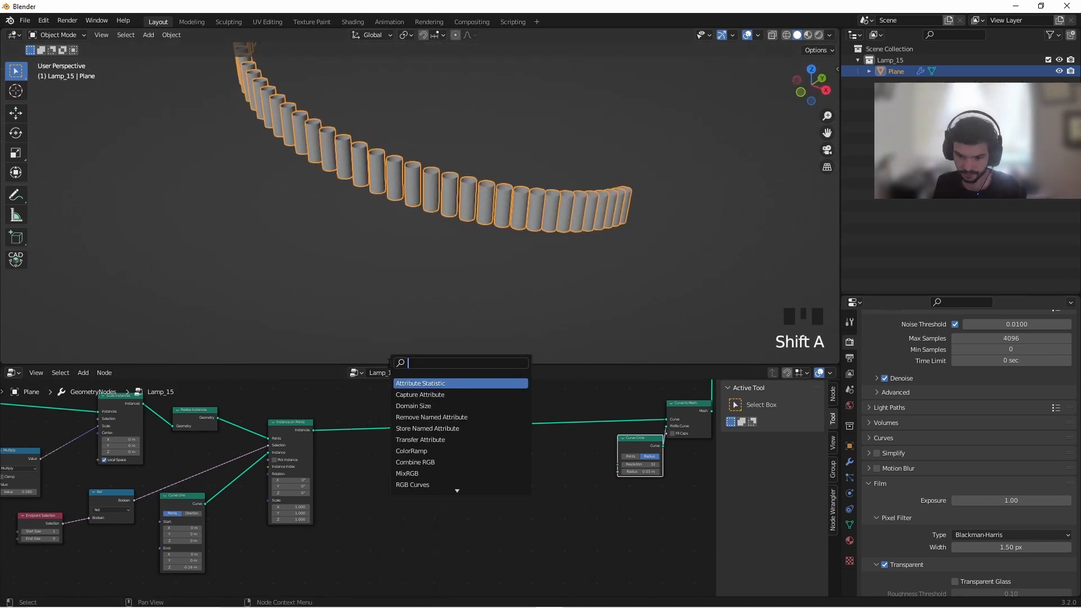
{"action": "type", "text": "set"}
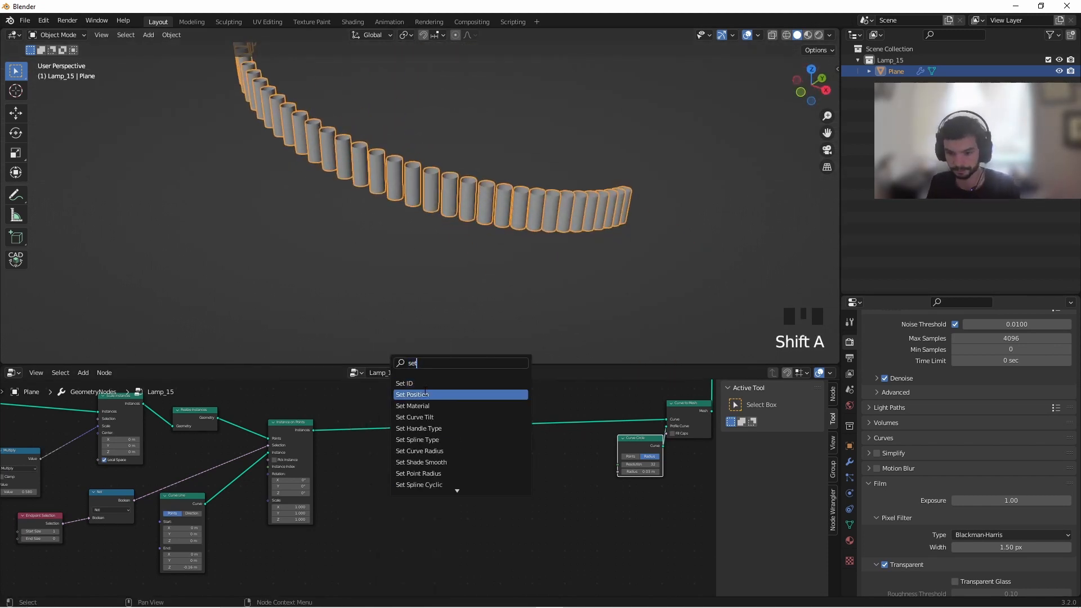
{"action": "type", "text": " r"}
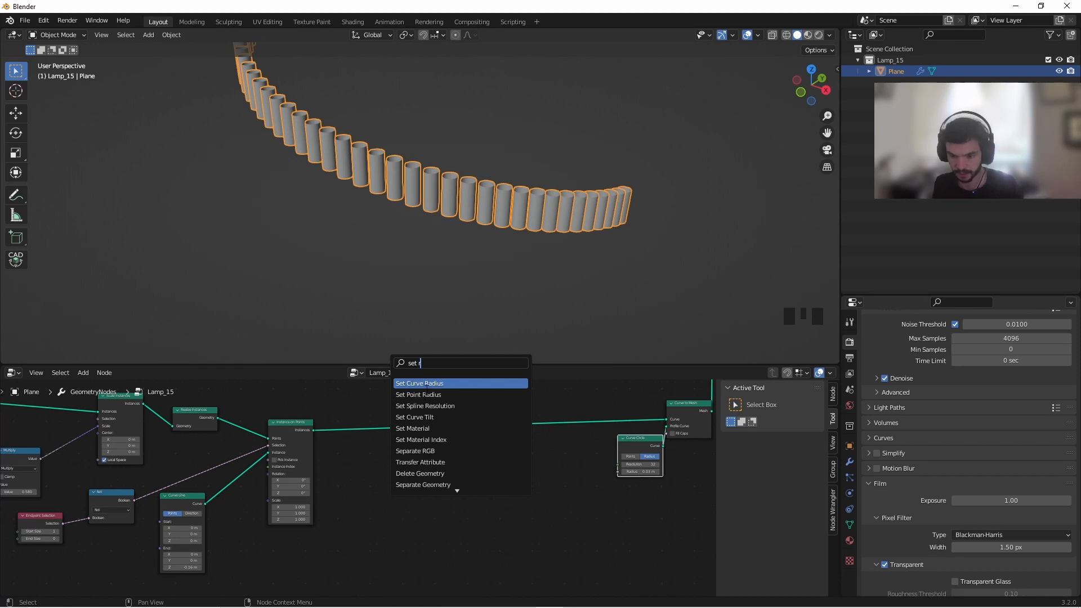
{"action": "left_click", "coordinate": [433, 381]}
{"action": "left_click", "coordinate": [511, 429]}
{"action": "scroll", "coordinate": [498, 508], "scroll_direction": "up", "scroll_amount": 7}
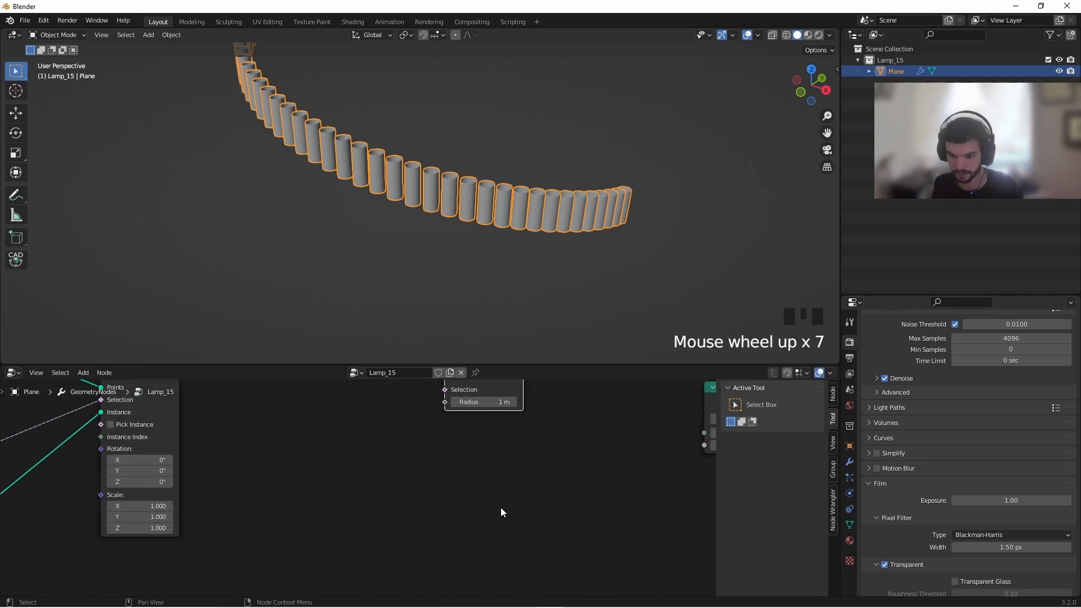
{"action": "left_click_drag", "start_coordinate": [501, 403], "coordinate": [468, 404], "text": "shift"}
Examine the profile Curve Circle's Radius, the Set Curve Radius node's inputs and the resulting tubes along the spiral
{"action": "middle_click_drag", "start_coordinate": [536, 434], "coordinate": [417, 497]}
{"action": "scroll", "coordinate": [450, 490], "scroll_direction": "up", "scroll_amount": 6}
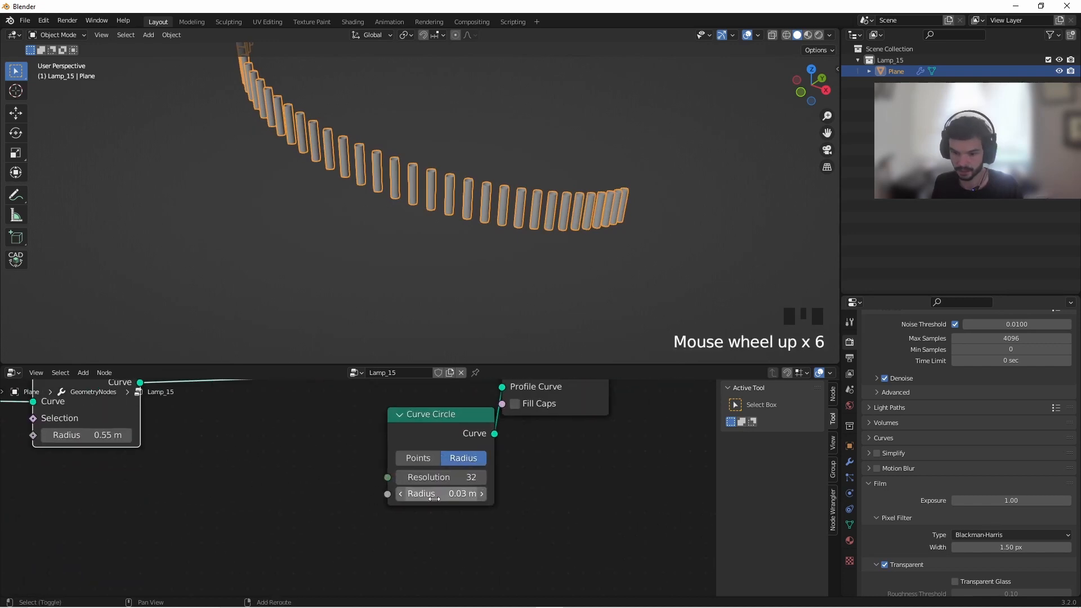
{"action": "left_click_drag", "start_coordinate": [451, 493], "coordinate": [313, 478], "text": "shift"}
{"action": "middle_click_drag", "start_coordinate": [313, 478], "coordinate": [640, 498]}
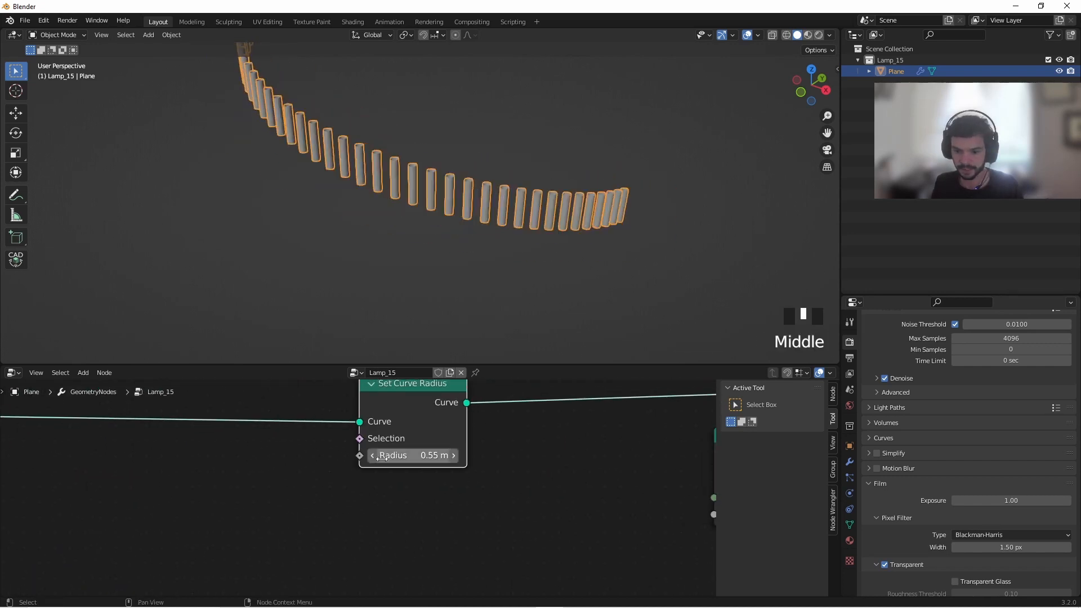
{"action": "left_click_drag", "start_coordinate": [359, 455], "coordinate": [332, 472]}
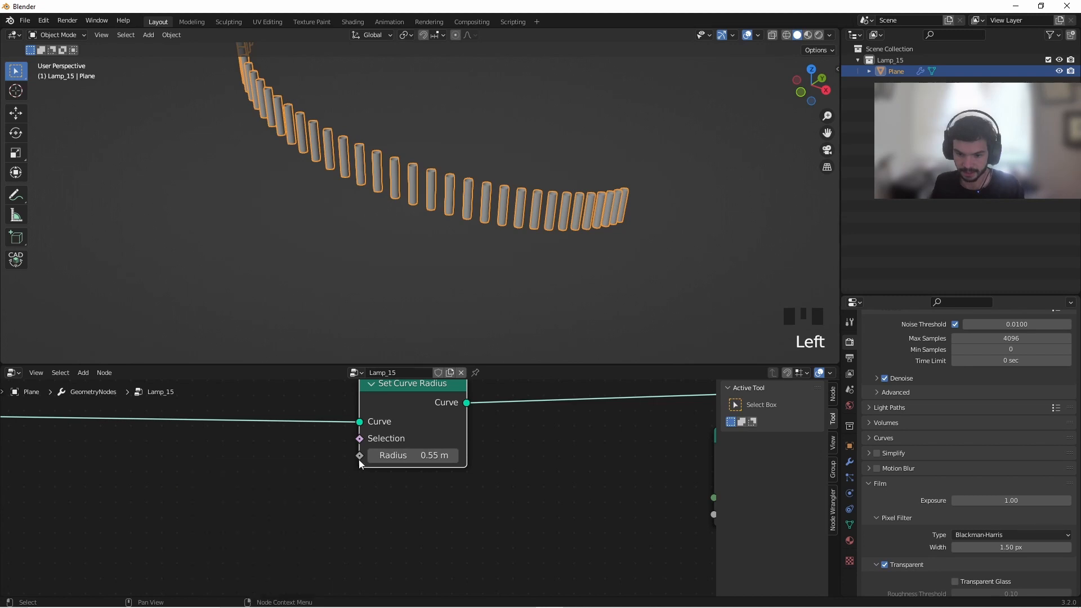
{"action": "scroll", "coordinate": [347, 460], "scroll_direction": "up", "scroll_amount": 6}
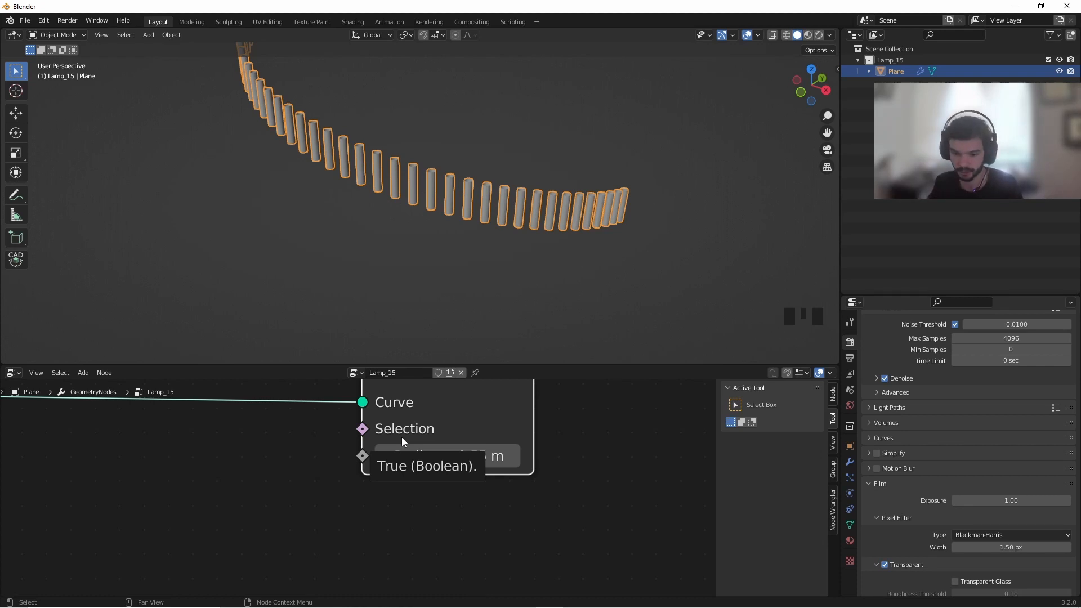
{"action": "scroll", "coordinate": [468, 423], "scroll_direction": "down", "scroll_amount": 5}
{"action": "scroll", "coordinate": [467, 454], "scroll_direction": "down", "scroll_amount": 2}
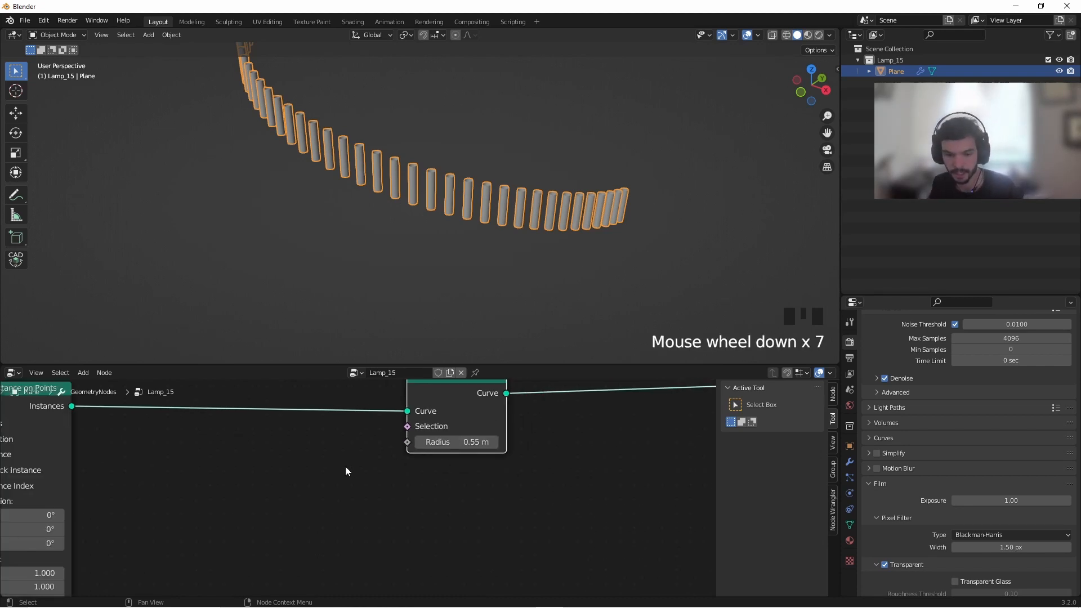
{"action": "middle_click_drag", "start_coordinate": [346, 466], "coordinate": [511, 432]}
{"action": "scroll", "coordinate": [493, 311], "scroll_direction": "down", "scroll_amount": 7}
{"action": "middle_click_drag", "start_coordinate": [471, 269], "coordinate": [501, 279]}
{"action": "scroll", "coordinate": [502, 279], "scroll_direction": "up", "scroll_amount": 6}
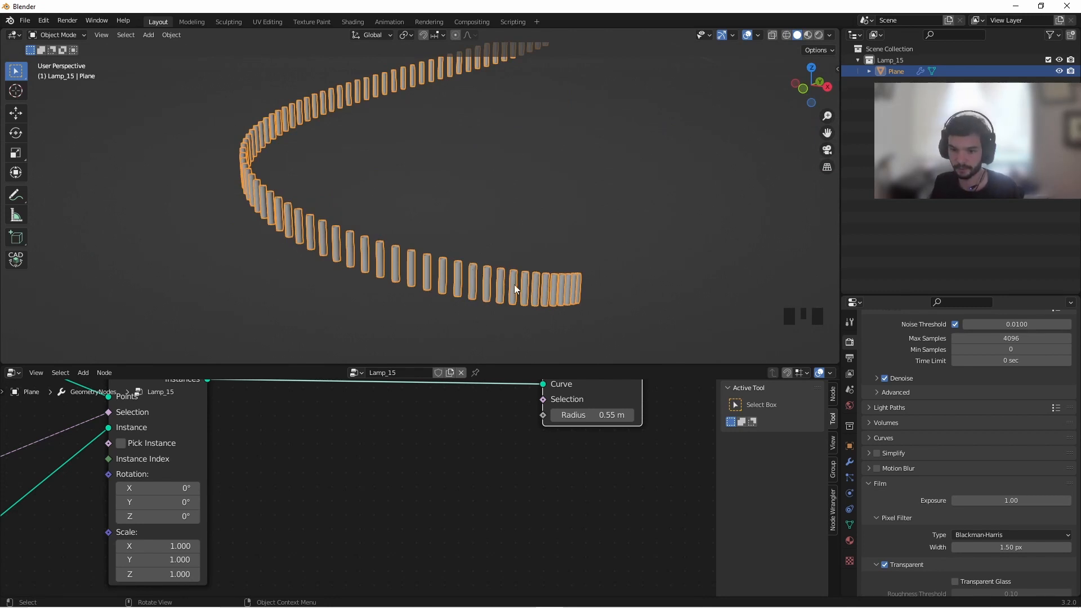
Add a Spline Parameter node in the empty space below the link feeding Set Curve Radius
{"action": "key", "text": "shift+a"}
{"action": "left_click", "coordinate": [368, 363]}
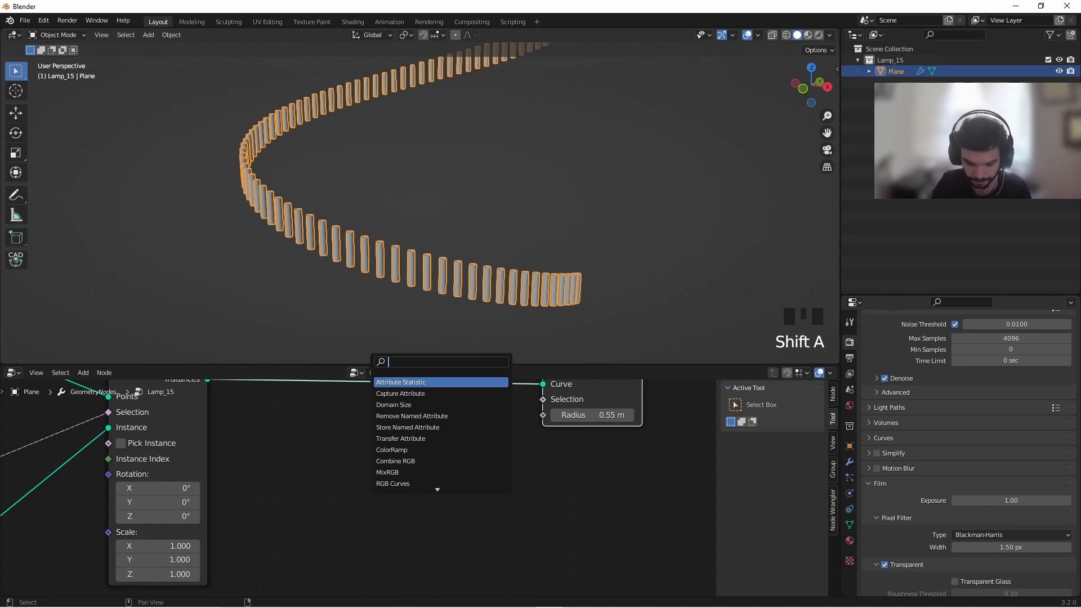
{"action": "type", "text": "vur"}
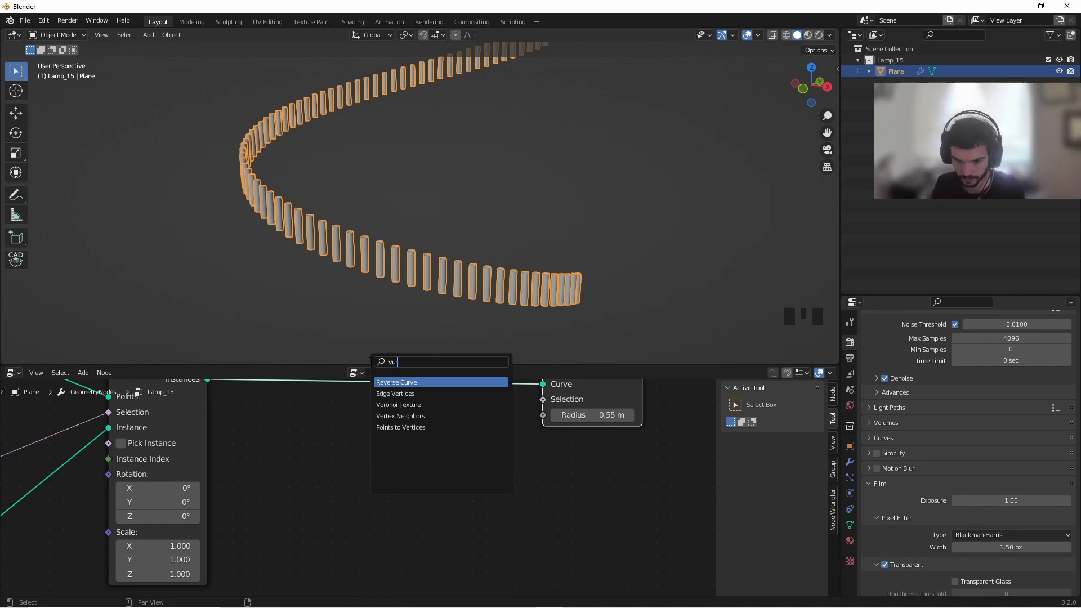
{"action": "key", "text": "BackSpace"}
{"action": "key", "text": "BackSpace"}
{"action": "key", "text": "BackSpace"}
{"action": "key", "text": "BackSpace"}
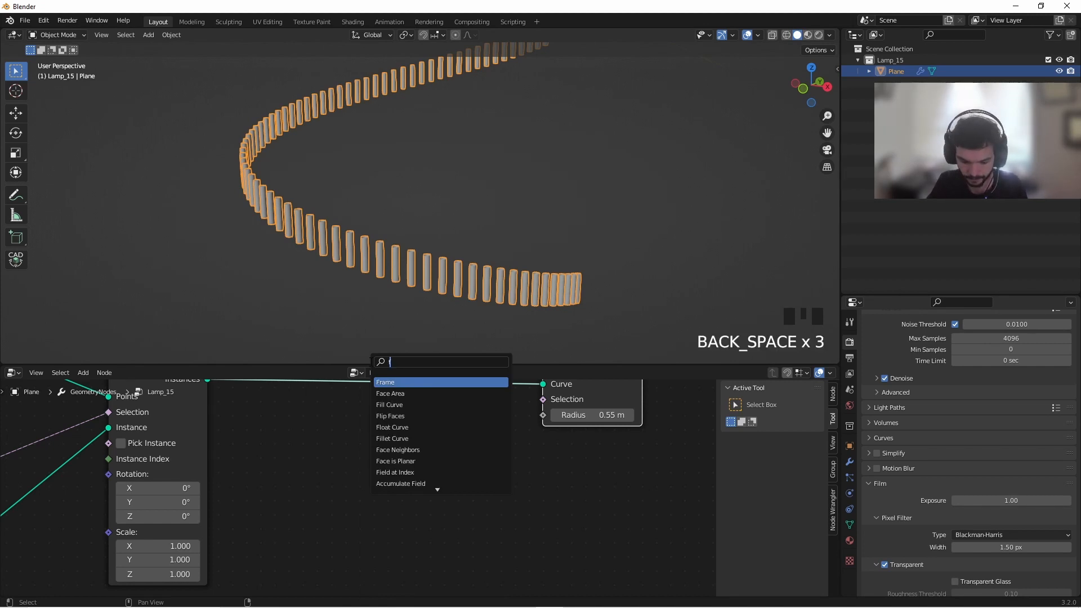
{"action": "key", "text": "BackSpace"}
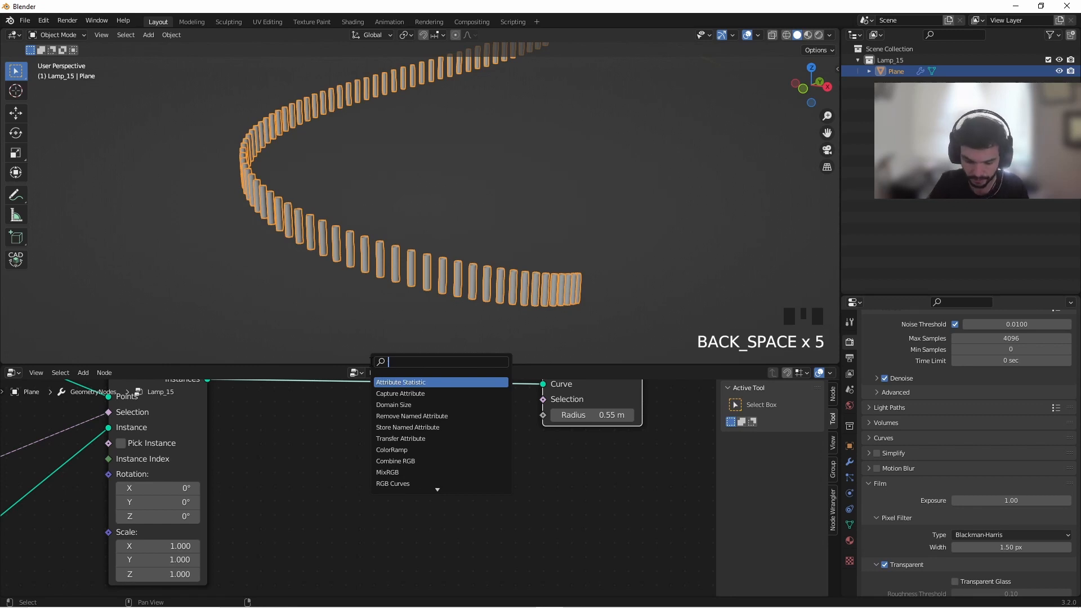
{"action": "type", "text": "para"}
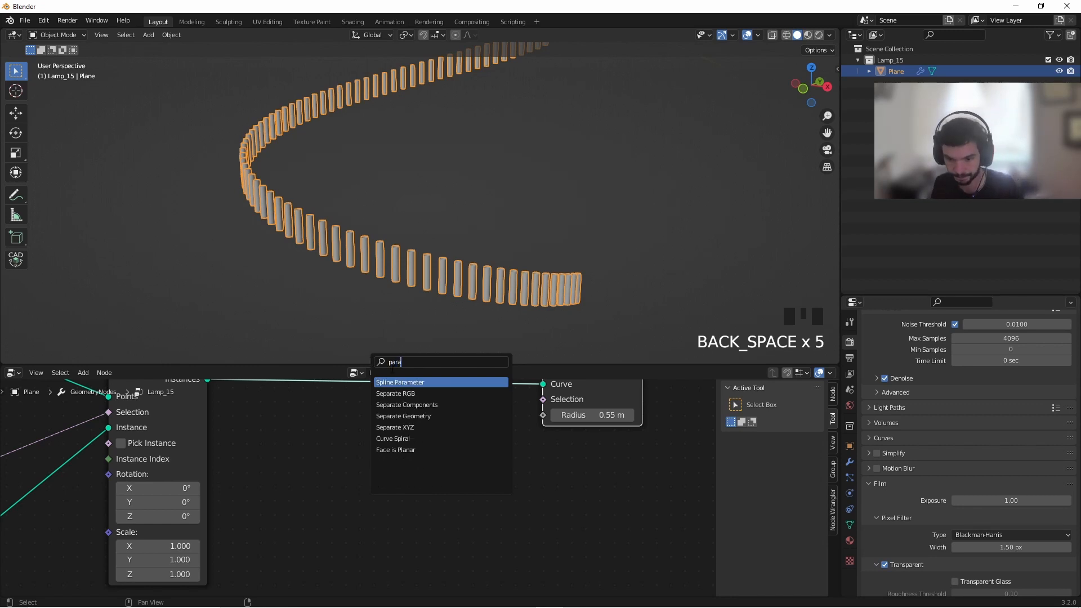
{"action": "key", "text": "Return"}
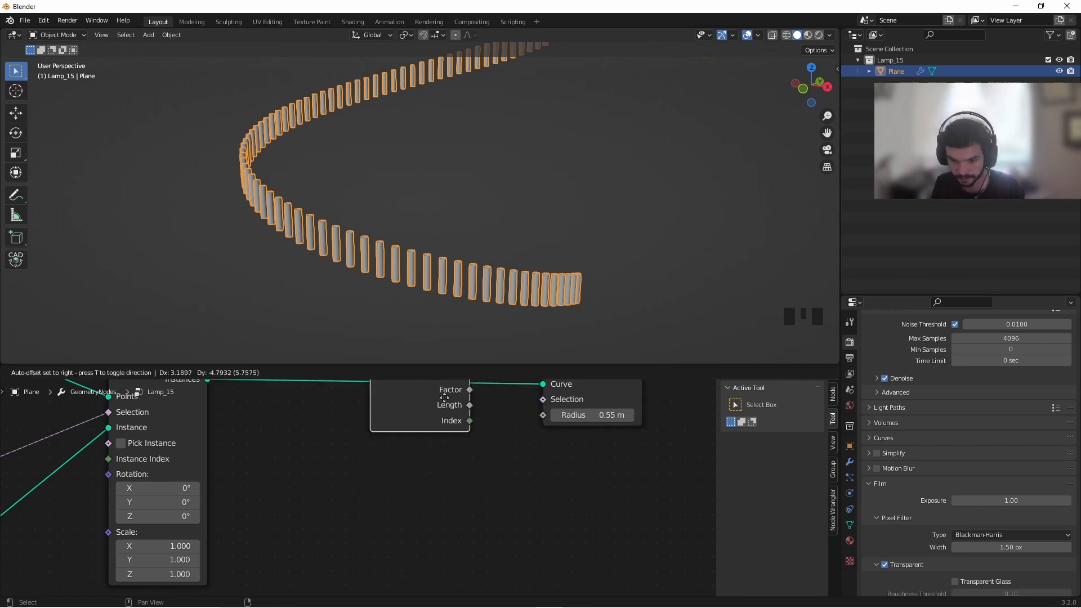
{"action": "left_click", "coordinate": [399, 469]}
Connect the Spline Parameter's Factor output to the Radius input of Set Curve Radius and inspect the tapered shapes
{"action": "left_click_drag", "start_coordinate": [434, 478], "coordinate": [491, 464]}
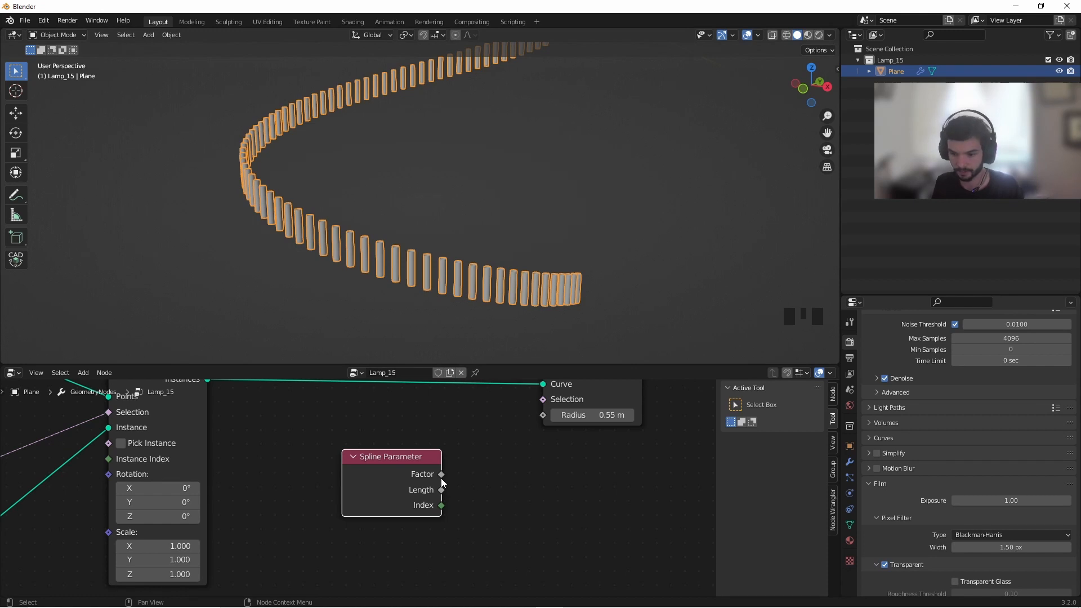
{"action": "left_click_drag", "start_coordinate": [442, 475], "coordinate": [444, 471]}
{"action": "left_click_drag", "start_coordinate": [542, 417], "coordinate": [542, 417]}
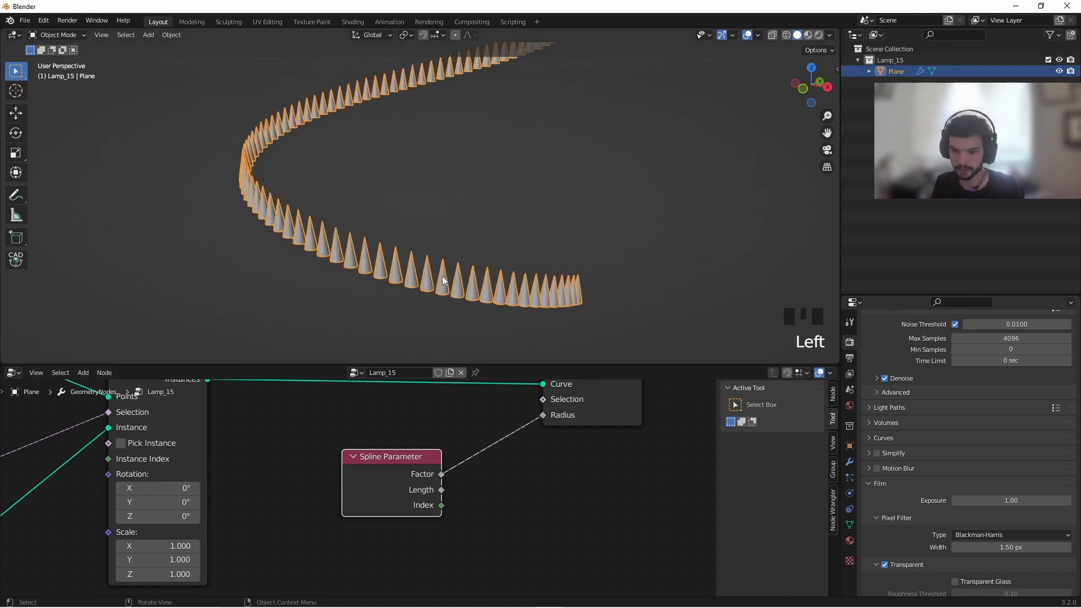
{"action": "scroll", "coordinate": [439, 265], "scroll_direction": "up", "scroll_amount": 5}
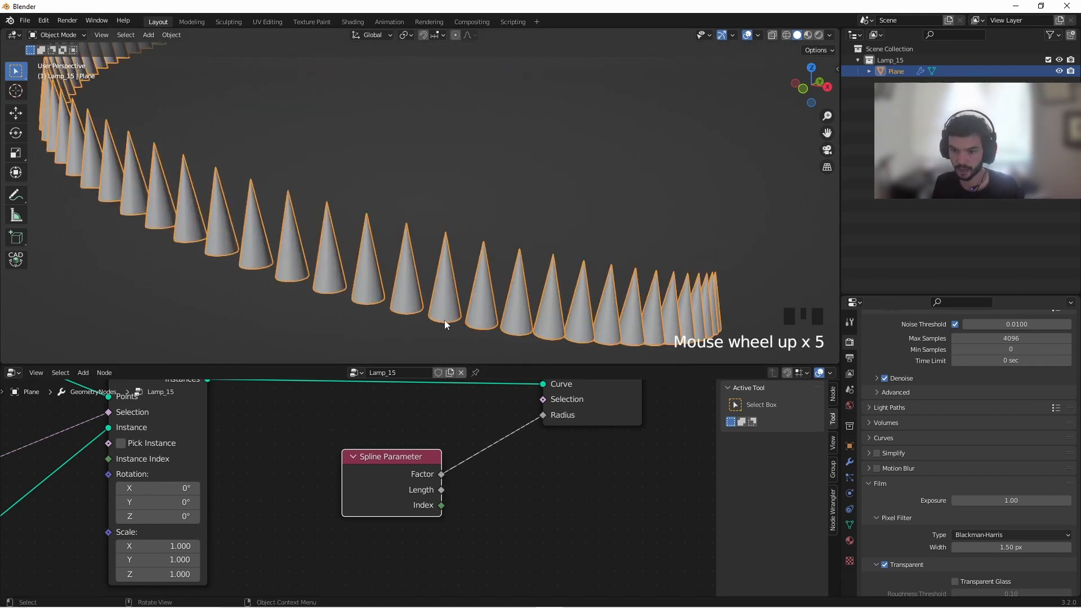
{"action": "middle_click_drag", "start_coordinate": [444, 320], "coordinate": [457, 265]}
{"action": "scroll", "coordinate": [451, 271], "scroll_direction": "down", "scroll_amount": 7}
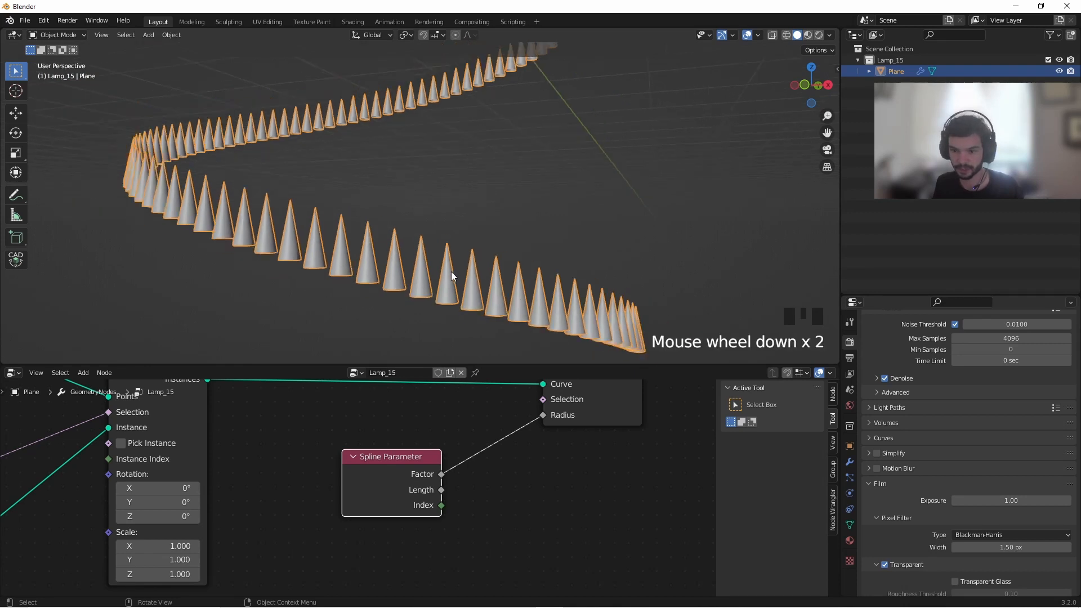
Insert a Resample Curve node in Count mode between Instance on Points and Set Curve Radius, and mute it
{"action": "middle_click_drag", "start_coordinate": [518, 454], "coordinate": [515, 492]}
{"action": "scroll", "coordinate": [515, 493], "scroll_direction": "down", "scroll_amount": 8}
{"action": "scroll", "coordinate": [463, 479], "scroll_direction": "up", "scroll_amount": 7}
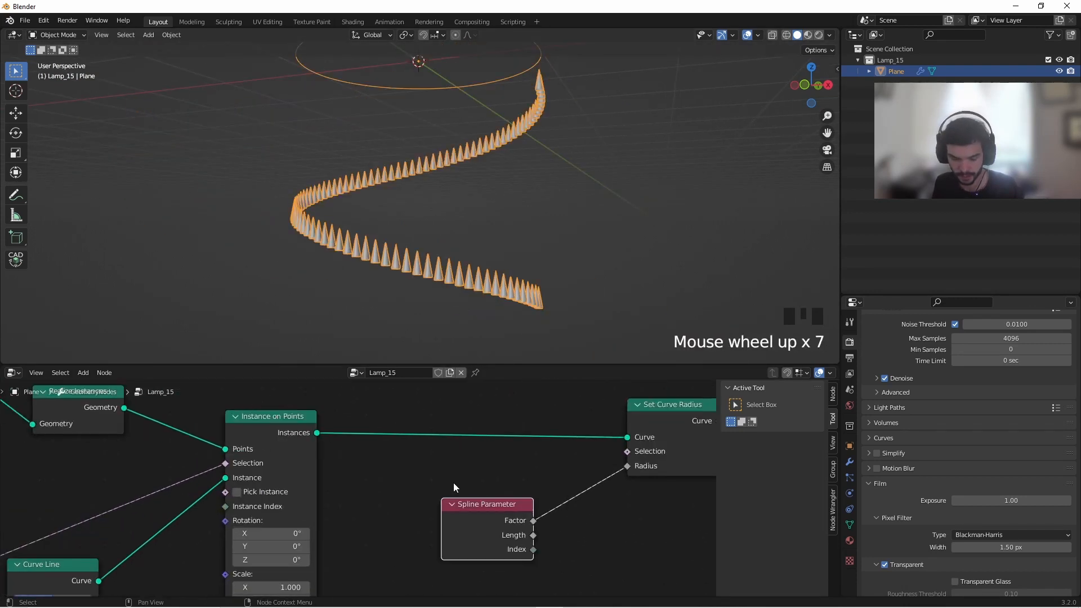
{"action": "key", "text": "shift+a"}
{"action": "left_click", "coordinate": [397, 360]}
{"action": "type", "text": "re"}
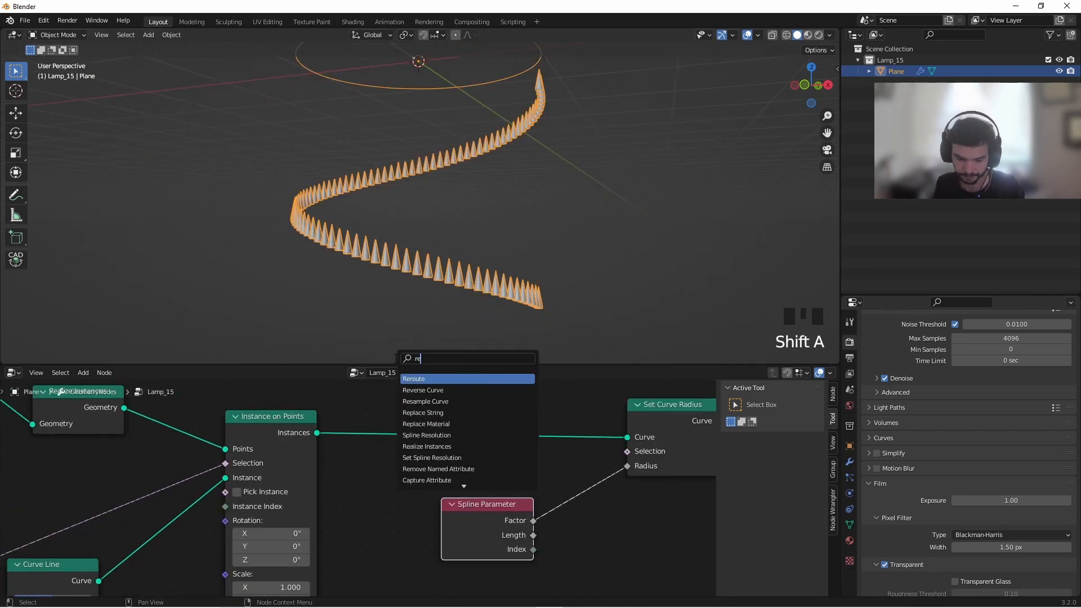
{"action": "type", "text": "s"}
{"action": "key", "text": "Return"}
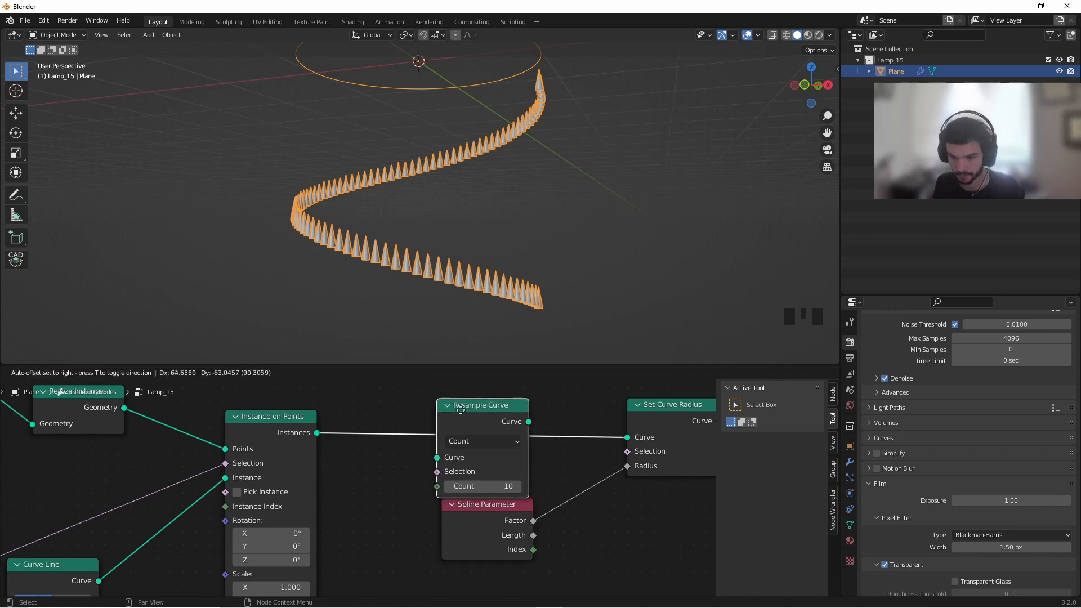
{"action": "left_click", "coordinate": [478, 473]}
{"action": "left_click", "coordinate": [494, 457]}
{"action": "key", "text": "m"}
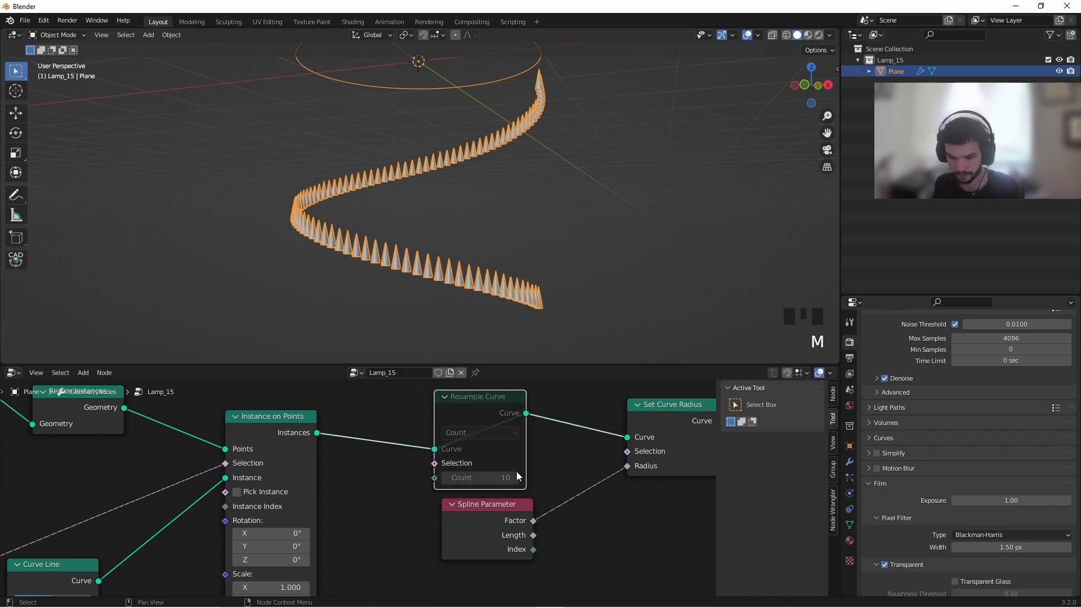
Move the Spline Parameter node below the second Instance on Points node to free space before Set Curve Radius
{"action": "middle_click_drag", "start_coordinate": [495, 527], "coordinate": [481, 445]}
{"action": "left_click_drag", "start_coordinate": [481, 445], "coordinate": [248, 574]}
{"action": "scroll", "coordinate": [376, 506], "scroll_direction": "down", "scroll_amount": 10}
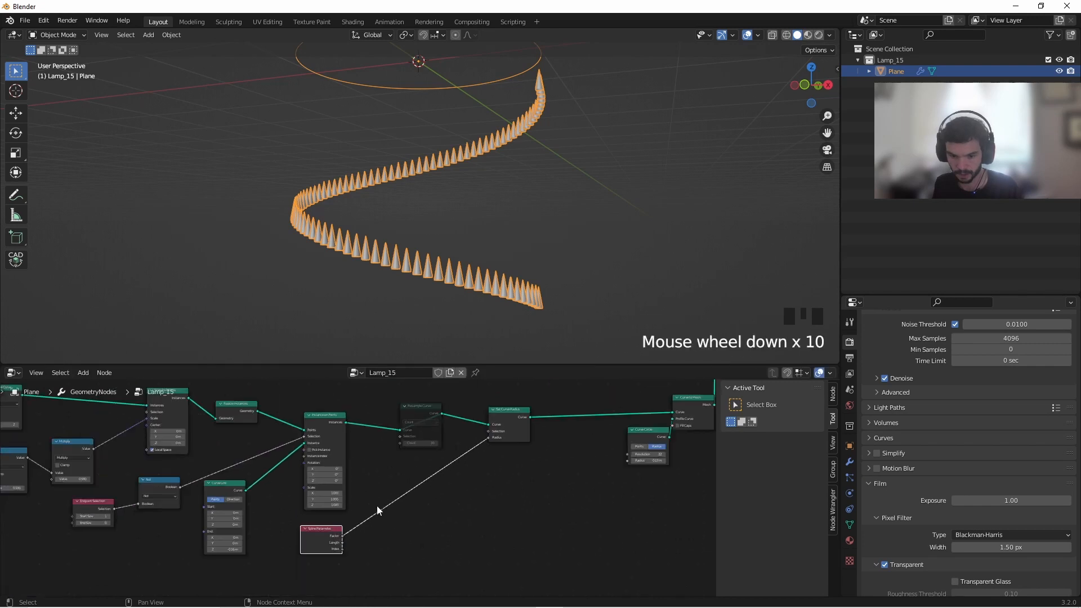
Insert a Float Curve node on the link between the Spline Parameter's Factor output and the Radius input of Set Curve Radius
{"action": "middle_click_drag", "start_coordinate": [377, 505], "coordinate": [419, 504]}
{"action": "key", "text": "shift+a"}
{"action": "left_click", "coordinate": [376, 363]}
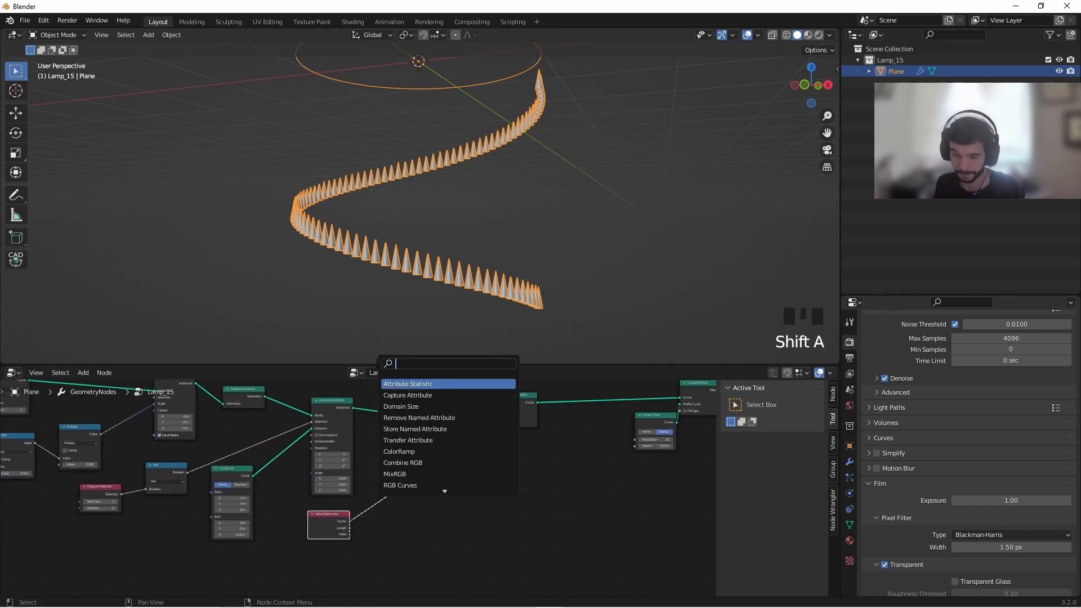
{"action": "type", "text": "flot"}
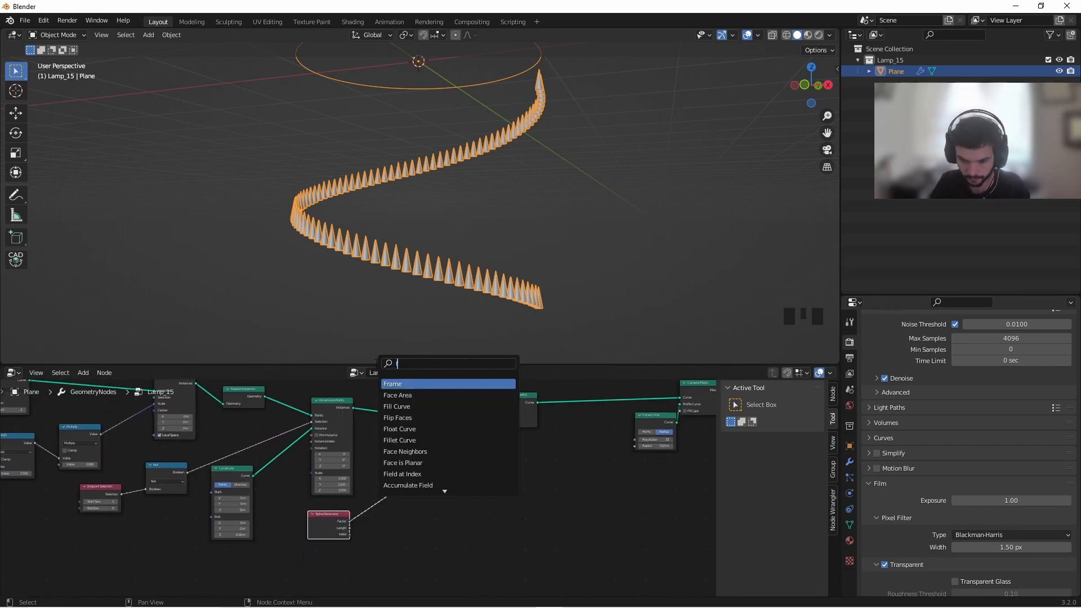
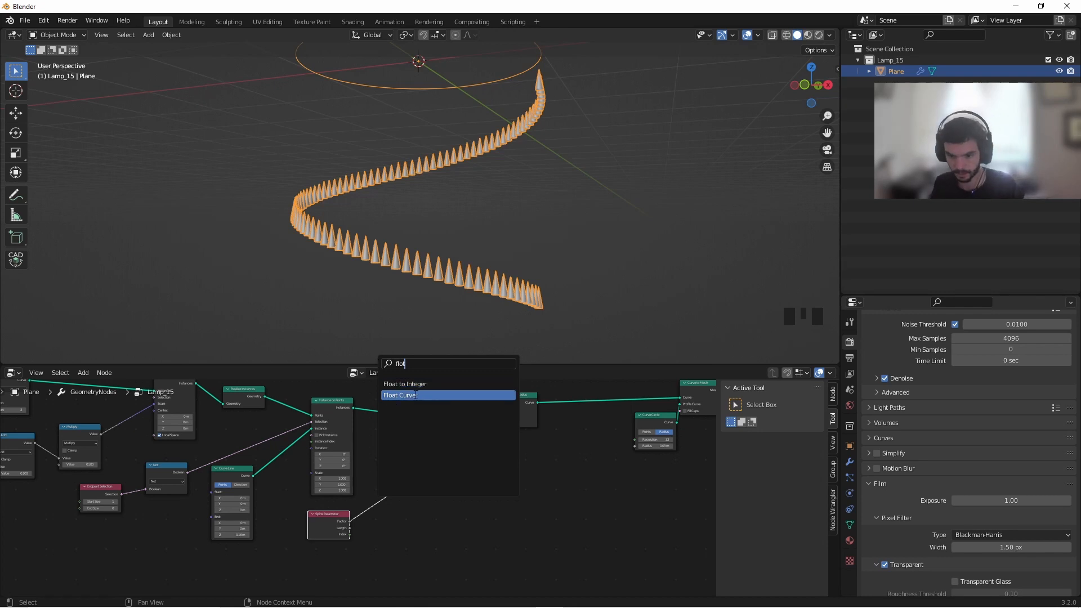
{"action": "left_click", "coordinate": [400, 394]}
{"action": "left_click", "coordinate": [433, 485]}
{"action": "scroll", "coordinate": [351, 531], "scroll_direction": "up", "scroll_amount": 6}
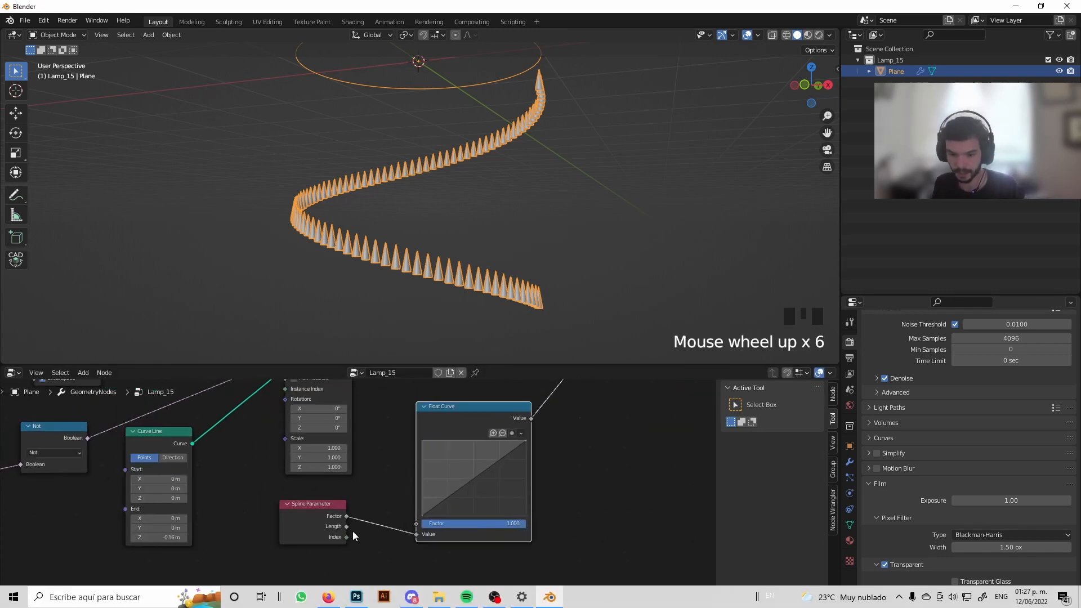
Move the Spline Parameter node farther away from the Float Curve node to open space between them
{"action": "middle_click_drag", "start_coordinate": [352, 530], "coordinate": [320, 488]}
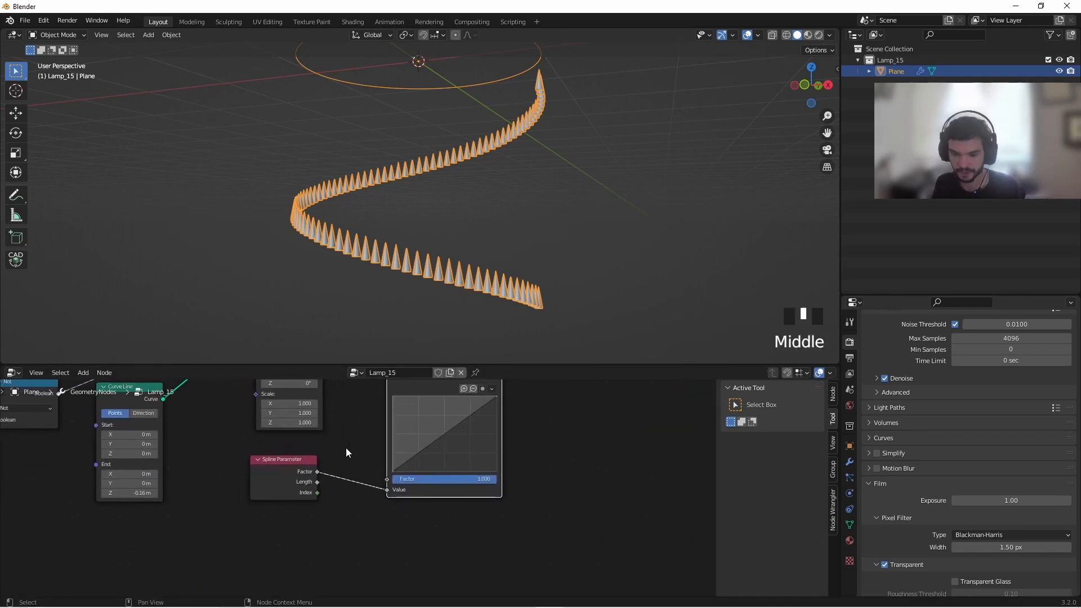
{"action": "left_click_drag", "start_coordinate": [289, 472], "coordinate": [266, 471]}
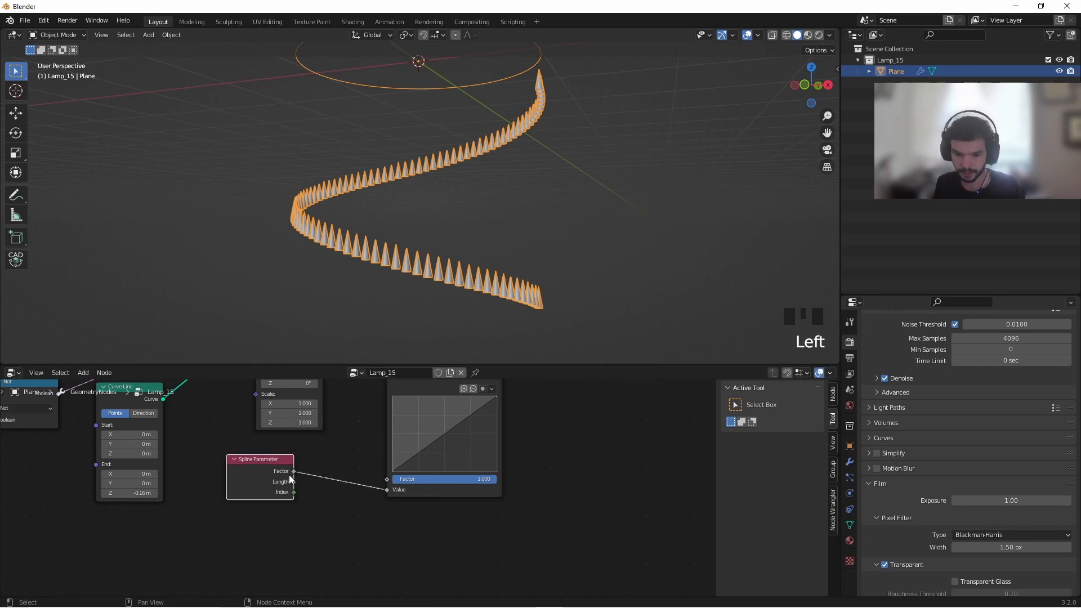
{"action": "scroll", "coordinate": [384, 482], "scroll_direction": "up", "scroll_amount": 5}
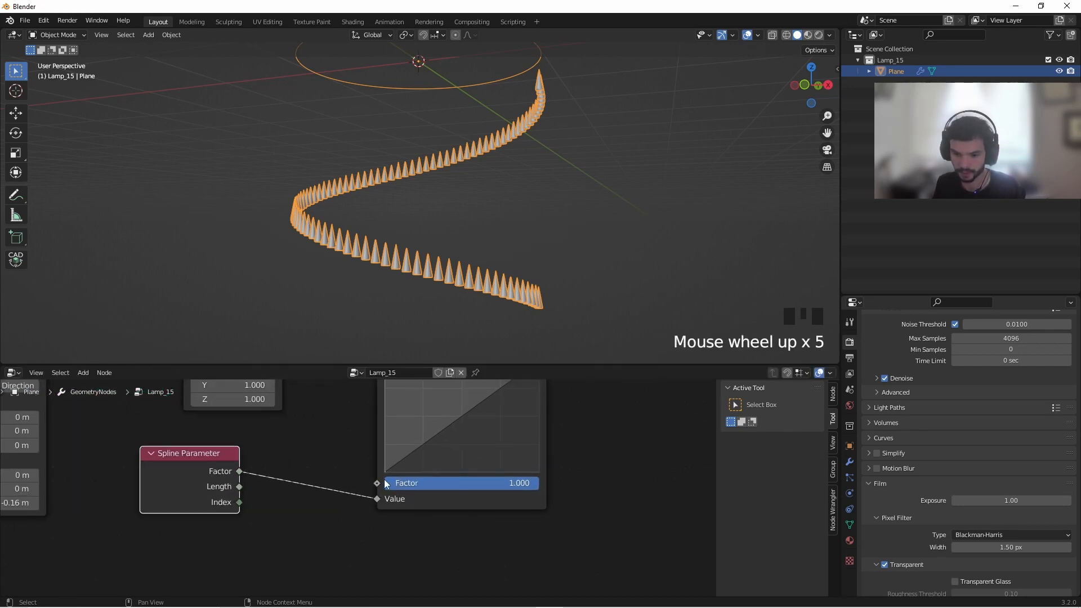
{"action": "middle_click_drag", "start_coordinate": [430, 458], "coordinate": [390, 505]}
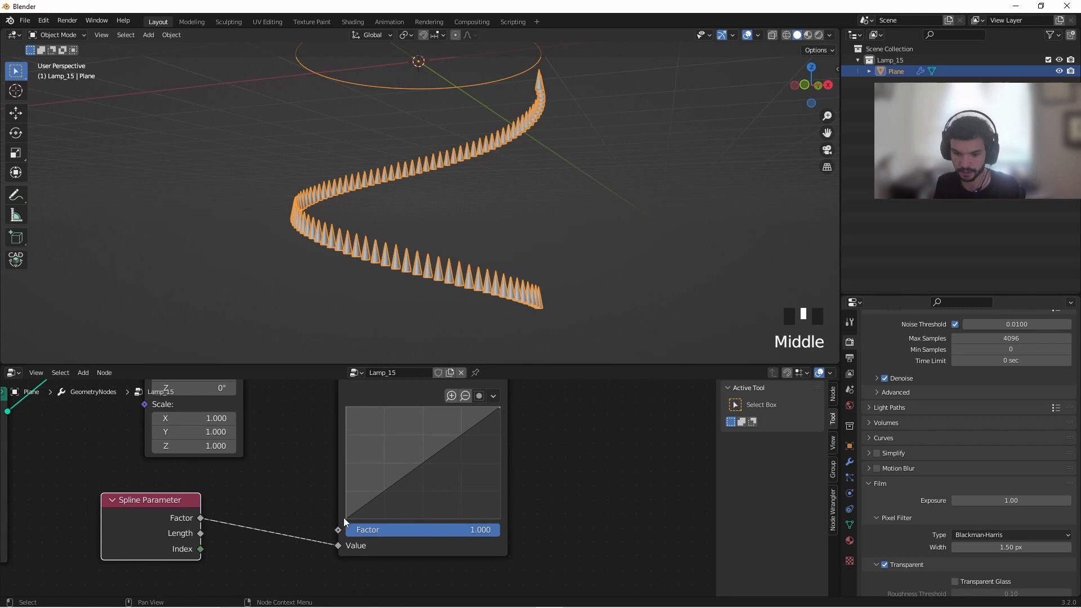
Add a control point to the Float Curve at about 0.69, 0.27 so the profile bends downward
{"action": "left_click", "coordinate": [500, 408]}
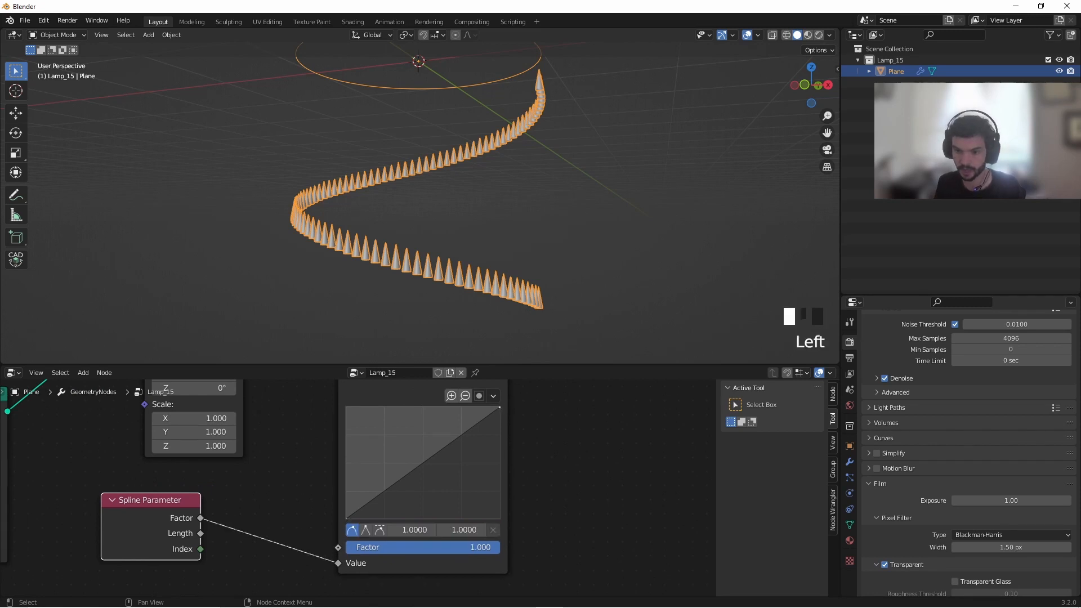
{"action": "mouse_move", "coordinate": [500, 408]}
{"action": "left_mouse_down"}
{"action": "mouse_move", "coordinate": [501, 495]}
{"action": "mouse_move", "coordinate": [504, 392]}
{"action": "left_mouse_up"}
{"action": "scroll", "coordinate": [496, 301], "scroll_direction": "up", "scroll_amount": 6}
{"action": "left_click", "coordinate": [502, 440]}
{"action": "middle_click_drag", "start_coordinate": [505, 392], "coordinate": [511, 457]}
{"action": "left_click_drag", "start_coordinate": [511, 456], "coordinate": [509, 410]}
{"action": "mouse_move", "coordinate": [354, 521]}
{"action": "left_mouse_down"}
{"action": "mouse_move", "coordinate": [356, 426]}
{"action": "mouse_move", "coordinate": [357, 520]}
{"action": "left_mouse_up"}
{"action": "left_click", "coordinate": [358, 519]}
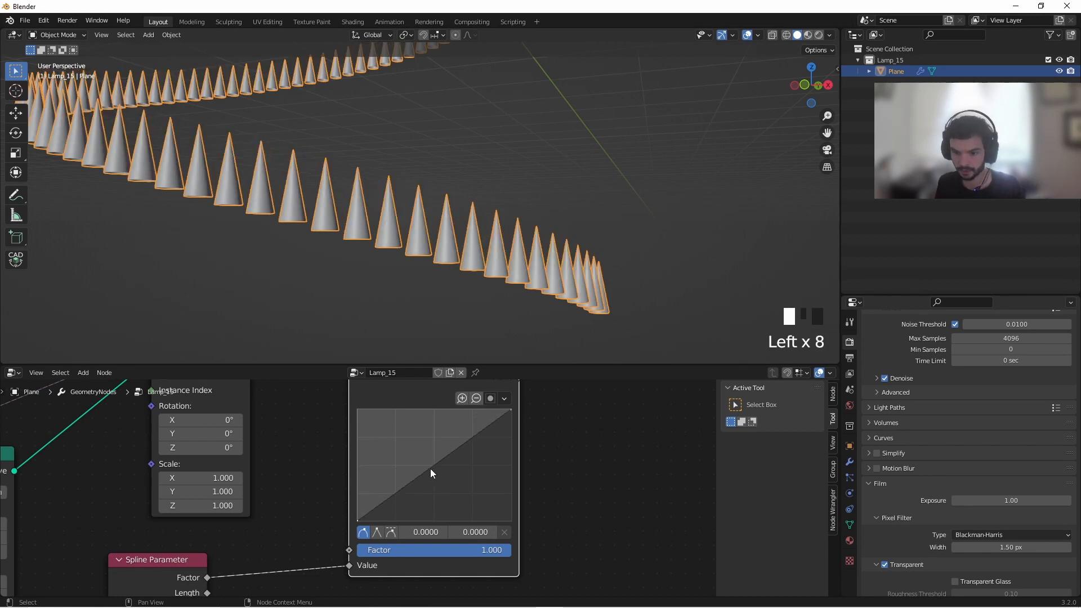
{"action": "left_click_drag", "start_coordinate": [431, 468], "coordinate": [463, 491]}
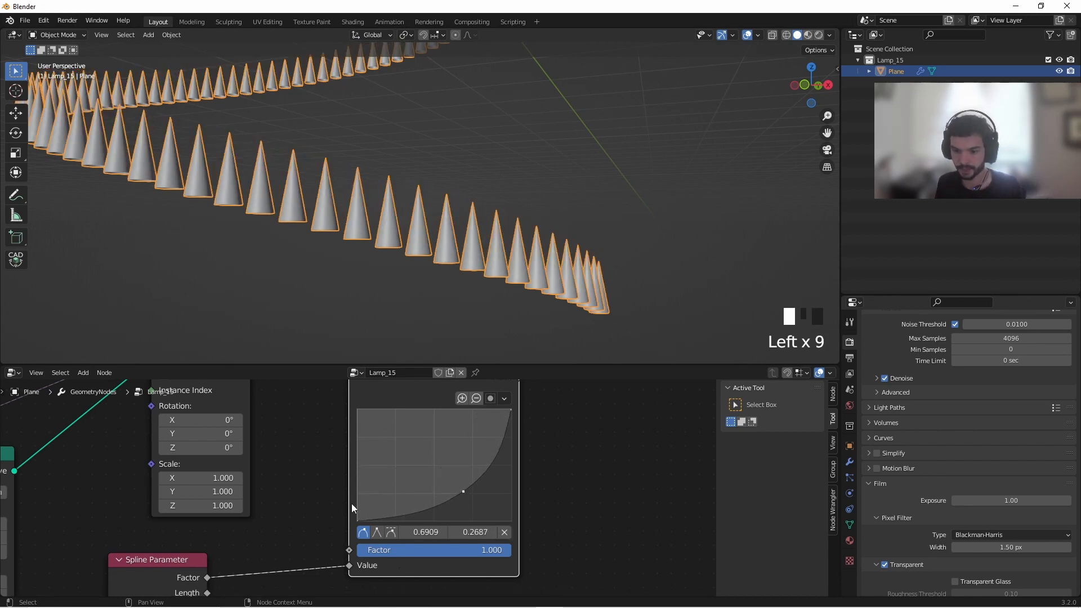
Unmute the Resample Curve node and move it up between Instance on Points and Set Curve Radius
{"action": "scroll", "coordinate": [444, 457], "scroll_direction": "down", "scroll_amount": 7}
{"action": "middle_click_drag", "start_coordinate": [444, 457], "coordinate": [395, 422]}
{"action": "left_click", "coordinate": [400, 454]}
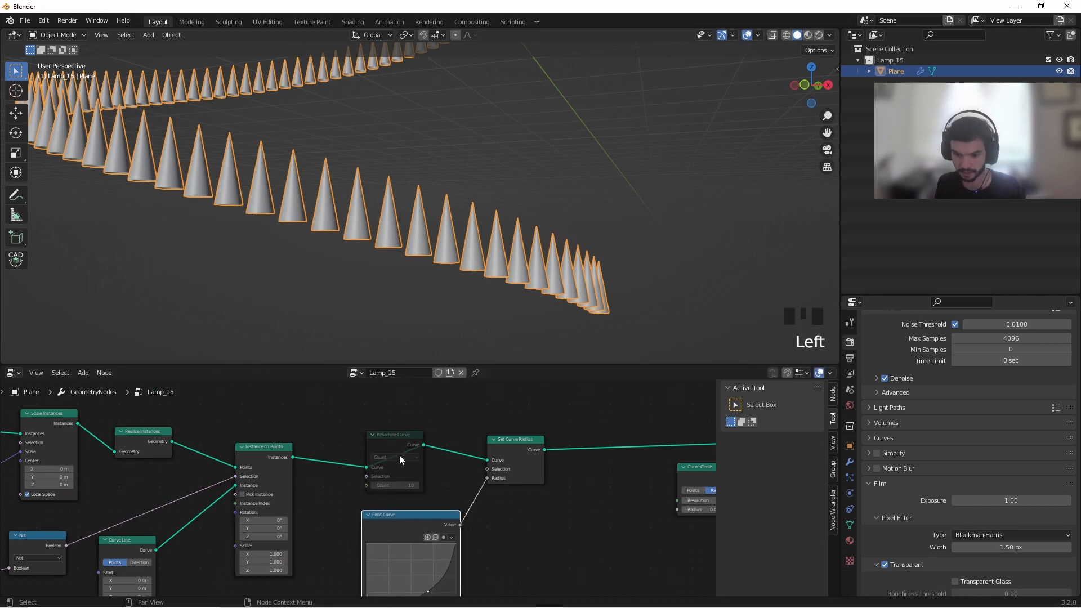
{"action": "scroll", "coordinate": [502, 227], "scroll_direction": "up", "scroll_amount": 4}
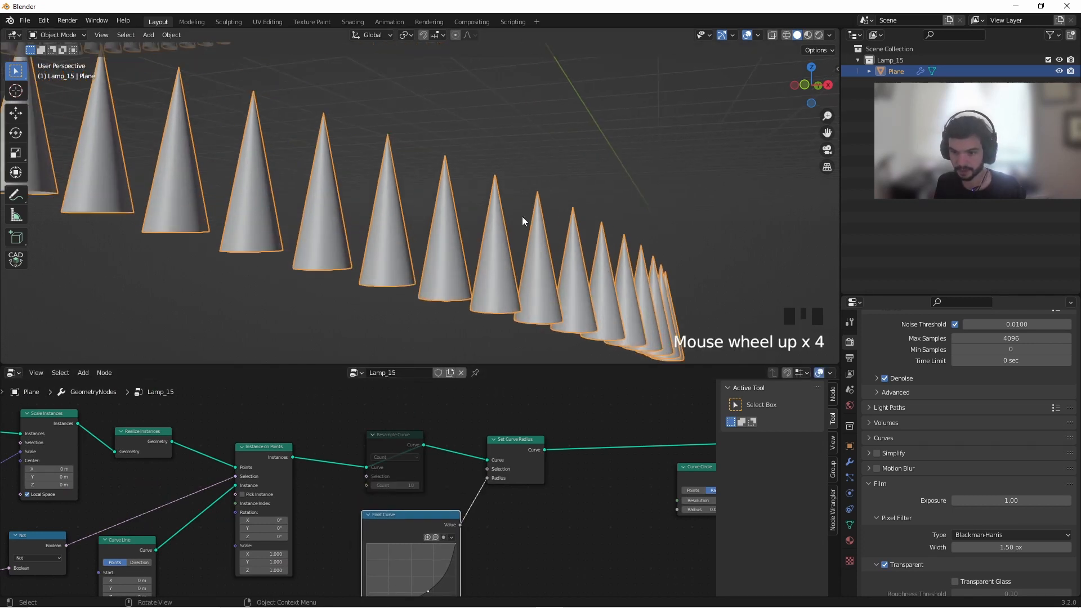
{"action": "left_click", "coordinate": [396, 476]}
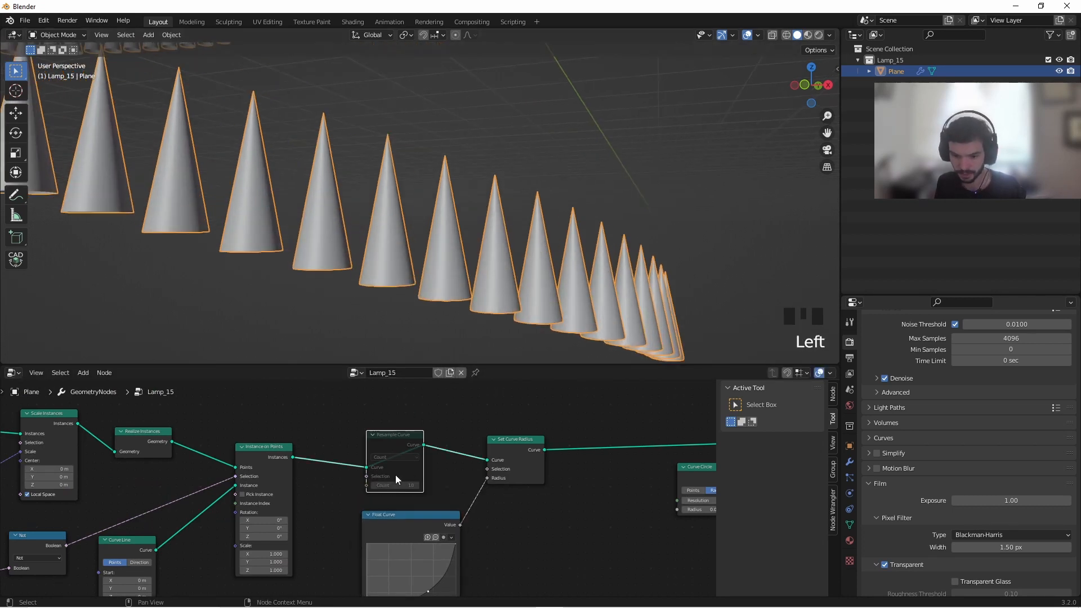
{"action": "key", "text": "m"}
{"action": "scroll", "coordinate": [425, 231], "scroll_direction": "down", "scroll_amount": 5}
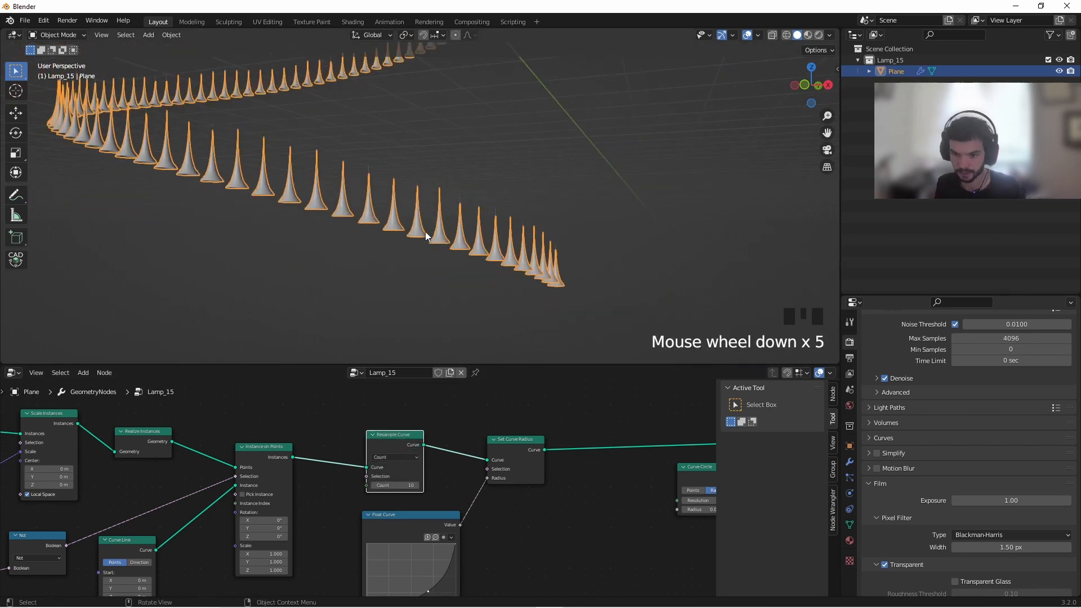
{"action": "middle_click_drag", "start_coordinate": [454, 474], "coordinate": [522, 444]}
{"action": "left_click_drag", "start_coordinate": [450, 412], "coordinate": [420, 411]}
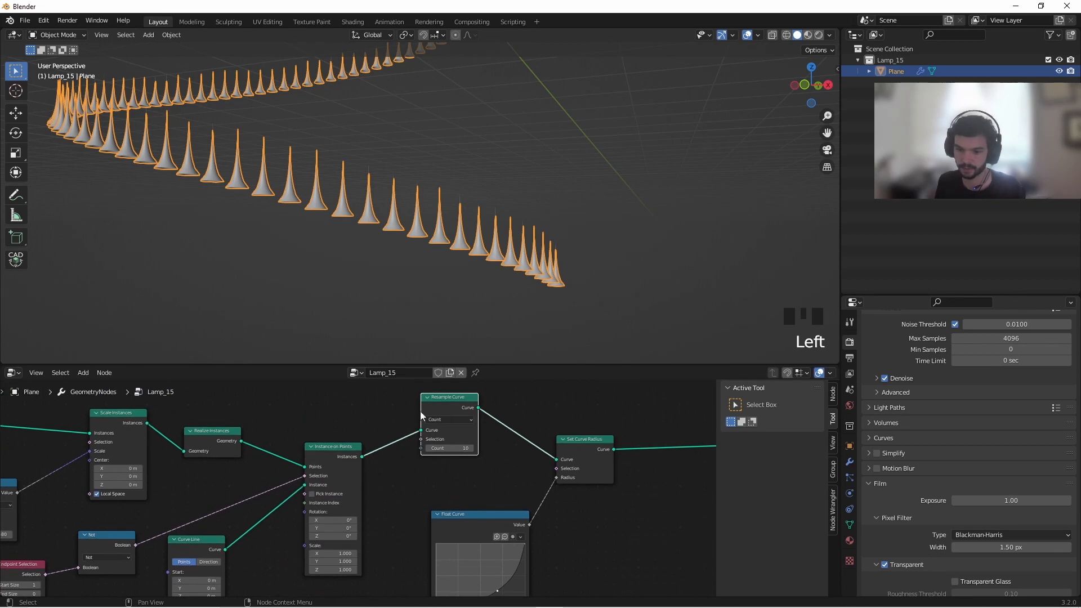
Move the Set Curve Radius node next to the profile Curve Circle and widen the Float Curve node for finer editing
{"action": "middle_click_drag", "start_coordinate": [474, 542], "coordinate": [510, 416]}
{"action": "scroll", "coordinate": [507, 450], "scroll_direction": "up", "scroll_amount": 5}
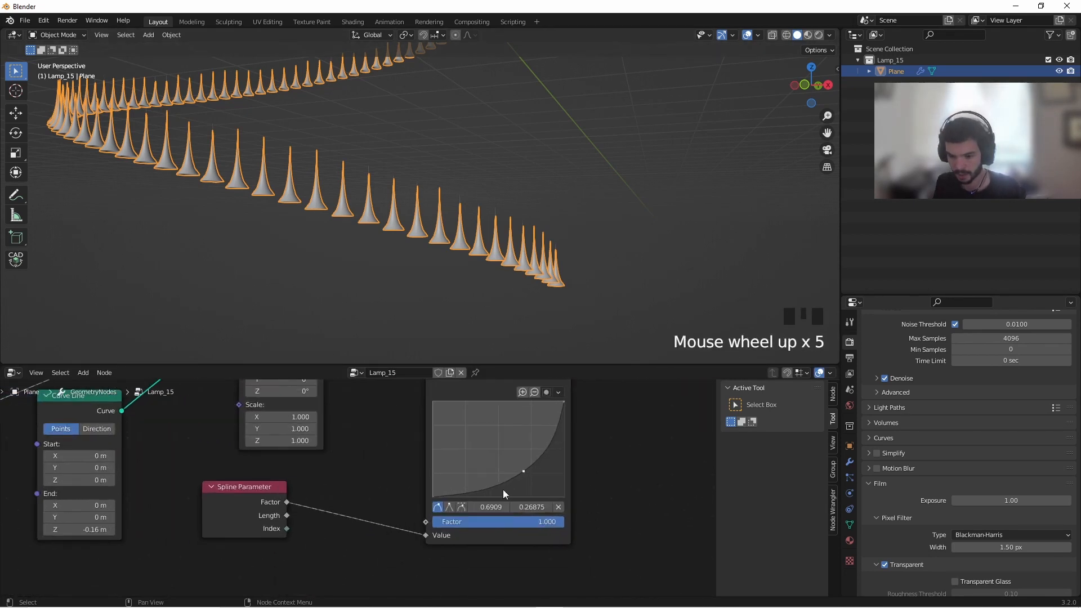
{"action": "middle_click_drag", "start_coordinate": [609, 489], "coordinate": [500, 451]}
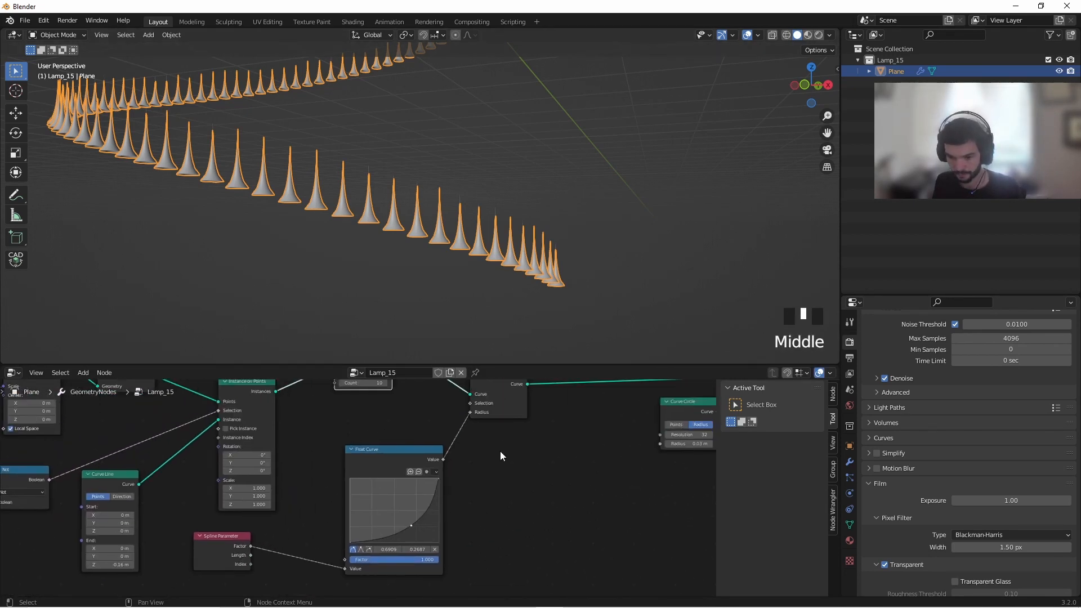
{"action": "scroll", "coordinate": [557, 501], "scroll_direction": "down", "scroll_amount": 7}
{"action": "left_click", "coordinate": [484, 439]}
{"action": "scroll", "coordinate": [471, 498], "scroll_direction": "up", "scroll_amount": 6}
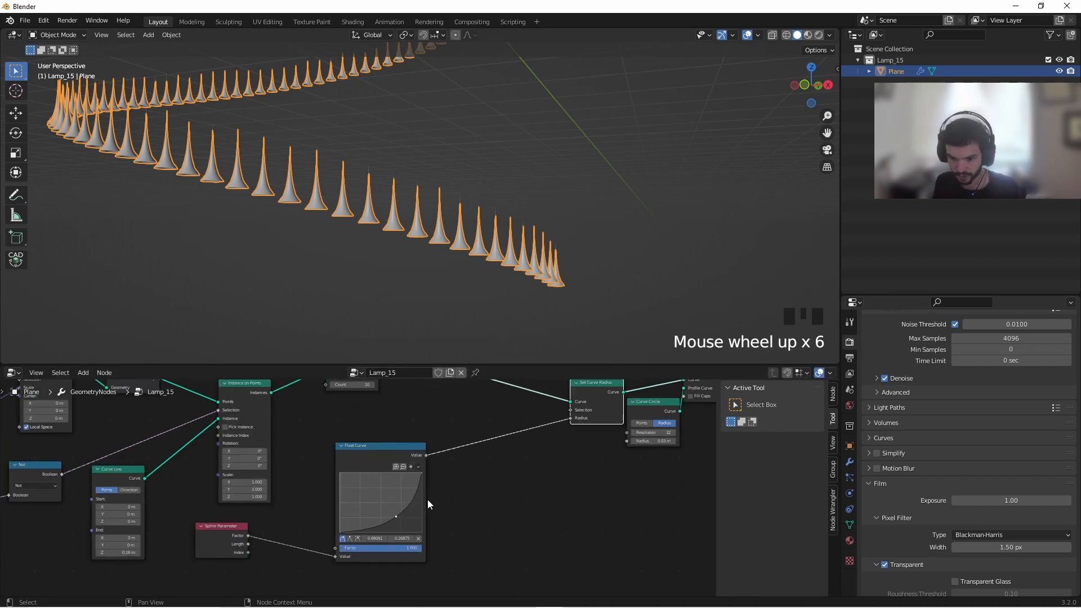
{"action": "left_click_drag", "start_coordinate": [429, 499], "coordinate": [636, 493]}
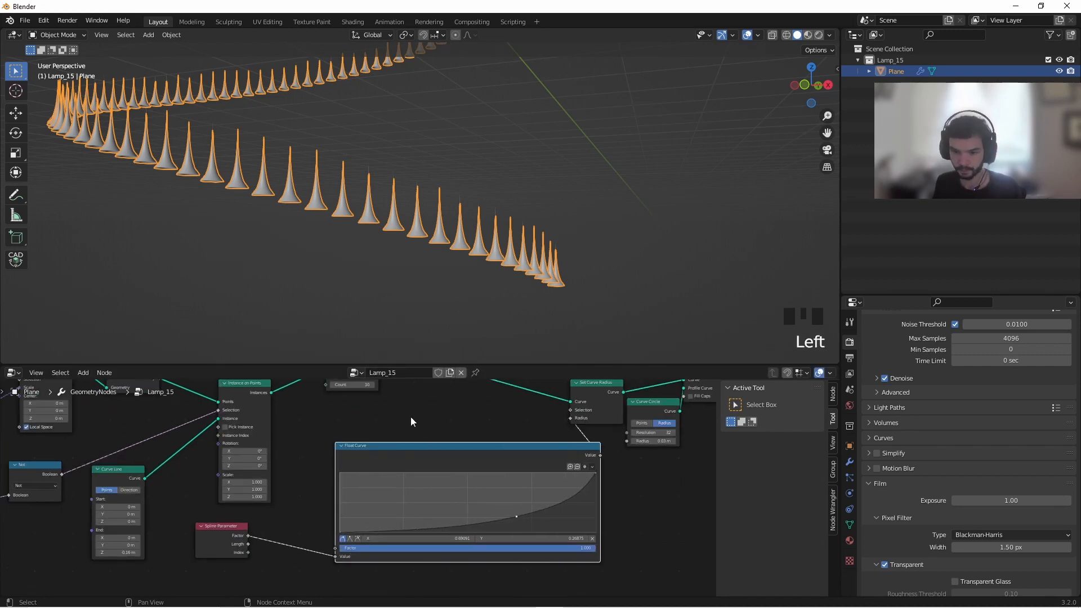
Shape the Float Curve into a spindle: lower its end to 0, raise the middle point, and add shoulders near 0.18 and 0.76
{"action": "left_click", "coordinate": [341, 532]}
{"action": "left_click", "coordinate": [596, 474]}
{"action": "left_click_drag", "start_coordinate": [595, 474], "coordinate": [589, 532]}
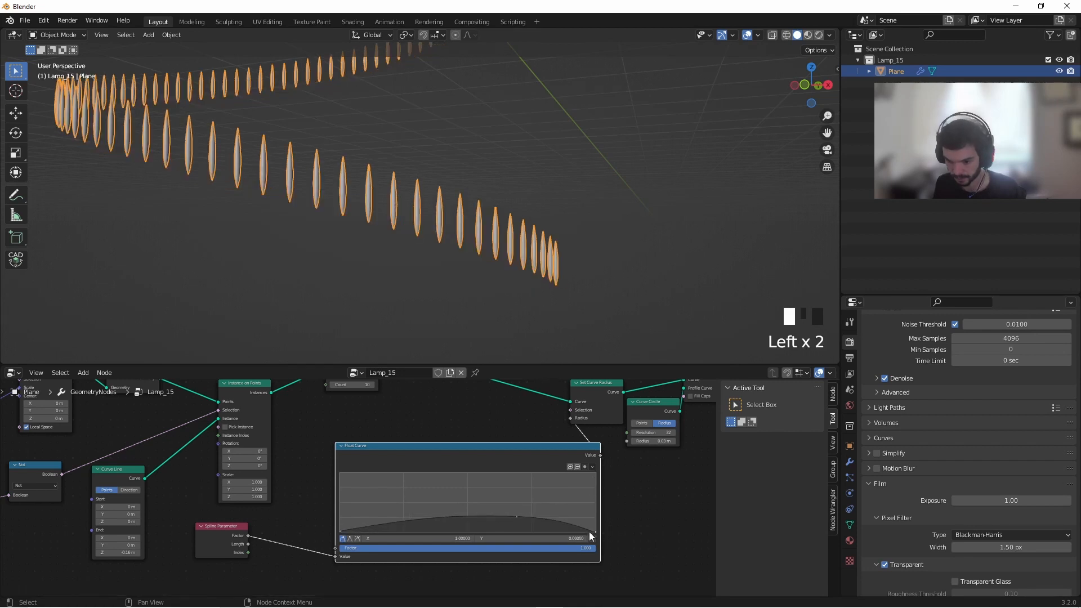
{"action": "left_click_drag", "start_coordinate": [514, 517], "coordinate": [468, 492]}
{"action": "middle_click_drag", "start_coordinate": [451, 338], "coordinate": [434, 345]}
{"action": "left_click_drag", "start_coordinate": [384, 505], "coordinate": [385, 518]}
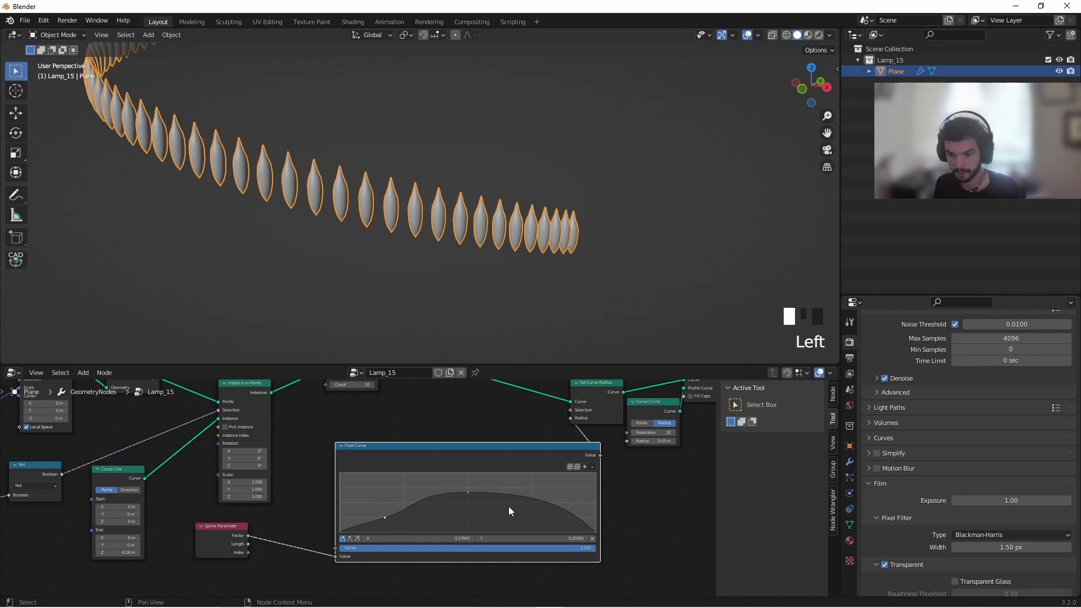
{"action": "left_click_drag", "start_coordinate": [545, 509], "coordinate": [533, 504]}
Raise both ends of the Float Curve, the last to about 0.19, and reposition the shoulders near 0.17 and 0.93
{"action": "scroll", "coordinate": [436, 404], "scroll_direction": "up", "scroll_amount": 1}
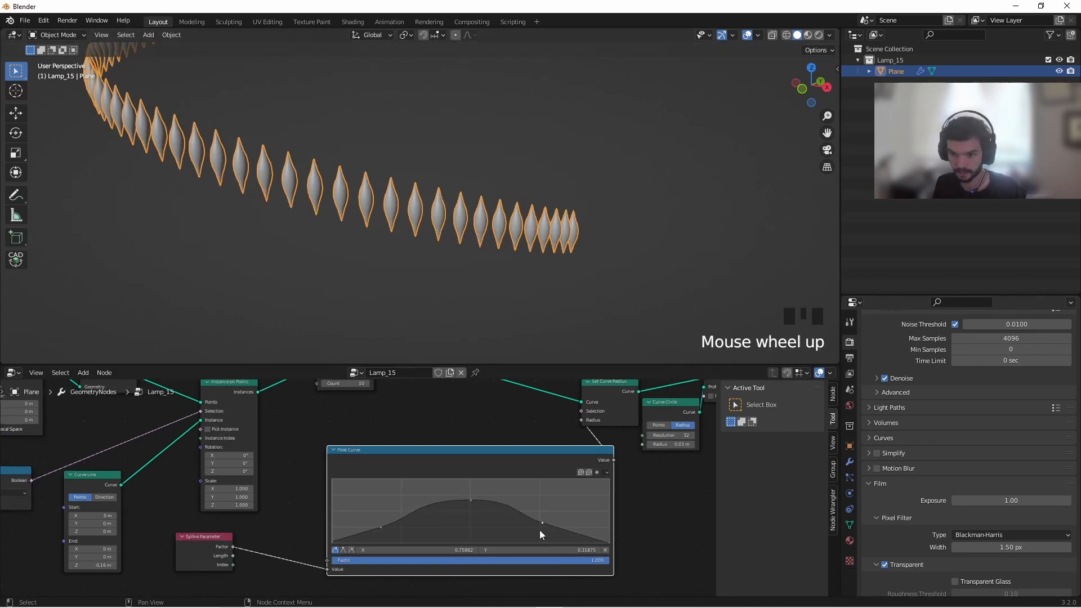
{"action": "left_click_drag", "start_coordinate": [610, 541], "coordinate": [609, 533]}
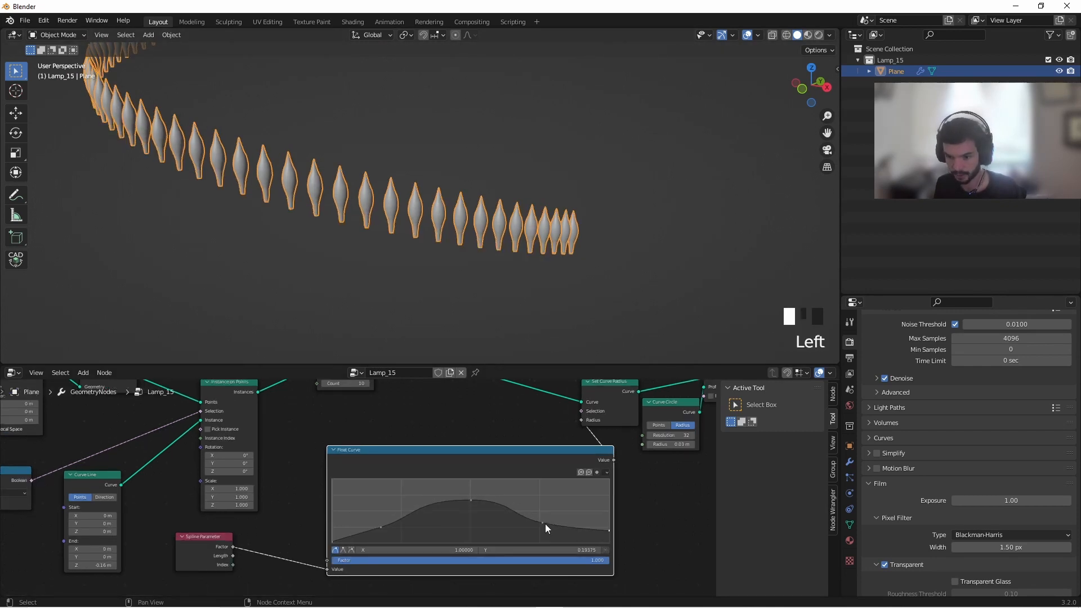
{"action": "left_click_drag", "start_coordinate": [545, 524], "coordinate": [569, 522]}
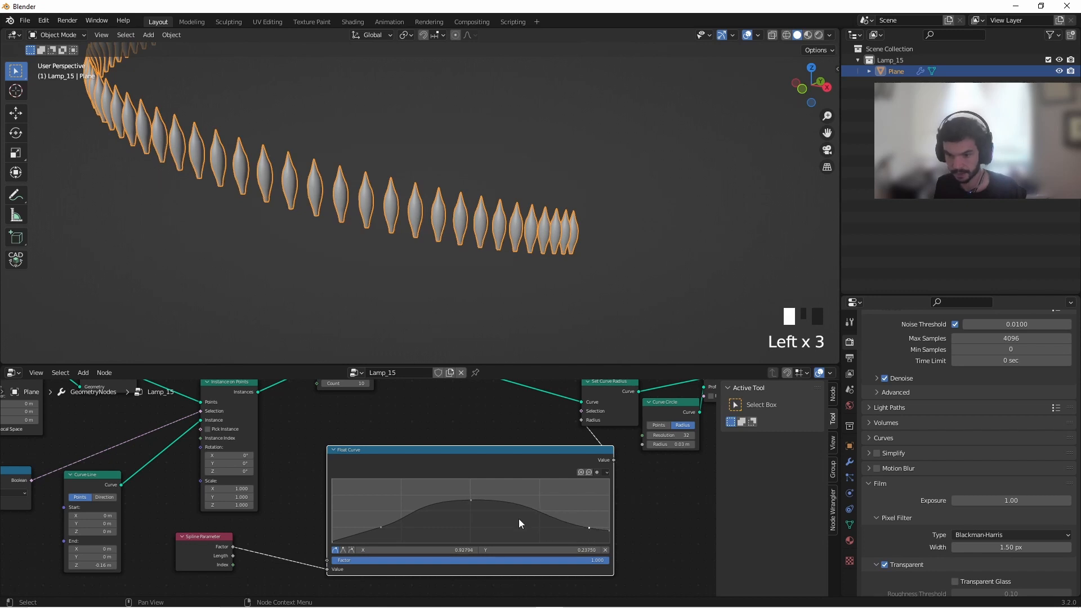
{"action": "left_click_drag", "start_coordinate": [333, 540], "coordinate": [332, 528]}
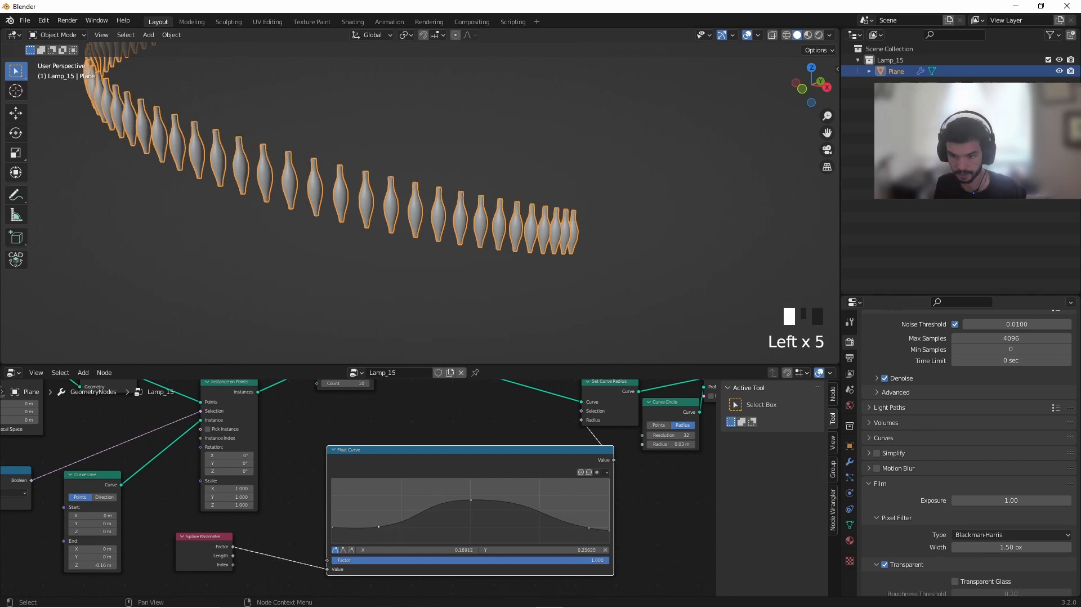
Set the radius of the profile Curve Circle feeding Curve to Mesh to 0.06 m
{"action": "middle_click_drag", "start_coordinate": [526, 417], "coordinate": [372, 489]}
{"action": "middle_click_drag", "start_coordinate": [429, 330], "coordinate": [434, 201]}
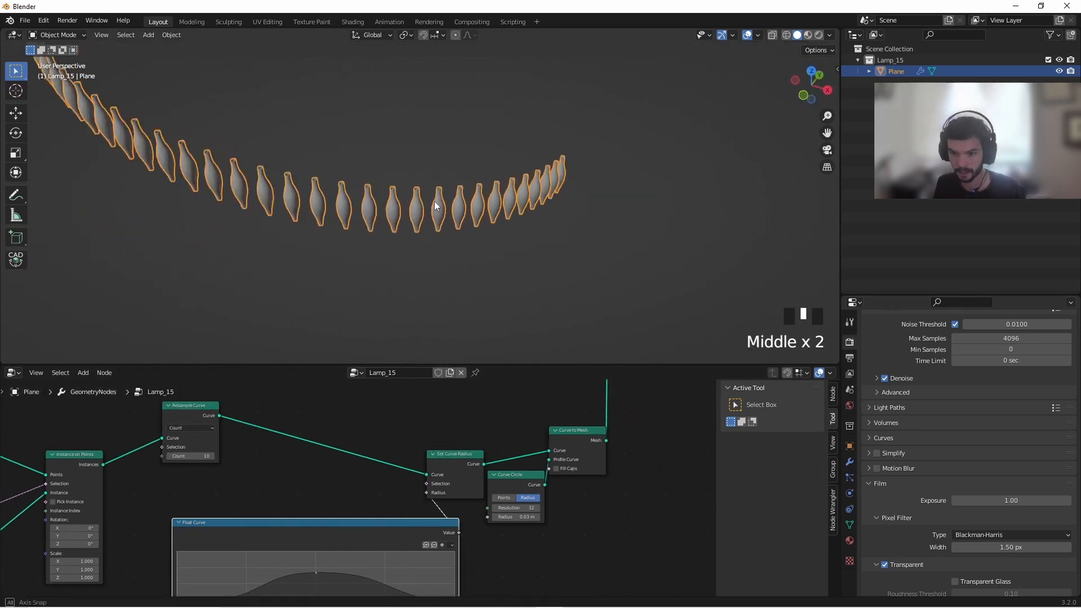
{"action": "scroll", "coordinate": [462, 235], "scroll_direction": "up", "scroll_amount": 4}
{"action": "middle_click_drag", "start_coordinate": [462, 239], "coordinate": [460, 250]}
{"action": "scroll", "coordinate": [457, 451], "scroll_direction": "down", "scroll_amount": 4}
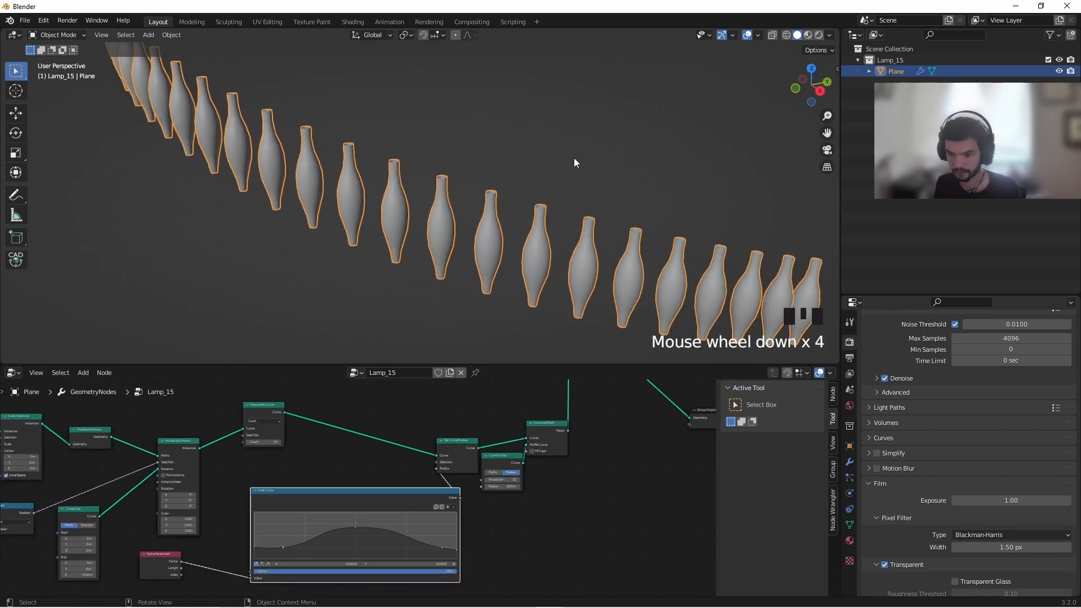
{"action": "middle_click_drag", "start_coordinate": [575, 162], "coordinate": [545, 190]}
{"action": "middle_click_drag", "start_coordinate": [503, 482], "coordinate": [495, 484]}
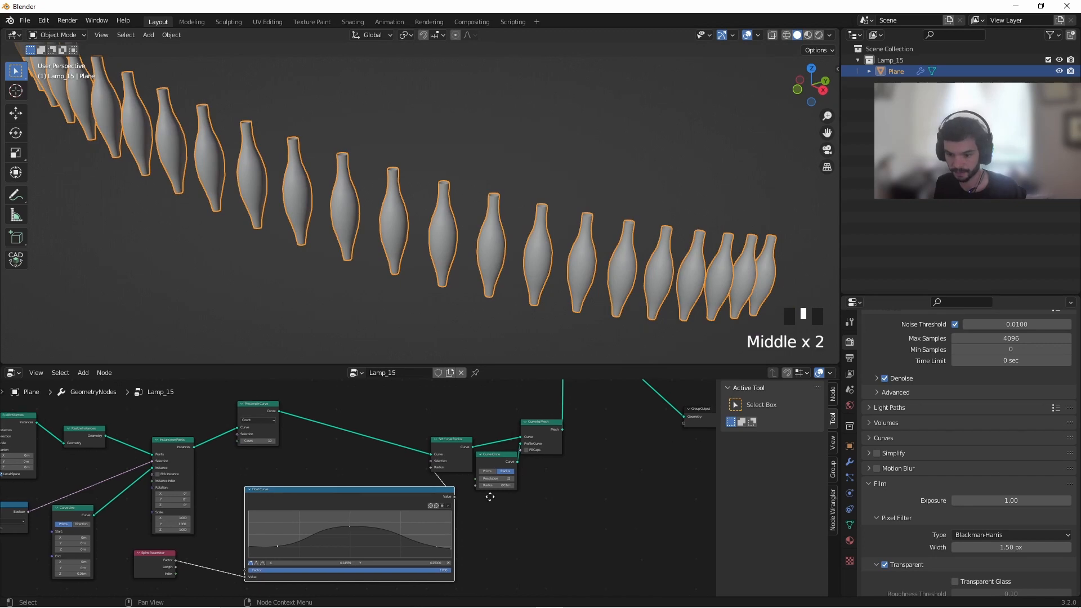
{"action": "scroll", "coordinate": [421, 501], "scroll_direction": "up", "scroll_amount": 7}
{"action": "left_click_drag", "start_coordinate": [408, 483], "coordinate": [428, 483], "text": "shift"}
{"action": "middle_click_drag", "start_coordinate": [453, 285], "coordinate": [422, 315]}
{"action": "key", "text": "Home"}
Enable Fill Caps on the Curve to Mesh node and shift the node slightly away from Curve Circle
{"action": "middle_click_drag", "start_coordinate": [554, 450], "coordinate": [341, 482]}
{"action": "scroll", "coordinate": [434, 479], "scroll_direction": "up", "scroll_amount": 7}
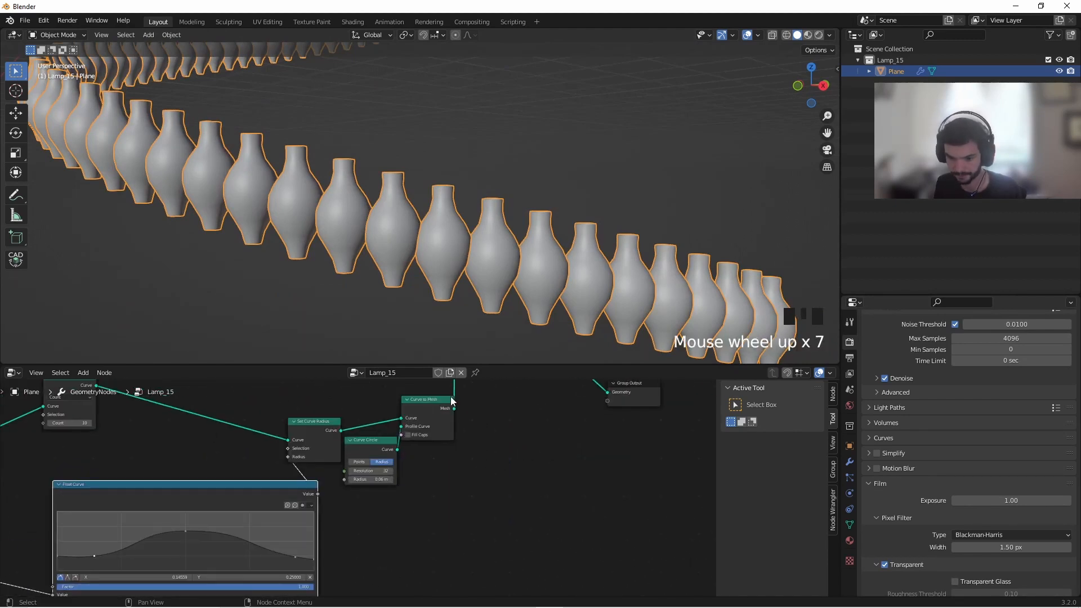
{"action": "middle_click_drag", "start_coordinate": [462, 337], "coordinate": [458, 285]}
{"action": "left_click", "coordinate": [408, 435]}
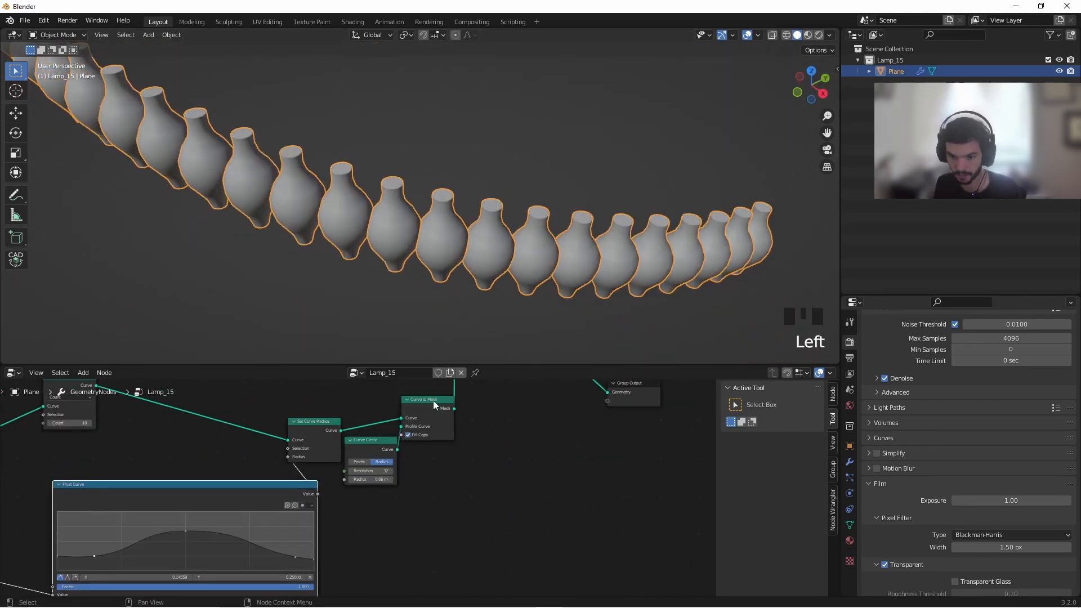
{"action": "left_click_drag", "start_coordinate": [433, 400], "coordinate": [461, 399]}
{"action": "scroll", "coordinate": [493, 256], "scroll_direction": "down", "scroll_amount": 4}
Set the Integer node that drives the main Curve Circle's resolution to 31 to reduce the number of pendants
{"action": "middle_click_drag", "start_coordinate": [493, 256], "coordinate": [445, 369]}
{"action": "scroll", "coordinate": [93, 498], "scroll_direction": "down", "scroll_amount": 6}
{"action": "middle_click_drag", "start_coordinate": [93, 499], "coordinate": [551, 445]}
{"action": "scroll", "coordinate": [183, 478], "scroll_direction": "up", "scroll_amount": 2}
{"action": "middle_click_drag", "start_coordinate": [183, 478], "coordinate": [500, 487]}
{"action": "scroll", "coordinate": [194, 432], "scroll_direction": "up", "scroll_amount": 1}
{"action": "middle_click_drag", "start_coordinate": [235, 418], "coordinate": [369, 528]}
{"action": "scroll", "coordinate": [377, 484], "scroll_direction": "up", "scroll_amount": 5}
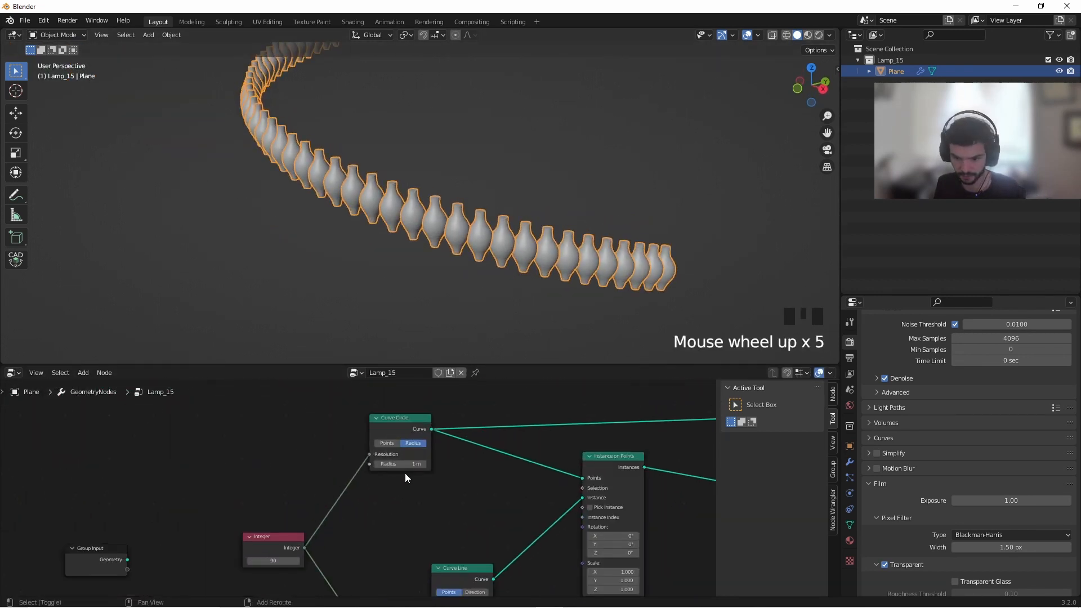
{"action": "middle_click_drag", "start_coordinate": [298, 556], "coordinate": [366, 535]}
{"action": "left_click_drag", "start_coordinate": [352, 538], "coordinate": [225, 539], "text": "shift"}
{"action": "scroll", "coordinate": [432, 240], "scroll_direction": "down", "scroll_amount": 7}
{"action": "mouse_move", "coordinate": [432, 240]}
{"action": "middle_mouse_down"}
{"action": "mouse_move", "coordinate": [391, 216]}
{"action": "mouse_move", "coordinate": [438, 254]}
{"action": "middle_mouse_up"}
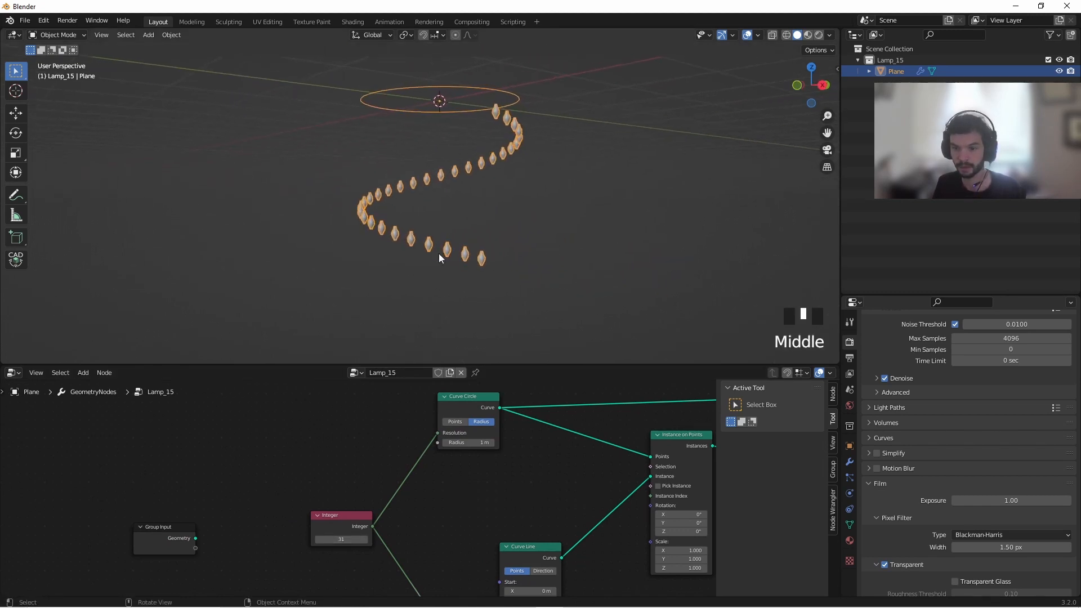
Preview the Scale Instances lines, connect their Instances output to Join Geometry, and send Join Geometry to the group output
{"action": "scroll", "coordinate": [562, 455], "scroll_direction": "down", "scroll_amount": 4}
{"action": "middle_click_drag", "start_coordinate": [562, 455], "coordinate": [346, 471]}
{"action": "scroll", "coordinate": [407, 464], "scroll_direction": "up", "scroll_amount": 13}
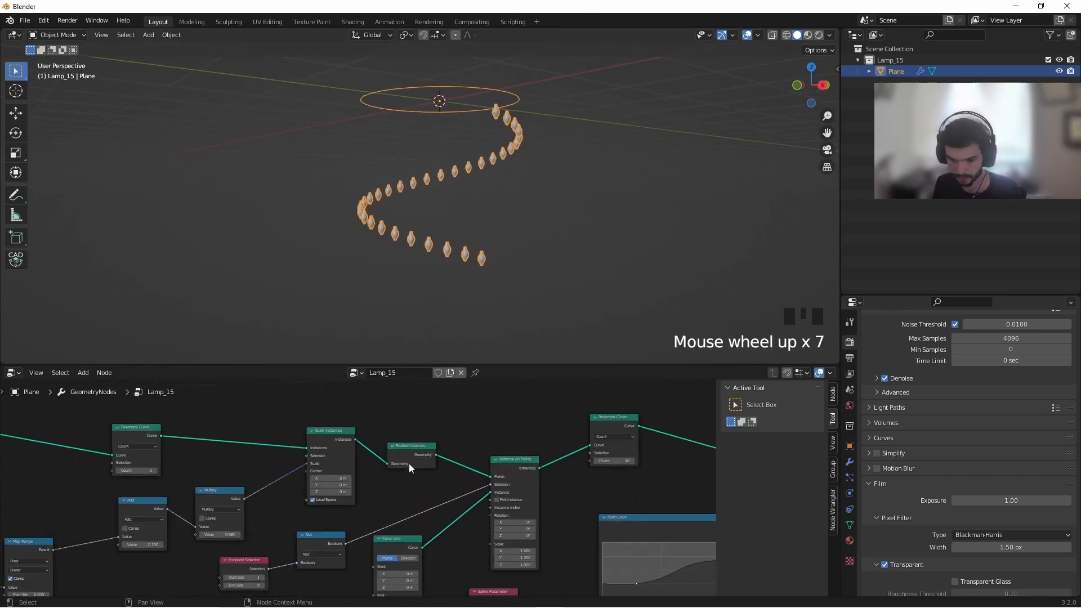
{"action": "left_click", "coordinate": [286, 424], "text": "alt+shift"}
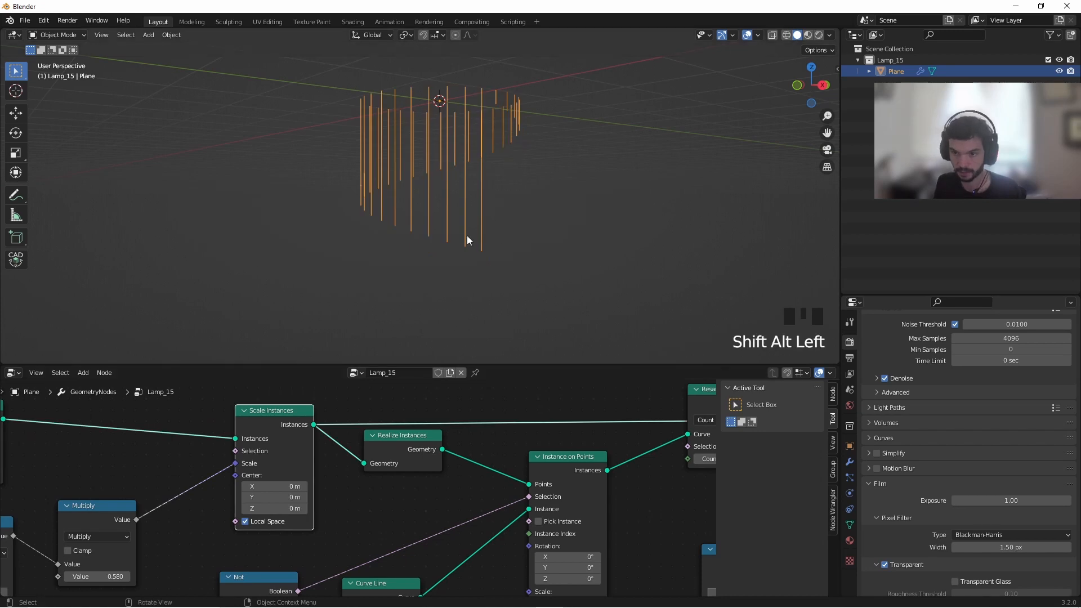
{"action": "middle_click_drag", "start_coordinate": [388, 419], "coordinate": [261, 458]}
{"action": "scroll", "coordinate": [209, 474], "scroll_direction": "down", "scroll_amount": 6}
{"action": "left_click_drag", "start_coordinate": [204, 474], "coordinate": [615, 409]}
{"action": "left_click", "coordinate": [641, 400], "text": "alt+shift"}
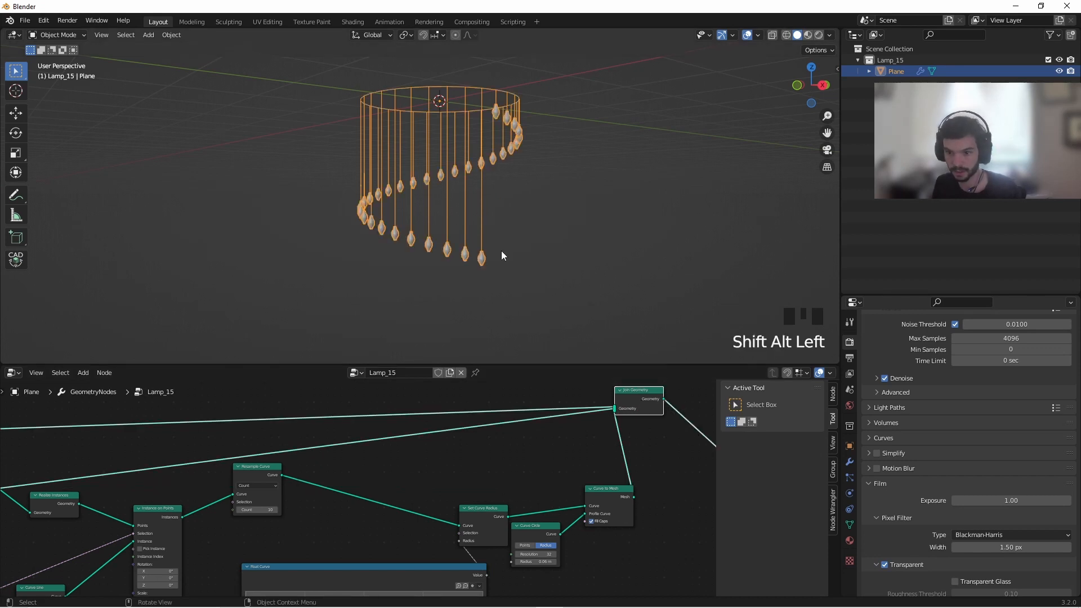
{"action": "middle_click_drag", "start_coordinate": [310, 502], "coordinate": [535, 446]}
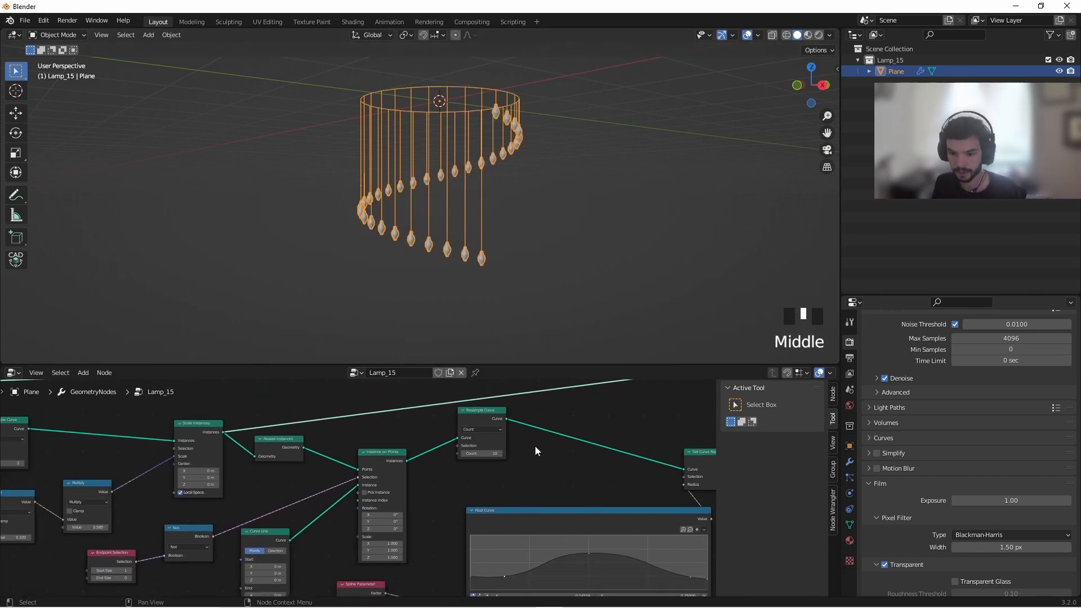
{"action": "scroll", "coordinate": [471, 483], "scroll_direction": "down", "scroll_amount": 8}
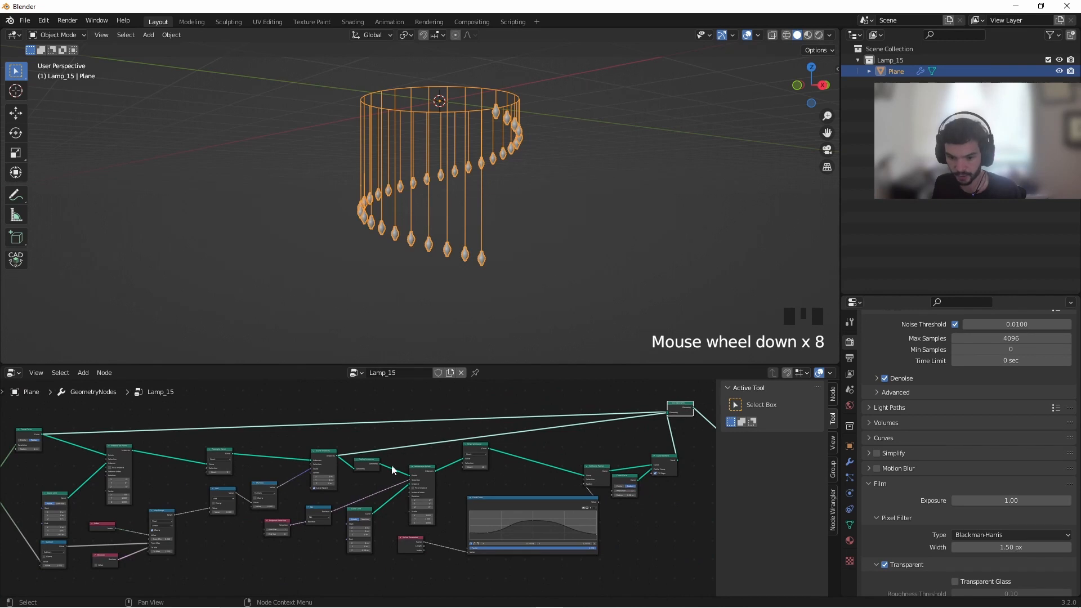
{"action": "scroll", "coordinate": [316, 502], "scroll_direction": "up", "scroll_amount": 6}
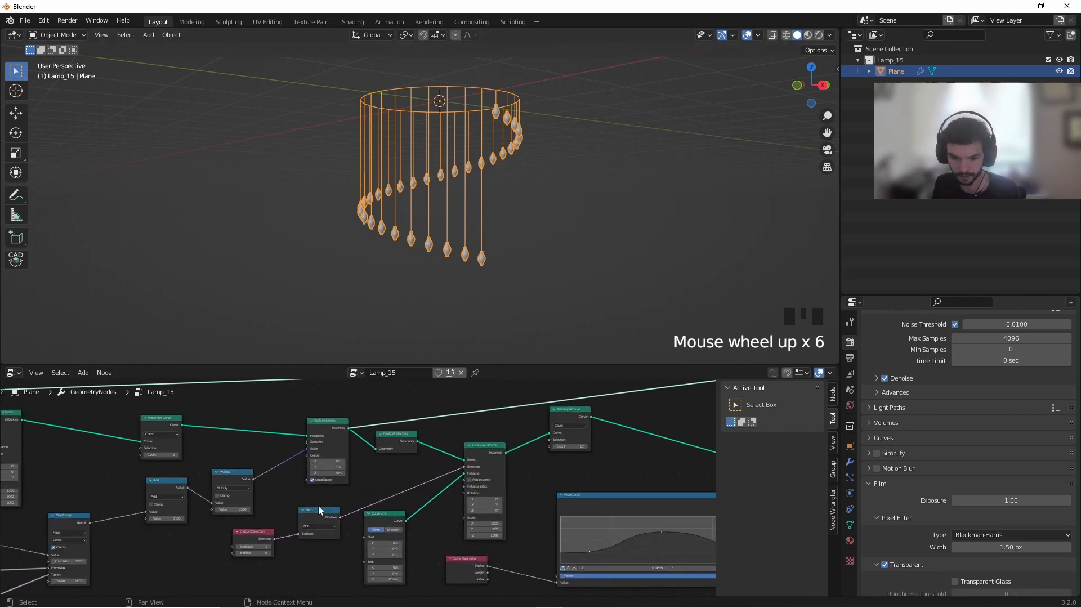
Set the value of the Multiply node that drives the Scale Instances scale to 0.970
{"action": "middle_click_drag", "start_coordinate": [319, 505], "coordinate": [474, 465]}
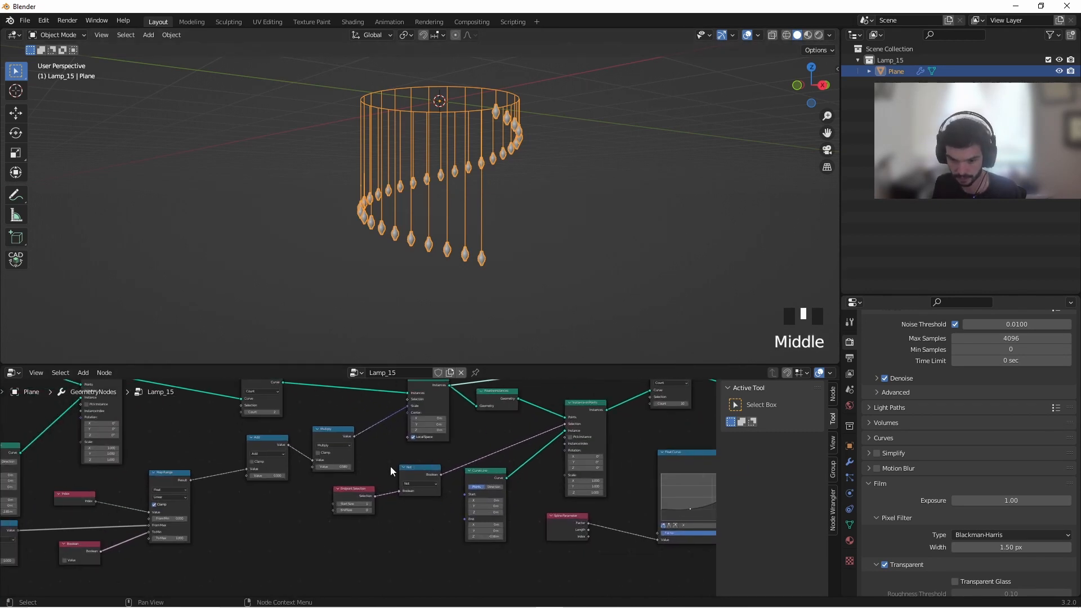
{"action": "middle_click_drag", "start_coordinate": [391, 466], "coordinate": [386, 464]}
{"action": "left_click_drag", "start_coordinate": [329, 465], "coordinate": [363, 464], "text": "shift"}
{"action": "scroll", "coordinate": [533, 199], "scroll_direction": "down", "scroll_amount": 5}
{"action": "middle_click_drag", "start_coordinate": [534, 198], "coordinate": [518, 226]}
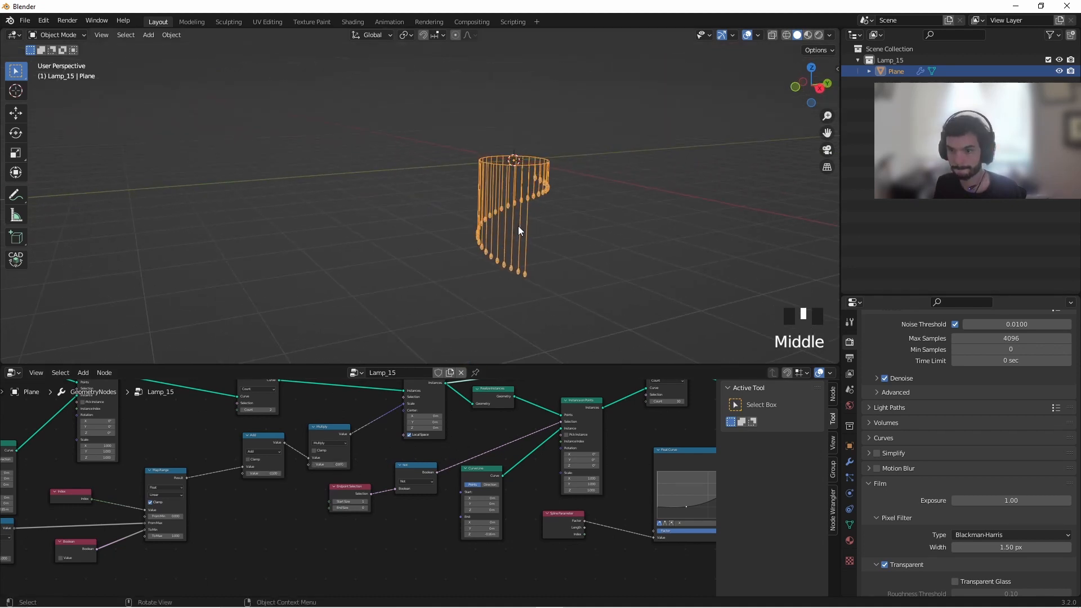
Try a count of 4 on the Resample Curve node ahead of Scale Instances, and restore the count to 2
{"action": "middle_click_drag", "start_coordinate": [565, 406], "coordinate": [589, 476]}
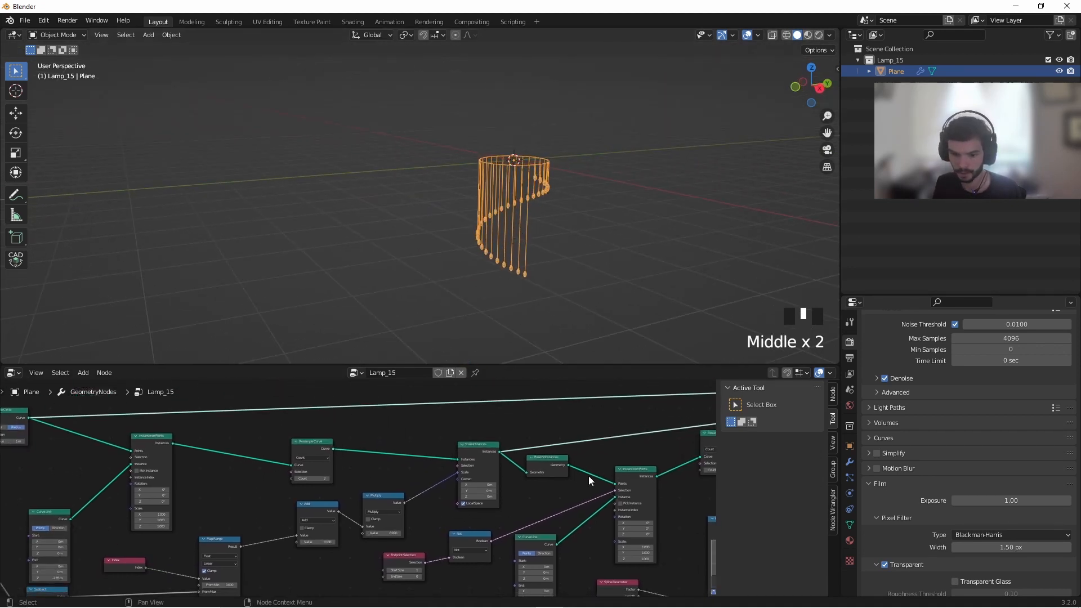
{"action": "scroll", "coordinate": [589, 475], "scroll_direction": "up", "scroll_amount": 6}
{"action": "left_click", "coordinate": [322, 482]}
{"action": "left_click", "coordinate": [323, 482]}
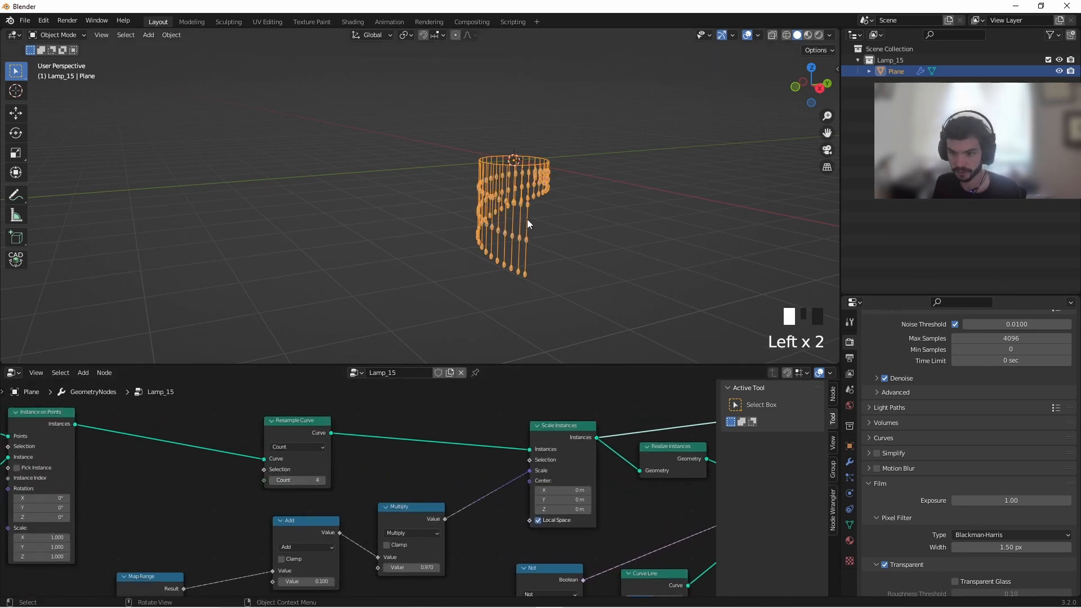
{"action": "middle_click_drag", "start_coordinate": [527, 219], "coordinate": [454, 93]}
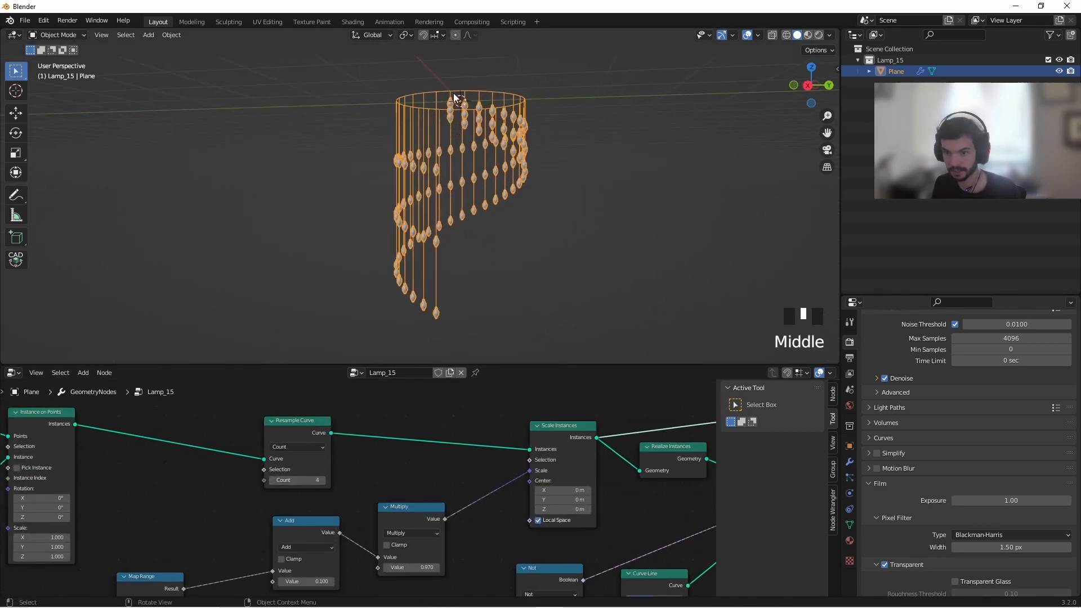
{"action": "left_click", "coordinate": [276, 481]}
{"action": "left_click", "coordinate": [276, 481]}
{"action": "middle_click_drag", "start_coordinate": [495, 253], "coordinate": [524, 333]}
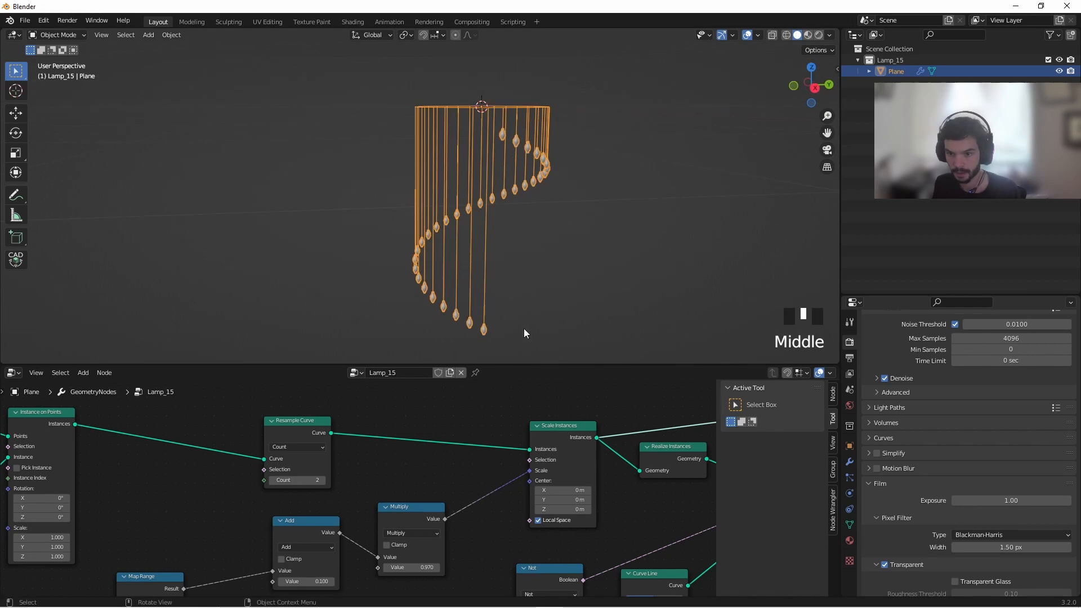
Duplicate the pendants' Curve Circle and Curve to Mesh nodes and place the copies above the originals
{"action": "scroll", "coordinate": [465, 315], "scroll_direction": "down", "scroll_amount": 7}
{"action": "middle_click_drag", "start_coordinate": [537, 423], "coordinate": [627, 424]}
{"action": "scroll", "coordinate": [476, 417], "scroll_direction": "down", "scroll_amount": 10}
{"action": "middle_click_drag", "start_coordinate": [476, 417], "coordinate": [305, 494]}
{"action": "scroll", "coordinate": [224, 494], "scroll_direction": "up", "scroll_amount": 7}
{"action": "scroll", "coordinate": [493, 288], "scroll_direction": "up", "scroll_amount": 11}
{"action": "scroll", "coordinate": [440, 508], "scroll_direction": "down", "scroll_amount": 3}
{"action": "scroll", "coordinate": [434, 504], "scroll_direction": "up", "scroll_amount": 14}
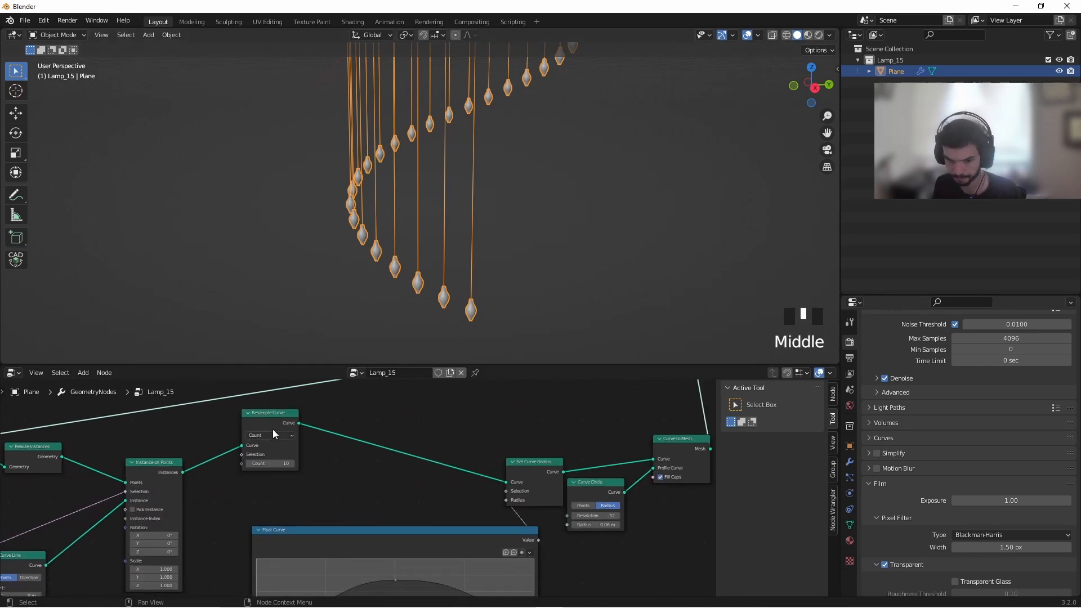
{"action": "left_click", "coordinate": [601, 489]}
{"action": "left_click", "coordinate": [680, 443], "text": "shift"}
{"action": "middle_click_drag", "start_coordinate": [636, 432], "coordinate": [453, 471]}
{"action": "scroll", "coordinate": [455, 474], "scroll_direction": "down", "scroll_amount": 7}
{"action": "key", "text": "shift+d"}
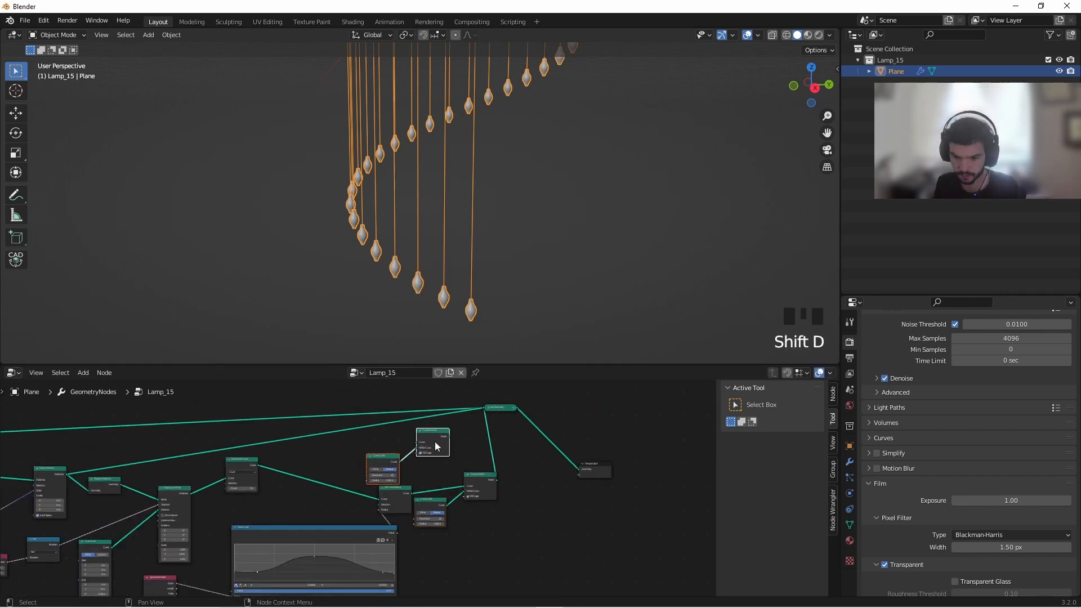
{"action": "left_click", "coordinate": [437, 441]}
Route the Scale Instances output through the copied Curve to Mesh node into Join Geometry, and dissolve the helper reroute
{"action": "scroll", "coordinate": [438, 441], "scroll_direction": "up", "scroll_amount": 6}
{"action": "right_click_drag", "start_coordinate": [351, 423], "coordinate": [342, 410], "text": "shift"}
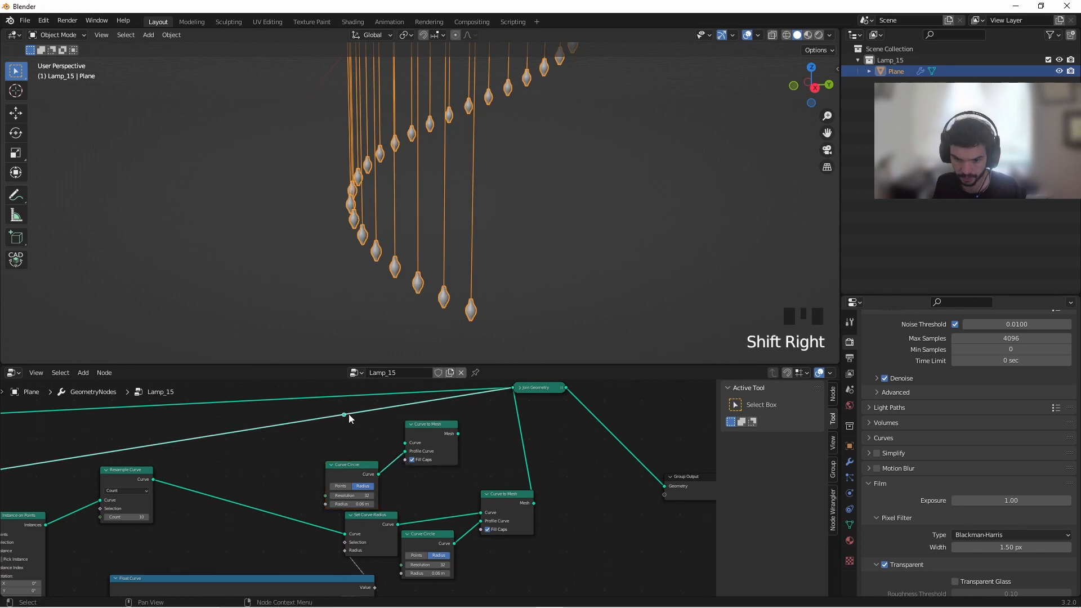
{"action": "scroll", "coordinate": [345, 416], "scroll_direction": "up", "scroll_amount": 4}
{"action": "left_click_drag", "start_coordinate": [344, 416], "coordinate": [429, 454]}
{"action": "middle_click_drag", "start_coordinate": [504, 411], "coordinate": [485, 442]}
{"action": "right_click_drag", "start_coordinate": [483, 411], "coordinate": [488, 450], "text": "ctrl"}
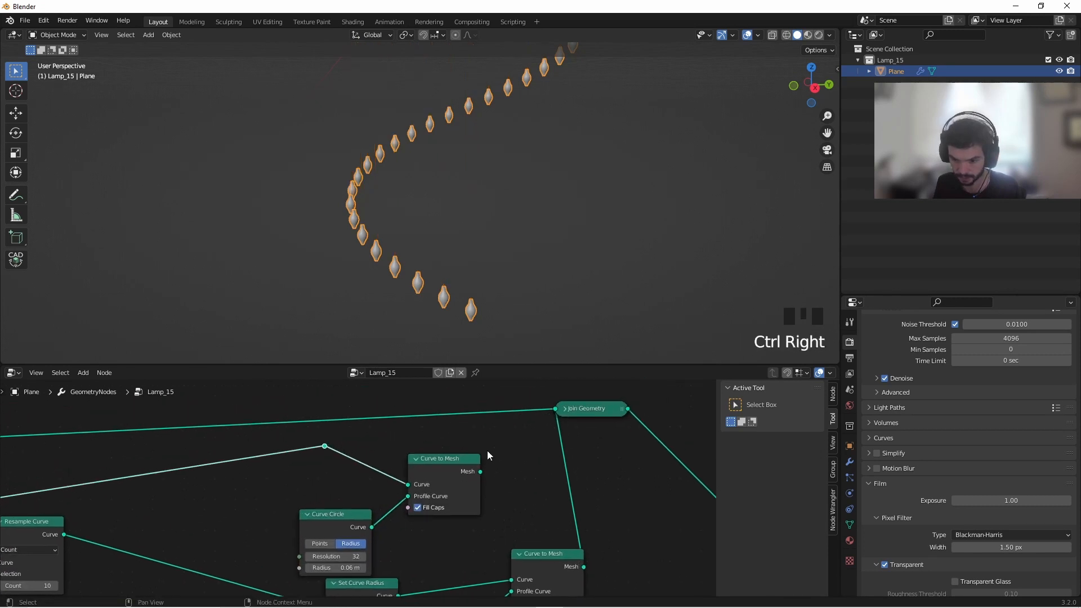
{"action": "left_click_drag", "start_coordinate": [479, 471], "coordinate": [556, 410]}
{"action": "left_click", "coordinate": [324, 445]}
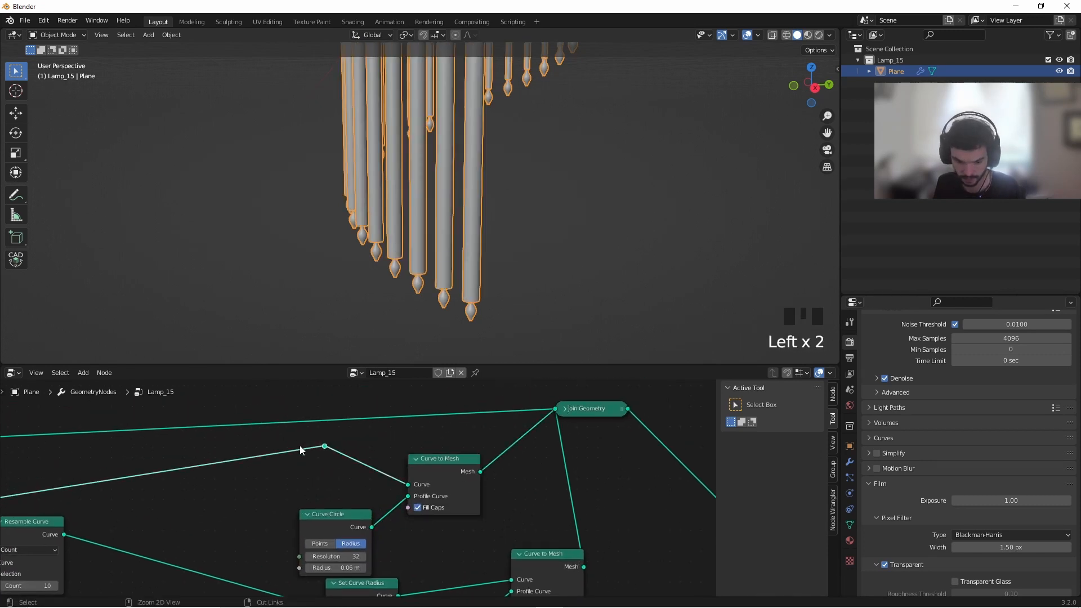
{"action": "key", "text": "ctrl+x"}
Reposition the copied Curve Circle and Curve to Mesh nodes together and collapse the Curve to Mesh node
{"action": "left_click_drag", "start_coordinate": [426, 517], "coordinate": [360, 544]}
{"action": "key", "text": "g"}
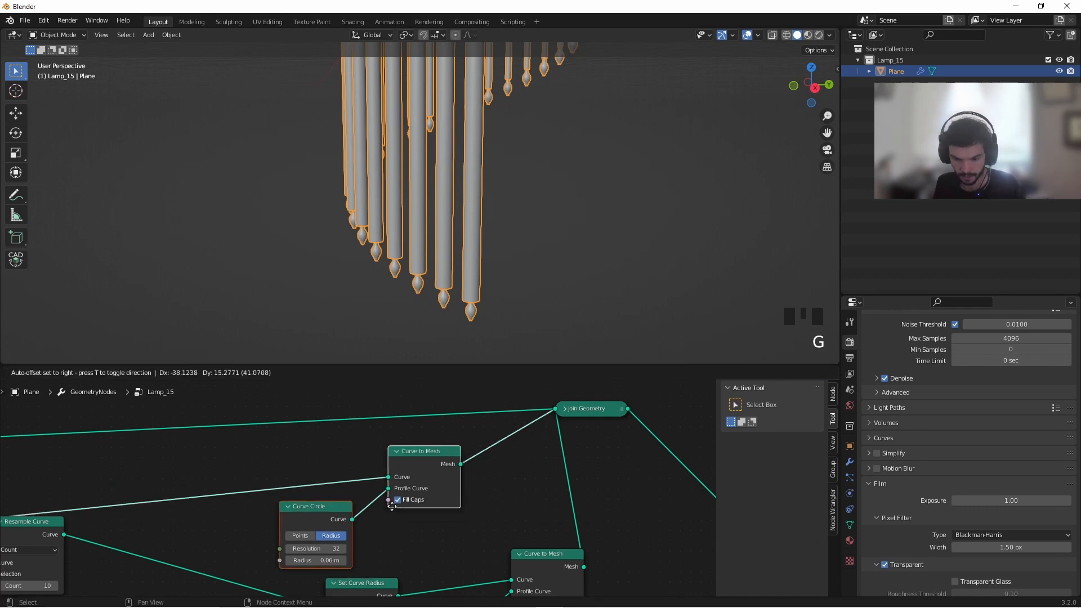
{"action": "left_click", "coordinate": [330, 535]}
{"action": "scroll", "coordinate": [330, 535], "scroll_direction": "up", "scroll_amount": 4}
{"action": "key", "text": "h"}
Set the radius of the copied Curve Circle to 0.01 m to thin the cables
{"action": "middle_click_drag", "start_coordinate": [269, 541], "coordinate": [472, 512]}
{"action": "left_click", "coordinate": [408, 448]}
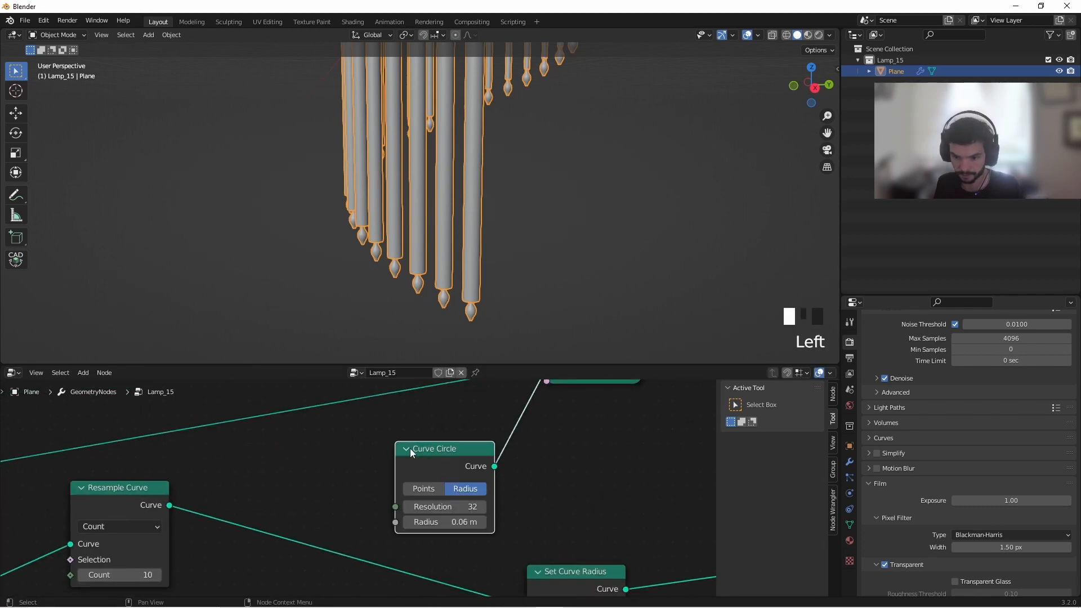
{"action": "scroll", "coordinate": [473, 470], "scroll_direction": "down", "scroll_amount": 6}
{"action": "left_click_drag", "start_coordinate": [471, 498], "coordinate": [465, 498], "text": "shift"}
{"action": "scroll", "coordinate": [485, 307], "scroll_direction": "up", "scroll_amount": 7}
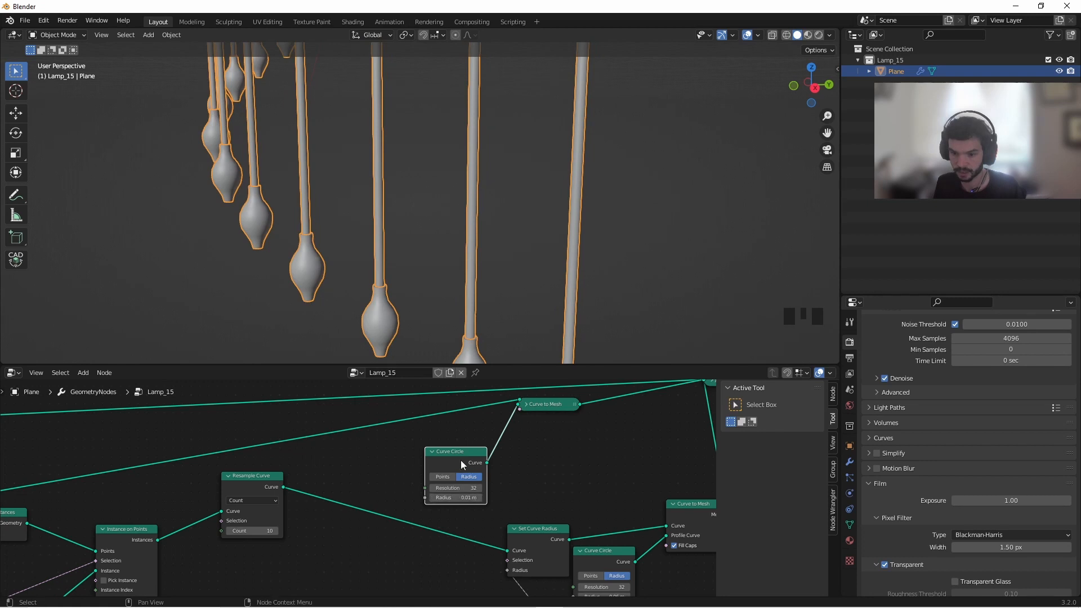
Insert a Set Curve Radius node on the link between Scale Instances and the cables' Curve to Mesh node
{"action": "scroll", "coordinate": [460, 490], "scroll_direction": "down", "scroll_amount": 2}
{"action": "key", "text": "shift+a"}
{"action": "type", "text": "s"}
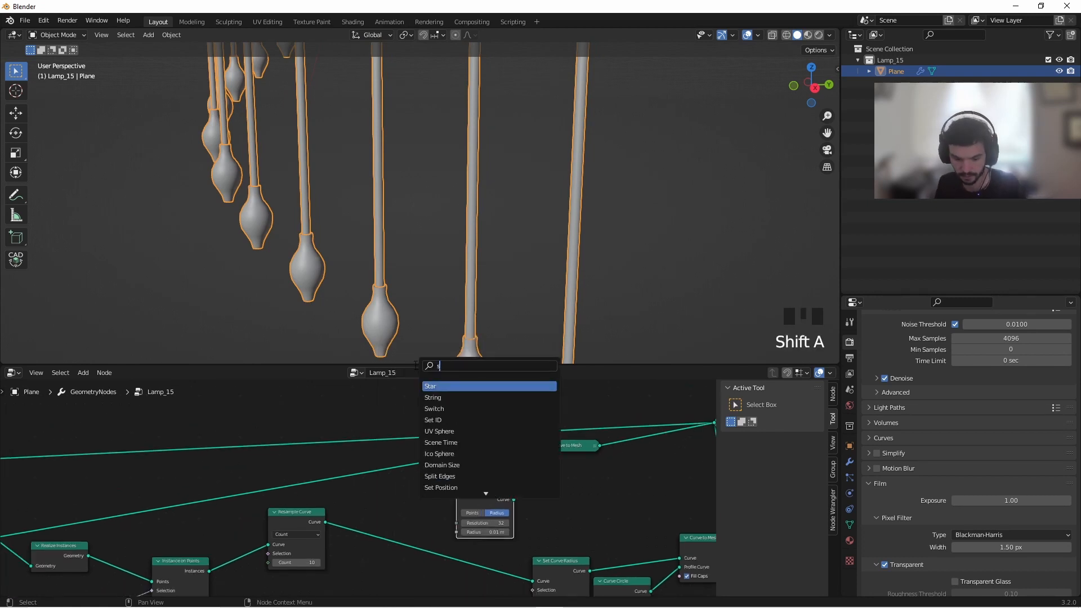
{"action": "type", "text": "et"}
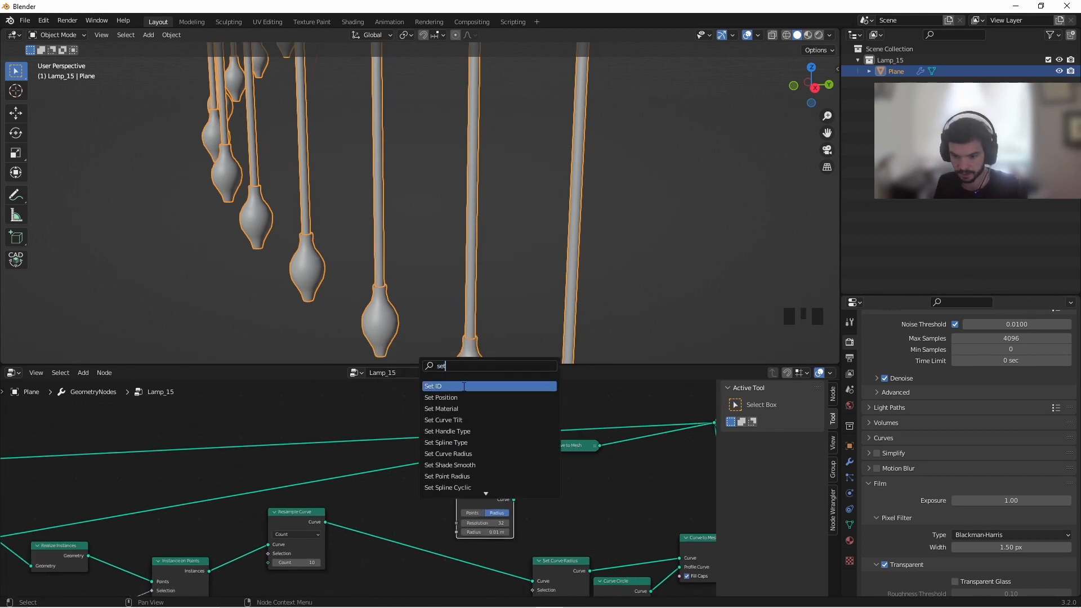
{"action": "type", "text": " c"}
{"action": "left_click", "coordinate": [465, 397]}
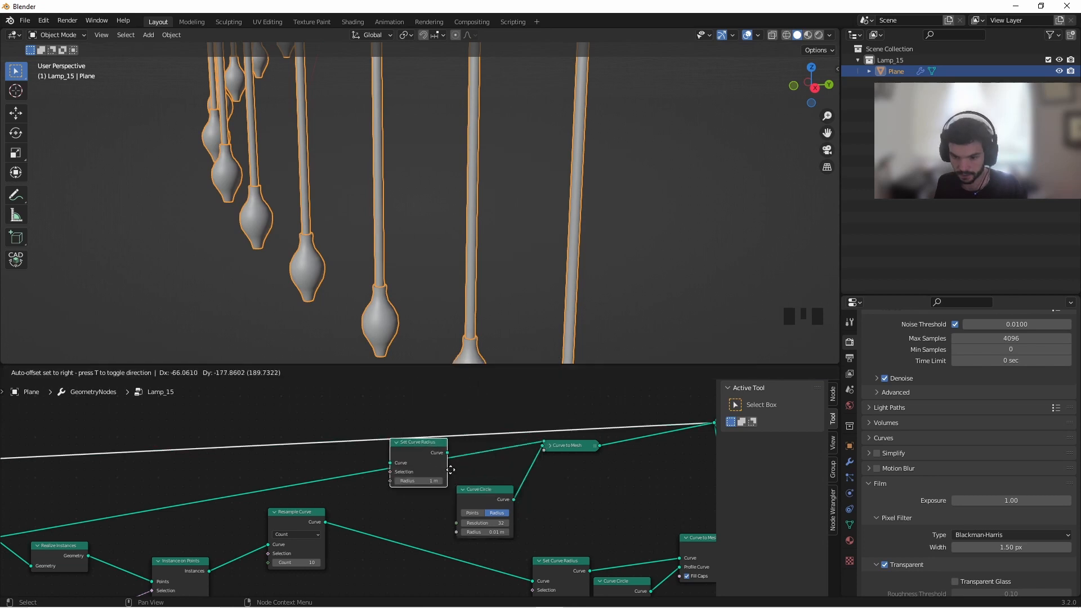
{"action": "left_click", "coordinate": [456, 470]}
Set the radius on the cables' Set Curve Radius node to 0.61 m
{"action": "scroll", "coordinate": [483, 496], "scroll_direction": "up", "scroll_amount": 3}
{"action": "mouse_move", "coordinate": [439, 481]}
{"action": "left_mouse_down", "text": "shift"}
{"action": "mouse_move", "coordinate": [408, 481]}
{"action": "mouse_move", "coordinate": [456, 481]}
{"action": "left_mouse_up", "text": "shift"}
{"action": "scroll", "coordinate": [374, 276], "scroll_direction": "down", "scroll_amount": 6}
{"action": "scroll", "coordinate": [374, 276], "scroll_direction": "up", "scroll_amount": 5}
{"action": "scroll", "coordinate": [481, 443], "scroll_direction": "down", "scroll_amount": 7}
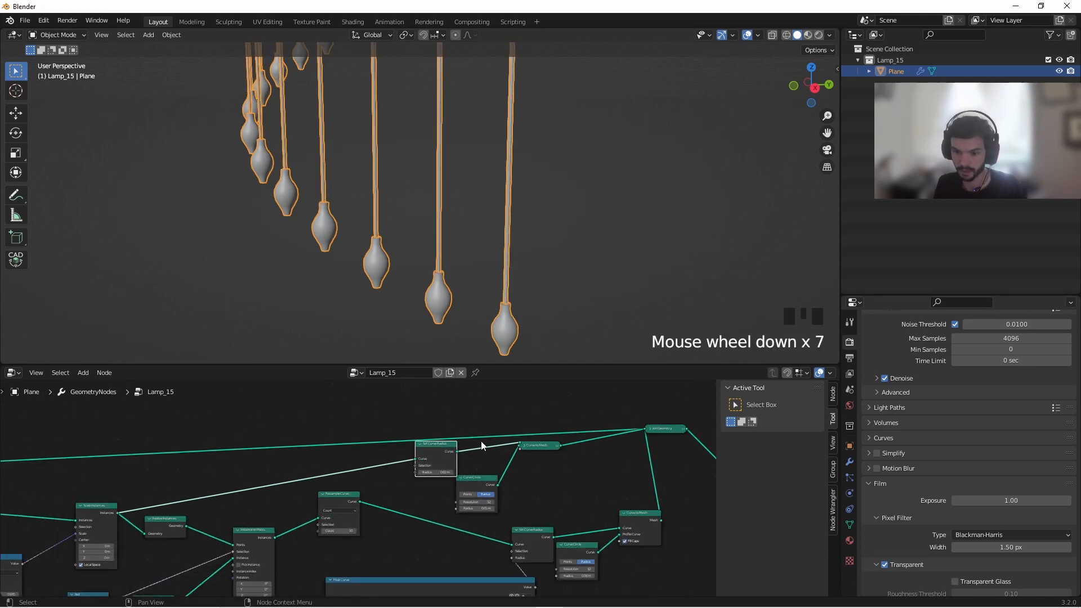
Add two reroutes on the main circle's link to Join Geometry and move them up clear of the other nodes
{"action": "middle_click_drag", "start_coordinate": [547, 464], "coordinate": [522, 500]}
{"action": "right_click_drag", "start_coordinate": [350, 484], "coordinate": [354, 480], "text": "shift"}
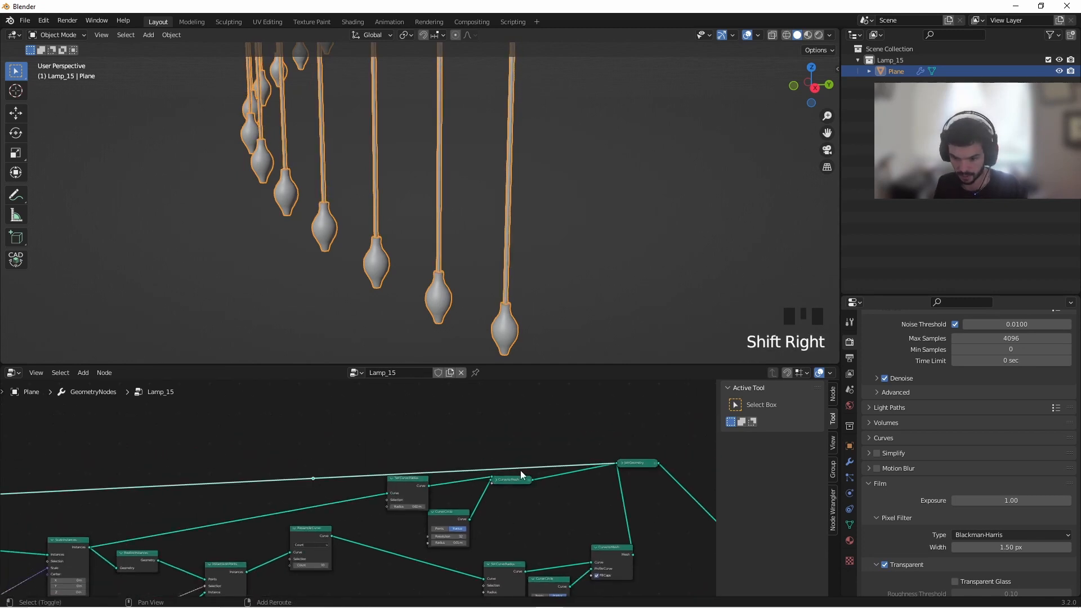
{"action": "right_click_drag", "start_coordinate": [494, 476], "coordinate": [487, 463], "text": "shift"}
{"action": "key", "text": "g"}
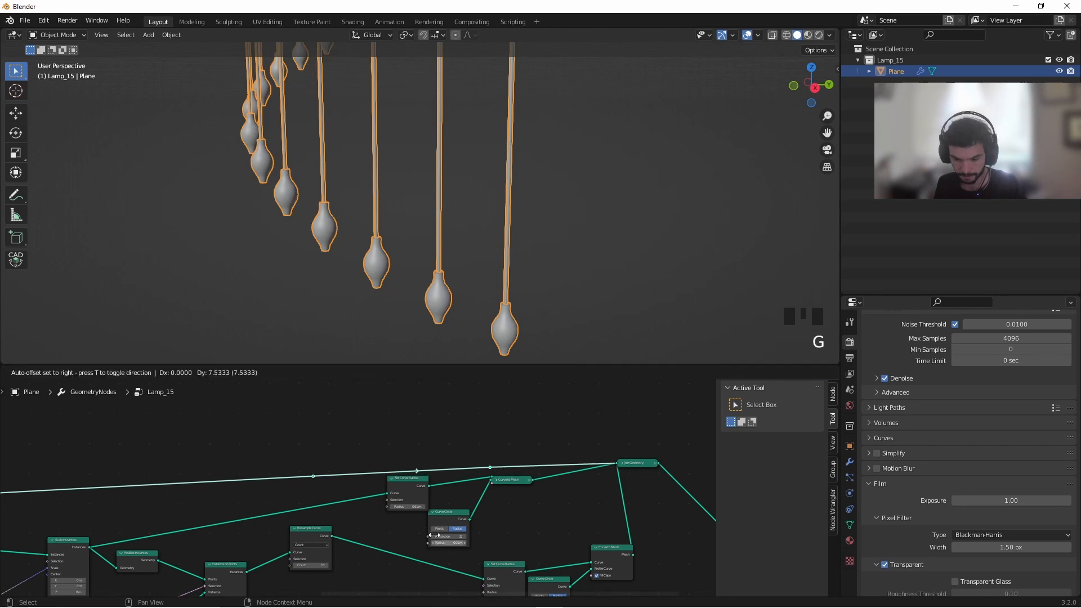
{"action": "left_click", "coordinate": [418, 404]}
{"action": "scroll", "coordinate": [482, 150], "scroll_direction": "down", "scroll_amount": 7}
{"action": "middle_click_drag", "start_coordinate": [483, 150], "coordinate": [507, 149], "text": "shift"}
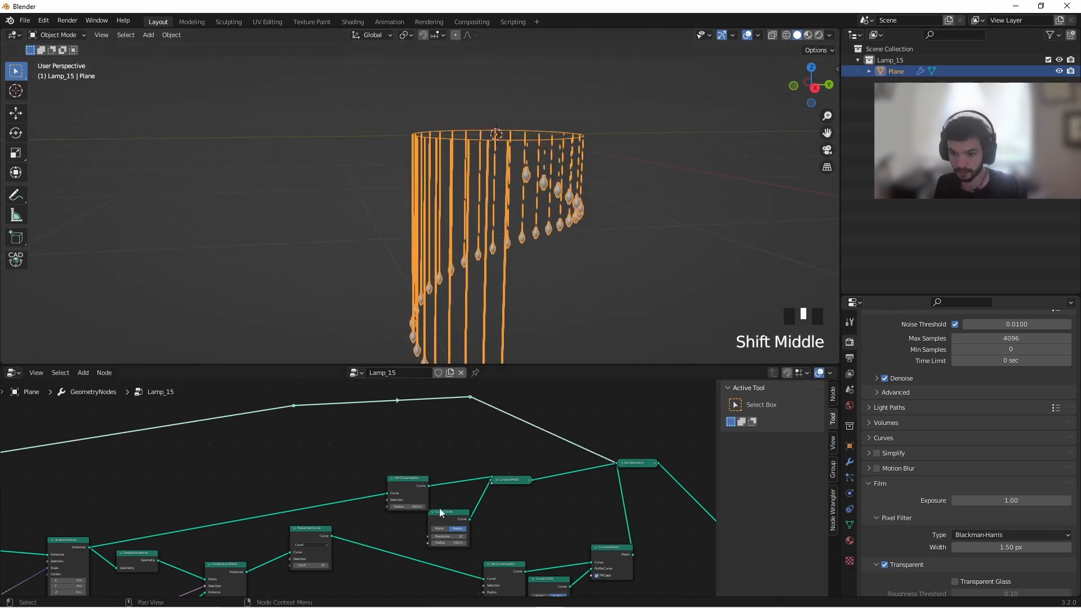
Duplicate the cables' Curve Circle and Curve to Mesh nodes and place the copies below the rerouted main circle link
{"action": "scroll", "coordinate": [440, 508], "scroll_direction": "up", "scroll_amount": 5}
{"action": "left_click", "coordinate": [461, 457]}
{"action": "left_click", "coordinate": [553, 468]}
{"action": "left_click", "coordinate": [463, 517], "text": "shift"}
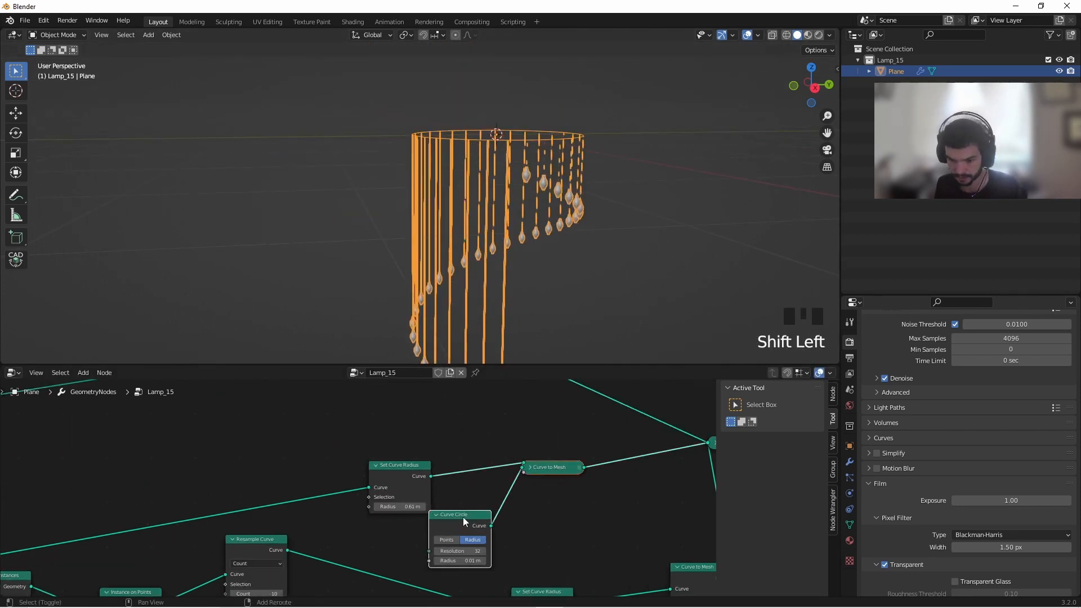
{"action": "middle_click_drag", "start_coordinate": [552, 527], "coordinate": [587, 559]}
{"action": "key", "text": "shift+d"}
{"action": "left_click", "coordinate": [379, 461]}
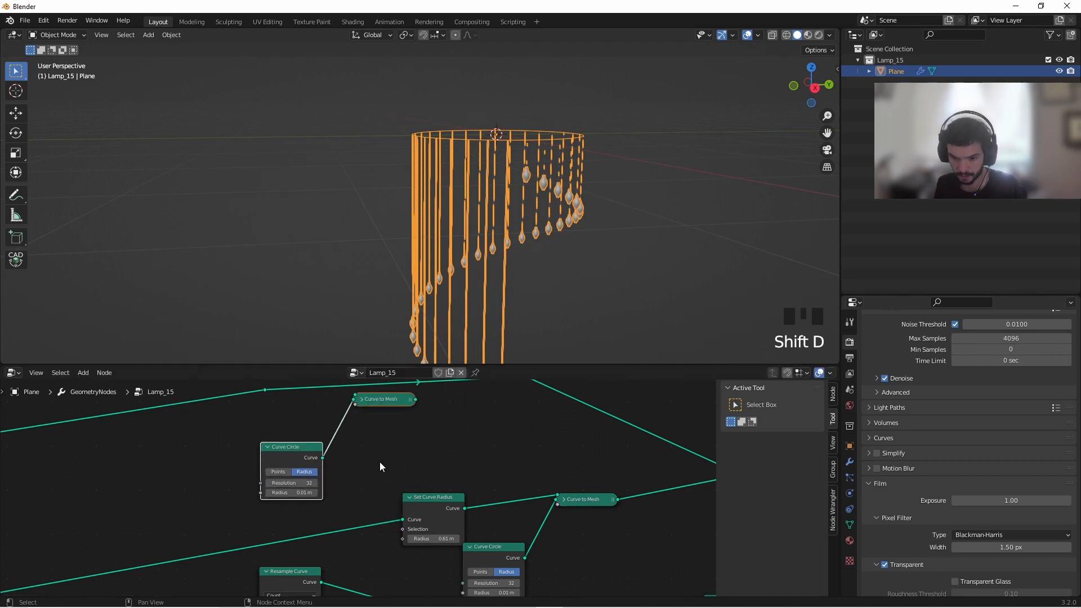
Expand the new Curve to Mesh node and wire it between the two reroutes, aligning it with their link
{"action": "left_click", "coordinate": [362, 400]}
{"action": "middle_click_drag", "start_coordinate": [363, 400], "coordinate": [457, 465]}
{"action": "left_click", "coordinate": [457, 464]}
{"action": "left_click_drag", "start_coordinate": [345, 452], "coordinate": [433, 485]}
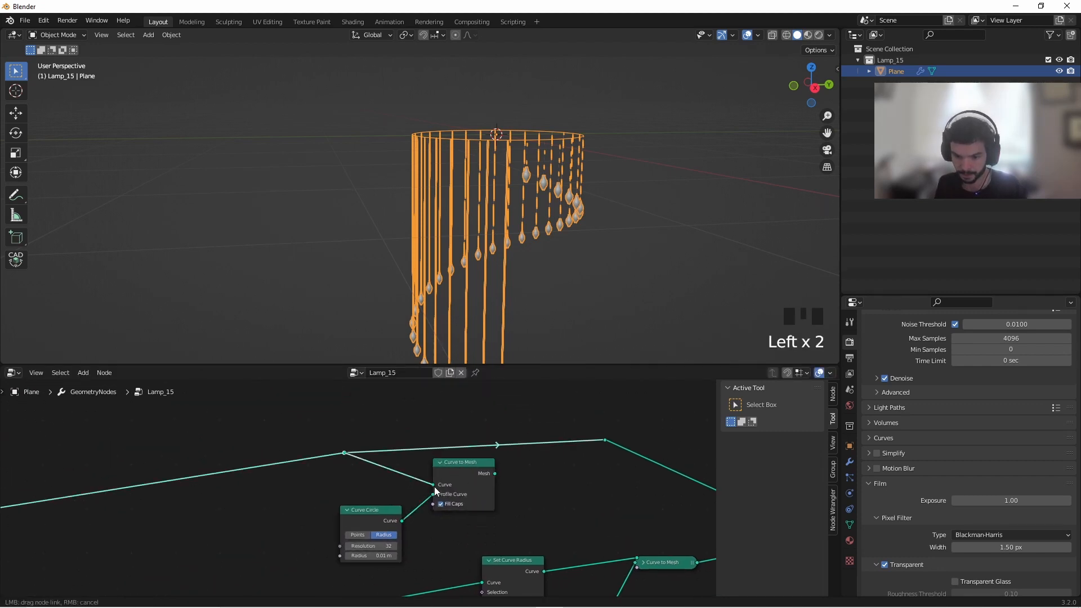
{"action": "left_click_drag", "start_coordinate": [495, 473], "coordinate": [589, 446]}
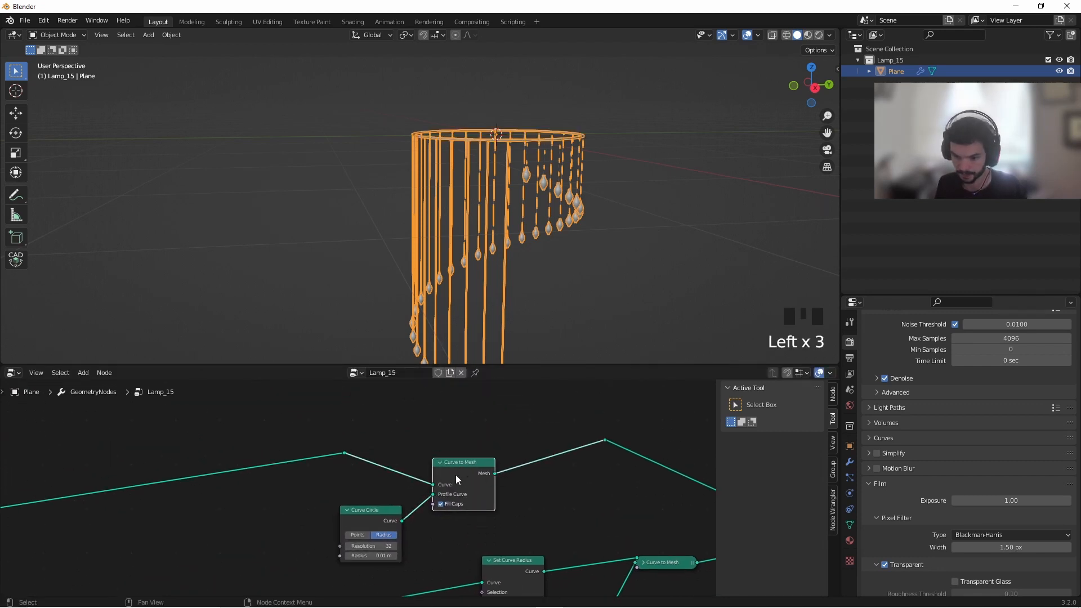
{"action": "left_click_drag", "start_coordinate": [456, 478], "coordinate": [465, 437]}
Set the radius of the top ring's profile Curve Circle to 0.05 m and deselect the lamp
{"action": "scroll", "coordinate": [420, 445], "scroll_direction": "down", "scroll_amount": 6}
{"action": "scroll", "coordinate": [441, 437], "scroll_direction": "up", "scroll_amount": 3}
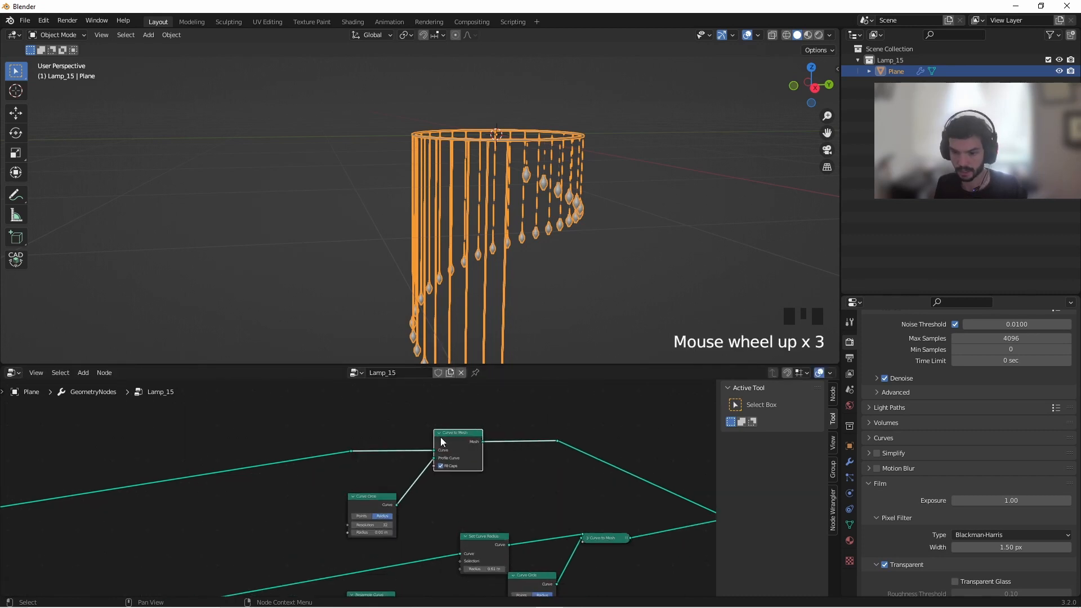
{"action": "scroll", "coordinate": [456, 272], "scroll_direction": "up", "scroll_amount": 5}
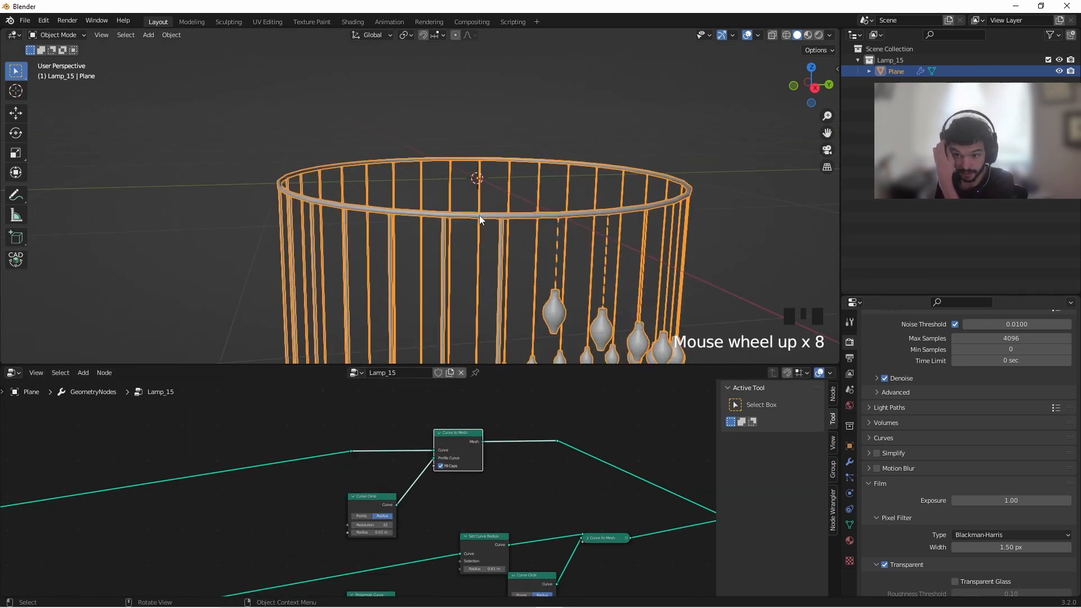
{"action": "scroll", "coordinate": [346, 535], "scroll_direction": "up", "scroll_amount": 5}
{"action": "left_click_drag", "start_coordinate": [382, 531], "coordinate": [391, 531], "text": "shift"}
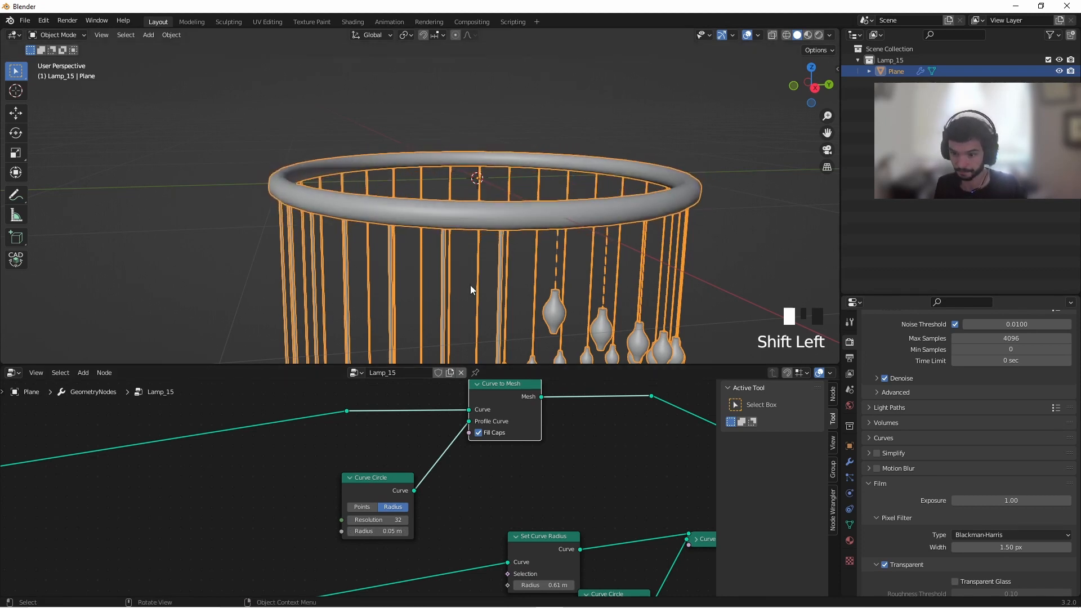
{"action": "scroll", "coordinate": [485, 284], "scroll_direction": "down", "scroll_amount": 7}
{"action": "left_click", "coordinate": [597, 239]}
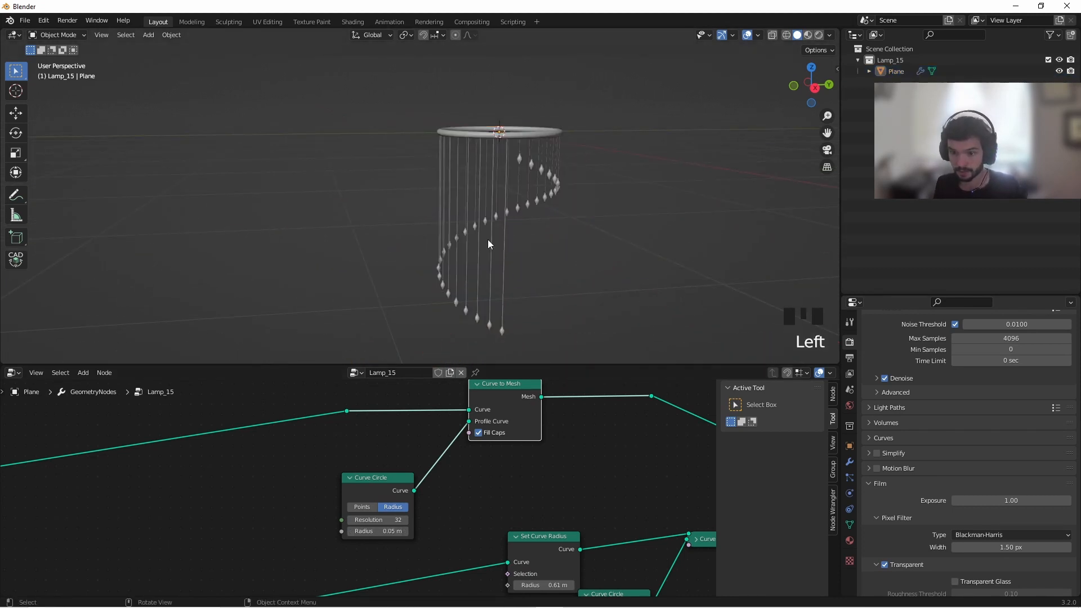
Set the value of the Multiply node controlling the cable lengths to 1.830 to stretch the spiral
{"action": "middle_click_drag", "start_coordinate": [488, 238], "coordinate": [448, 338]}
{"action": "scroll", "coordinate": [394, 484], "scroll_direction": "down", "scroll_amount": 7}
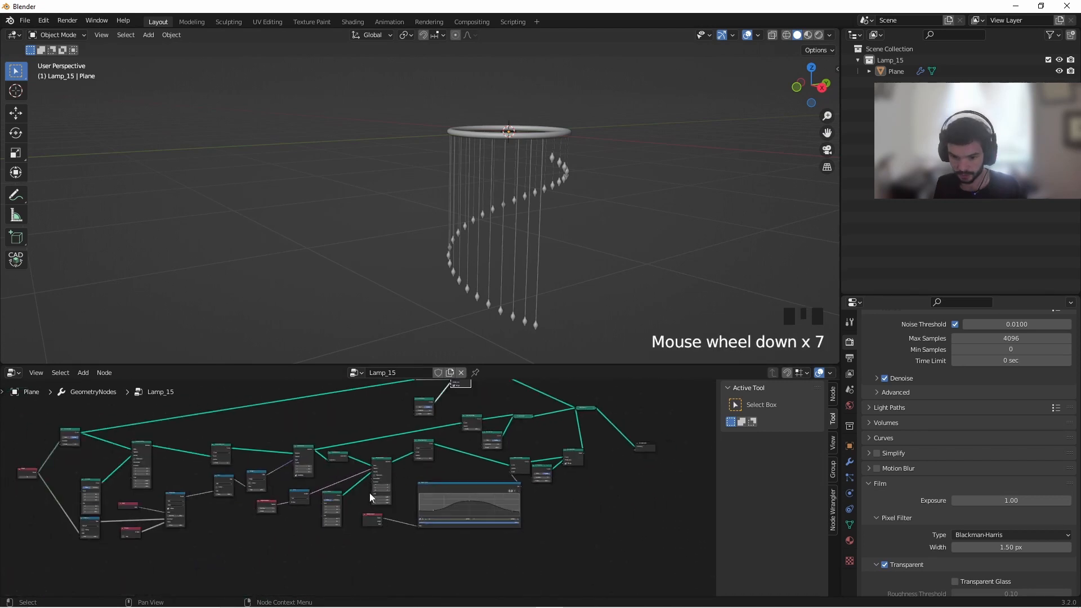
{"action": "middle_click_drag", "start_coordinate": [369, 492], "coordinate": [480, 453]}
{"action": "middle_click_drag", "start_coordinate": [302, 518], "coordinate": [389, 496]}
{"action": "scroll", "coordinate": [398, 490], "scroll_direction": "up", "scroll_amount": 5}
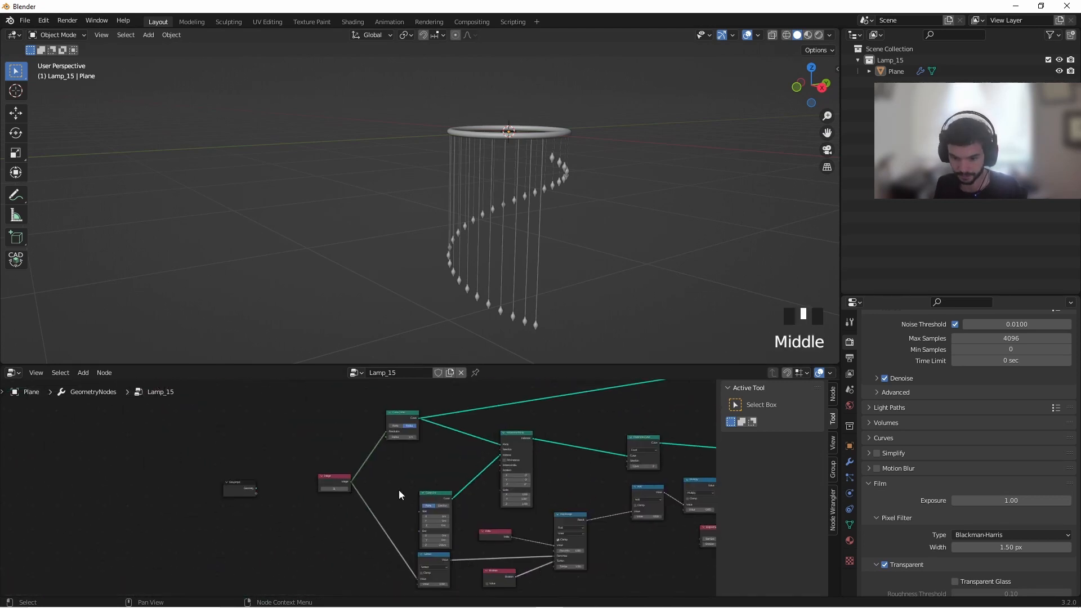
{"action": "middle_click_drag", "start_coordinate": [498, 471], "coordinate": [362, 451]}
{"action": "scroll", "coordinate": [338, 468], "scroll_direction": "down", "scroll_amount": 4}
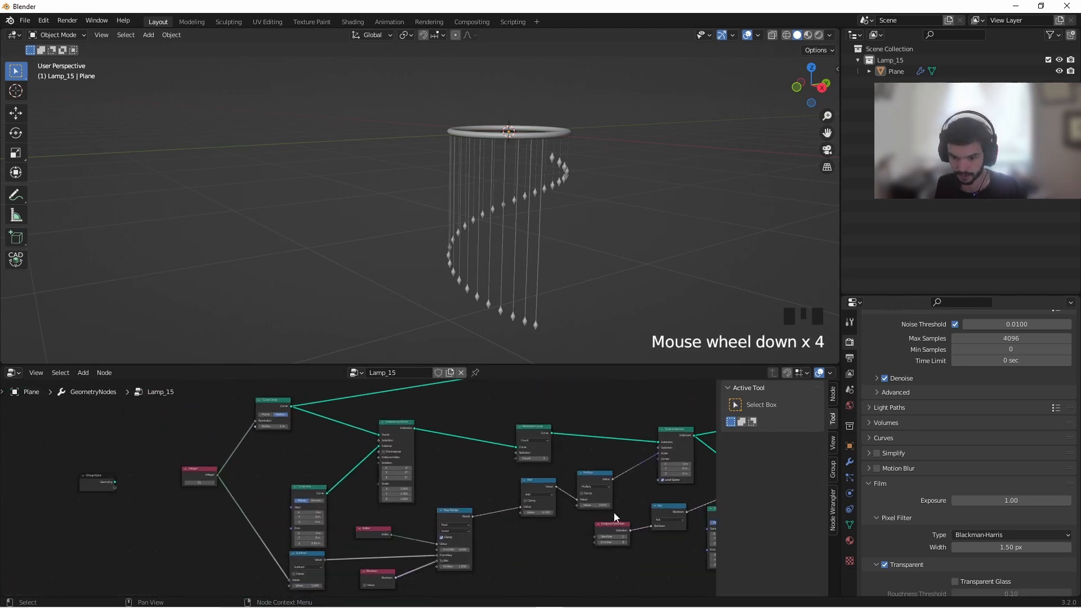
{"action": "scroll", "coordinate": [309, 488], "scroll_direction": "up", "scroll_amount": 5}
{"action": "left_click_drag", "start_coordinate": [329, 482], "coordinate": [380, 483], "text": "shift"}
Set the End Z of the Curve Line that forms the cables to -4.76 m
{"action": "middle_click_drag", "start_coordinate": [223, 540], "coordinate": [529, 475]}
{"action": "scroll", "coordinate": [295, 475], "scroll_direction": "down", "scroll_amount": 2}
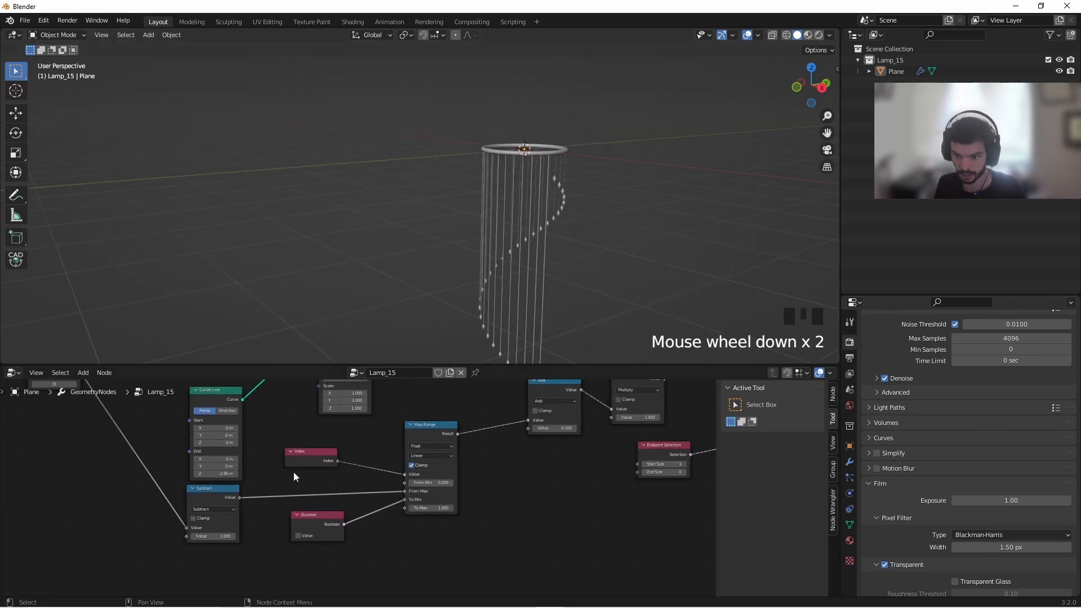
{"action": "scroll", "coordinate": [214, 476], "scroll_direction": "up", "scroll_amount": 3}
{"action": "left_click_drag", "start_coordinate": [213, 475], "coordinate": [163, 476], "text": "shift"}
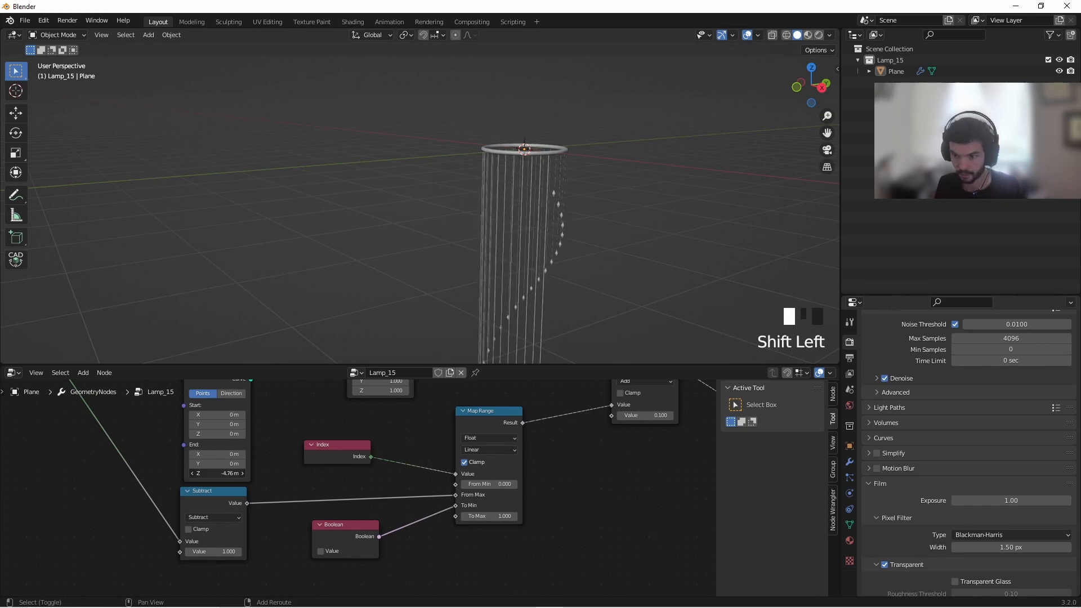
{"action": "middle_click_drag", "start_coordinate": [673, 446], "coordinate": [412, 487]}
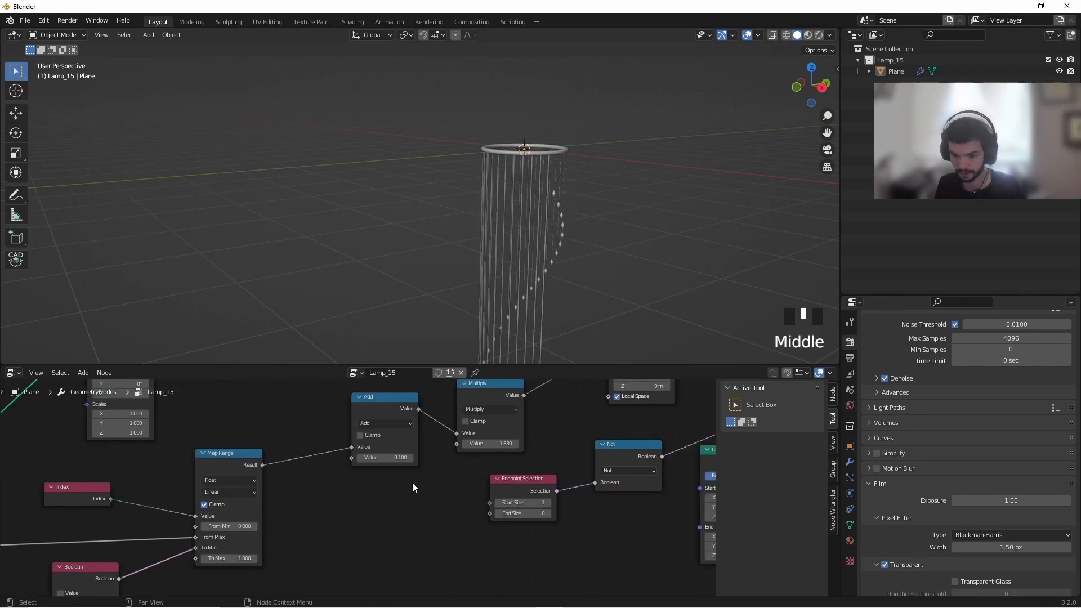
Set the value of the Multiply node controlling the cable lengths to 1.180
{"action": "left_click_drag", "start_coordinate": [497, 445], "coordinate": [476, 445], "text": "shift"}
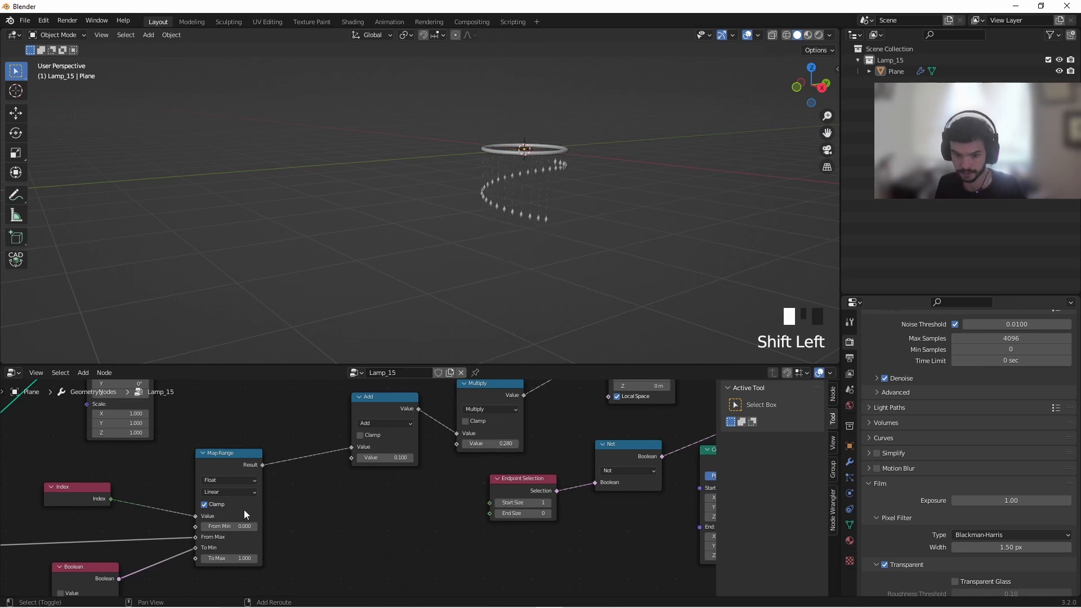
{"action": "middle_click_drag", "start_coordinate": [210, 495], "coordinate": [364, 479]}
{"action": "middle_click_drag", "start_coordinate": [154, 507], "coordinate": [185, 508]}
{"action": "left_click_drag", "start_coordinate": [166, 501], "coordinate": [160, 502], "text": "shift"}
{"action": "key", "text": "ctrl+z"}
{"action": "middle_click_drag", "start_coordinate": [531, 504], "coordinate": [260, 532]}
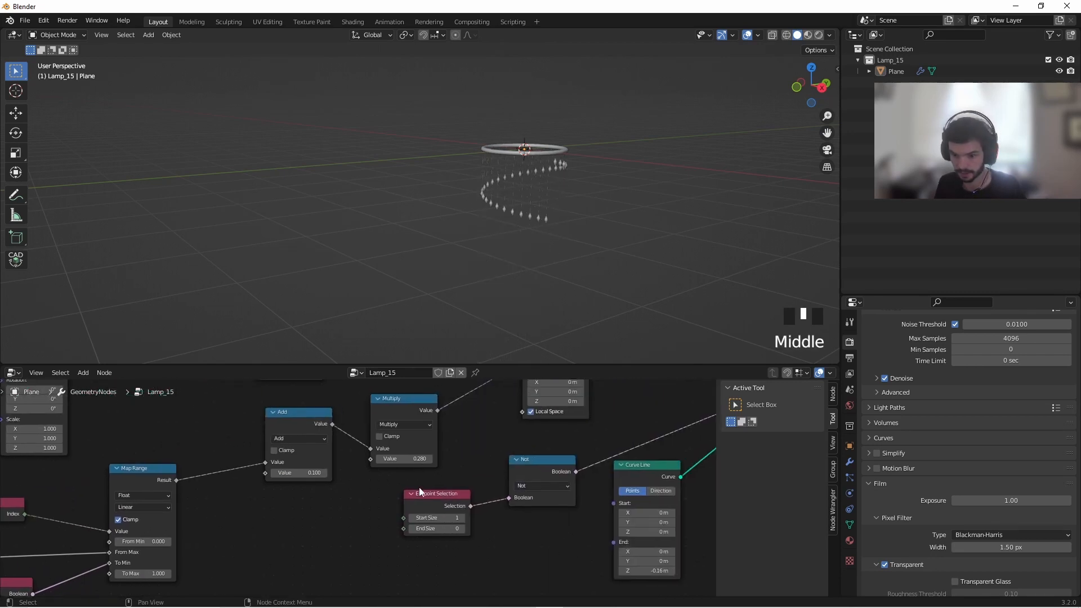
{"action": "middle_click_drag", "start_coordinate": [398, 460], "coordinate": [428, 464]}
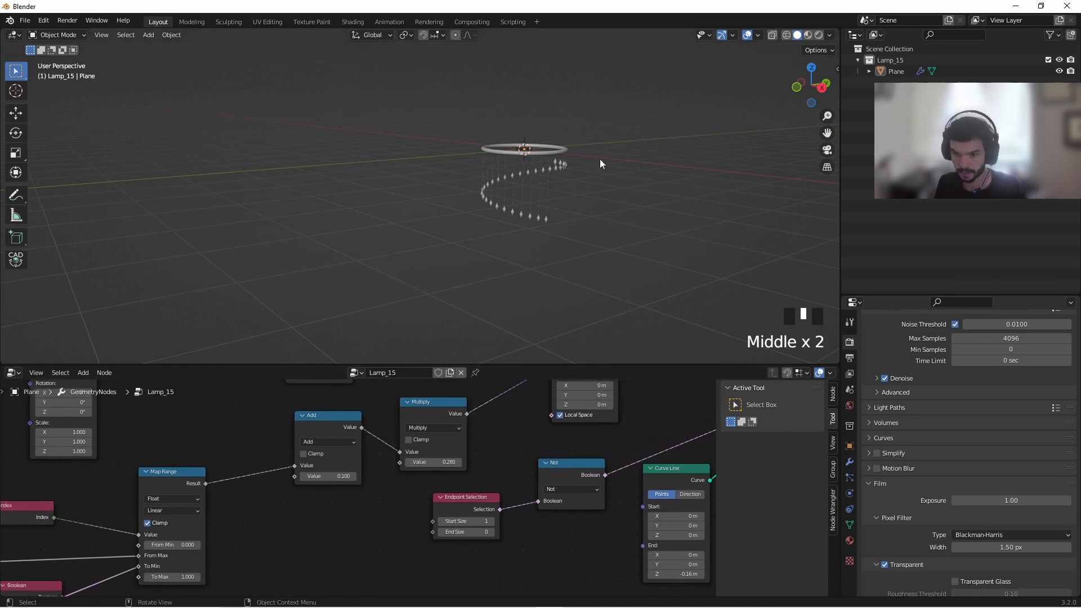
{"action": "left_click_drag", "start_coordinate": [432, 462], "coordinate": [484, 462]}
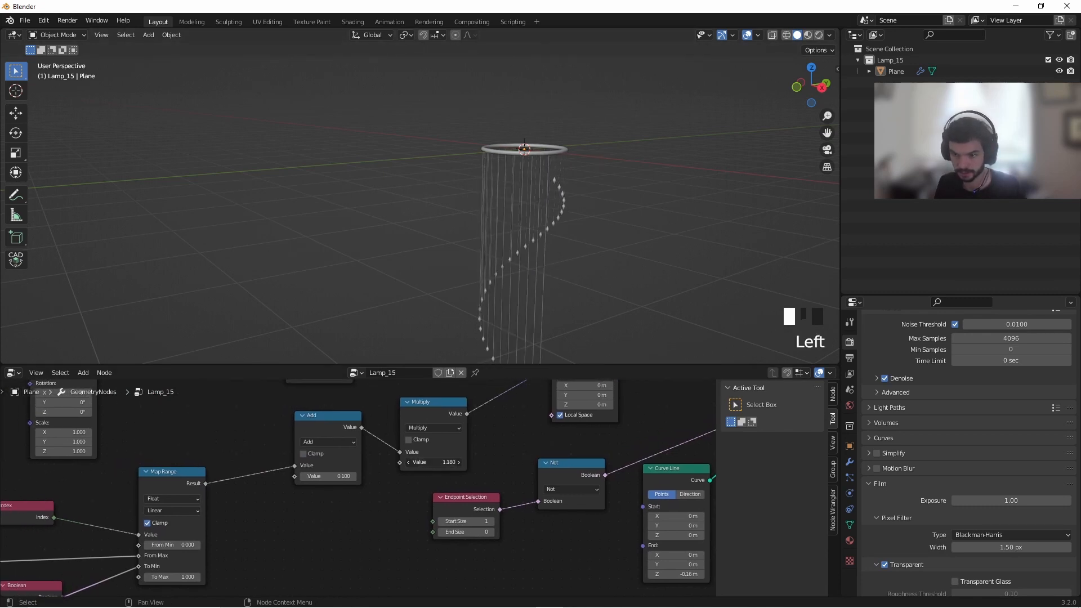
Set the End Z of the Curve Line that forms the cables to -1.28 m
{"action": "scroll", "coordinate": [281, 507], "scroll_direction": "down", "scroll_amount": 2}
{"action": "middle_click_drag", "start_coordinate": [281, 507], "coordinate": [288, 512]}
{"action": "scroll", "coordinate": [249, 514], "scroll_direction": "up", "scroll_amount": 6}
{"action": "left_click_drag", "start_coordinate": [242, 501], "coordinate": [276, 502], "text": "shift"}
Set the value of the Add node between Map Range and Multiply to 1.380 to lower the whole spiral
{"action": "middle_click_drag", "start_coordinate": [667, 467], "coordinate": [467, 482]}
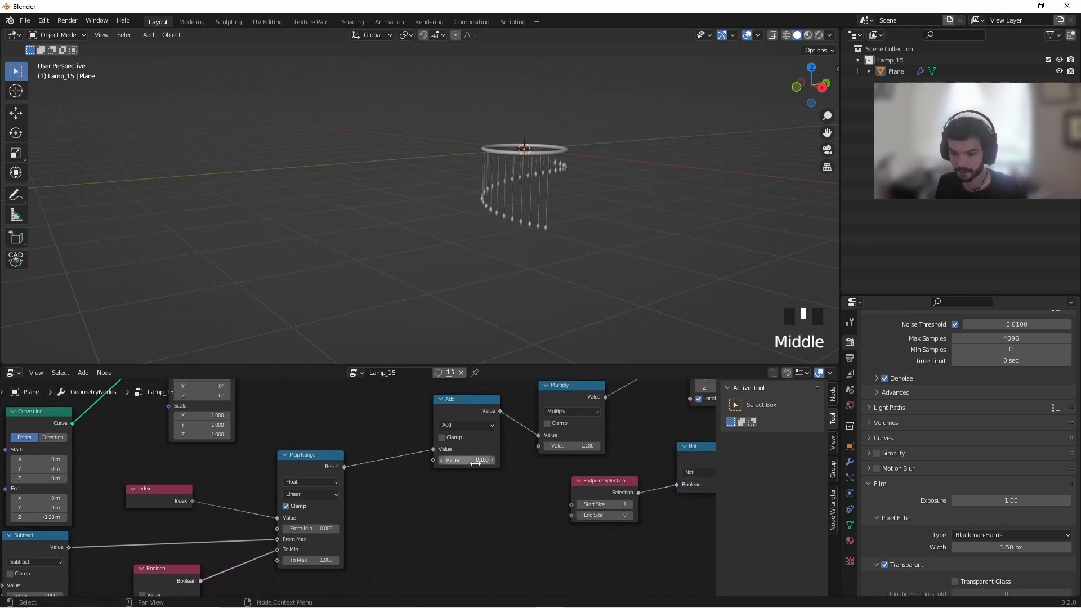
{"action": "left_click_drag", "start_coordinate": [476, 460], "coordinate": [554, 460], "text": "shift"}
{"action": "middle_click_drag", "start_coordinate": [490, 250], "coordinate": [504, 243]}
{"action": "scroll", "coordinate": [529, 293], "scroll_direction": "up", "scroll_amount": 5}
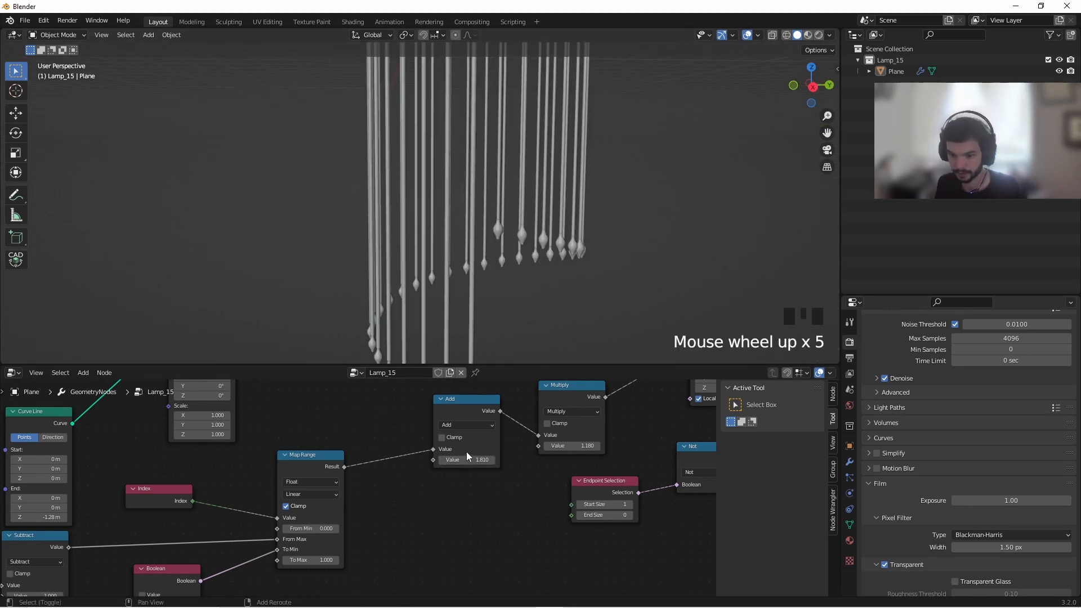
{"action": "left_click_drag", "start_coordinate": [467, 459], "coordinate": [446, 460], "text": "shift"}
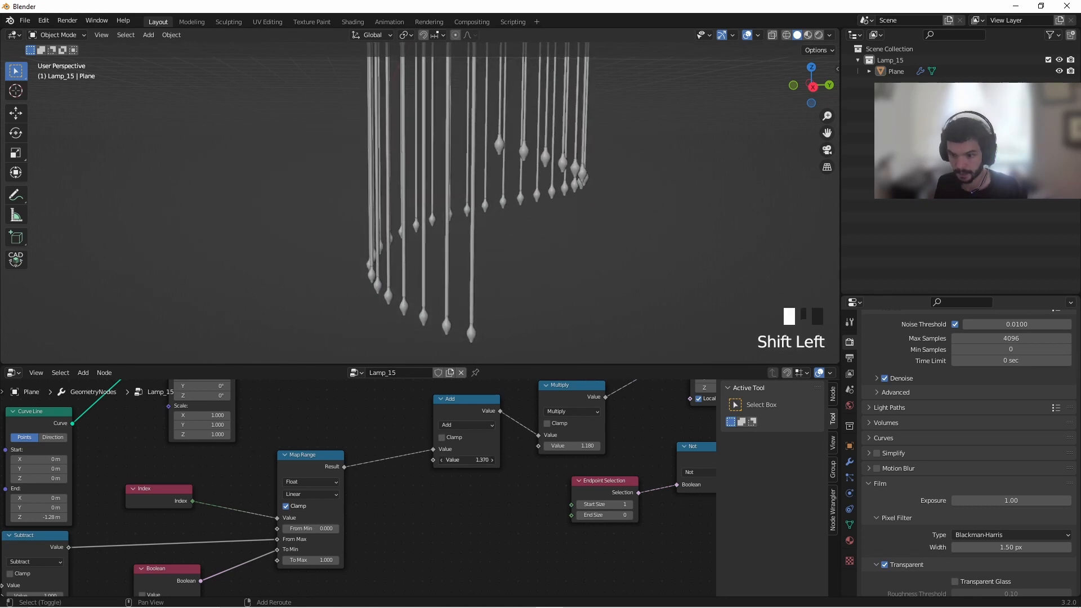
Wire the Realize Instances output into the cables' Set Curve Radius node and move Realize Instances in line with Scale Instances
{"action": "middle_click_drag", "start_coordinate": [447, 460], "coordinate": [335, 529]}
{"action": "scroll", "coordinate": [380, 505], "scroll_direction": "down", "scroll_amount": 7}
{"action": "middle_click_drag", "start_coordinate": [413, 502], "coordinate": [313, 499]}
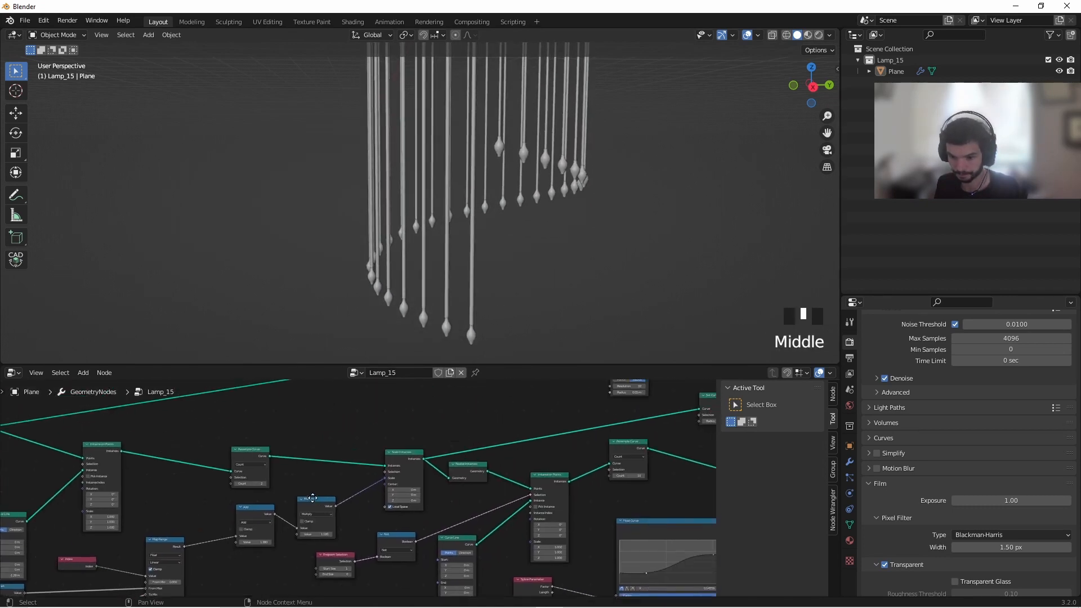
{"action": "scroll", "coordinate": [415, 471], "scroll_direction": "down", "scroll_amount": 1}
{"action": "middle_click_drag", "start_coordinate": [415, 471], "coordinate": [304, 528]}
{"action": "scroll", "coordinate": [293, 526], "scroll_direction": "down", "scroll_amount": 1}
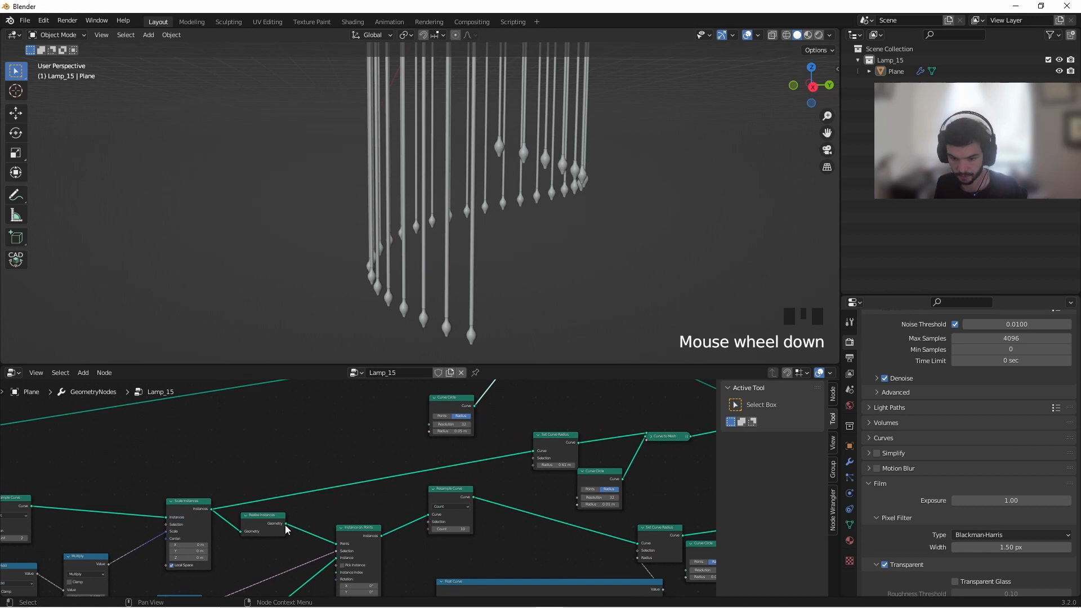
{"action": "left_click_drag", "start_coordinate": [285, 525], "coordinate": [533, 451]}
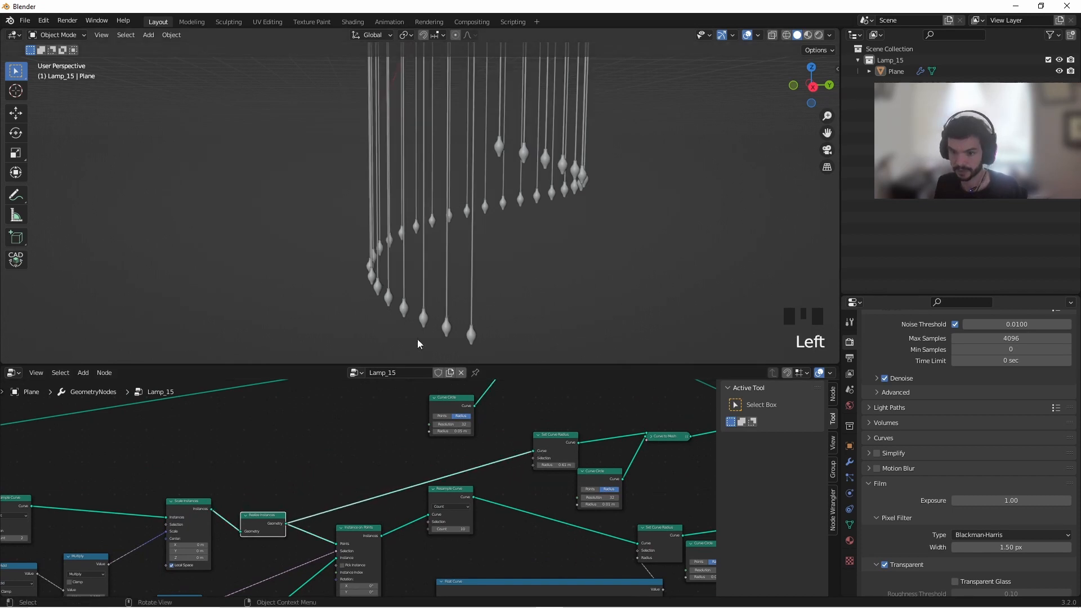
{"action": "left_click_drag", "start_coordinate": [263, 515], "coordinate": [278, 482]}
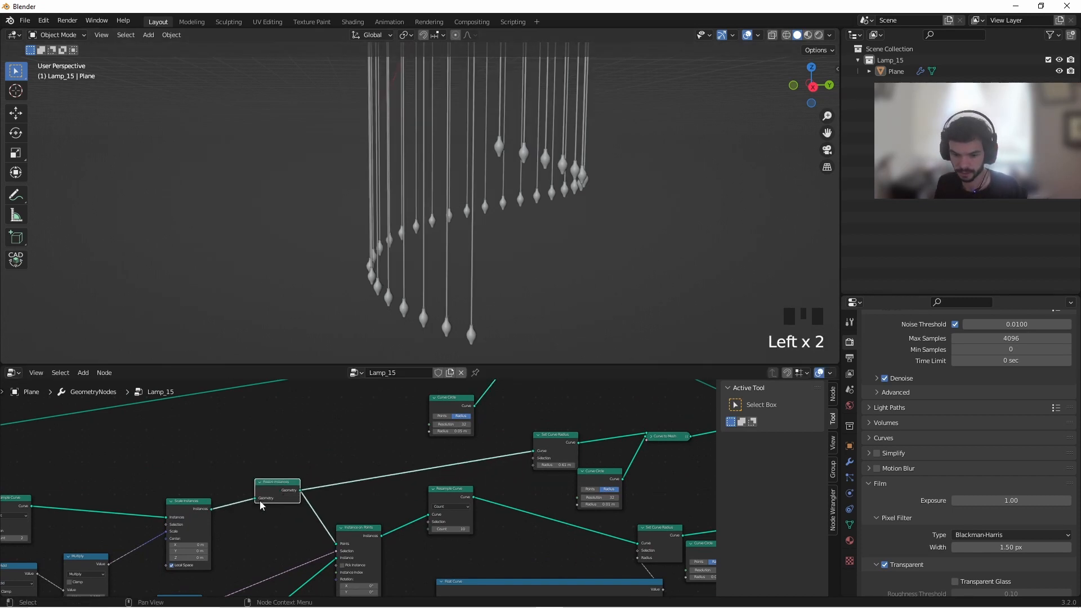
{"action": "scroll", "coordinate": [261, 505], "scroll_direction": "up", "scroll_amount": 5}
{"action": "middle_click_drag", "start_coordinate": [487, 200], "coordinate": [486, 221]}
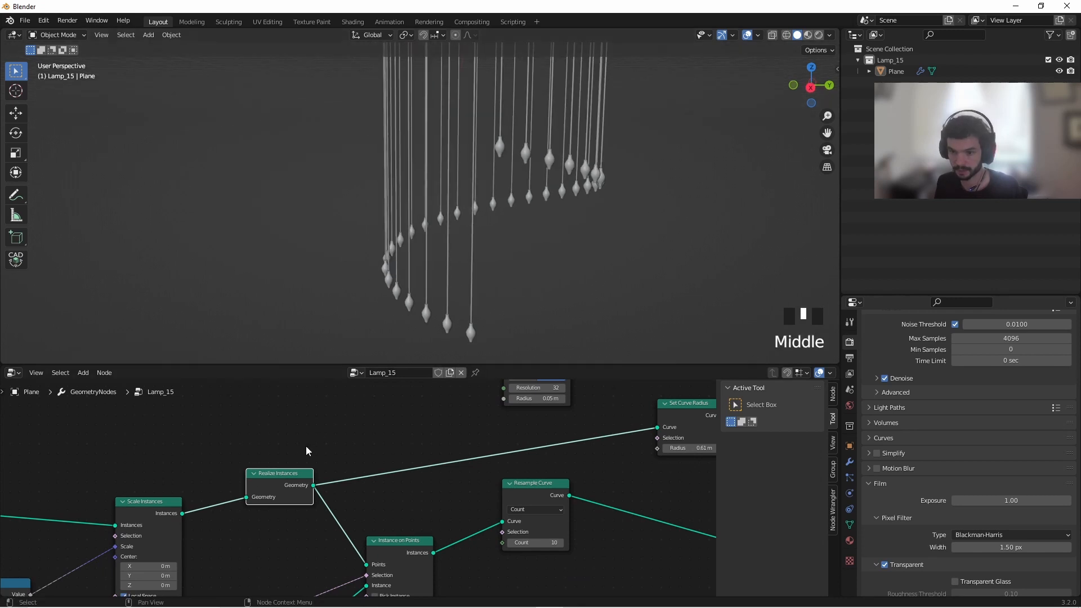
Set the cable length Multiply value to 0.950 and the count of the cables' Resample Curve to 4
{"action": "scroll", "coordinate": [478, 307], "scroll_direction": "down", "scroll_amount": 5}
{"action": "middle_click_drag", "start_coordinate": [415, 394], "coordinate": [622, 383]}
{"action": "middle_click_drag", "start_coordinate": [250, 526], "coordinate": [472, 402]}
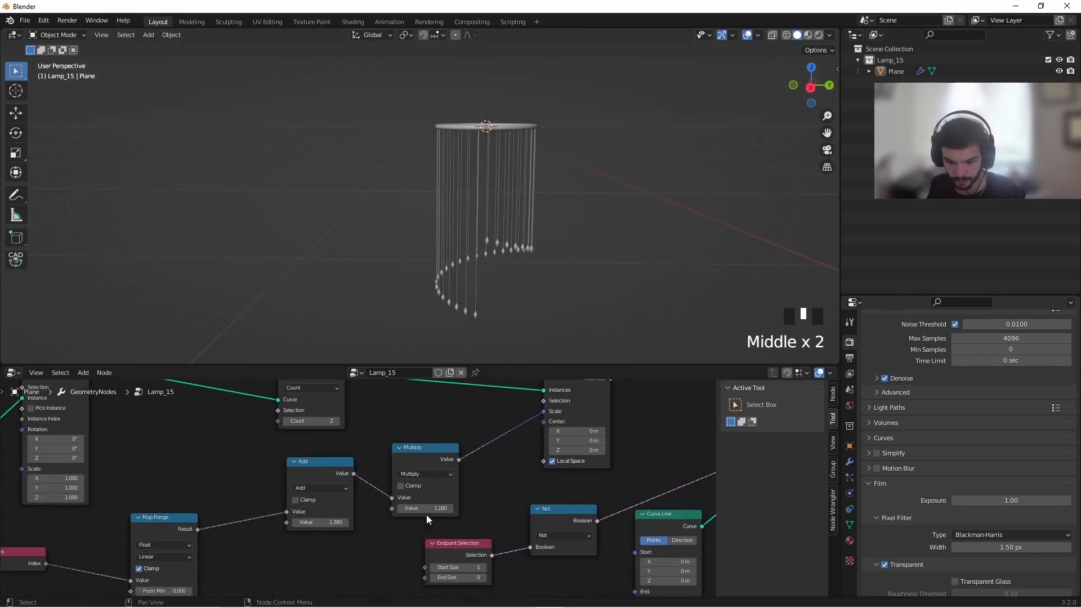
{"action": "left_click_drag", "start_coordinate": [427, 510], "coordinate": [366, 498], "text": "shift"}
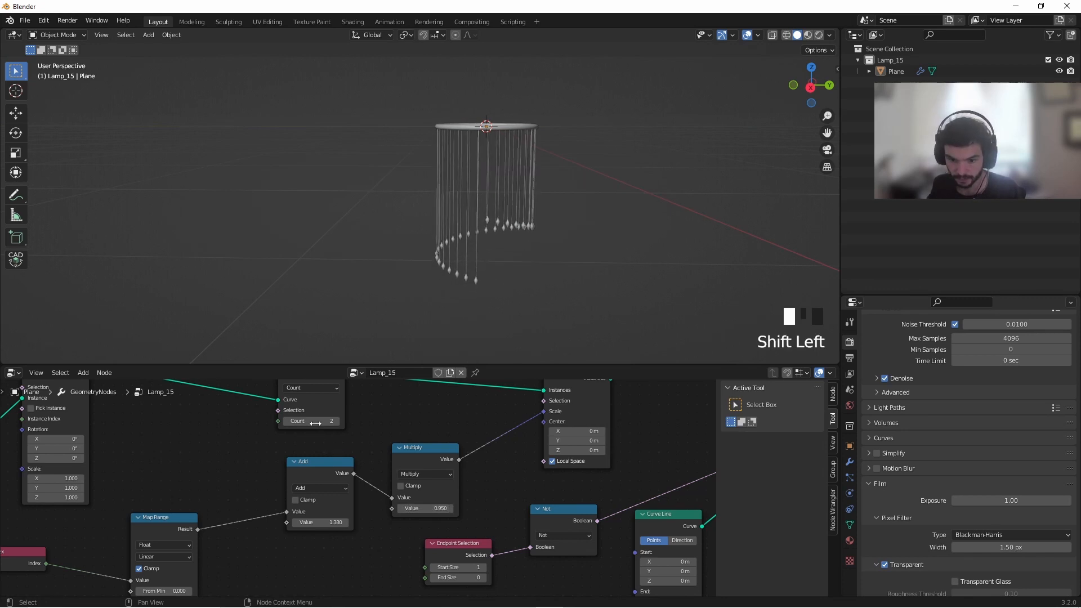
{"action": "left_click_drag", "start_coordinate": [316, 422], "coordinate": [406, 422]}
{"action": "middle_click_drag", "start_coordinate": [503, 120], "coordinate": [457, 237]}
Split the geometry node editor into two side-by-side areas
{"action": "left_click_drag", "start_coordinate": [843, 372], "coordinate": [301, 390]}
{"action": "left_click", "coordinate": [303, 374]}
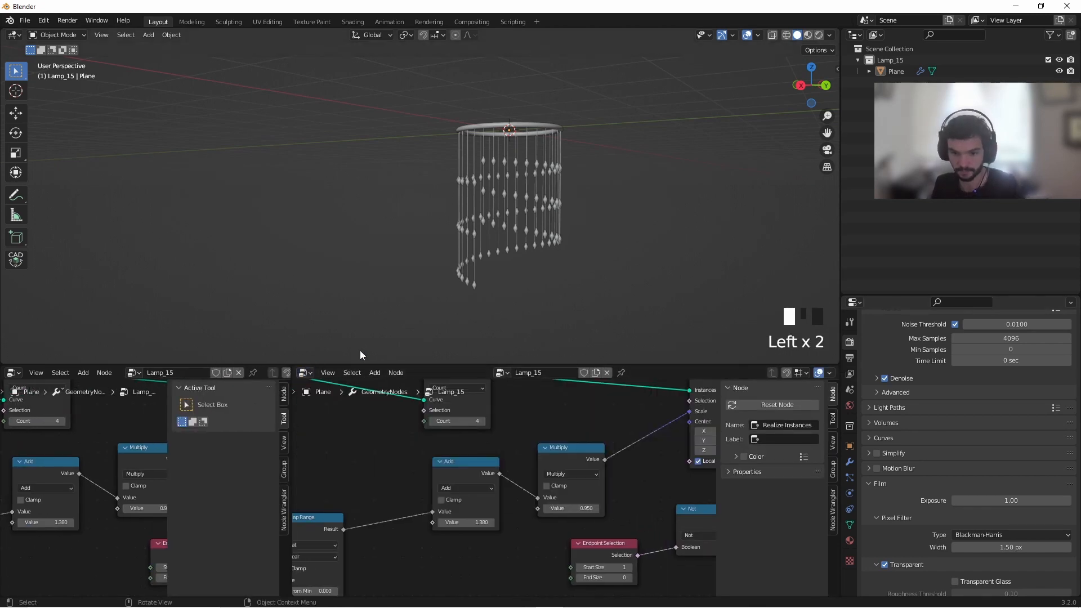
{"action": "left_click_drag", "start_coordinate": [838, 366], "coordinate": [597, 439]}
{"action": "right_click_drag", "start_coordinate": [600, 448], "coordinate": [592, 477]}
{"action": "left_click", "coordinate": [550, 483]}
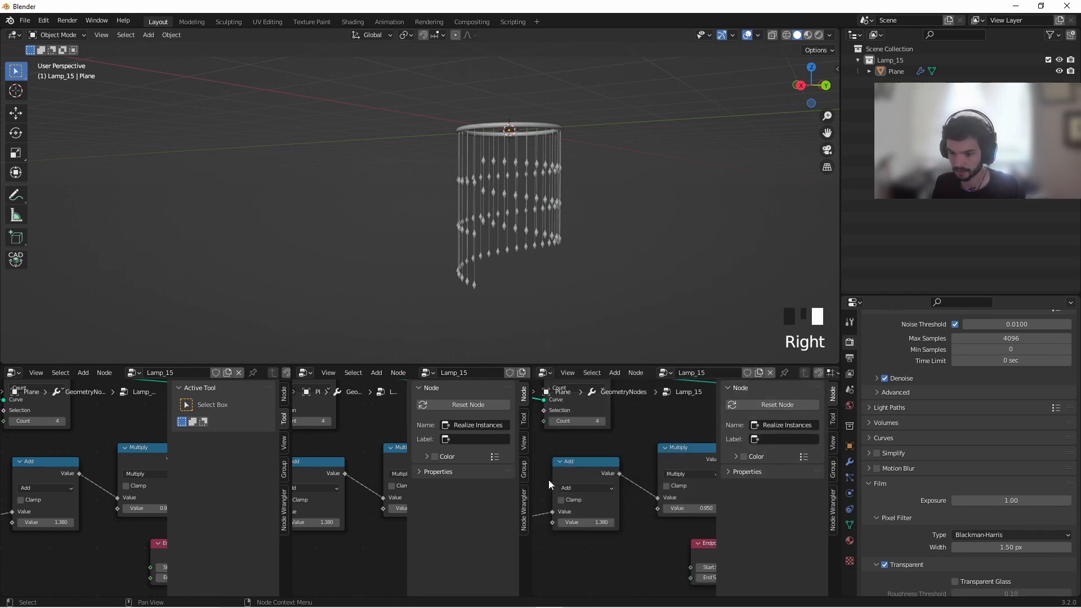
{"action": "right_click", "coordinate": [532, 473]}
{"action": "left_click", "coordinate": [532, 476]}
{"action": "left_click", "coordinate": [630, 458]}
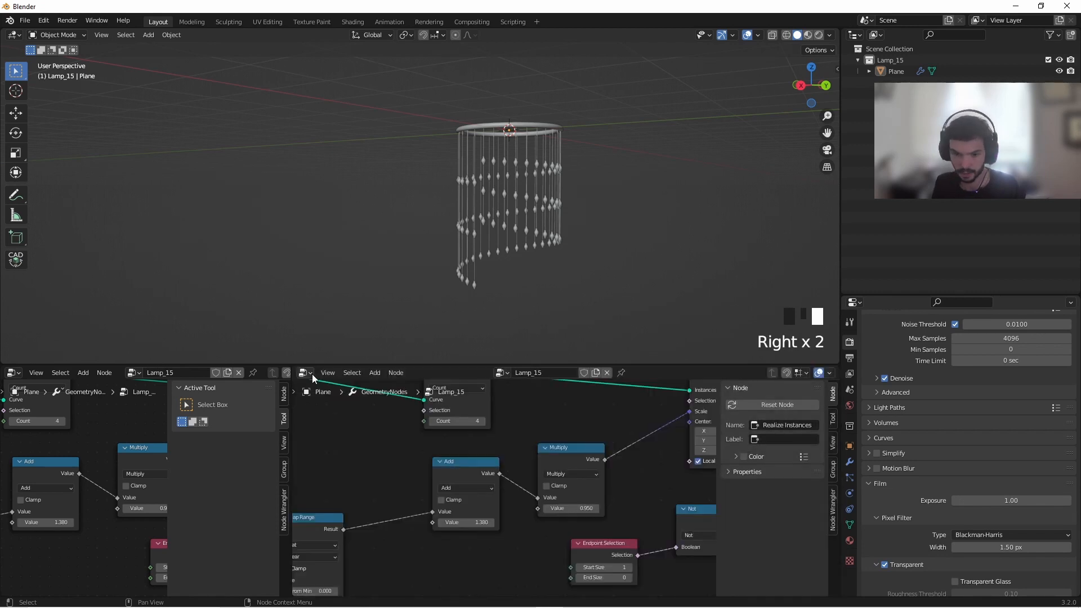
Change the new node area to the Shader Editor and select the lamp
{"action": "left_click", "coordinate": [305, 372]}
{"action": "left_click", "coordinate": [332, 478]}
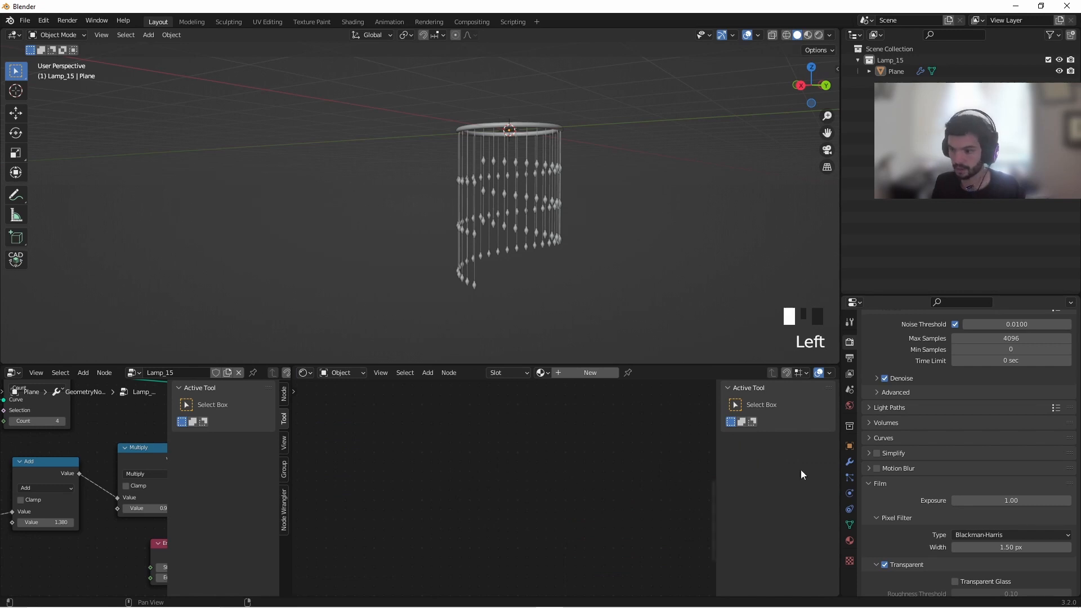
{"action": "left_click", "coordinate": [523, 241]}
{"action": "left_click", "coordinate": [505, 194]}
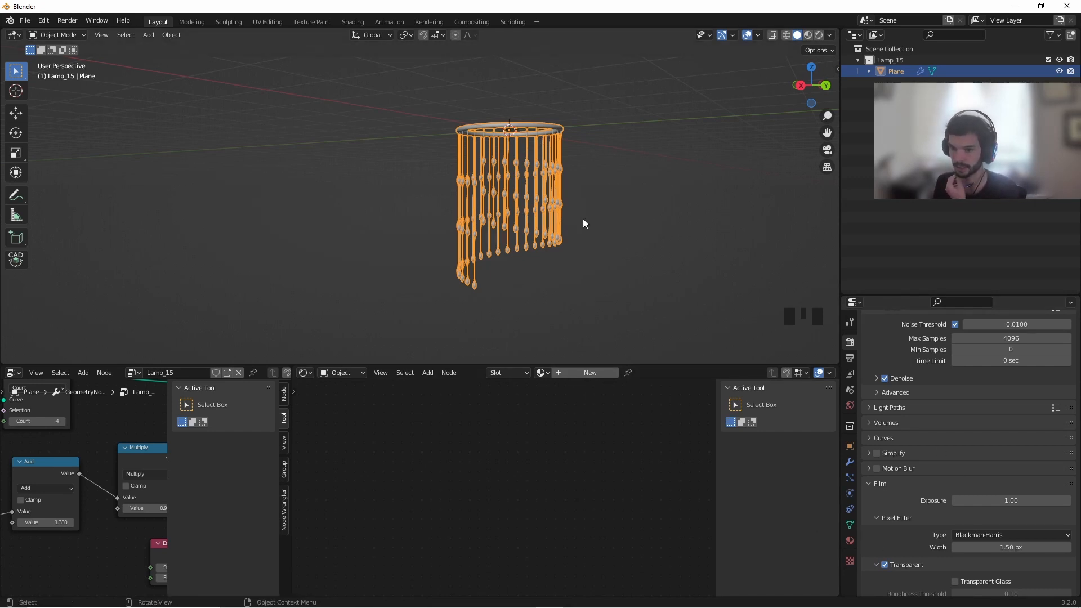
Add two material slots to the lamp object
{"action": "left_click", "coordinate": [849, 540]}
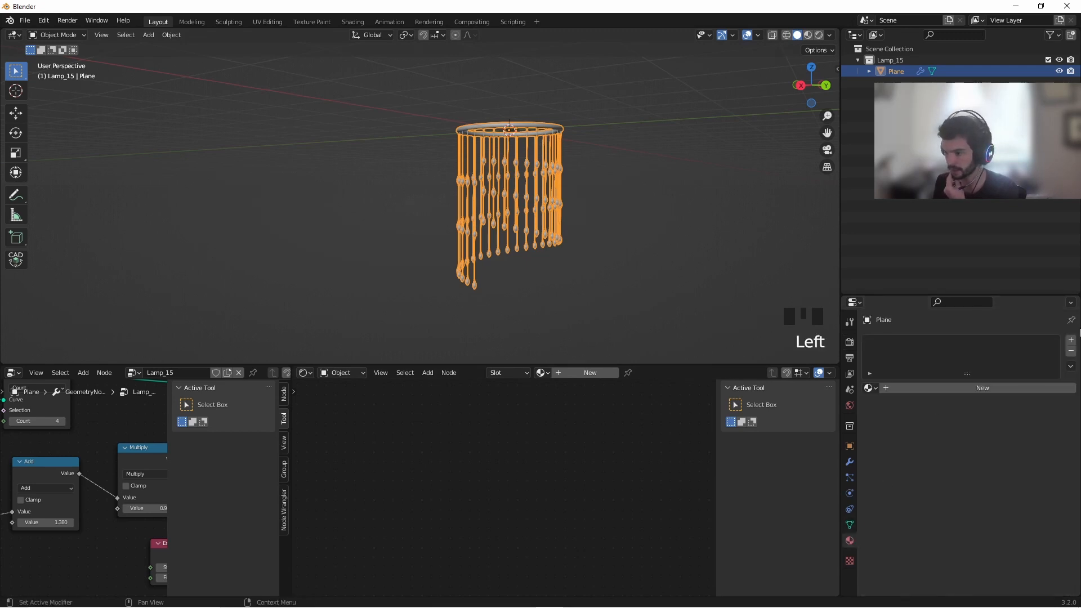
{"action": "left_click", "coordinate": [1070, 341]}
{"action": "left_click", "coordinate": [1069, 342]}
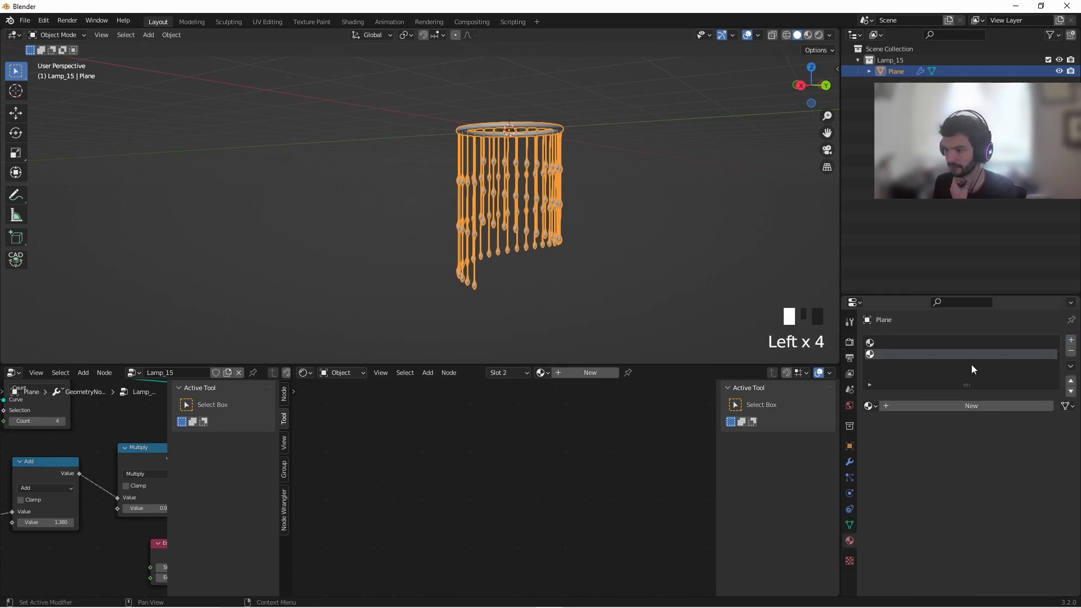
Create a new material in the first slot and name it "blk"
{"action": "left_click", "coordinate": [912, 343]}
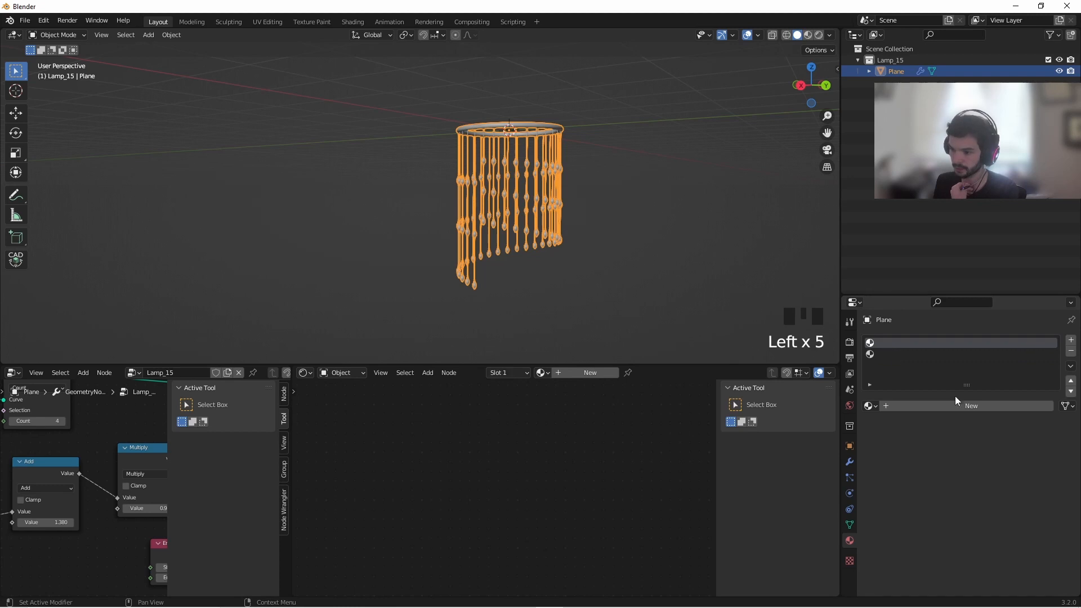
{"action": "left_click", "coordinate": [971, 405]}
{"action": "left_click", "coordinate": [927, 407]}
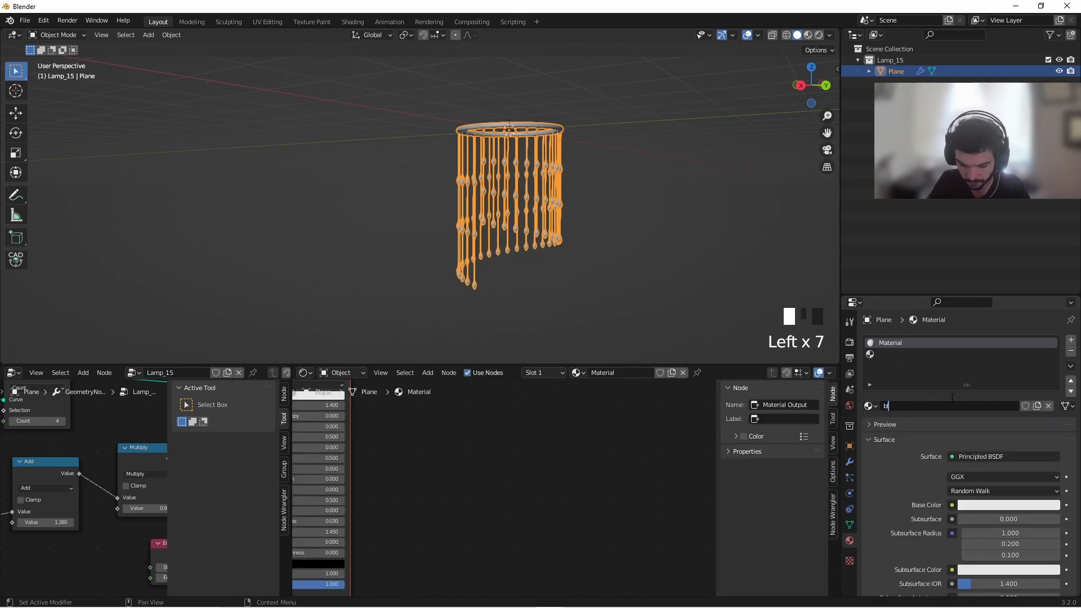
{"action": "type", "text": "k"}
{"action": "key", "text": "Return"}
Create a new material in the second slot and name it "Laight"
{"action": "left_click", "coordinate": [1047, 354]}
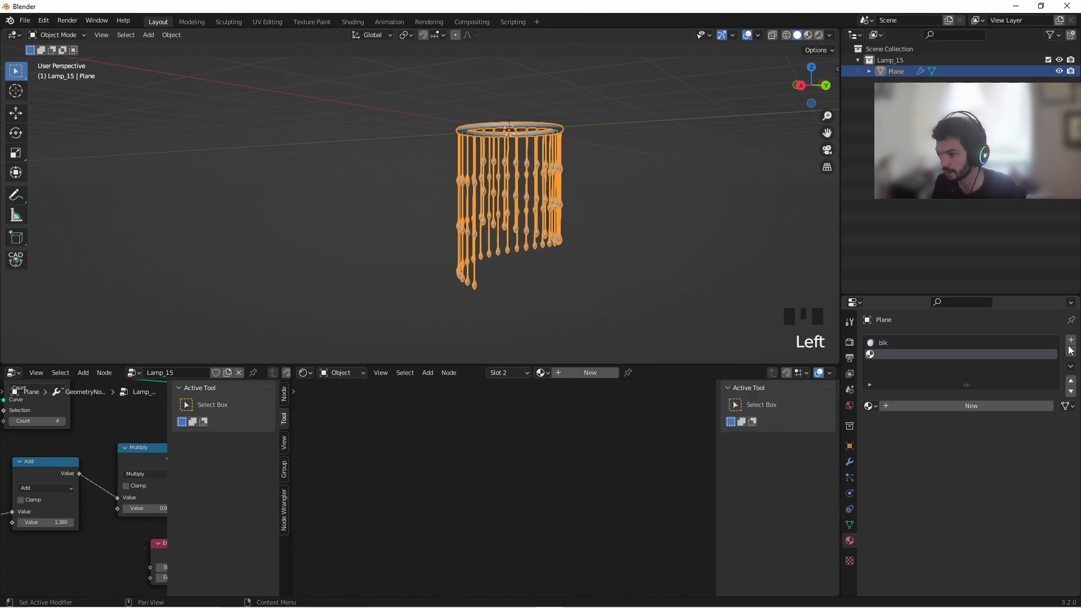
{"action": "left_click", "coordinate": [958, 407]}
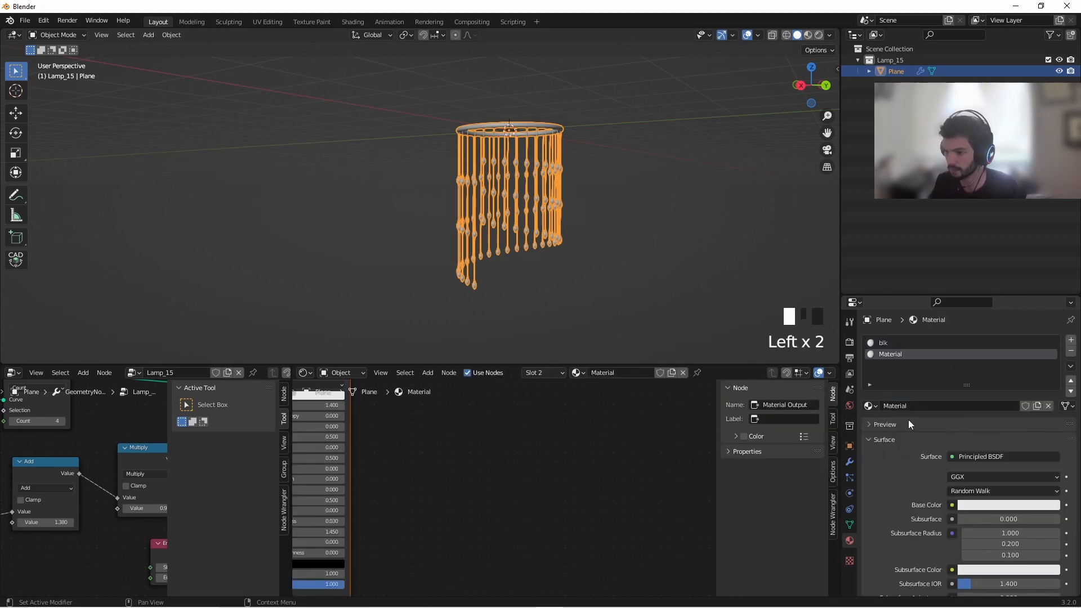
{"action": "left_click", "coordinate": [892, 406]}
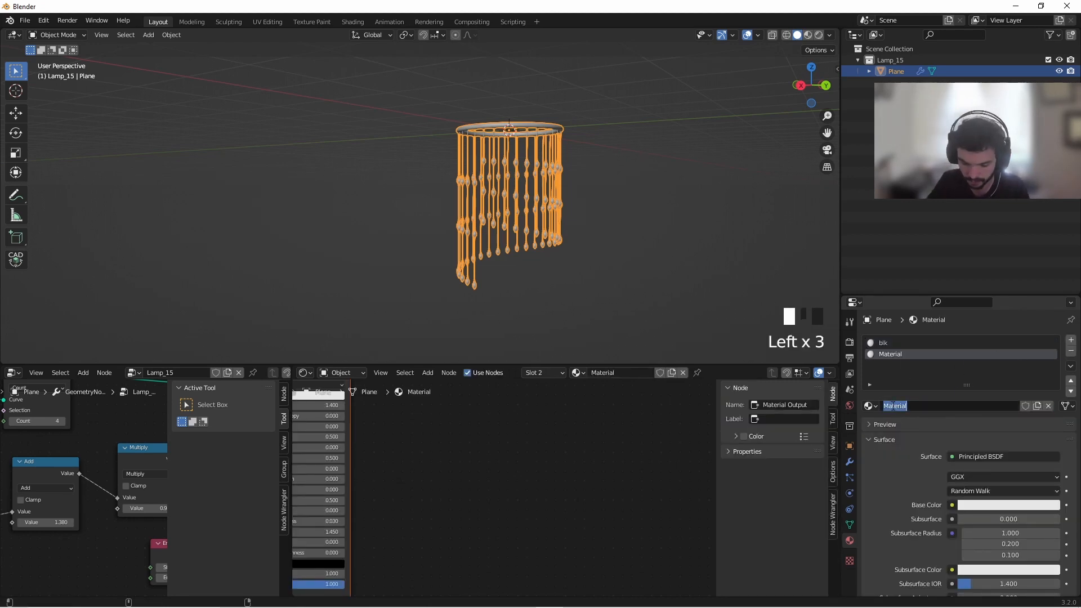
{"action": "type", "text": "L"}
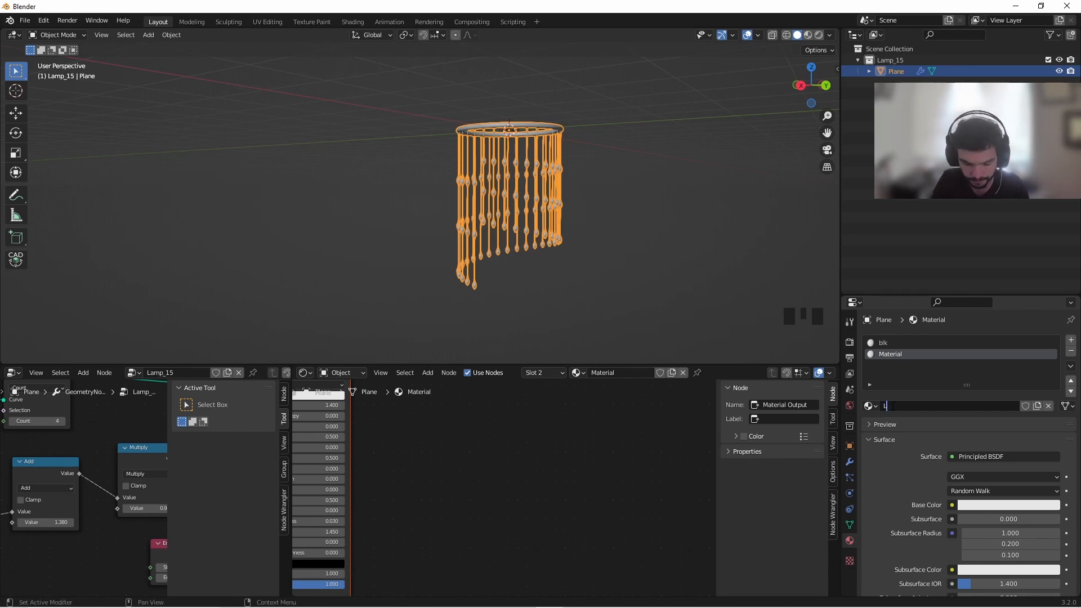
{"action": "type", "text": "aight"}
{"action": "key", "text": "Return"}
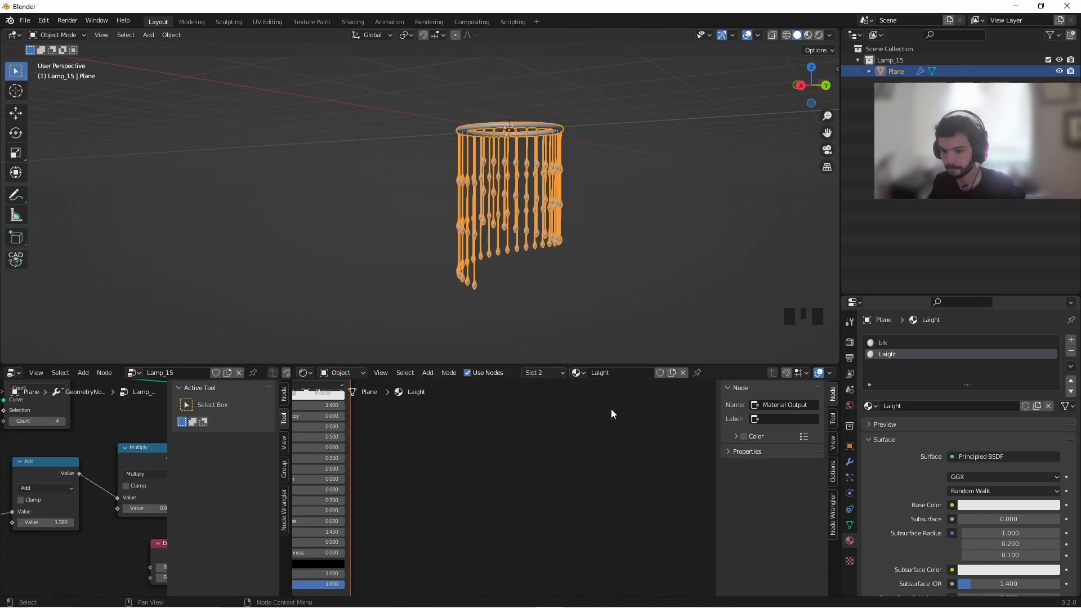
Bring the material's nodes into view and widen the geometry node area by narrowing the Shader Editor
{"action": "scroll", "coordinate": [443, 478], "scroll_direction": "down", "scroll_amount": 10}
{"action": "middle_click_drag", "start_coordinate": [442, 478], "coordinate": [625, 474]}
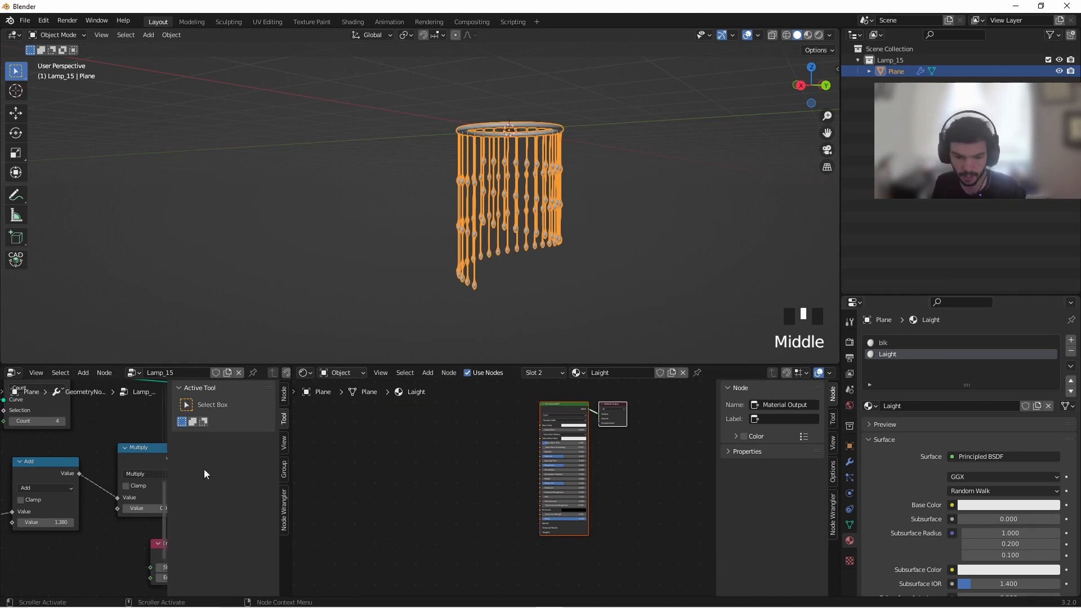
{"action": "left_click_drag", "start_coordinate": [293, 480], "coordinate": [504, 476]}
Set the Base Color of the blk material's Principled BSDF to black
{"action": "left_click", "coordinate": [908, 344]}
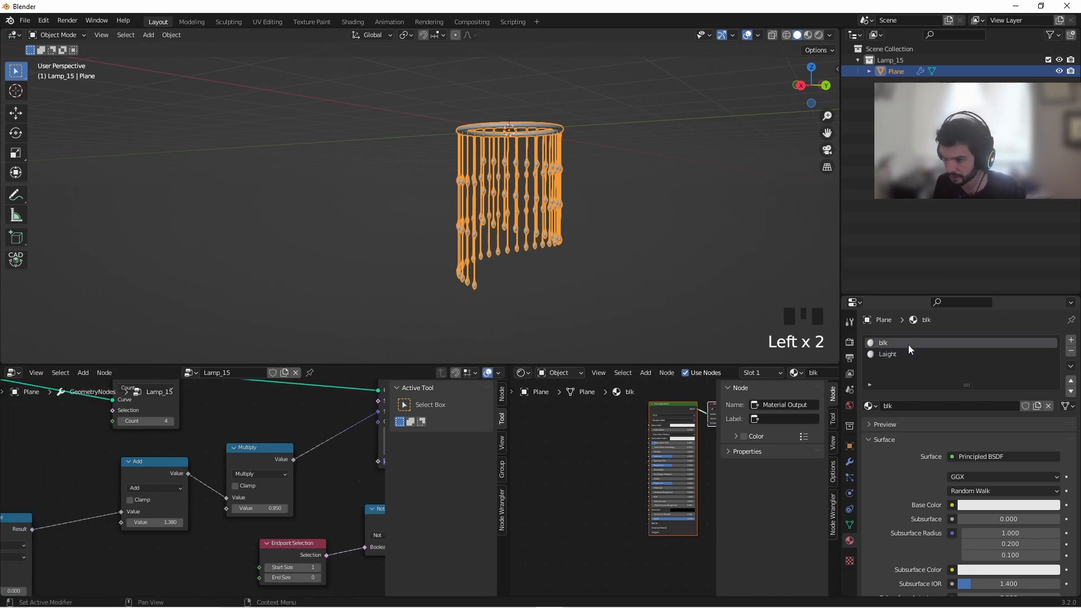
{"action": "scroll", "coordinate": [685, 425], "scroll_direction": "up", "scroll_amount": 6}
{"action": "left_click", "coordinate": [685, 426]}
{"action": "left_click_drag", "start_coordinate": [726, 353], "coordinate": [724, 371]}
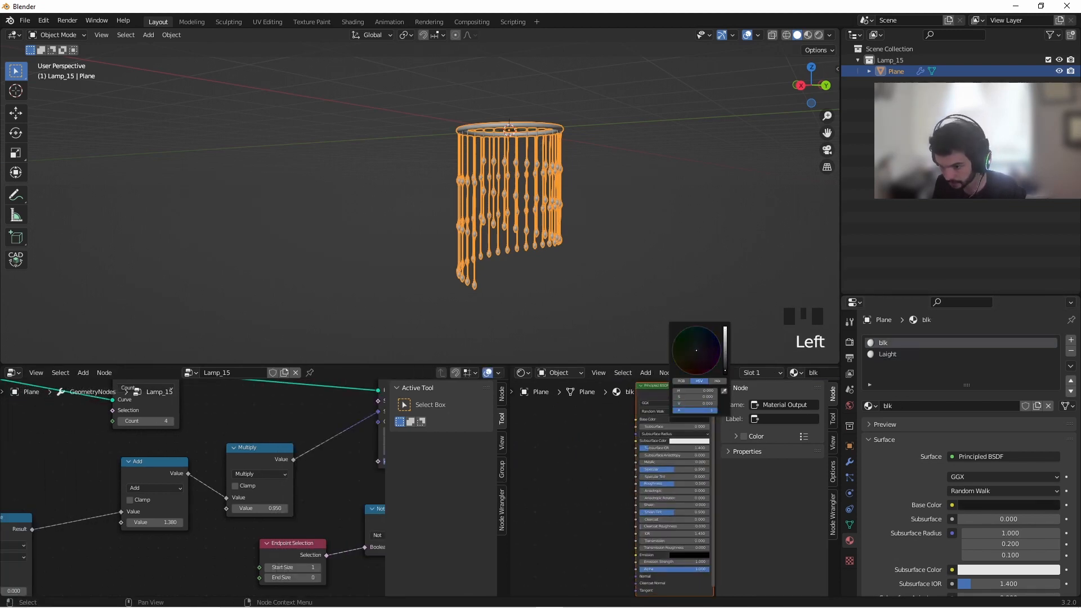
Set the Emission color of the Laight material's Principled BSDF to white, with a brightness value of 1.000
{"action": "left_click", "coordinate": [895, 354]}
{"action": "middle_click_drag", "start_coordinate": [588, 458], "coordinate": [553, 459]}
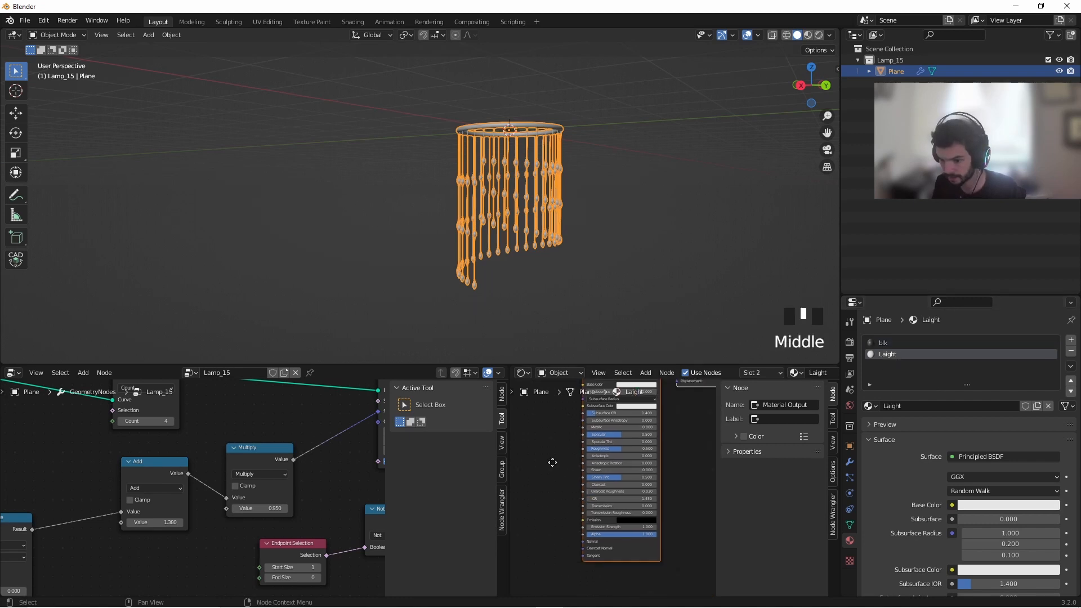
{"action": "scroll", "coordinate": [544, 511], "scroll_direction": "up", "scroll_amount": 5}
{"action": "middle_click_drag", "start_coordinate": [544, 511], "coordinate": [572, 518]}
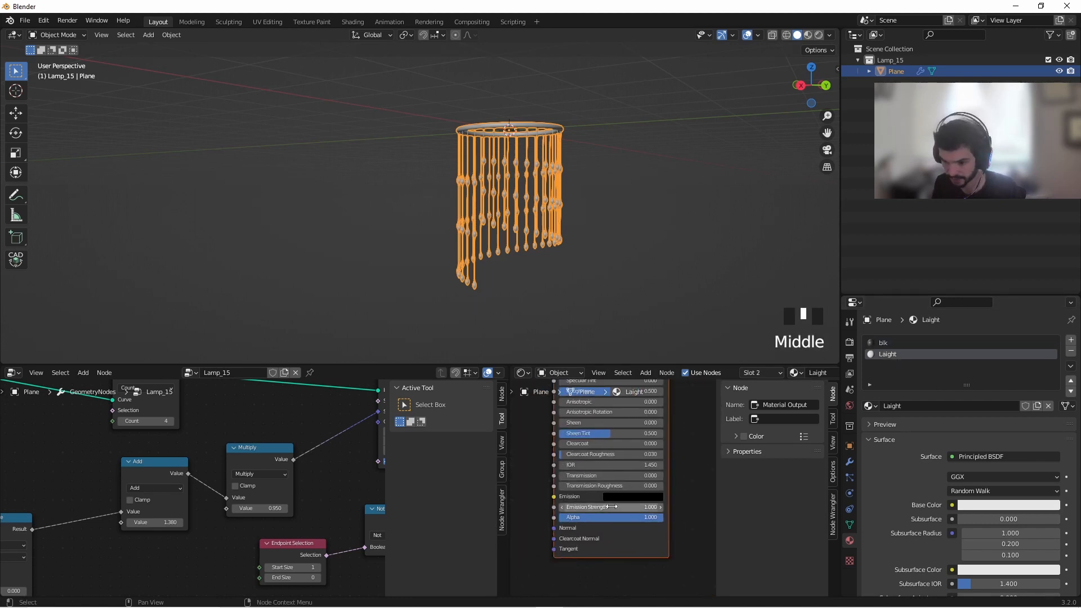
{"action": "left_click", "coordinate": [620, 497]}
{"action": "left_click_drag", "start_coordinate": [690, 418], "coordinate": [691, 364]}
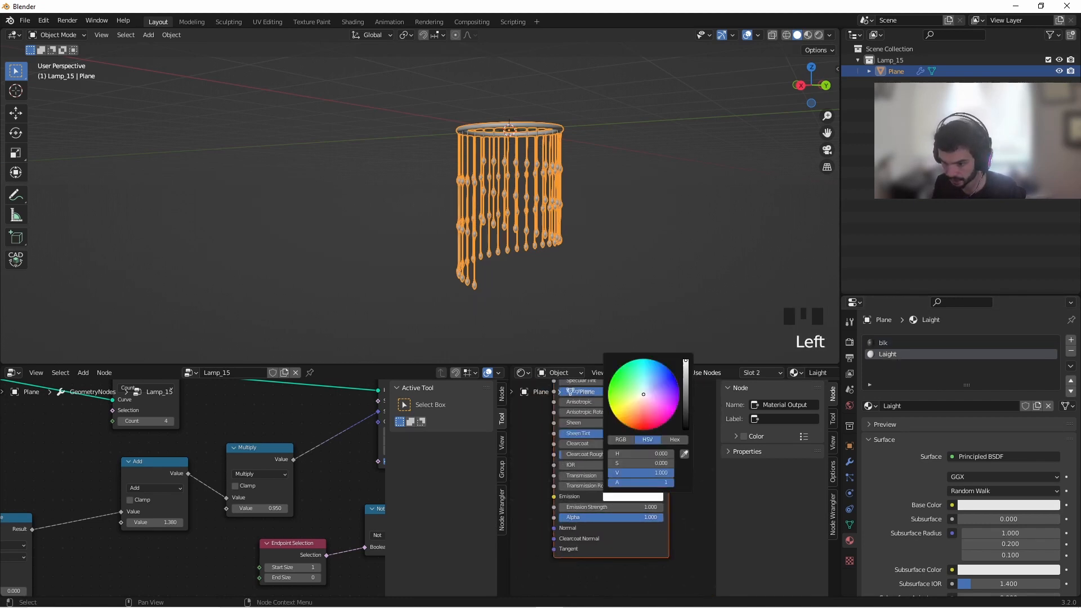
{"action": "scroll", "coordinate": [607, 504], "scroll_direction": "up", "scroll_amount": 3}
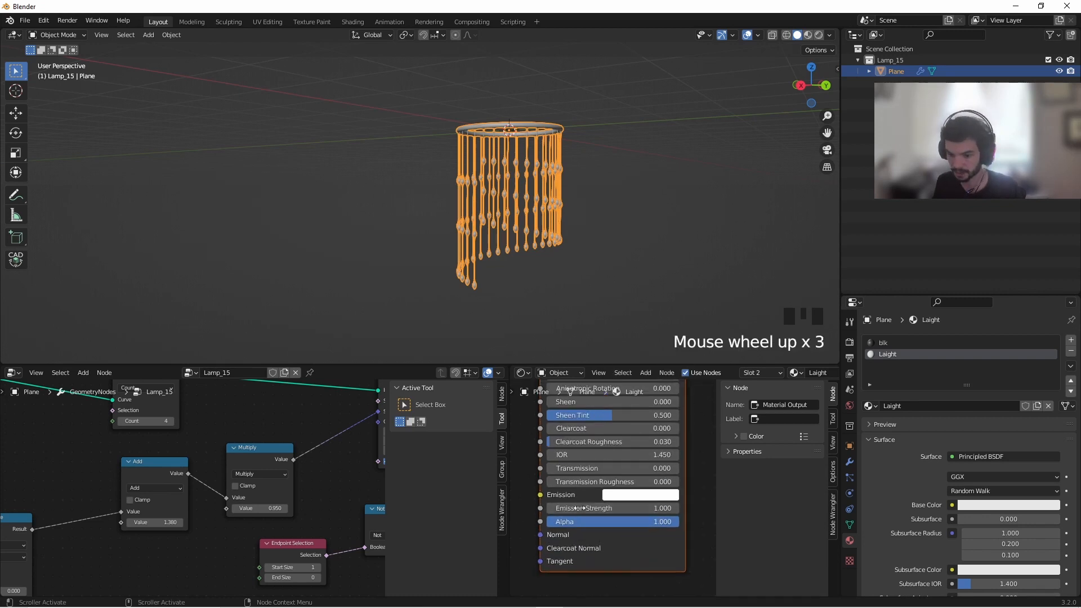
Set the Emission Strength of the Laight material's Principled BSDF to 8.600
{"action": "left_click_drag", "start_coordinate": [580, 509], "coordinate": [625, 509]}
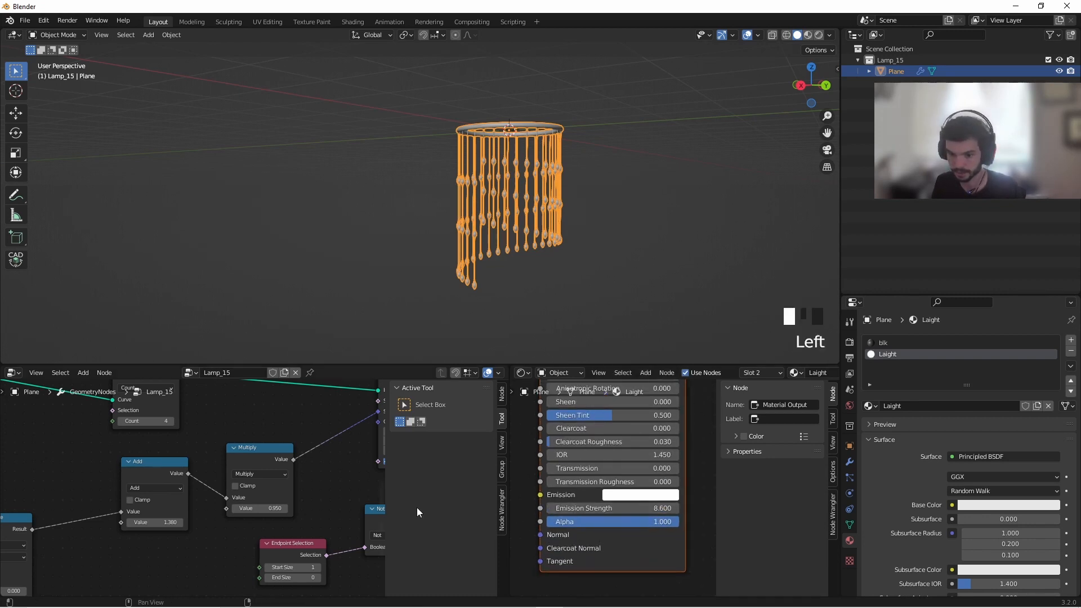
Switch the viewport to Material Preview shading, deselect the lamp and enable Scene World lighting
{"action": "left_click", "coordinate": [808, 35]}
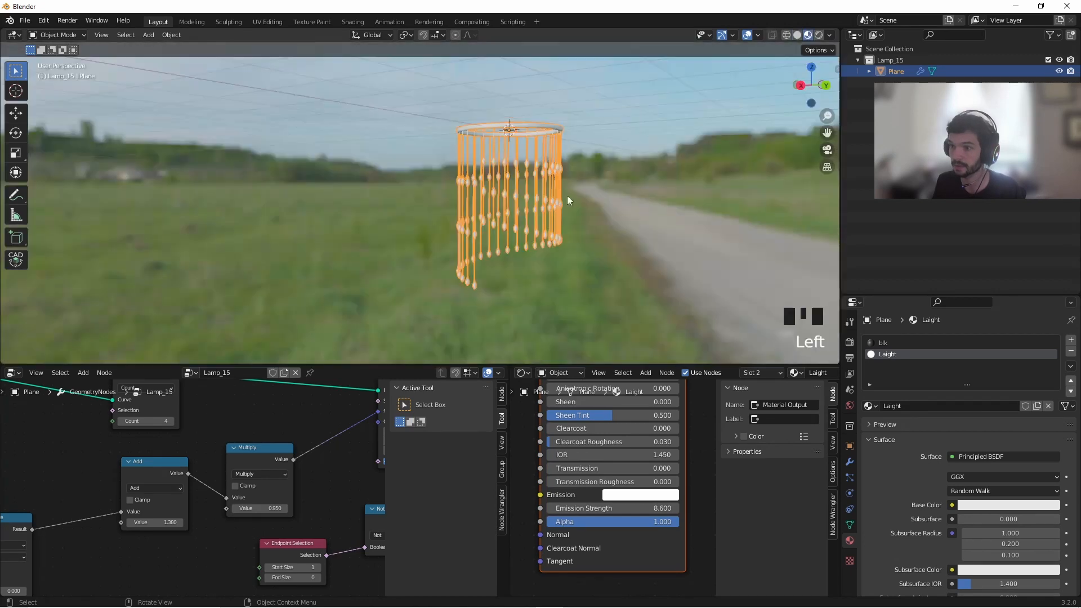
{"action": "middle_click_drag", "start_coordinate": [567, 195], "coordinate": [447, 227]}
{"action": "left_click", "coordinate": [820, 57]}
{"action": "left_click", "coordinate": [830, 34]}
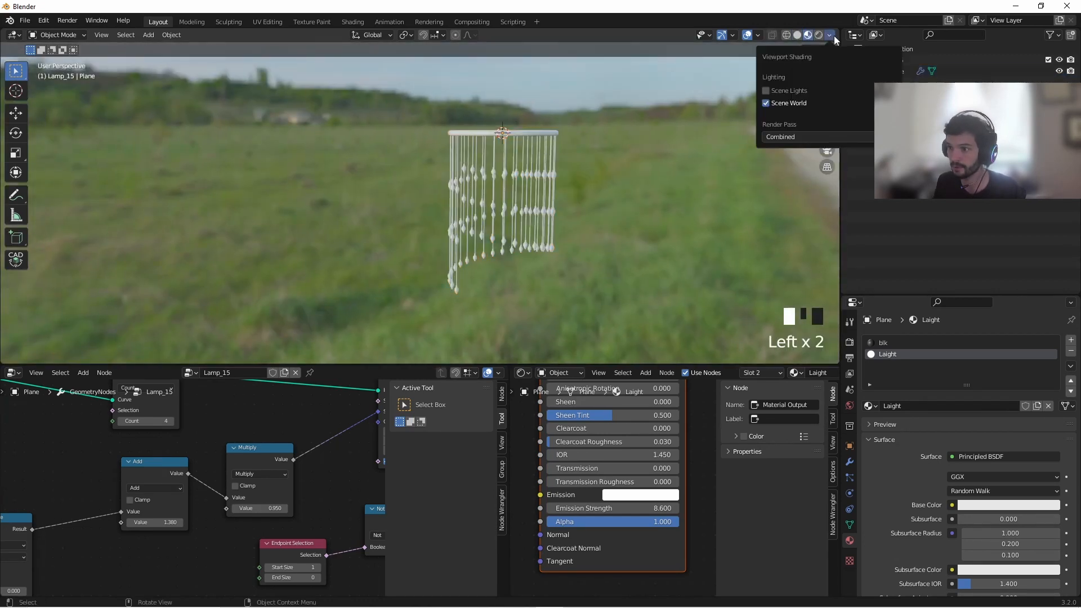
{"action": "left_click", "coordinate": [799, 78]}
{"action": "scroll", "coordinate": [455, 143], "scroll_direction": "up", "scroll_amount": 5}
{"action": "scroll", "coordinate": [465, 232], "scroll_direction": "down", "scroll_amount": 1}
Insert a Set Material node between the uppermost Curve to Mesh node and Join Geometry
{"action": "scroll", "coordinate": [227, 470], "scroll_direction": "down", "scroll_amount": 20}
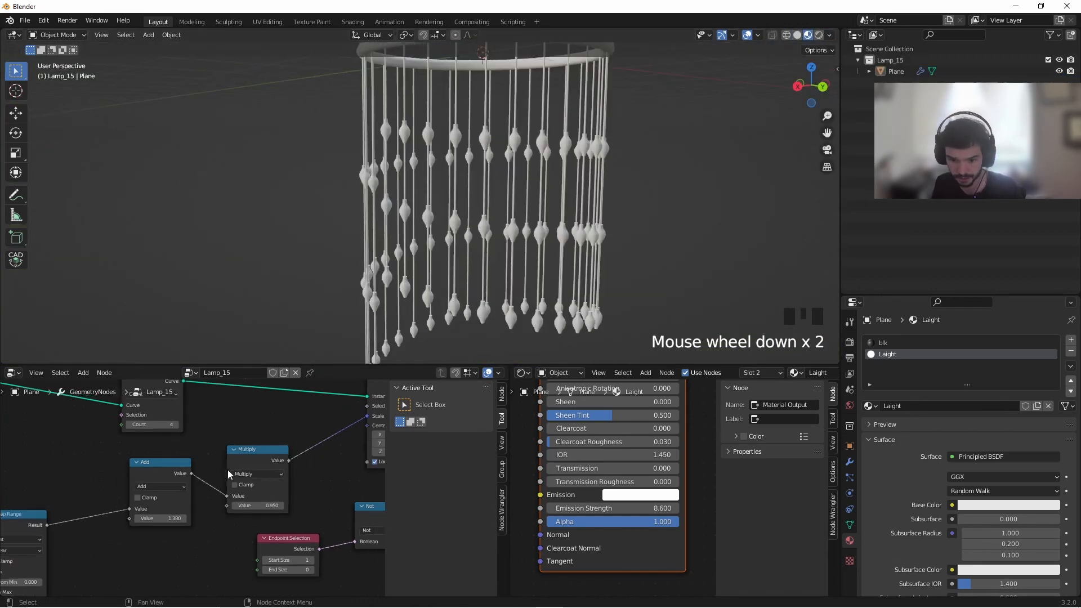
{"action": "scroll", "coordinate": [190, 439], "scroll_direction": "up", "scroll_amount": 1}
{"action": "middle_click_drag", "start_coordinate": [191, 439], "coordinate": [220, 451]}
{"action": "scroll", "coordinate": [203, 447], "scroll_direction": "up", "scroll_amount": 6}
{"action": "key", "text": "shift+a"}
{"action": "left_click", "coordinate": [204, 365]}
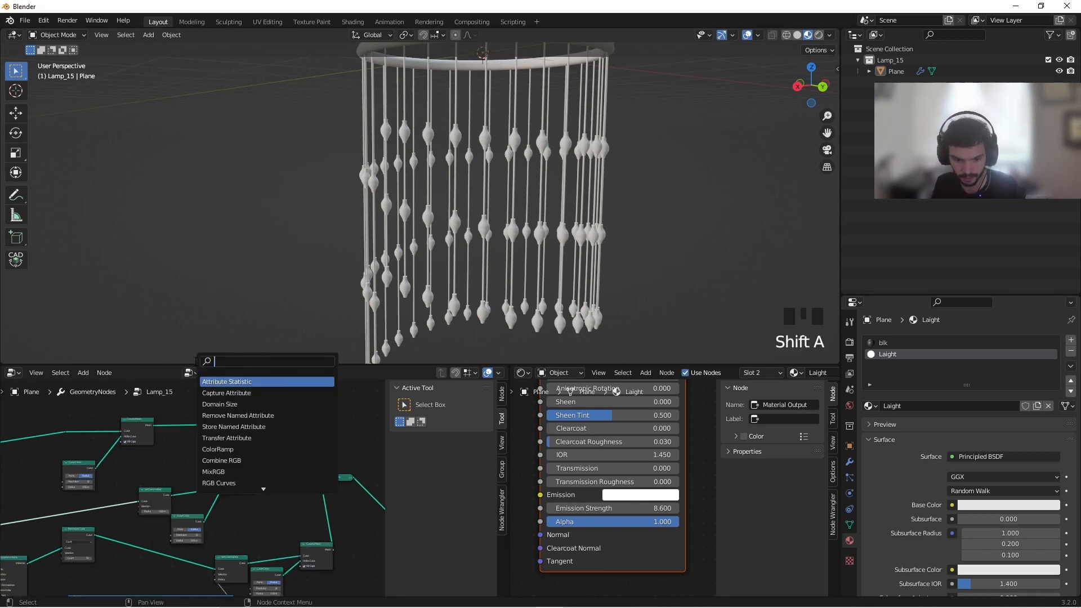
{"action": "type", "text": "set"}
{"action": "key", "text": "Down"}
{"action": "key", "text": "Down"}
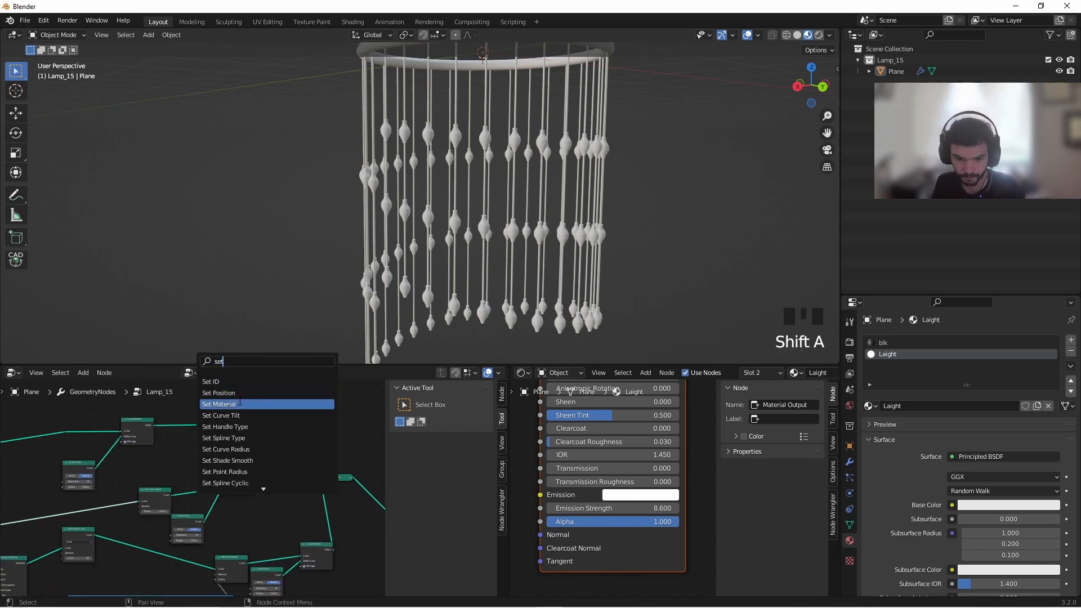
{"action": "key", "text": "Return"}
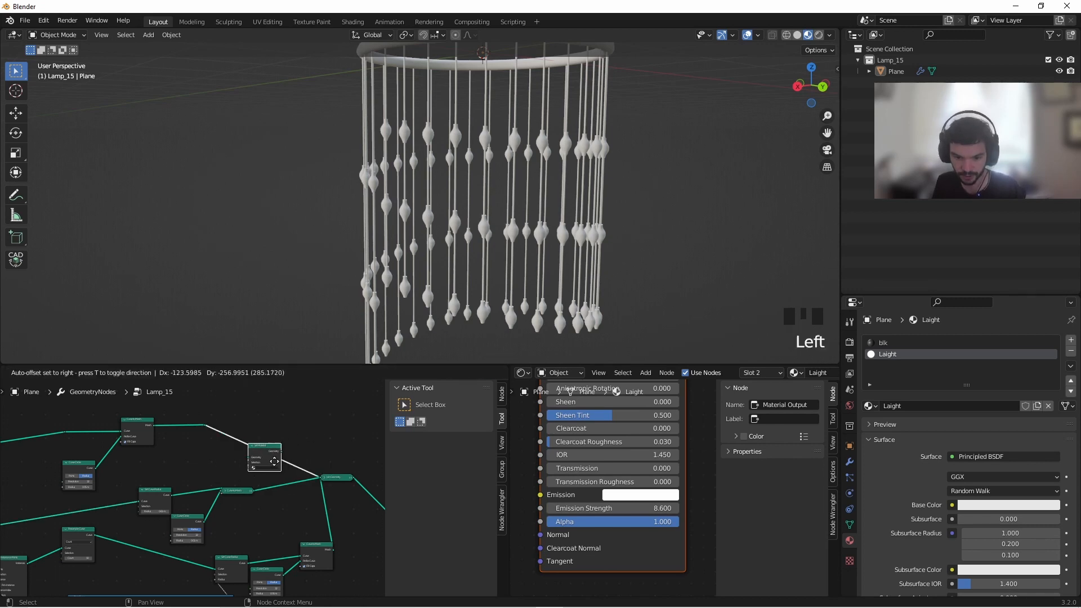
{"action": "left_click", "coordinate": [283, 459]}
Assign the blk material in the new Set Material node
{"action": "scroll", "coordinate": [238, 474], "scroll_direction": "up", "scroll_amount": 8}
{"action": "left_click", "coordinate": [289, 452]}
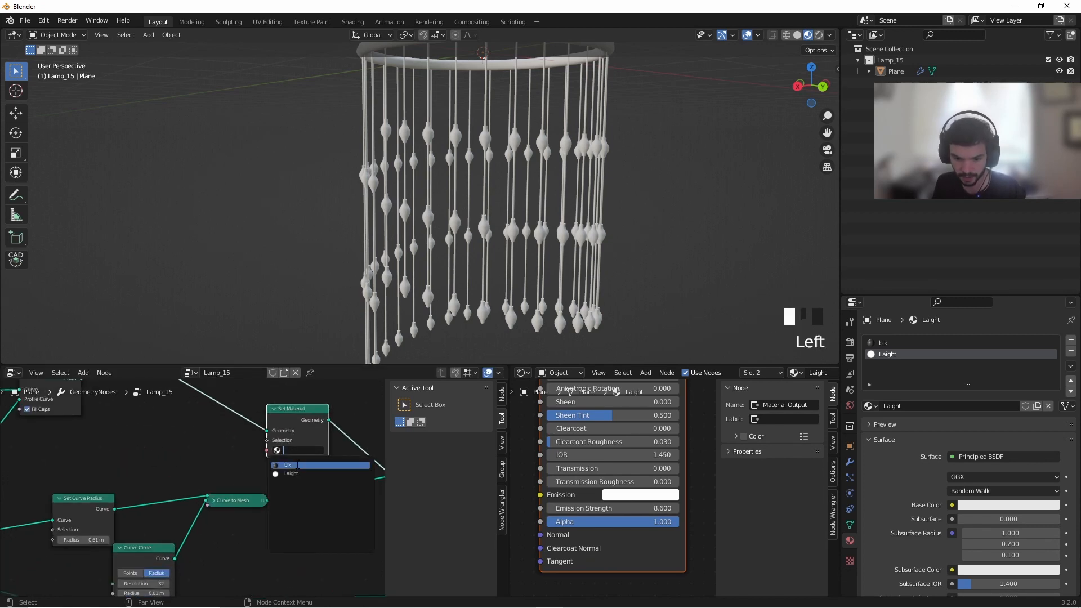
{"action": "left_click", "coordinate": [293, 465]}
{"action": "middle_click_drag", "start_coordinate": [294, 472], "coordinate": [270, 448]}
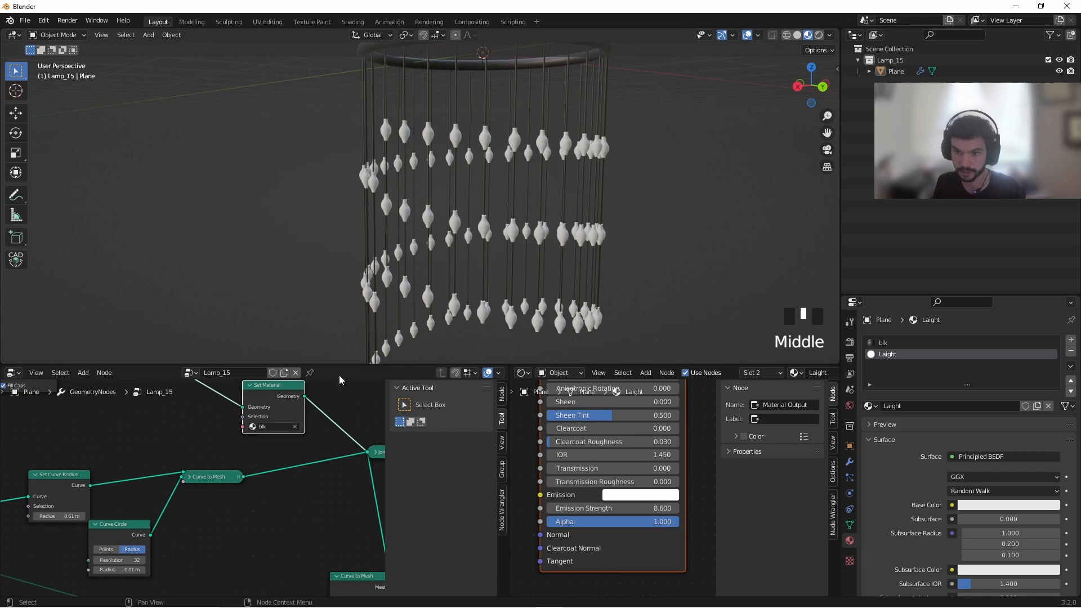
{"action": "scroll", "coordinate": [262, 474], "scroll_direction": "down", "scroll_amount": 6}
{"action": "middle_click_drag", "start_coordinate": [538, 116], "coordinate": [488, 235]}
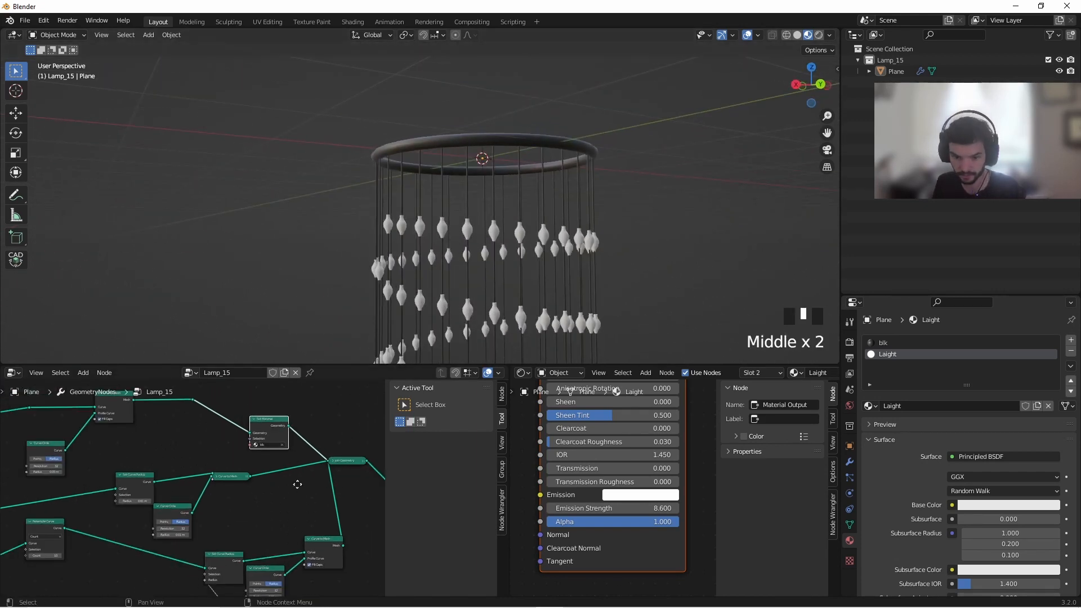
Duplicate the blk Set Material node onto the link from the collapsed Curve to Mesh node to Join Geometry
{"action": "middle_click_drag", "start_coordinate": [297, 485], "coordinate": [286, 403], "text": "ctrl"}
{"action": "left_click", "coordinate": [286, 404]}
{"action": "key", "text": "shift+d"}
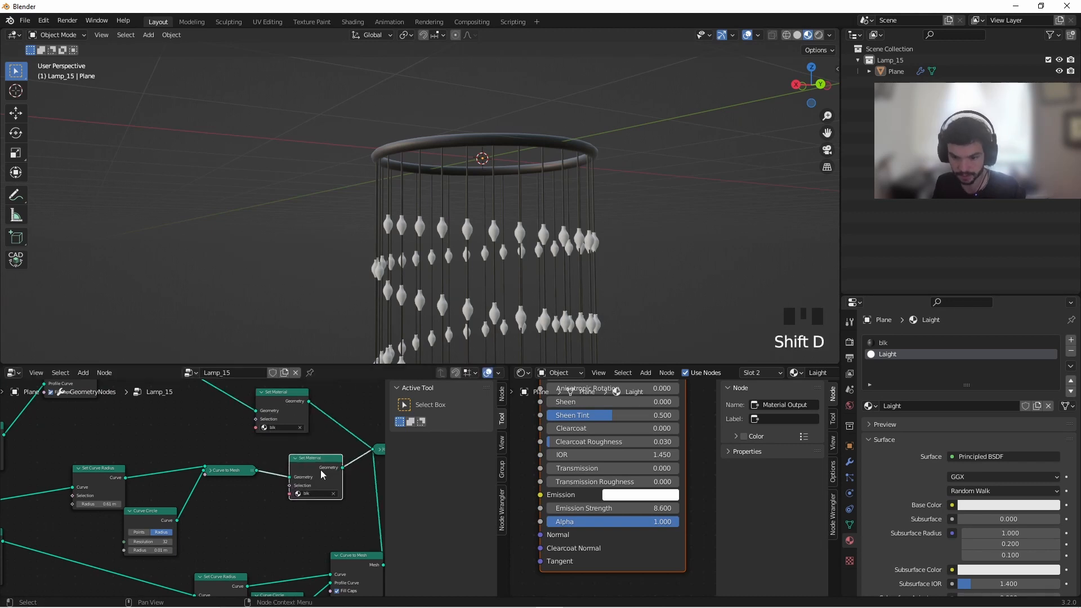
{"action": "scroll", "coordinate": [282, 473], "scroll_direction": "up", "scroll_amount": 5}
Mute and unmute the collapsed Curve to Mesh node repeatedly to examine which part of the lamp it controls
{"action": "left_click", "coordinate": [232, 460]}
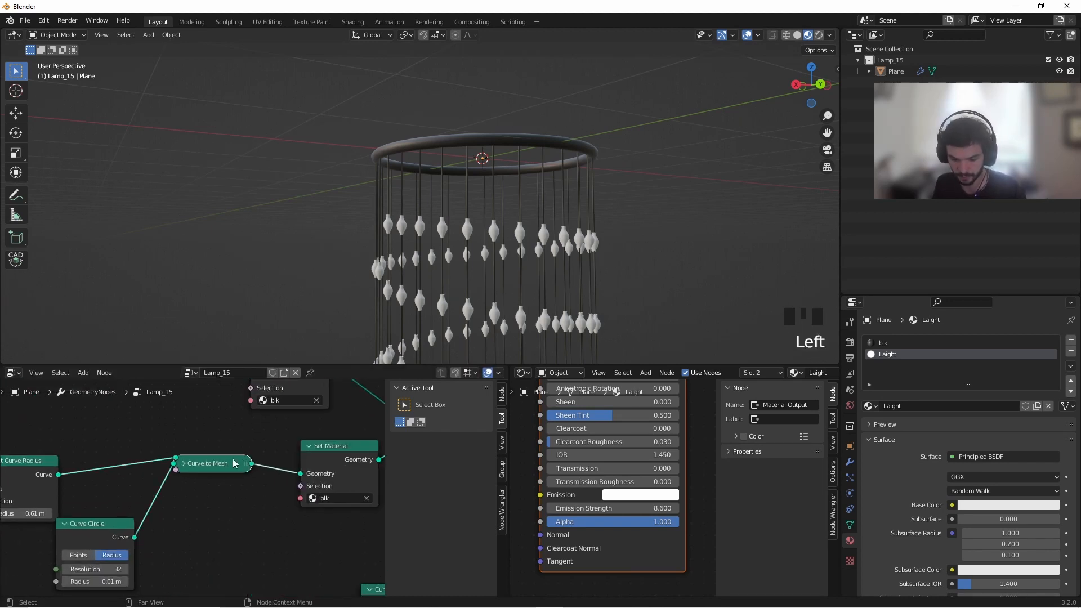
{"action": "key", "text": "m"}
{"action": "key", "text": "m"}
{"action": "key", "text": "m"}
{"action": "key", "text": "m"}
{"action": "key", "text": "m"}
{"action": "middle_click_drag", "start_coordinate": [450, 225], "coordinate": [467, 220]}
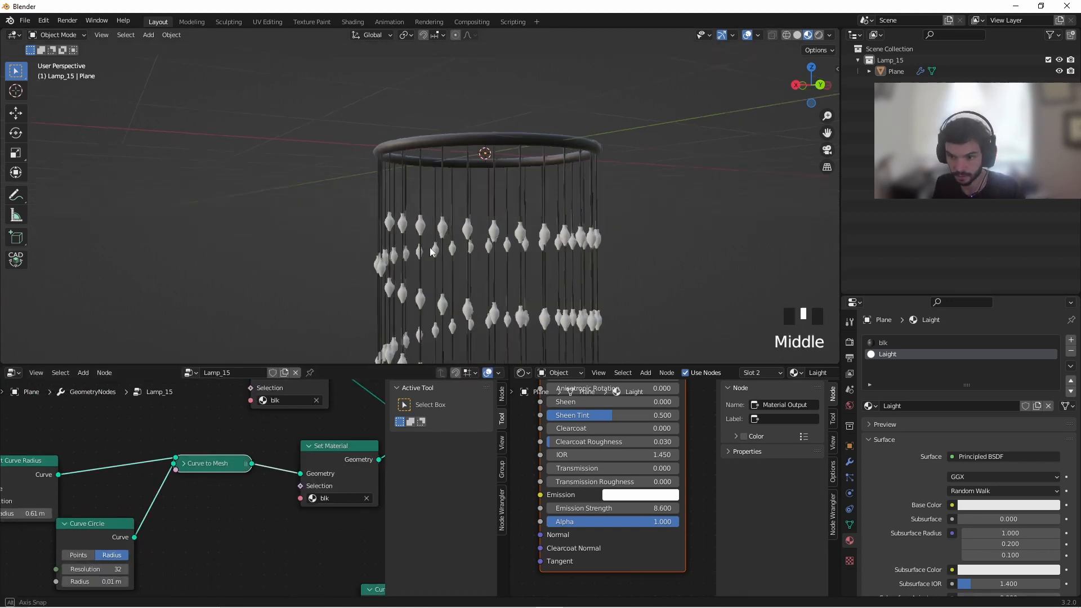
{"action": "scroll", "coordinate": [467, 220], "scroll_direction": "up", "scroll_amount": 6}
{"action": "key", "text": "m"}
{"action": "key", "text": "m"}
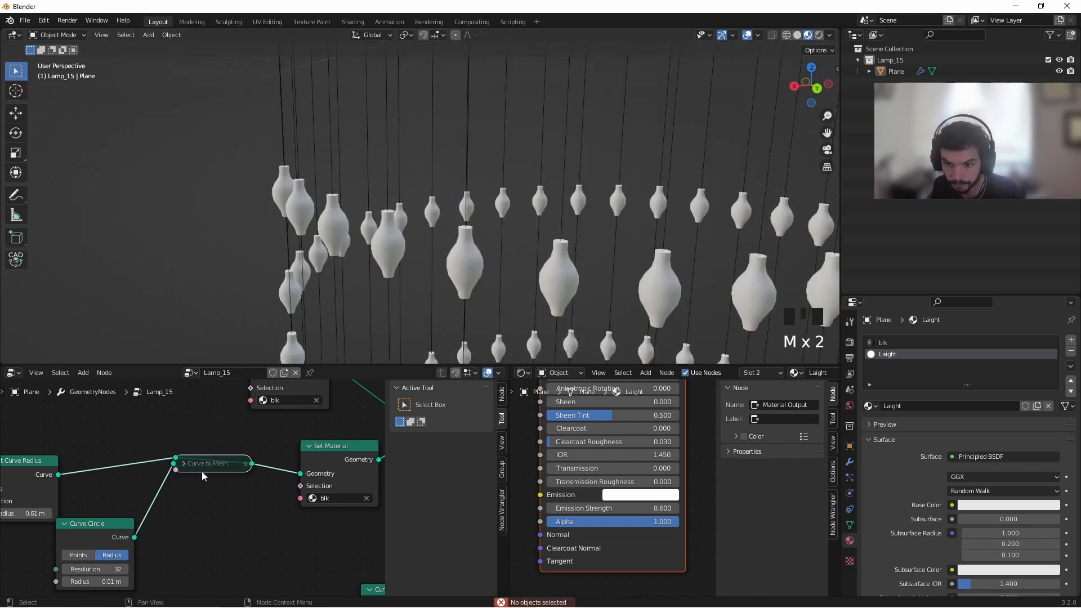
Duplicate the Set Material node onto the link between the bulbs' Curve to Mesh node and Join Geometry
{"action": "scroll", "coordinate": [204, 476], "scroll_direction": "down", "scroll_amount": 6}
{"action": "middle_click_drag", "start_coordinate": [267, 468], "coordinate": [236, 431]}
{"action": "left_click", "coordinate": [255, 455]}
{"action": "scroll", "coordinate": [445, 307], "scroll_direction": "down", "scroll_amount": 7}
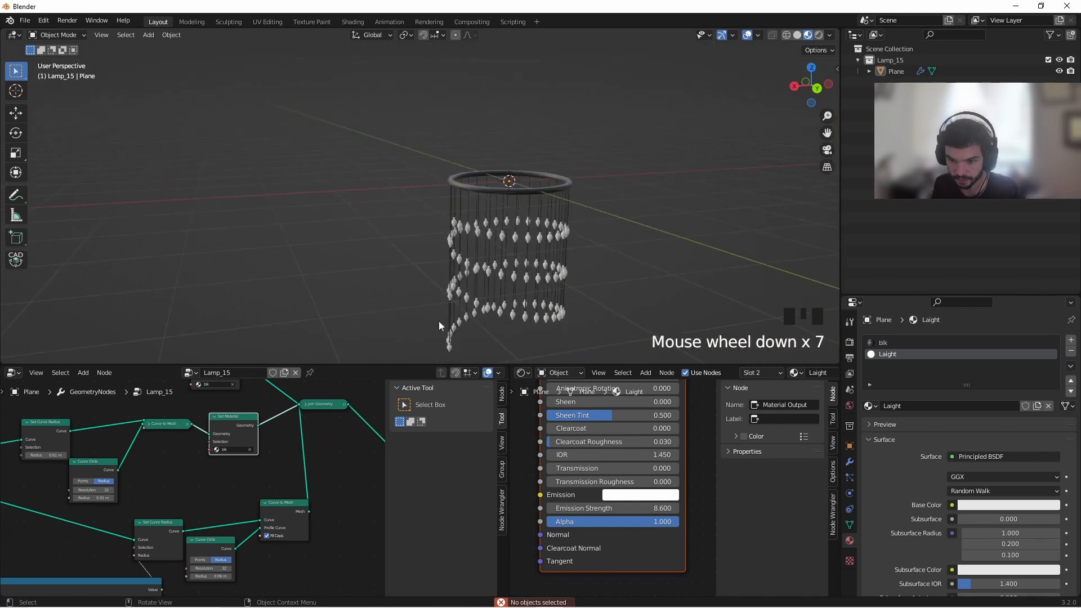
{"action": "scroll", "coordinate": [229, 430], "scroll_direction": "up", "scroll_amount": 4}
{"action": "left_click", "coordinate": [214, 424]}
{"action": "key", "text": "shift+d"}
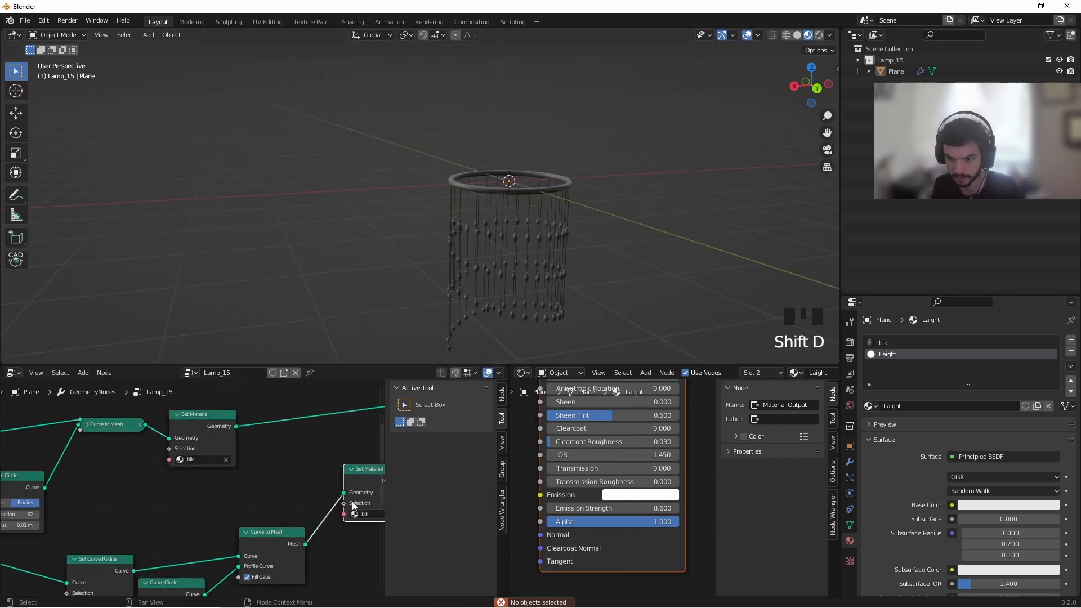
Replace the blk material with Laight in the bulbs' Set Material node and check the lamp
{"action": "scroll", "coordinate": [353, 501], "scroll_direction": "up", "scroll_amount": 5}
{"action": "middle_click_drag", "start_coordinate": [353, 502], "coordinate": [309, 509]}
{"action": "left_click", "coordinate": [324, 509]}
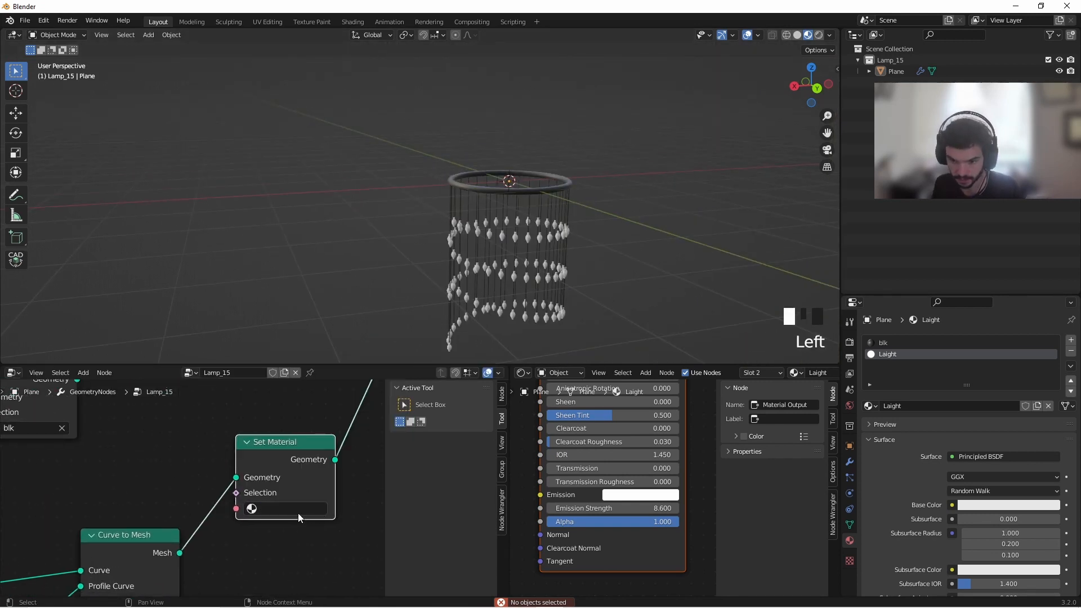
{"action": "left_click", "coordinate": [299, 513]}
{"action": "left_click", "coordinate": [282, 377]}
{"action": "scroll", "coordinate": [541, 299], "scroll_direction": "up", "scroll_amount": 5}
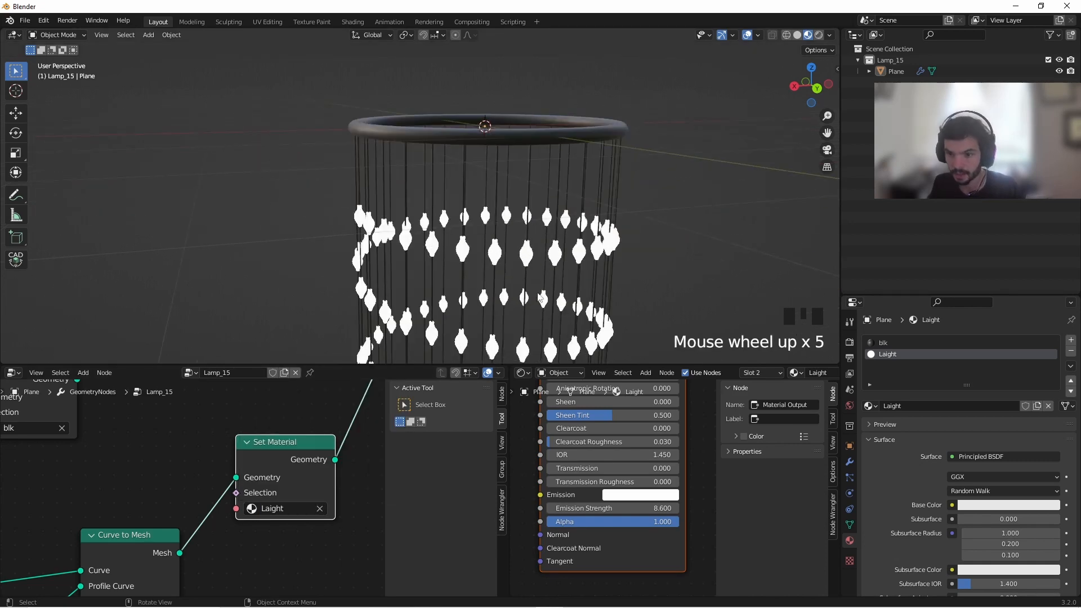
{"action": "middle_click_drag", "start_coordinate": [487, 232], "coordinate": [505, 228]}
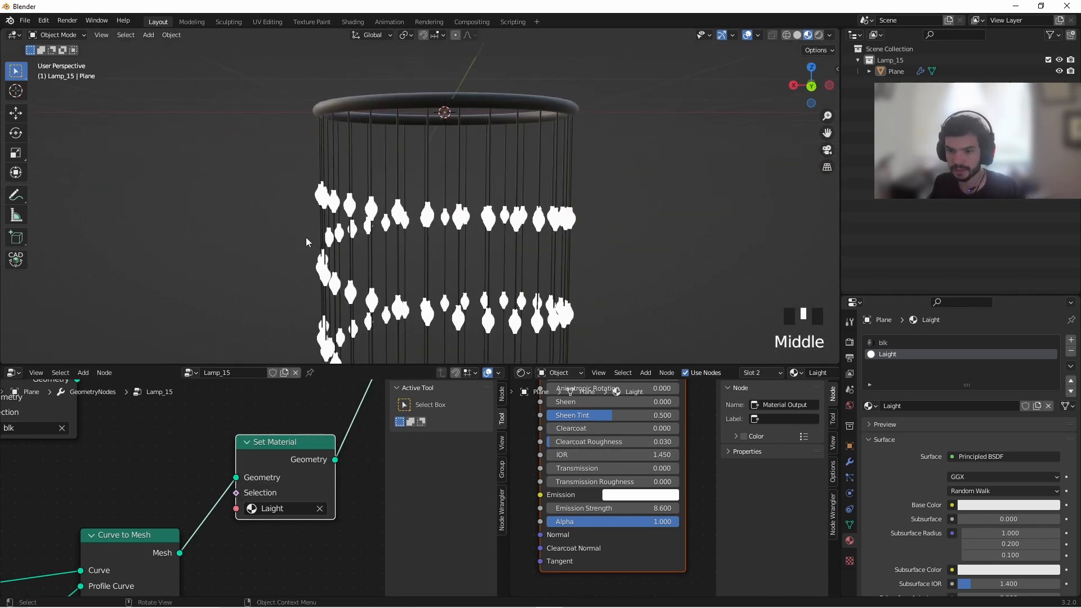
{"action": "scroll", "coordinate": [478, 284], "scroll_direction": "down", "scroll_amount": 6}
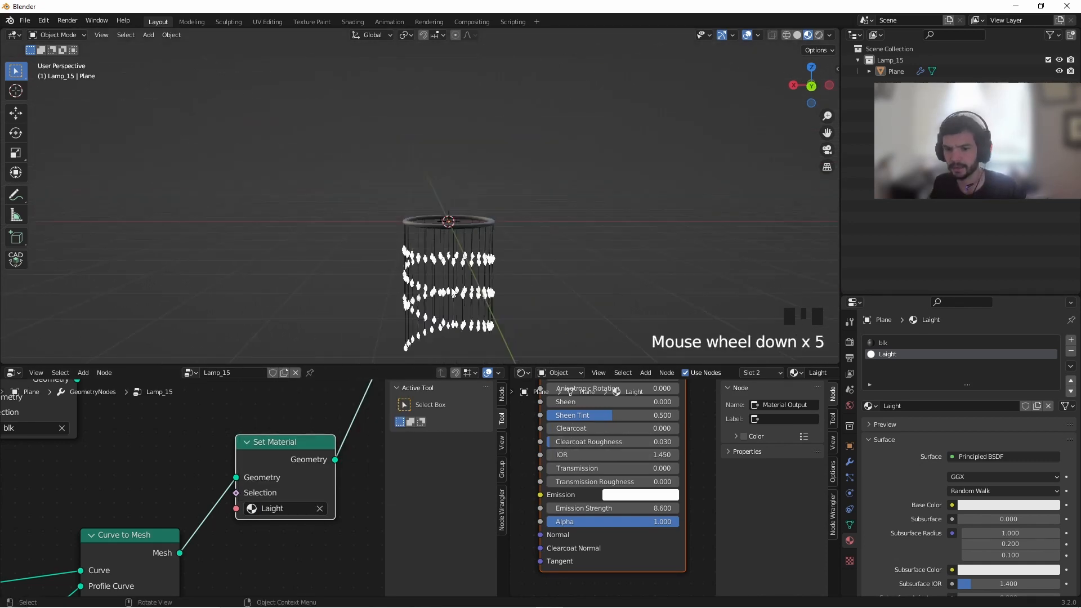
{"action": "scroll", "coordinate": [453, 277], "scroll_direction": "up", "scroll_amount": 6}
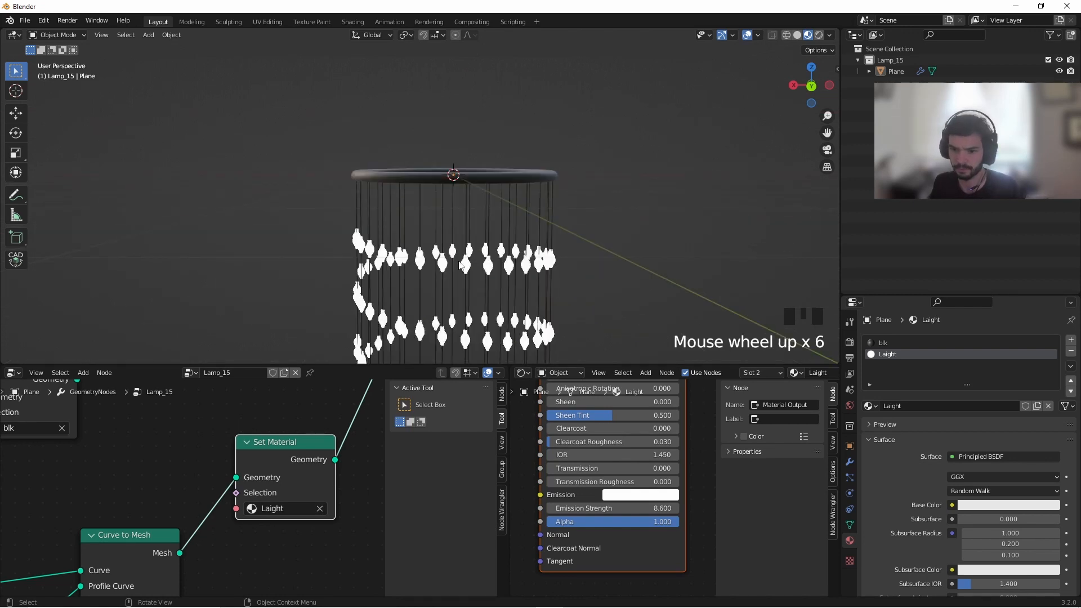
Widen the Shader Editor and move the Principled BSDF away from Material Output to make room between them
{"action": "left_click_drag", "start_coordinate": [513, 478], "coordinate": [374, 475]}
{"action": "scroll", "coordinate": [450, 476], "scroll_direction": "down", "scroll_amount": 10}
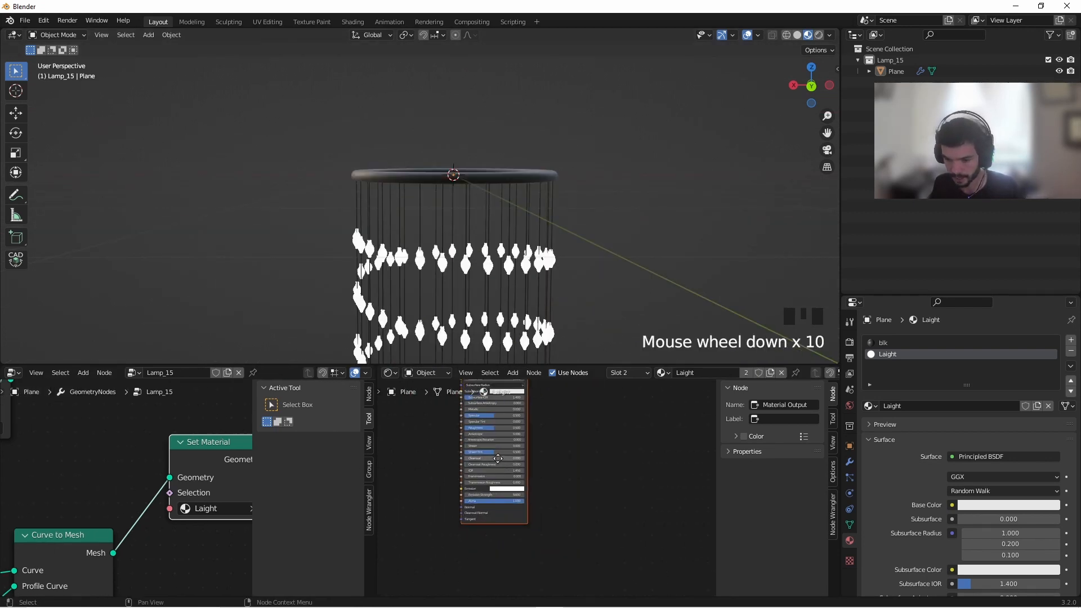
{"action": "middle_click_drag", "start_coordinate": [540, 416], "coordinate": [501, 484]}
{"action": "left_click_drag", "start_coordinate": [528, 458], "coordinate": [653, 439]}
{"action": "left_click", "coordinate": [584, 438]}
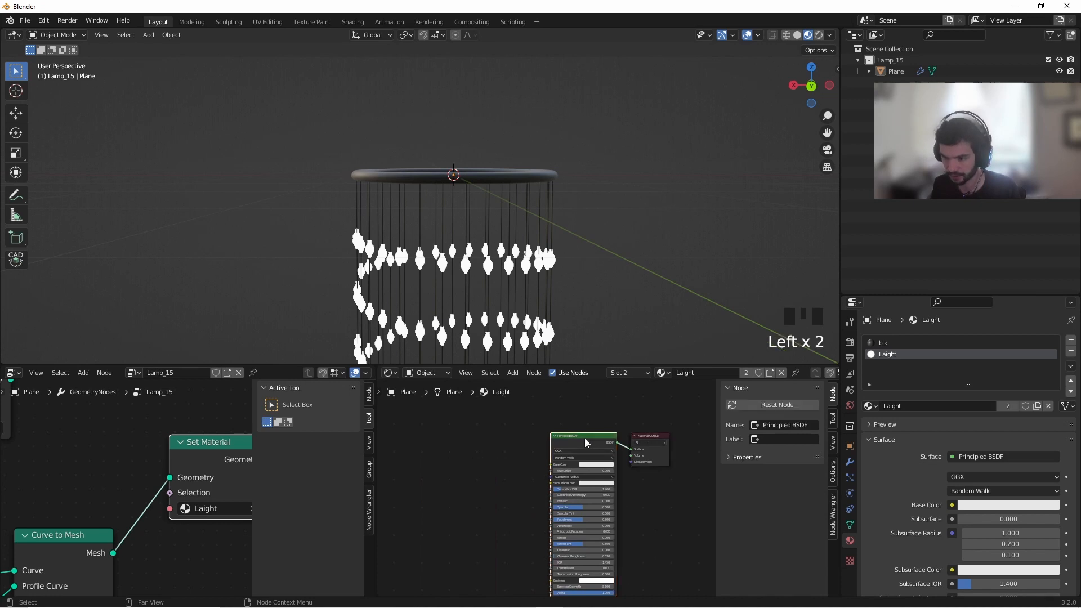
{"action": "left_click_drag", "start_coordinate": [585, 438], "coordinate": [444, 466]}
{"action": "middle_click_drag", "start_coordinate": [550, 479], "coordinate": [519, 501]}
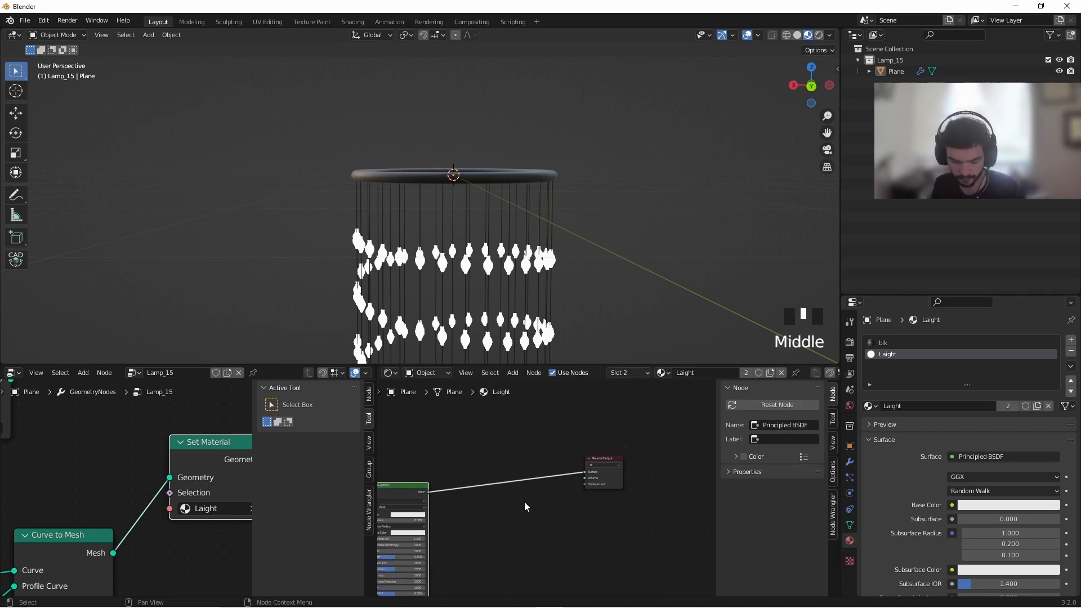
Insert a Mix Shader node between the Principled BSDF and Material Output of the Laight material
{"action": "key", "text": "shift+a"}
{"action": "left_click", "coordinate": [509, 467]}
{"action": "type", "text": "mi"}
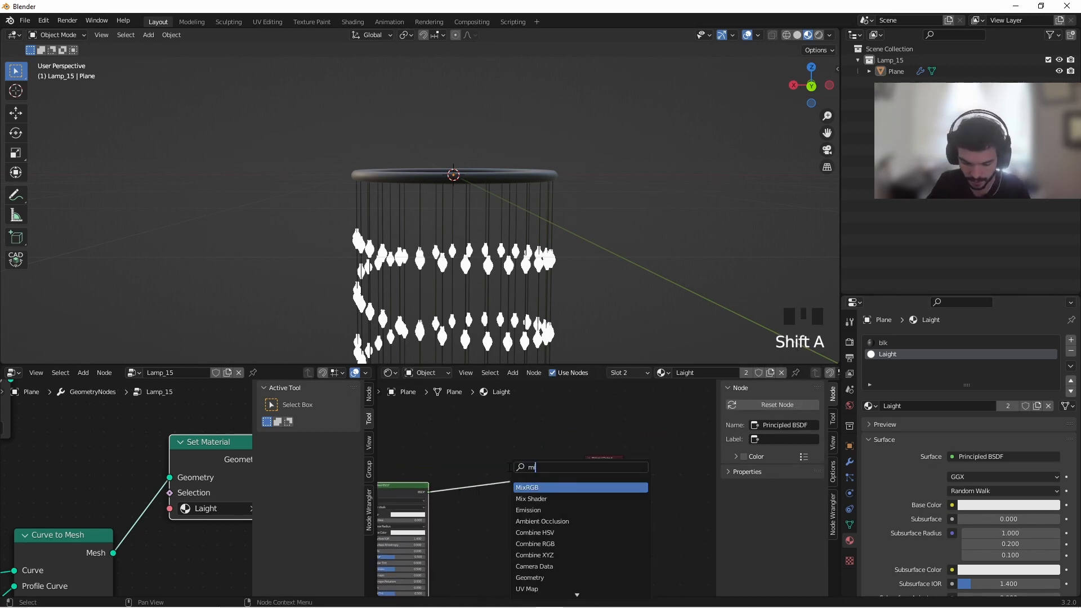
{"action": "type", "text": "x"}
{"action": "key", "text": "Down"}
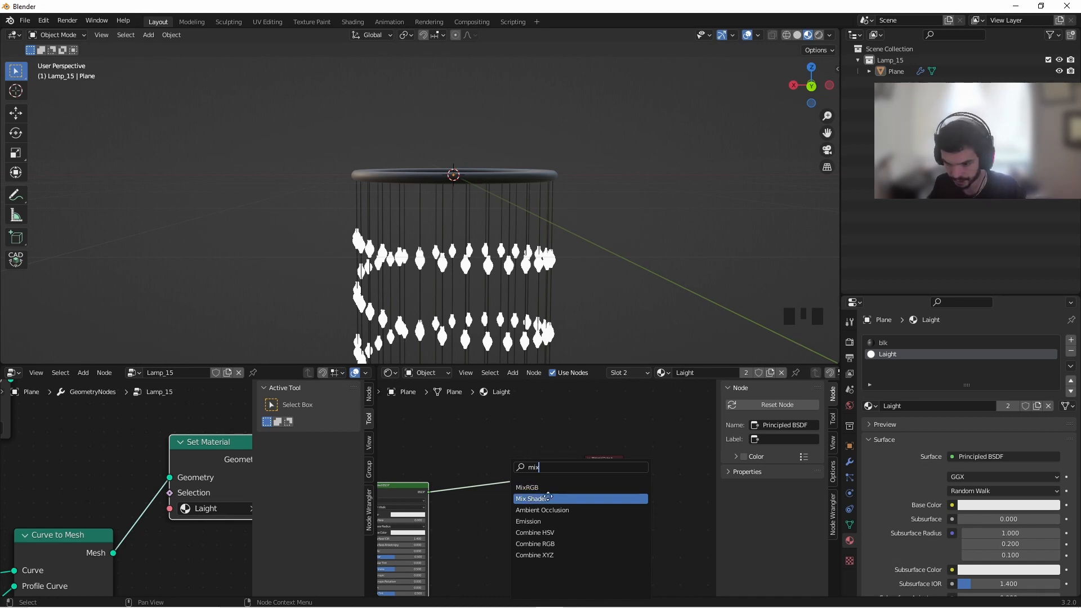
{"action": "key", "text": "Return"}
Add a Glass BSDF node and connect it to the Mix Shader's second Shader input
{"action": "scroll", "coordinate": [490, 516], "scroll_direction": "up", "scroll_amount": 5}
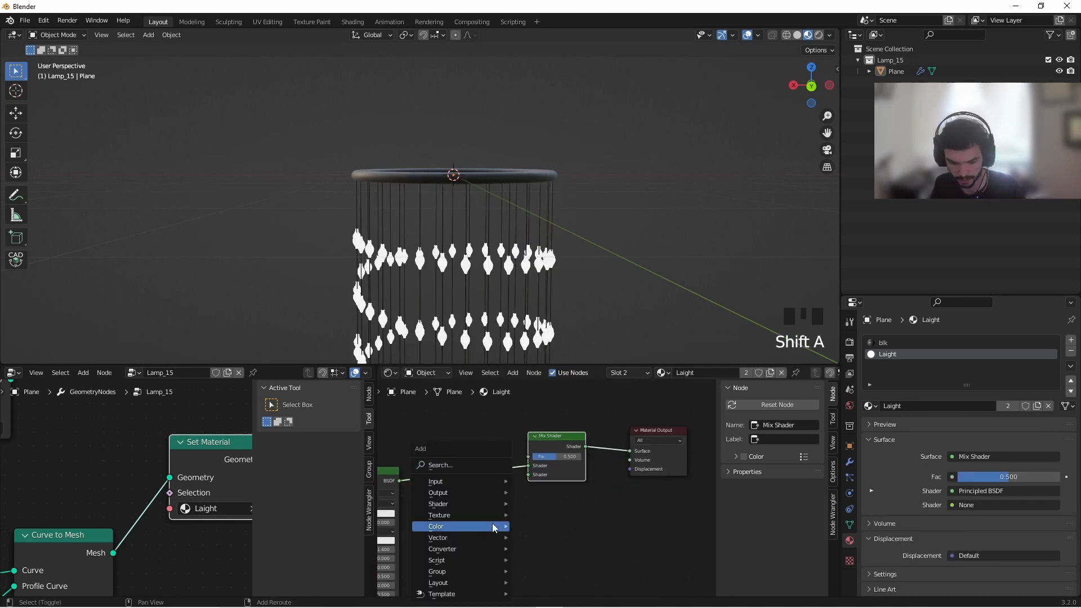
{"action": "left_click", "coordinate": [472, 465]}
{"action": "type", "text": "gla"}
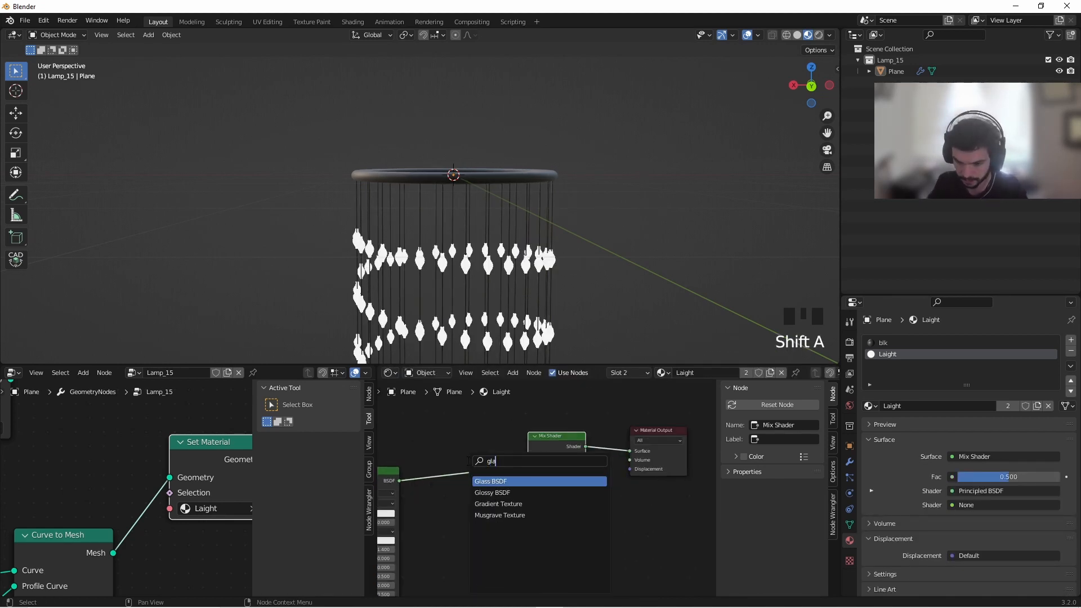
{"action": "left_click", "coordinate": [491, 480]}
{"action": "left_click", "coordinate": [470, 504]}
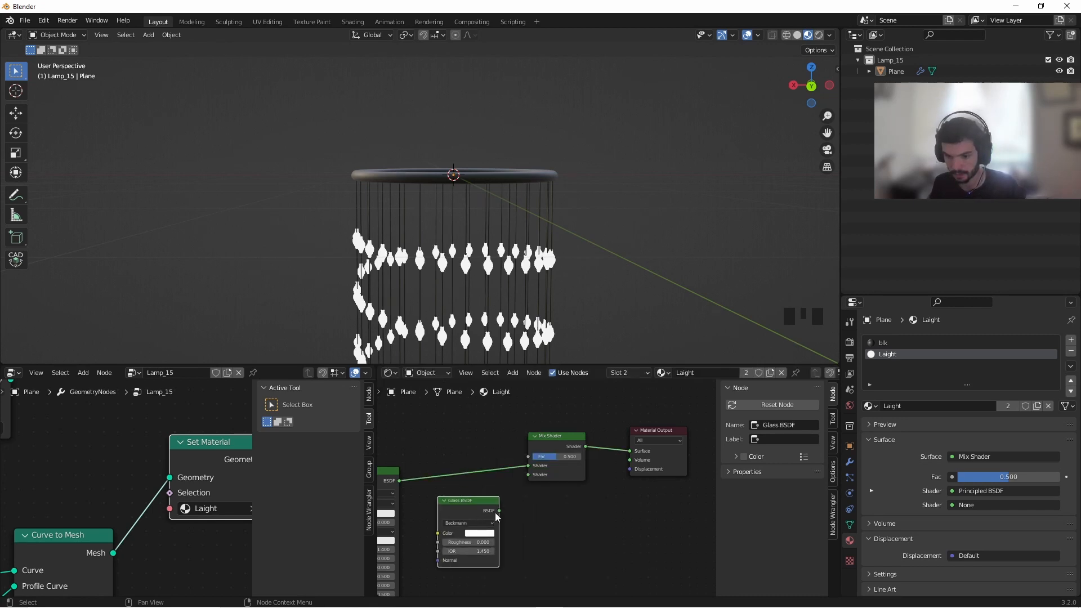
{"action": "left_click_drag", "start_coordinate": [499, 510], "coordinate": [532, 475]}
Add a Fresnel node above the Principled BSDF in the Laight material
{"action": "middle_click_drag", "start_coordinate": [545, 438], "coordinate": [611, 492]}
{"action": "key", "text": "shift+a"}
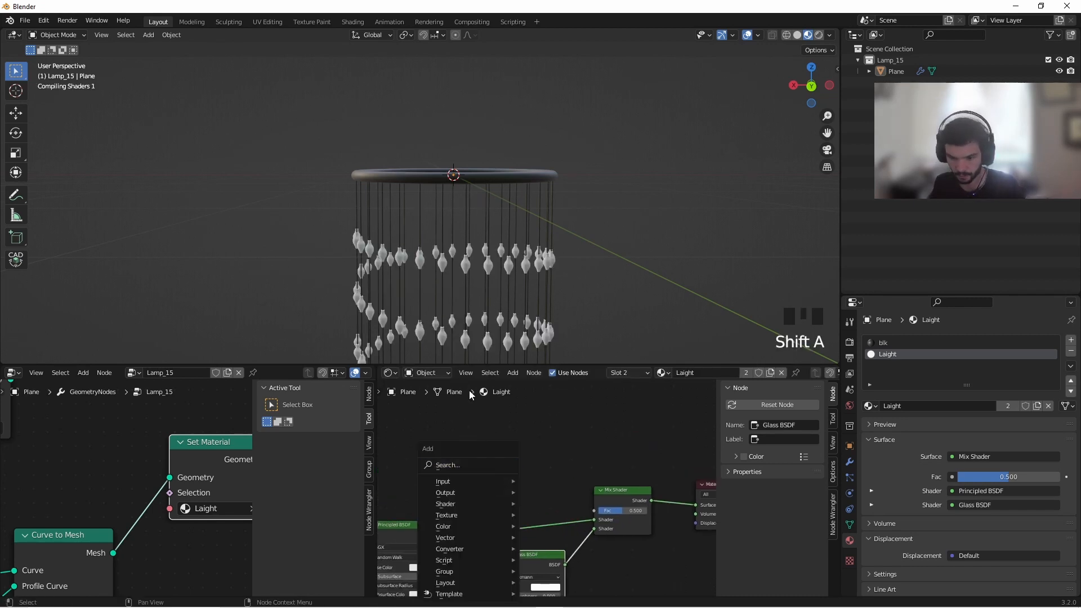
{"action": "key", "text": "shift+a"}
{"action": "left_click", "coordinate": [452, 463]}
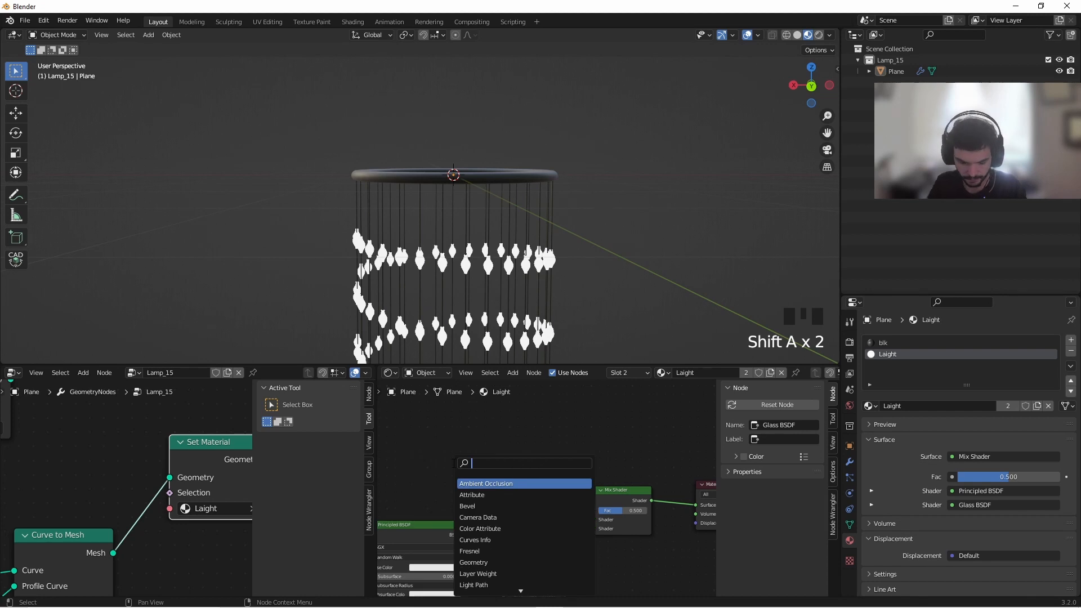
{"action": "type", "text": "fre"}
{"action": "key", "text": "Return"}
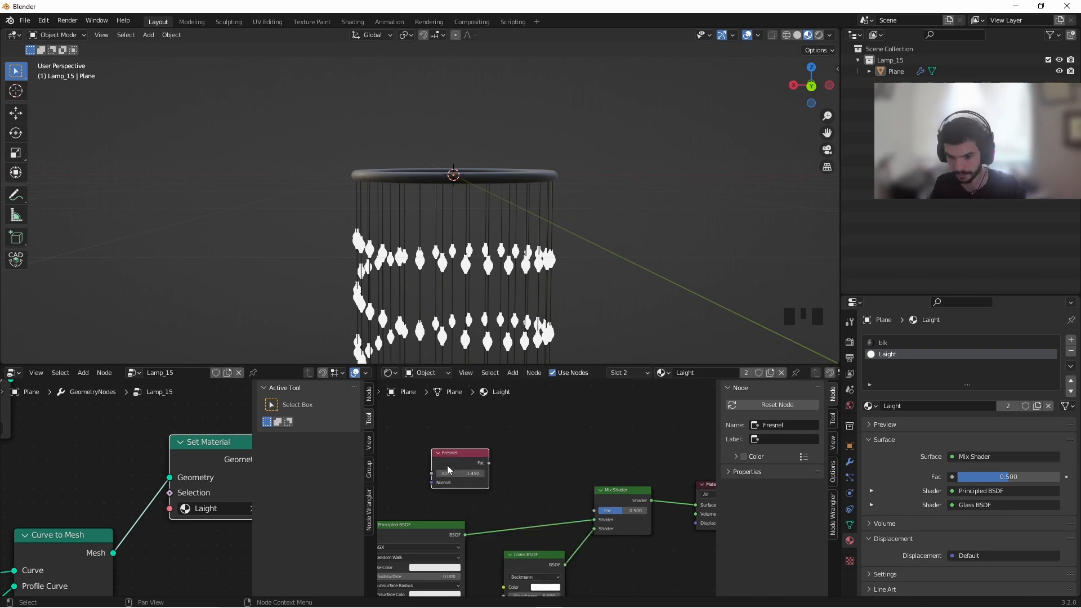
Preview the Fresnel node's output through a Viewer and examine its effect on the bulbs up close
{"action": "left_click", "coordinate": [486, 460], "text": "alt+shift"}
{"action": "left_click", "coordinate": [468, 464], "text": "alt+shift"}
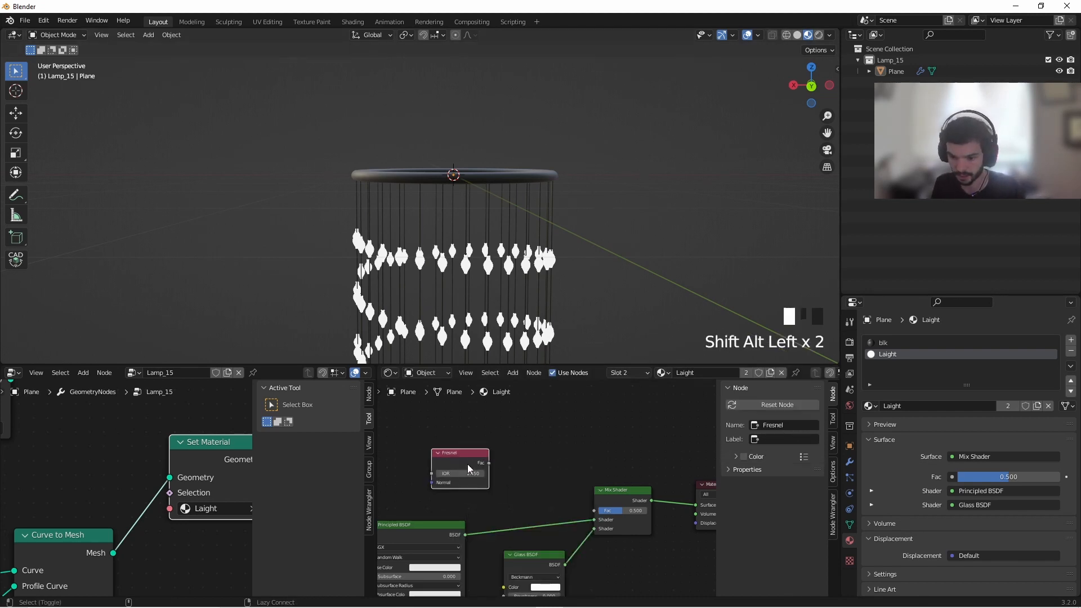
{"action": "left_click", "coordinate": [468, 464], "text": "ctrl+shift"}
{"action": "scroll", "coordinate": [437, 298], "scroll_direction": "up", "scroll_amount": 5}
{"action": "middle_click_drag", "start_coordinate": [449, 231], "coordinate": [409, 125]}
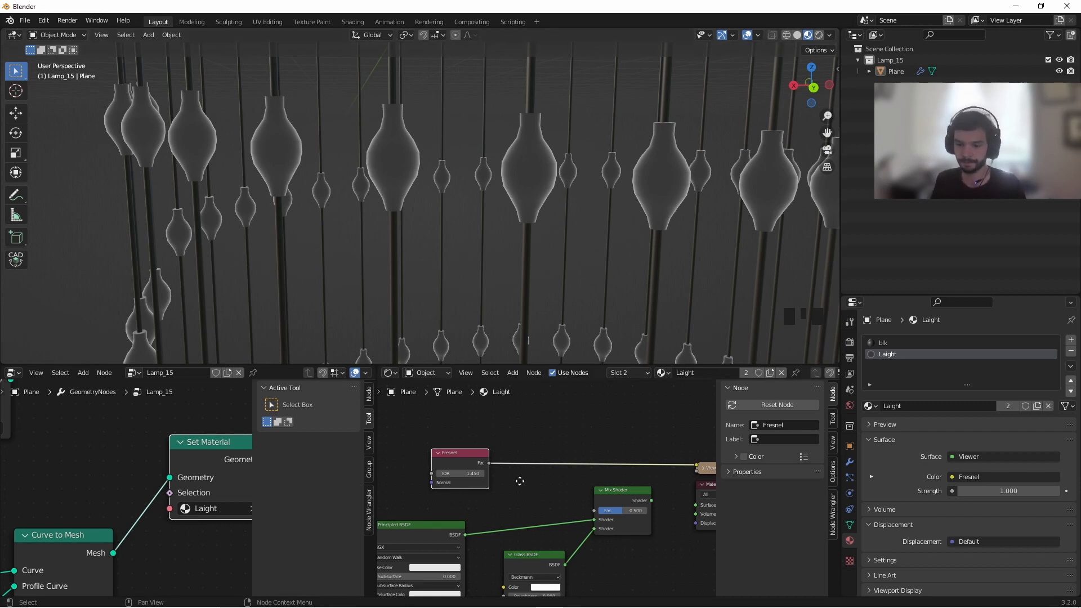
Connect the Fresnel Fac output to the Mix Shader's Fac and reconnect the Mix Shader to the Material Output's Surface
{"action": "middle_click_drag", "start_coordinate": [520, 481], "coordinate": [477, 467]}
{"action": "left_click_drag", "start_coordinate": [447, 450], "coordinate": [653, 492]}
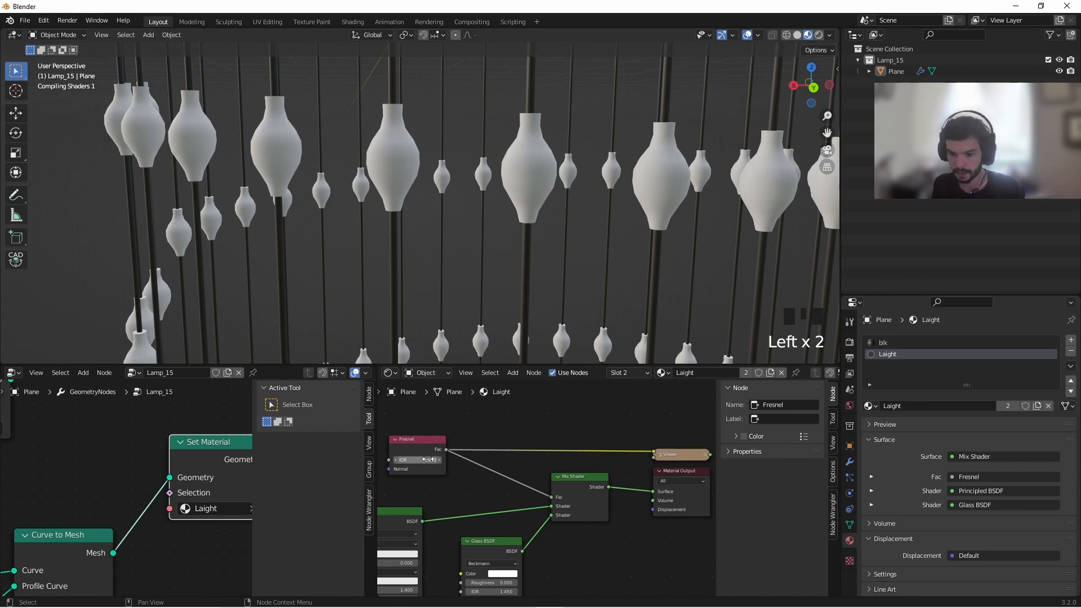
Delete the Viewer node and insert a ColorRamp between the Fresnel node and the Mix Shader's Fac
{"action": "left_click", "coordinate": [694, 451]}
{"action": "key", "text": "Delete"}
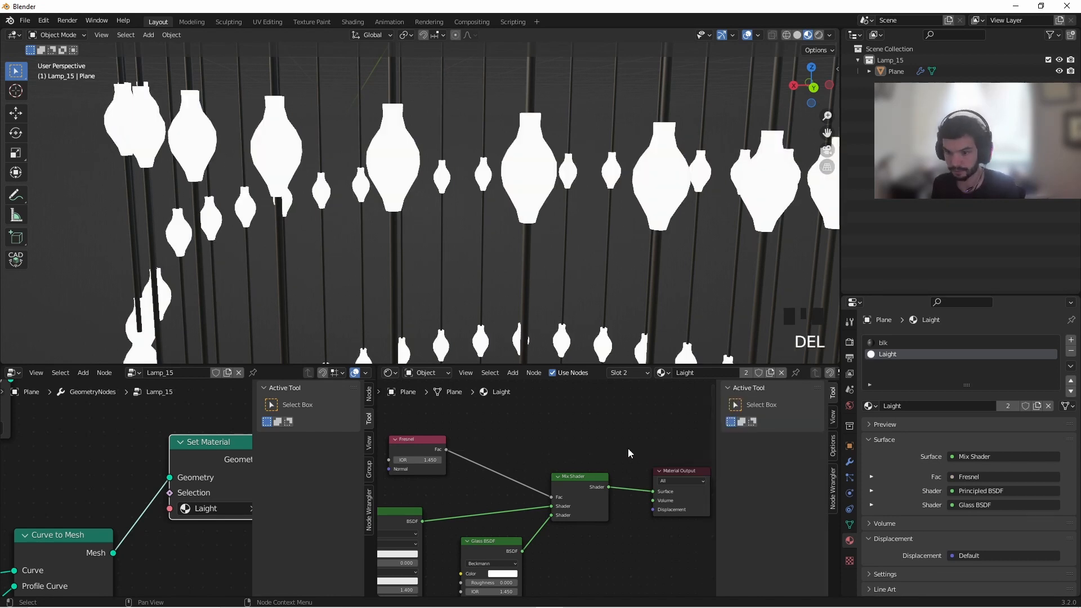
{"action": "key", "text": "shift+a"}
{"action": "left_click", "coordinate": [532, 457]}
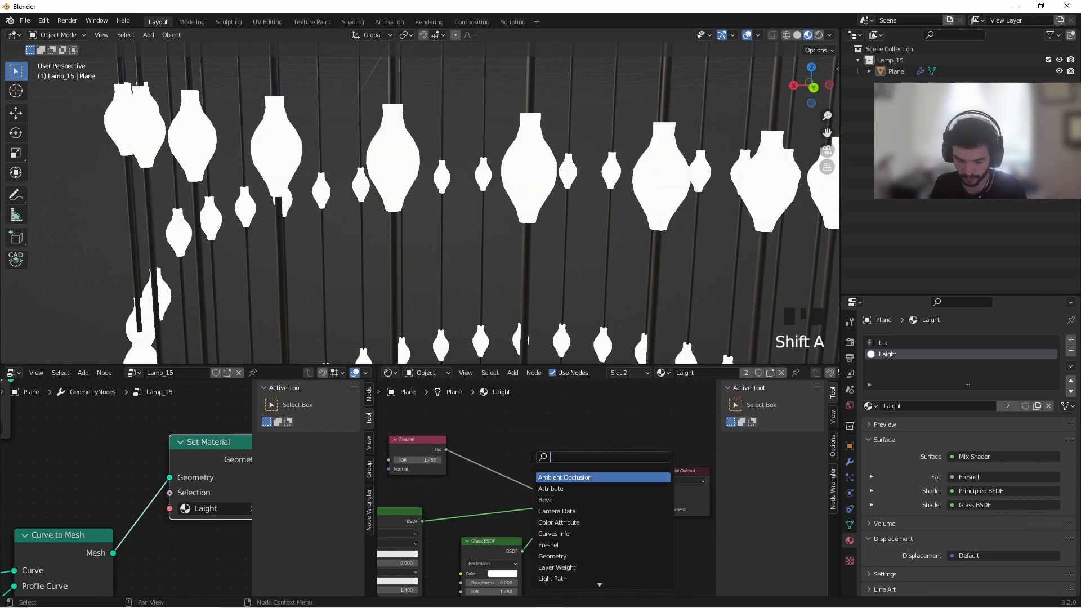
{"action": "type", "text": "colo"}
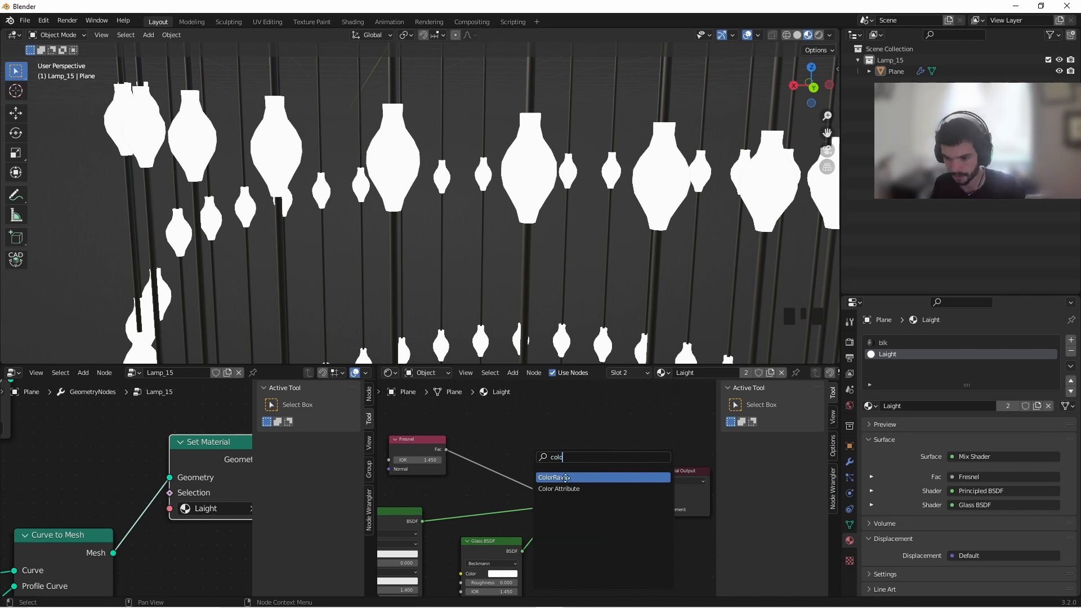
{"action": "left_click", "coordinate": [566, 478]}
{"action": "left_click", "coordinate": [503, 460]}
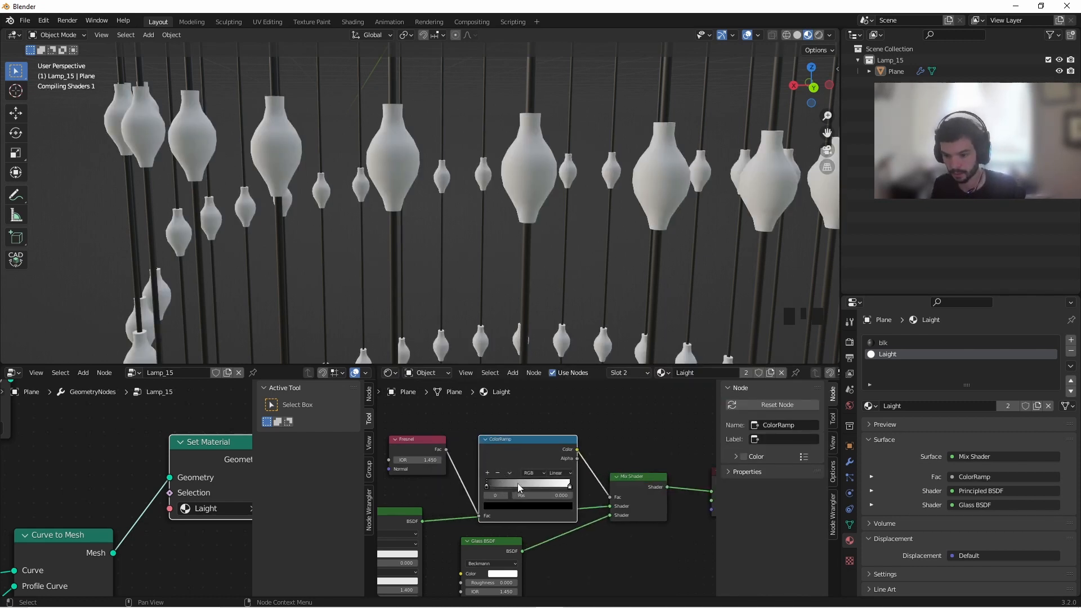
Tighten the ColorRamp's gradient by bringing the two stops closer together, with the white stop at 0.536
{"action": "left_click", "coordinate": [518, 483]}
{"action": "left_click_drag", "start_coordinate": [538, 485], "coordinate": [499, 483]}
{"action": "left_click", "coordinate": [498, 483]}
{"action": "mouse_move", "coordinate": [578, 482]}
{"action": "left_mouse_down"}
{"action": "mouse_move", "coordinate": [496, 479]}
{"action": "mouse_move", "coordinate": [567, 489]}
{"action": "mouse_move", "coordinate": [508, 491]}
{"action": "mouse_move", "coordinate": [578, 493]}
{"action": "left_mouse_up"}
{"action": "left_click_drag", "start_coordinate": [521, 435], "coordinate": [514, 410]}
{"action": "scroll", "coordinate": [543, 454], "scroll_direction": "up", "scroll_amount": 5}
{"action": "left_click_drag", "start_coordinate": [533, 458], "coordinate": [464, 458]}
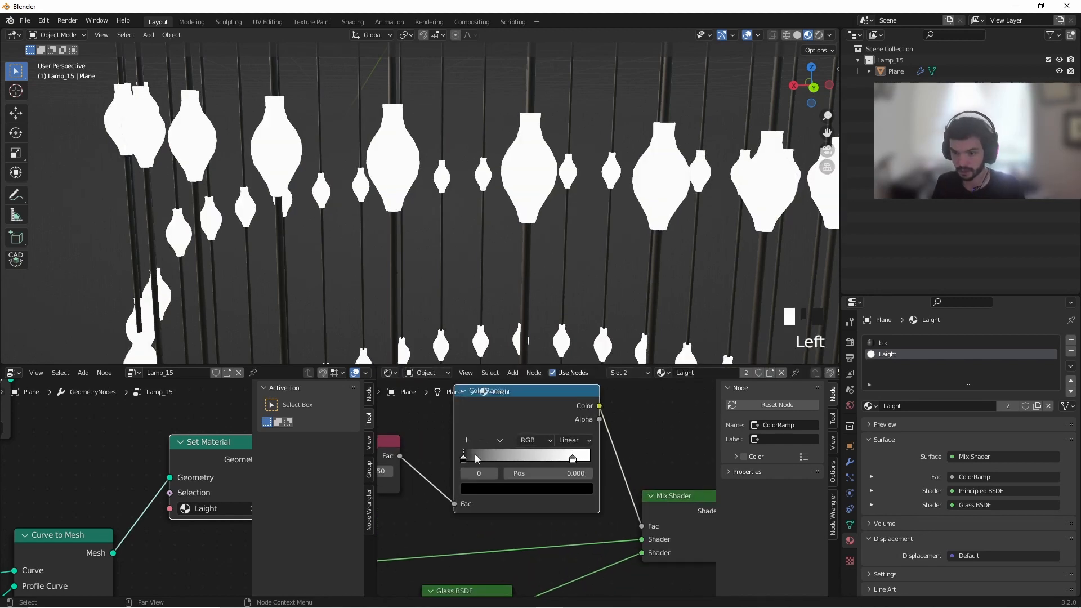
{"action": "mouse_move", "coordinate": [572, 459]}
{"action": "left_mouse_down"}
{"action": "mouse_move", "coordinate": [495, 457]}
{"action": "mouse_move", "coordinate": [533, 468]}
{"action": "left_mouse_up"}
{"action": "left_click", "coordinate": [505, 458]}
Preview the Fresnel output through a Viewer and set its IOR to 1.300
{"action": "middle_click_drag", "start_coordinate": [457, 520], "coordinate": [534, 457]}
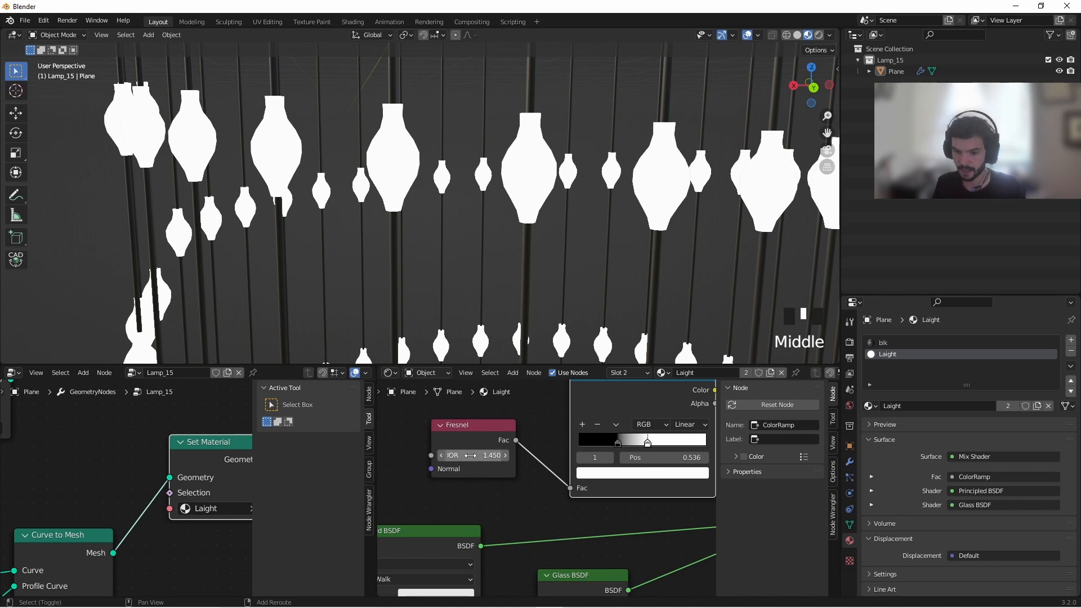
{"action": "left_click_drag", "start_coordinate": [475, 457], "coordinate": [395, 456], "text": "shift"}
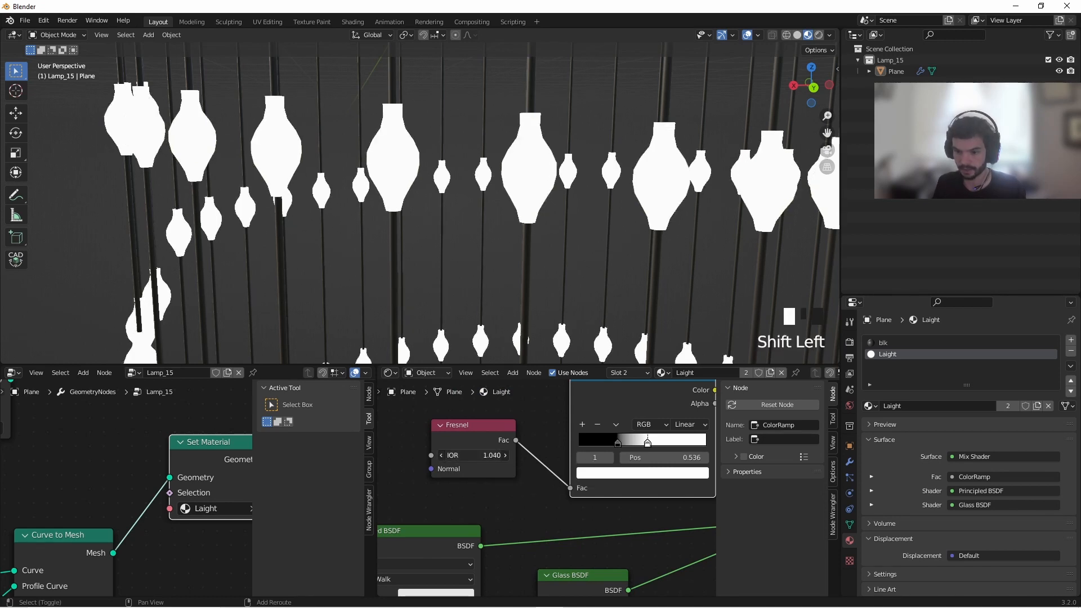
{"action": "left_click", "coordinate": [475, 436], "text": "alt+shift"}
{"action": "left_click", "coordinate": [481, 434], "text": "ctrl+shift"}
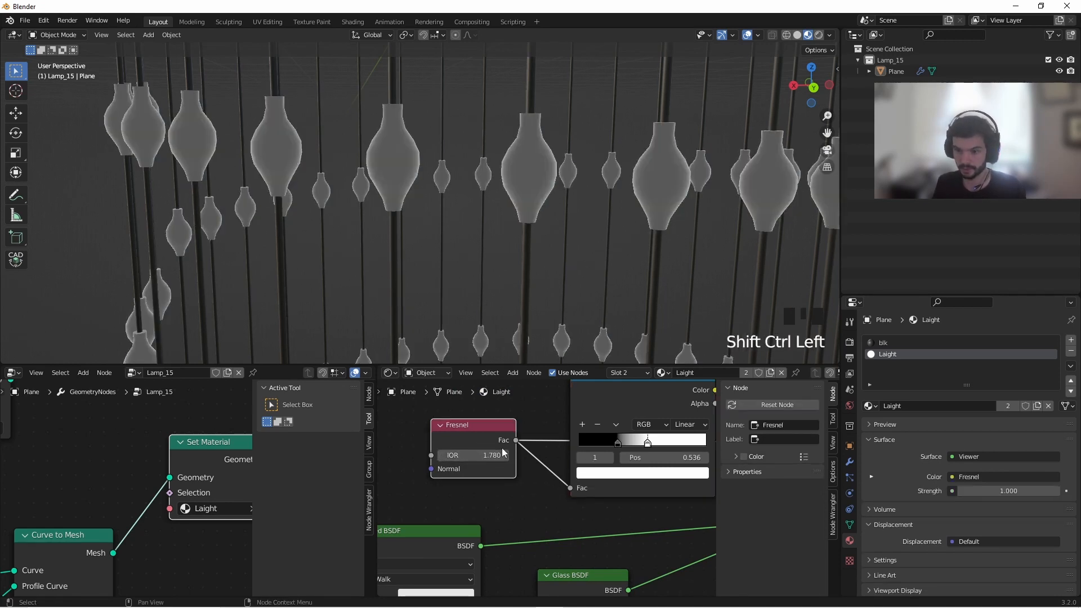
{"action": "left_click_drag", "start_coordinate": [476, 455], "coordinate": [446, 455], "text": "shift"}
Preview the ColorRamp's output and place its white stop at 0.109 with the black stop close to the ramp's start
{"action": "left_click", "coordinate": [614, 407], "text": "ctrl+shift"}
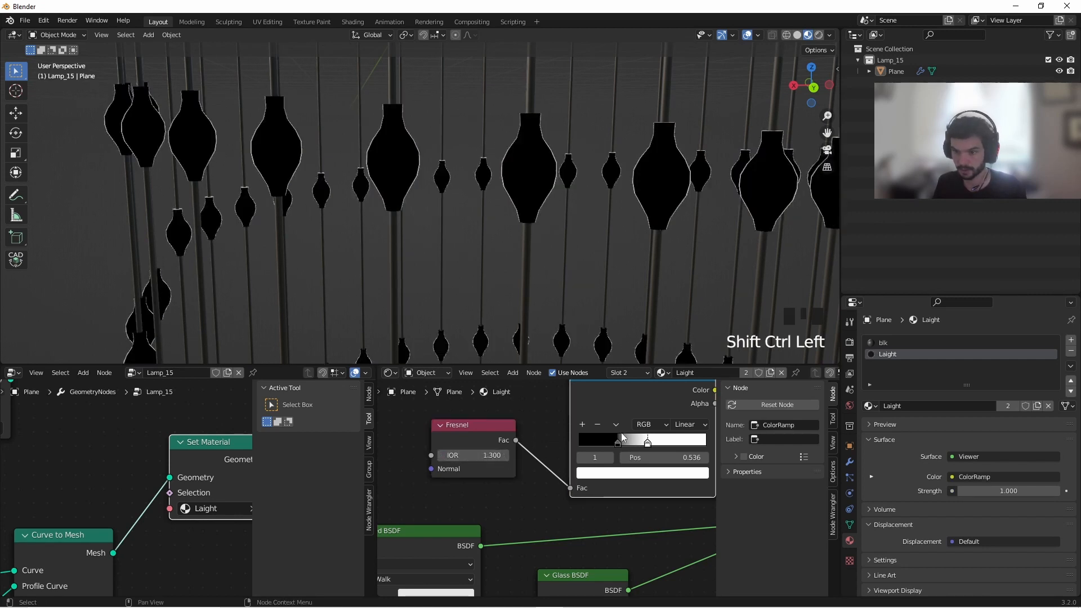
{"action": "middle_click_drag", "start_coordinate": [652, 449], "coordinate": [552, 465]}
{"action": "left_click_drag", "start_coordinate": [564, 460], "coordinate": [626, 463]}
{"action": "left_click_drag", "start_coordinate": [515, 459], "coordinate": [465, 463]}
{"action": "left_click_drag", "start_coordinate": [599, 465], "coordinate": [478, 463]}
{"action": "left_click", "coordinate": [468, 460]}
Reconnect the Mix Shader to the Material Output's Surface and inspect the bulbs' glass edges up close
{"action": "middle_click_drag", "start_coordinate": [699, 505], "coordinate": [494, 488]}
{"action": "left_click", "coordinate": [494, 488], "text": "alt+shift"}
{"action": "left_click", "coordinate": [503, 495], "text": "ctrl+shift"}
{"action": "middle_click_drag", "start_coordinate": [502, 208], "coordinate": [484, 183]}
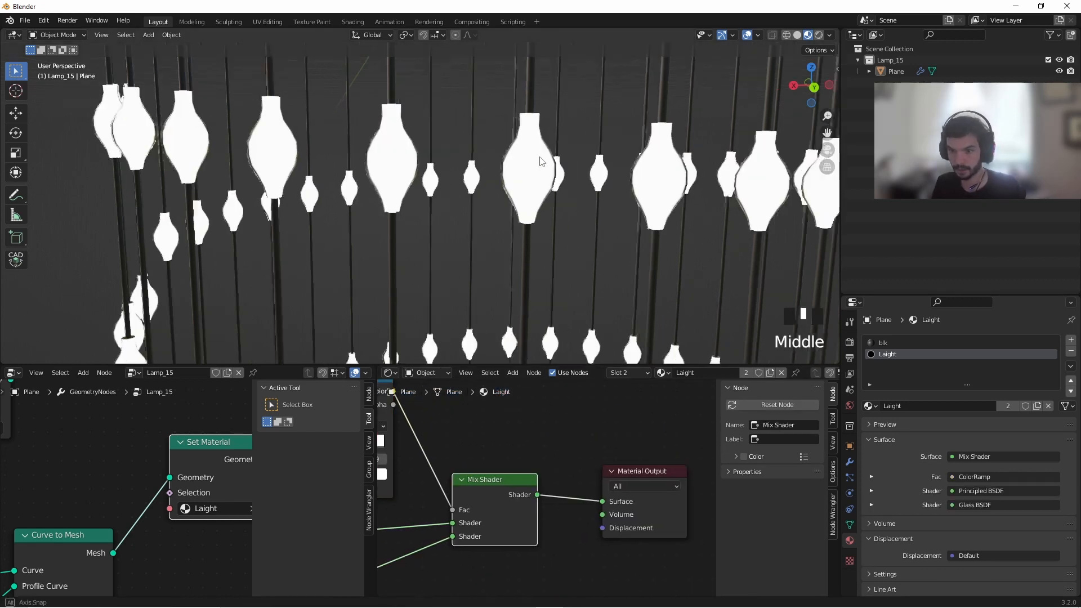
{"action": "scroll", "coordinate": [482, 181], "scroll_direction": "up", "scroll_amount": 5}
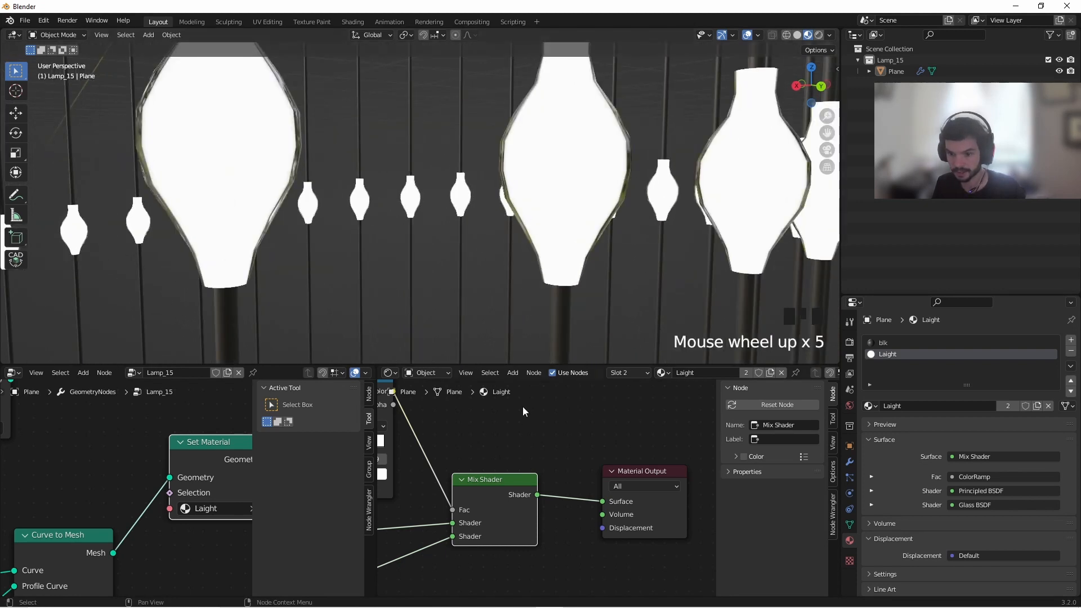
Set the Fresnel node's IOR to 1.750 to widen the glass rim on the bulbs
{"action": "middle_click_drag", "start_coordinate": [524, 411], "coordinate": [709, 412]}
{"action": "scroll", "coordinate": [141, 490], "scroll_direction": "down", "scroll_amount": 6}
{"action": "middle_click_drag", "start_coordinate": [394, 451], "coordinate": [468, 451]}
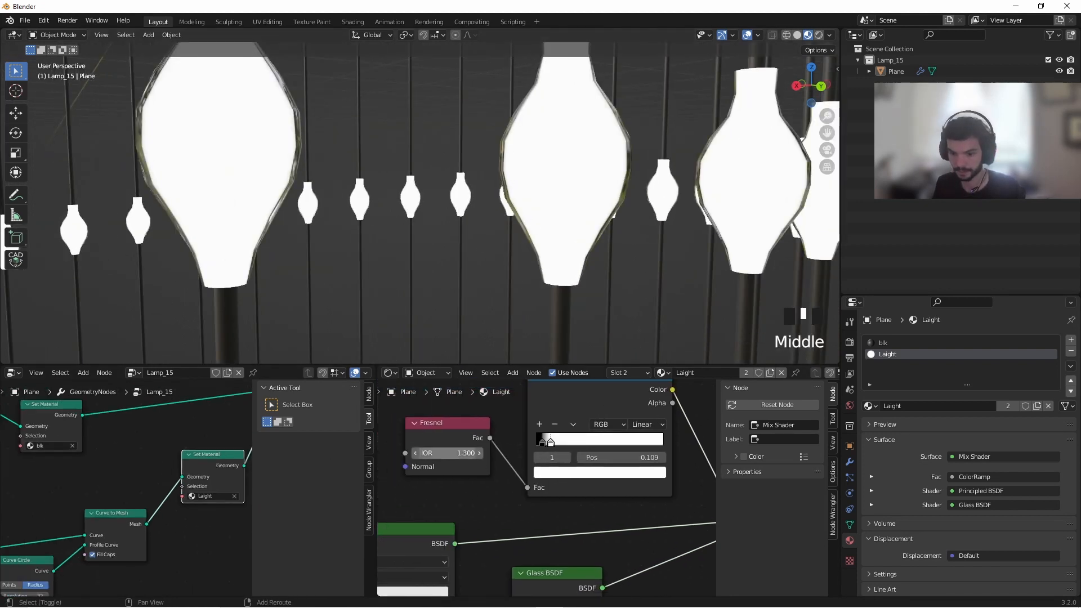
{"action": "left_click_drag", "start_coordinate": [451, 453], "coordinate": [474, 453], "text": "shift"}
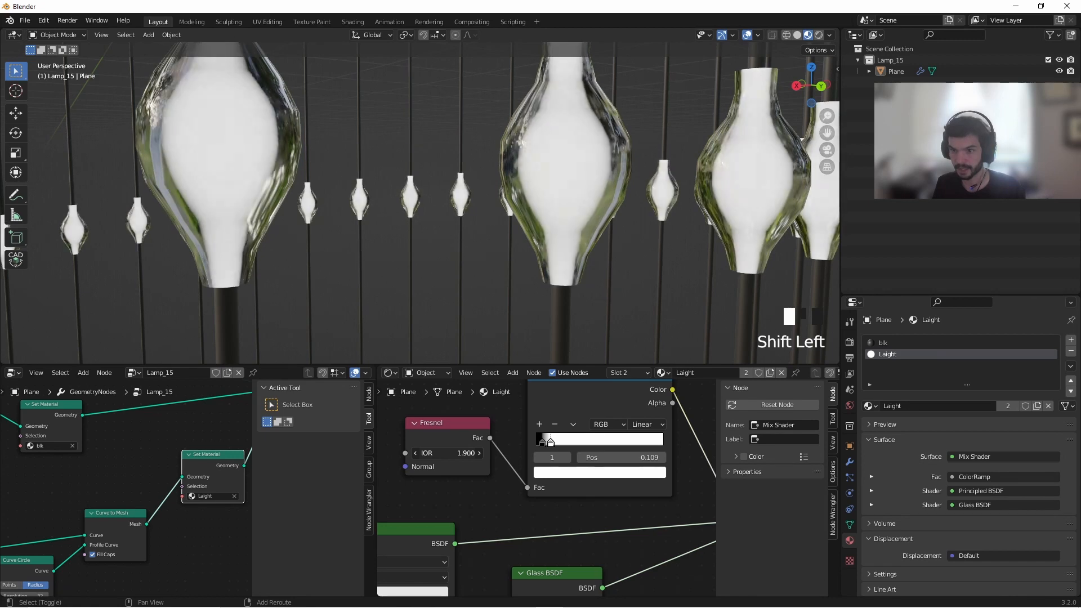
{"action": "left_click_drag", "start_coordinate": [467, 453], "coordinate": [451, 453], "text": "shift"}
Examine the glowing glass bulbs up close and across the whole lamp from several angles and distances
{"action": "middle_click_drag", "start_coordinate": [563, 169], "coordinate": [604, 79]}
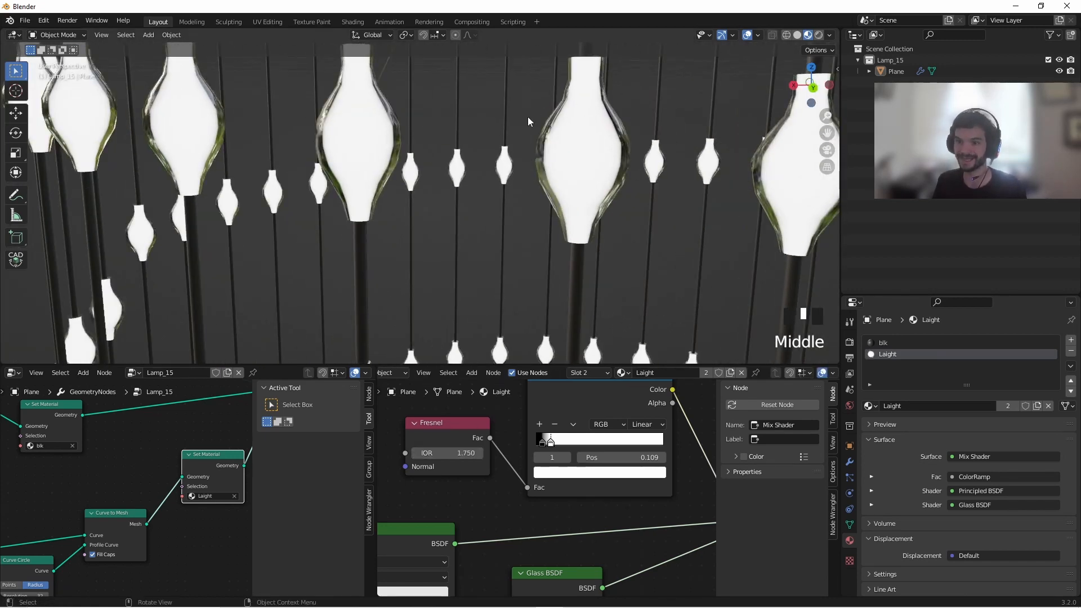
{"action": "scroll", "coordinate": [504, 260], "scroll_direction": "down", "scroll_amount": 8}
{"action": "middle_click_drag", "start_coordinate": [474, 257], "coordinate": [402, 242]}
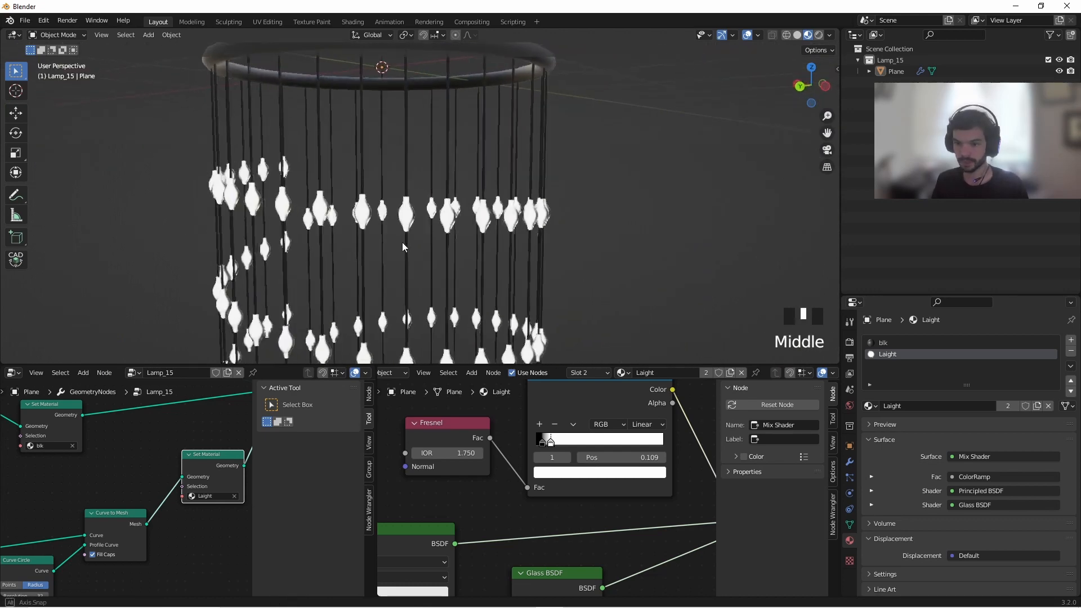
{"action": "scroll", "coordinate": [402, 243], "scroll_direction": "up", "scroll_amount": 5}
{"action": "scroll", "coordinate": [441, 198], "scroll_direction": "down", "scroll_amount": 7}
{"action": "middle_click_drag", "start_coordinate": [456, 283], "coordinate": [459, 214], "text": "shift"}
{"action": "scroll", "coordinate": [438, 289], "scroll_direction": "down", "scroll_amount": 5}
{"action": "scroll", "coordinate": [458, 287], "scroll_direction": "up", "scroll_amount": 6}
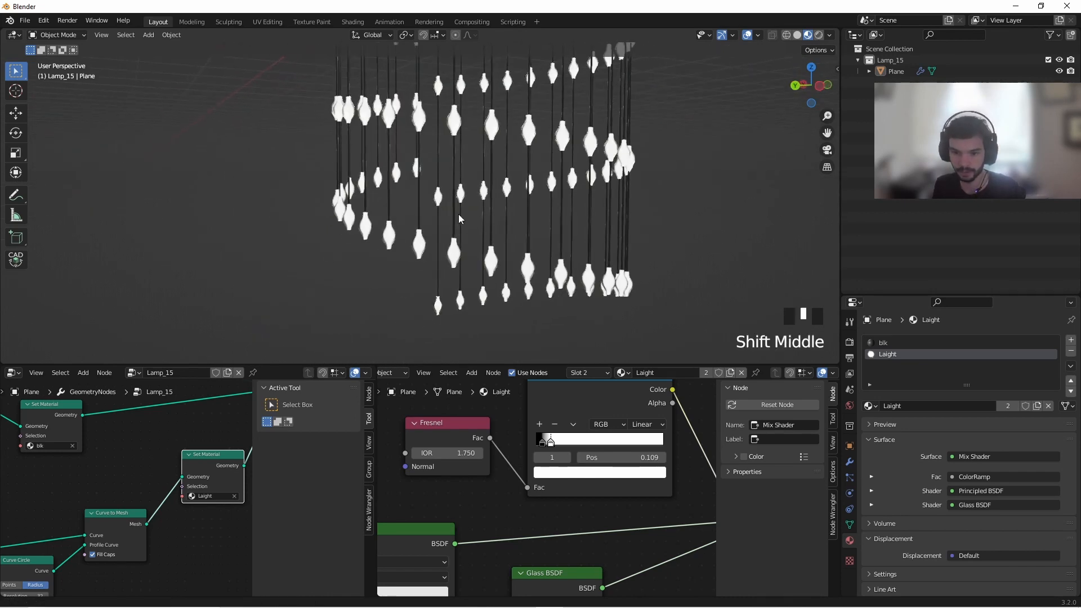
{"action": "scroll", "coordinate": [501, 425], "scroll_direction": "down", "scroll_amount": 9}
{"action": "scroll", "coordinate": [509, 244], "scroll_direction": "down", "scroll_amount": 7}
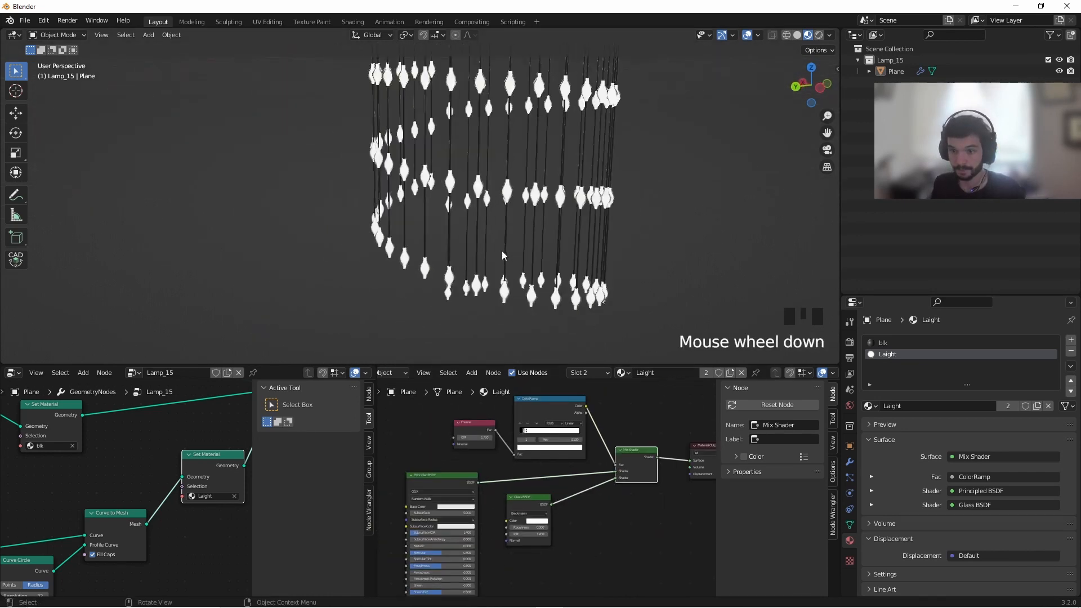
{"action": "middle_click_drag", "start_coordinate": [501, 247], "coordinate": [510, 251]}
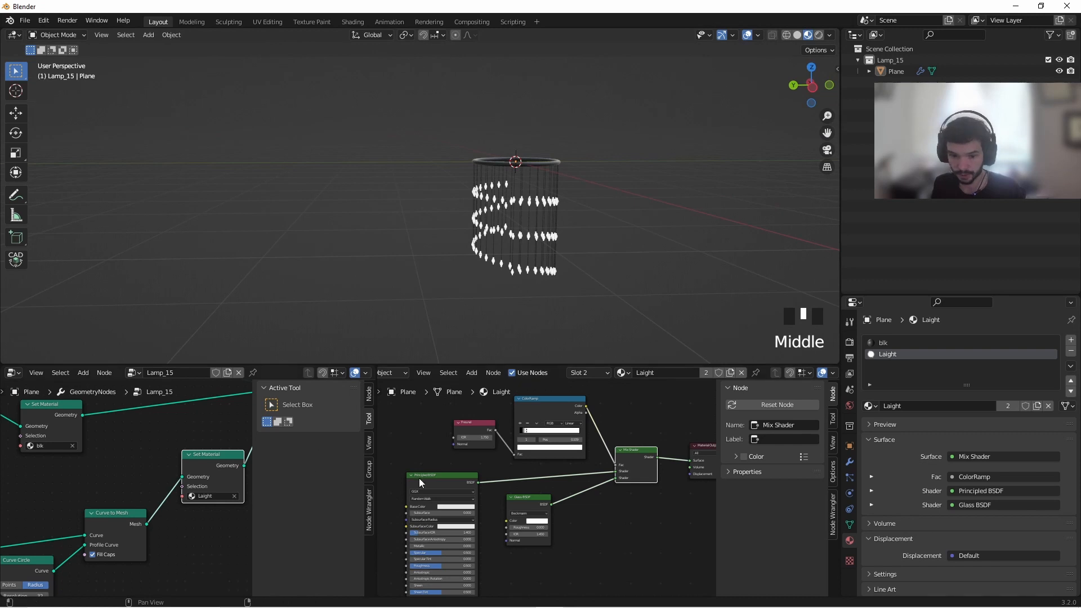
Widen the Geometry Nodes editor and set the value of the Add node after the Map Range to 1.230
{"action": "left_click_drag", "start_coordinate": [376, 447], "coordinate": [571, 447]}
{"action": "scroll", "coordinate": [318, 493], "scroll_direction": "down", "scroll_amount": 9}
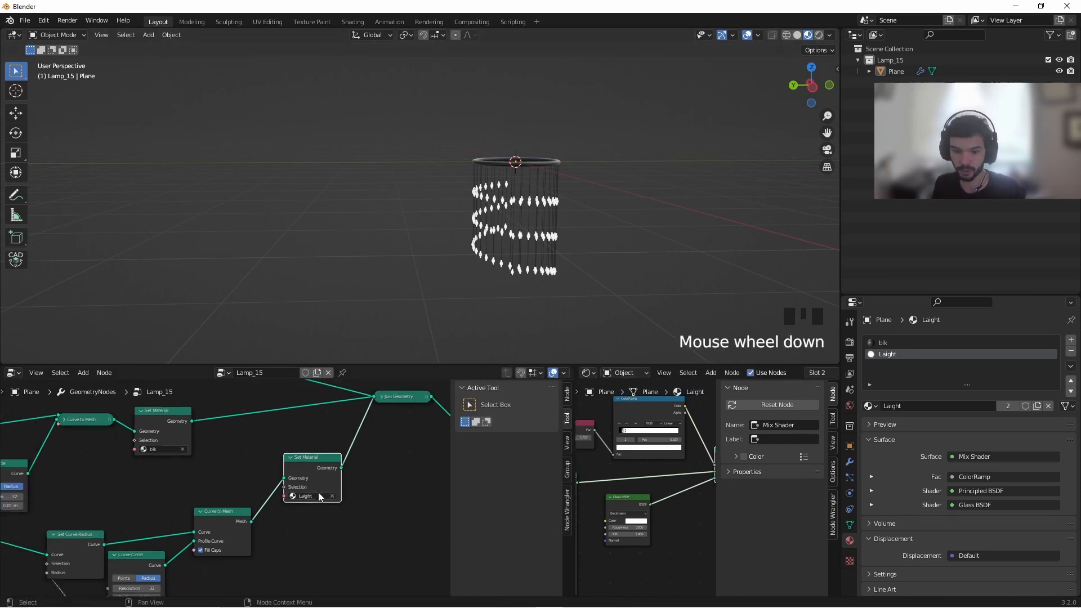
{"action": "middle_click_drag", "start_coordinate": [3, 555], "coordinate": [265, 451]}
{"action": "scroll", "coordinate": [196, 511], "scroll_direction": "up", "scroll_amount": 3}
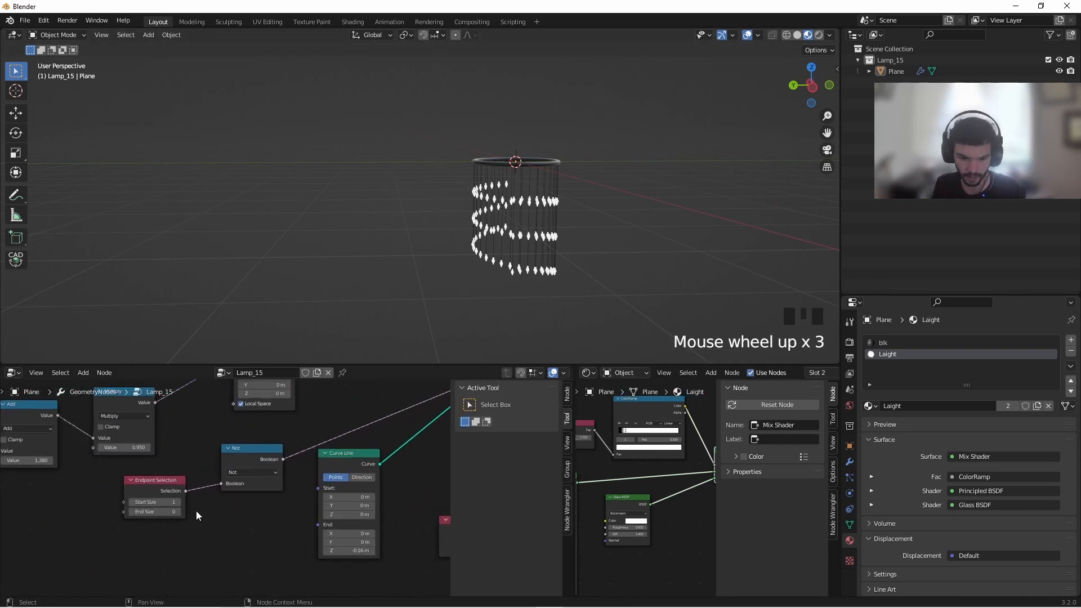
{"action": "middle_click_drag", "start_coordinate": [196, 511], "coordinate": [312, 504]}
{"action": "scroll", "coordinate": [226, 482], "scroll_direction": "down", "scroll_amount": 6}
{"action": "scroll", "coordinate": [283, 466], "scroll_direction": "up", "scroll_amount": 6}
{"action": "mouse_move", "coordinate": [223, 466]}
{"action": "left_mouse_down", "text": "shift"}
{"action": "mouse_move", "coordinate": [245, 466]}
{"action": "mouse_move", "coordinate": [226, 468]}
{"action": "left_mouse_up", "text": "shift"}
{"action": "scroll", "coordinate": [455, 227], "scroll_direction": "down", "scroll_amount": 1}
Create a linked duplicate of the lamp beside the original along the global Y axis
{"action": "left_click", "coordinate": [486, 238]}
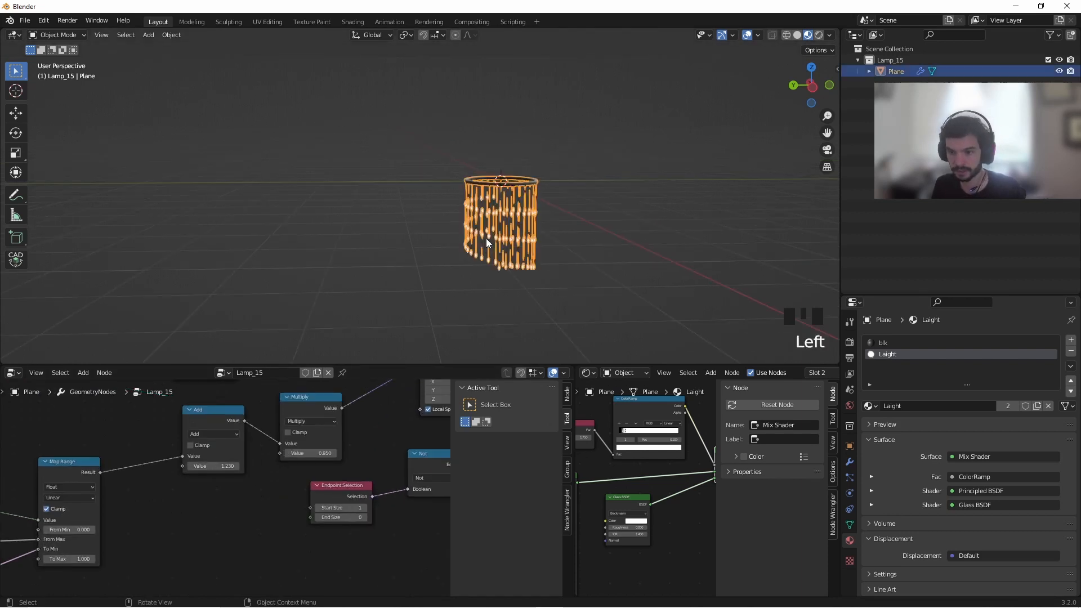
{"action": "key", "text": "alt+d"}
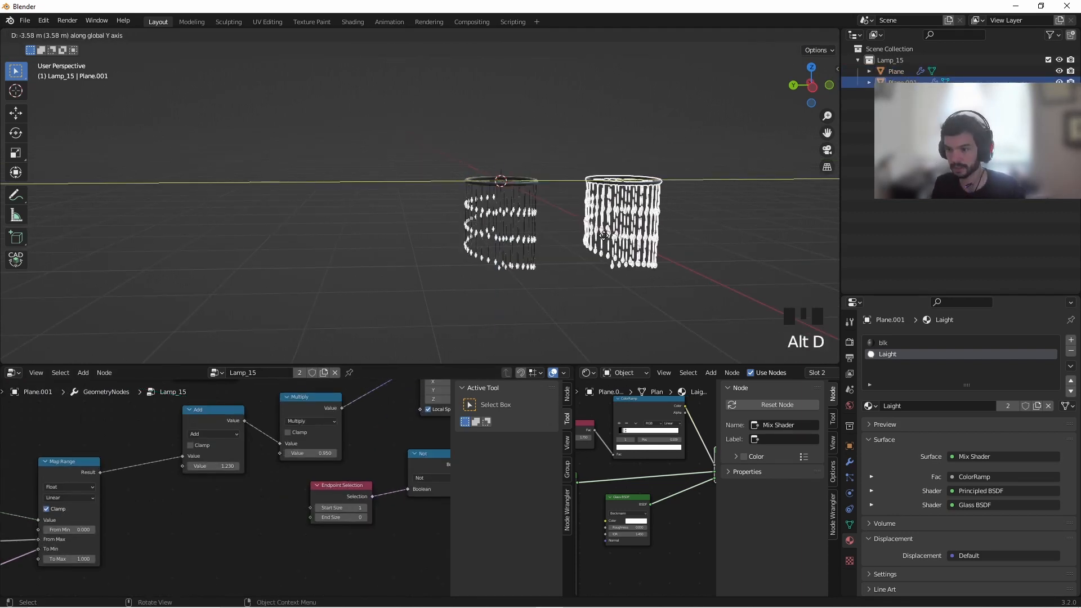
{"action": "left_click", "coordinate": [606, 261]}
Set the Add node's value to 3.830 and compare its effect on both lamps
{"action": "left_click_drag", "start_coordinate": [218, 467], "coordinate": [292, 466]}
{"action": "scroll", "coordinate": [495, 224], "scroll_direction": "down", "scroll_amount": 7}
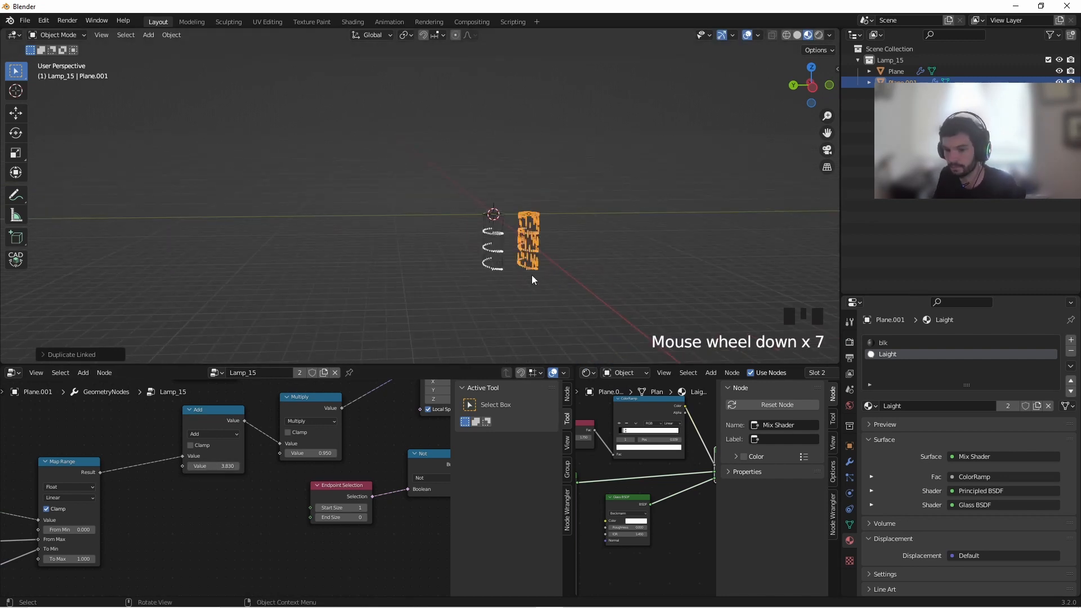
{"action": "scroll", "coordinate": [500, 248], "scroll_direction": "up", "scroll_amount": 5}
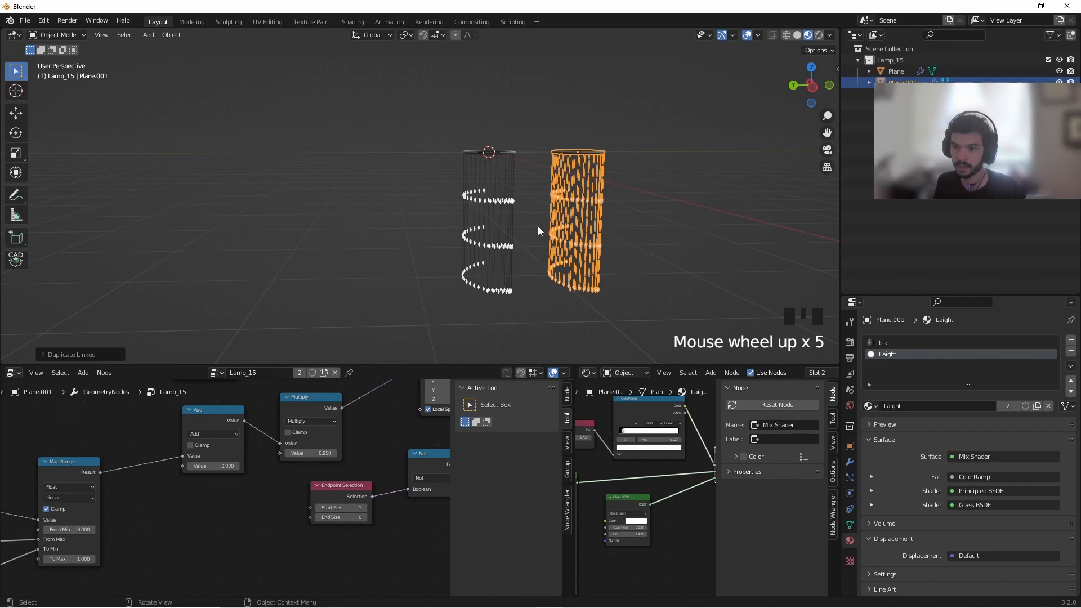
{"action": "middle_click_drag", "start_coordinate": [539, 227], "coordinate": [582, 181]}
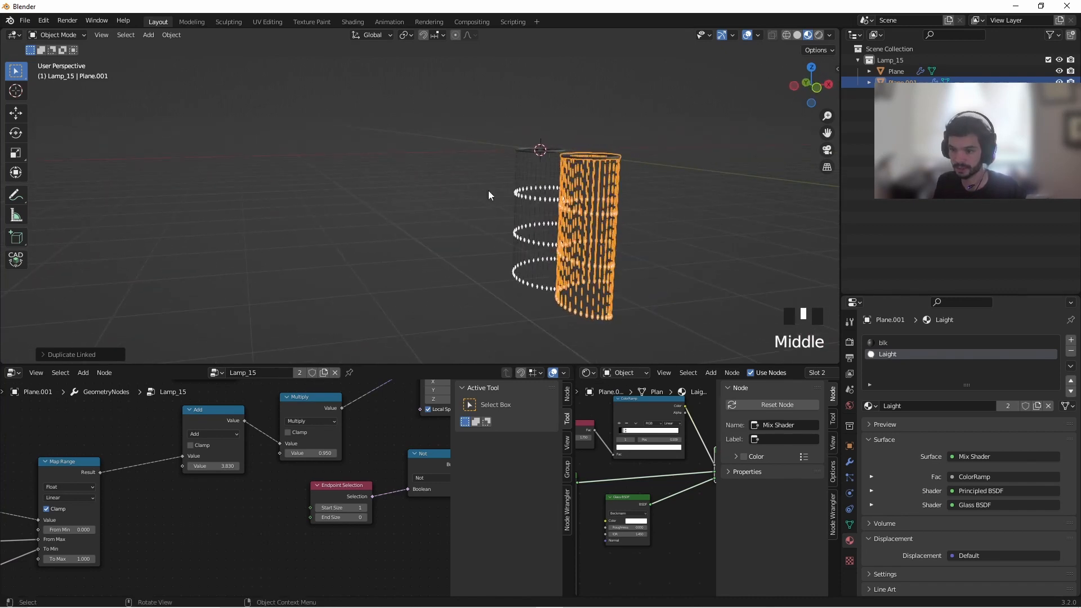
{"action": "middle_click_drag", "start_coordinate": [488, 191], "coordinate": [557, 211]}
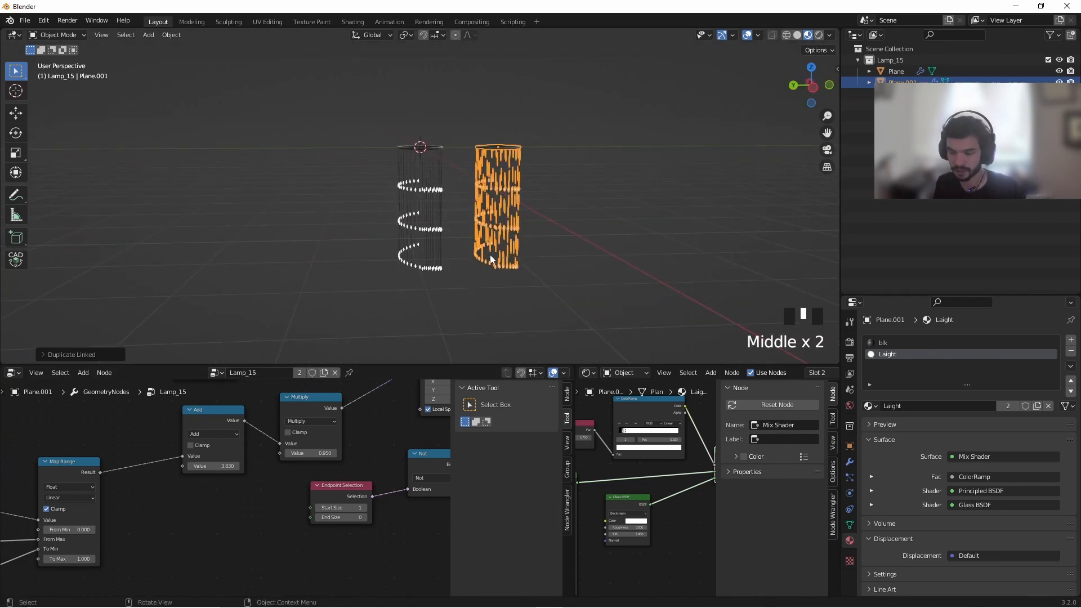
Delete the linked duplicate and reselect the original lamp
{"action": "key", "text": "Delete"}
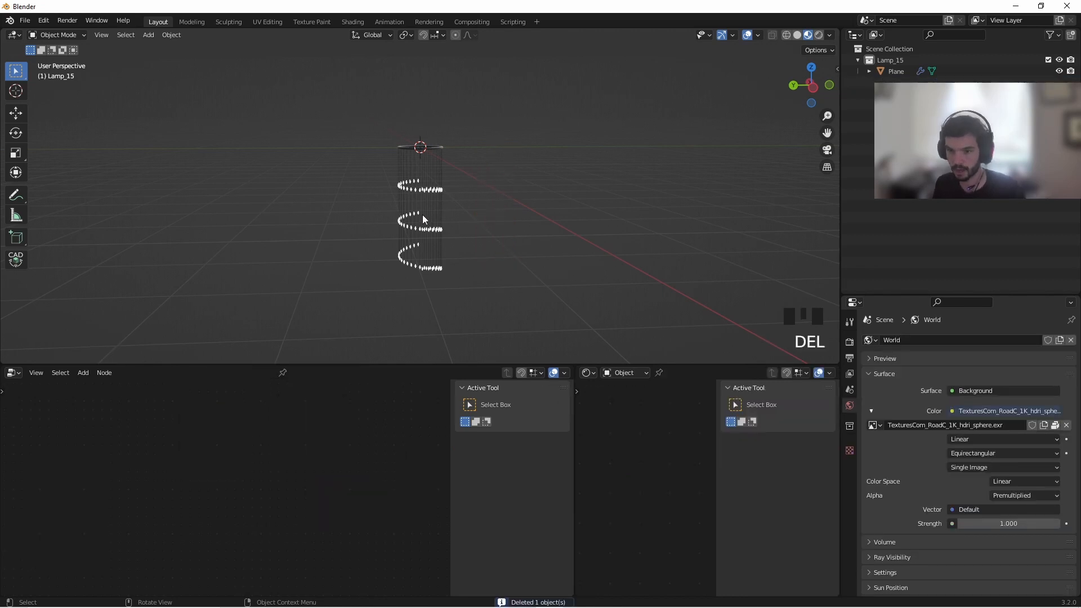
{"action": "left_click", "coordinate": [423, 215]}
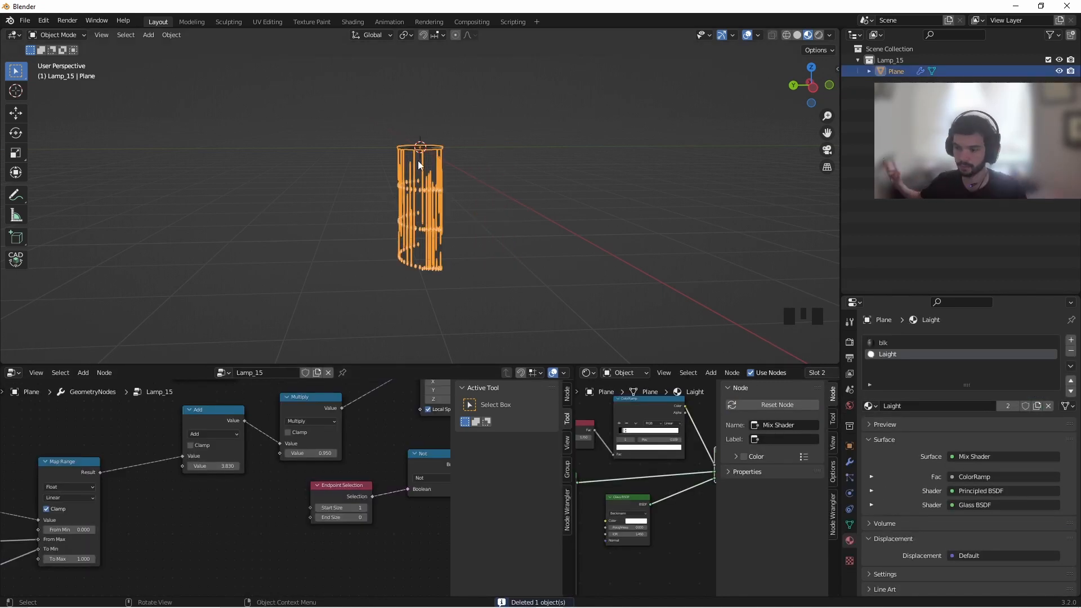
{"action": "scroll", "coordinate": [161, 401], "scroll_direction": "down", "scroll_amount": 8}
{"action": "middle_click_drag", "start_coordinate": [199, 461], "coordinate": [218, 483]}
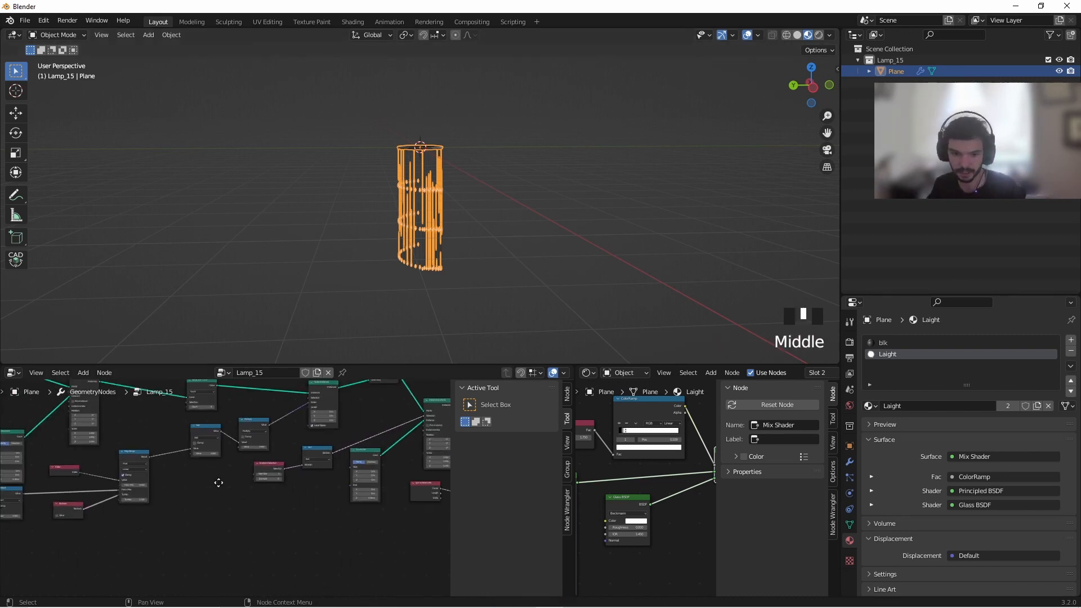
{"action": "scroll", "coordinate": [292, 451], "scroll_direction": "down", "scroll_amount": 7}
{"action": "middle_click_drag", "start_coordinate": [291, 451], "coordinate": [317, 477]}
{"action": "scroll", "coordinate": [282, 443], "scroll_direction": "up", "scroll_amount": 16}
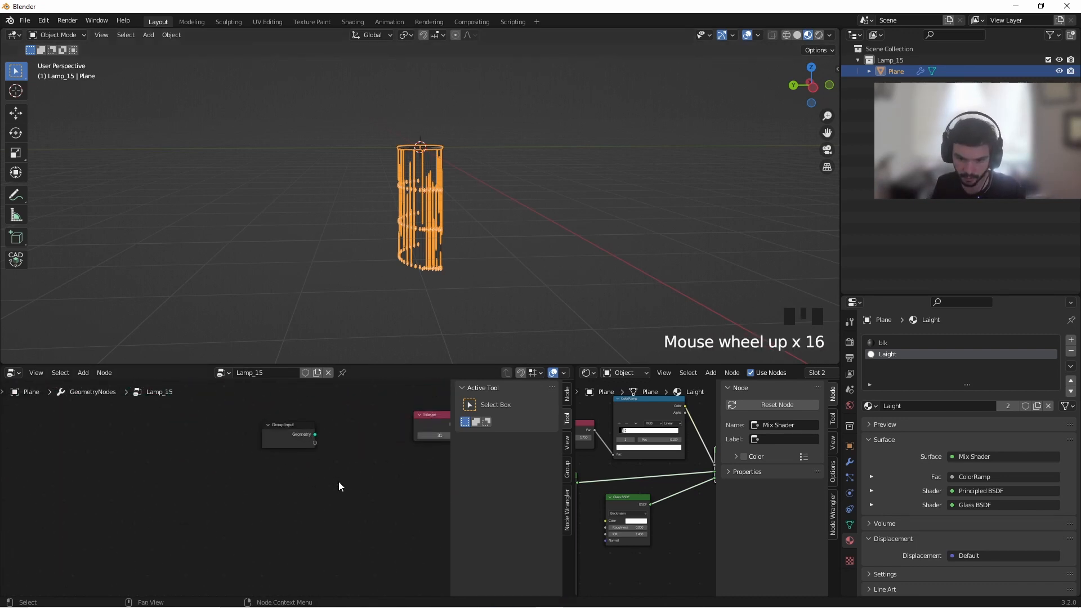
{"action": "left_click_drag", "start_coordinate": [337, 481], "coordinate": [287, 436]}
{"action": "key", "text": "shift+a"}
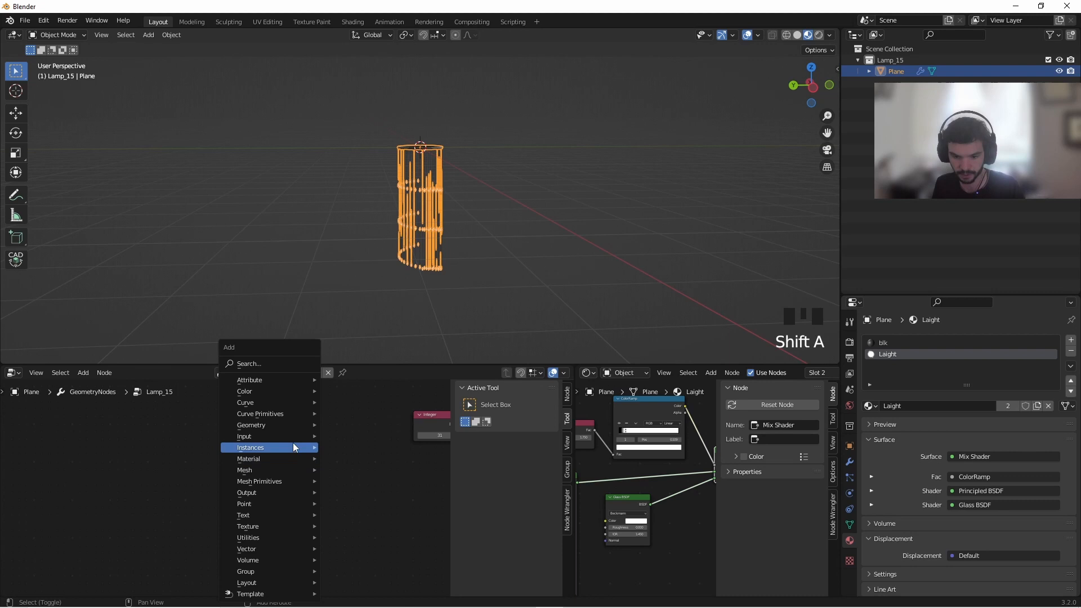
{"action": "left_click", "coordinate": [262, 364]}
{"action": "type", "text": "group"}
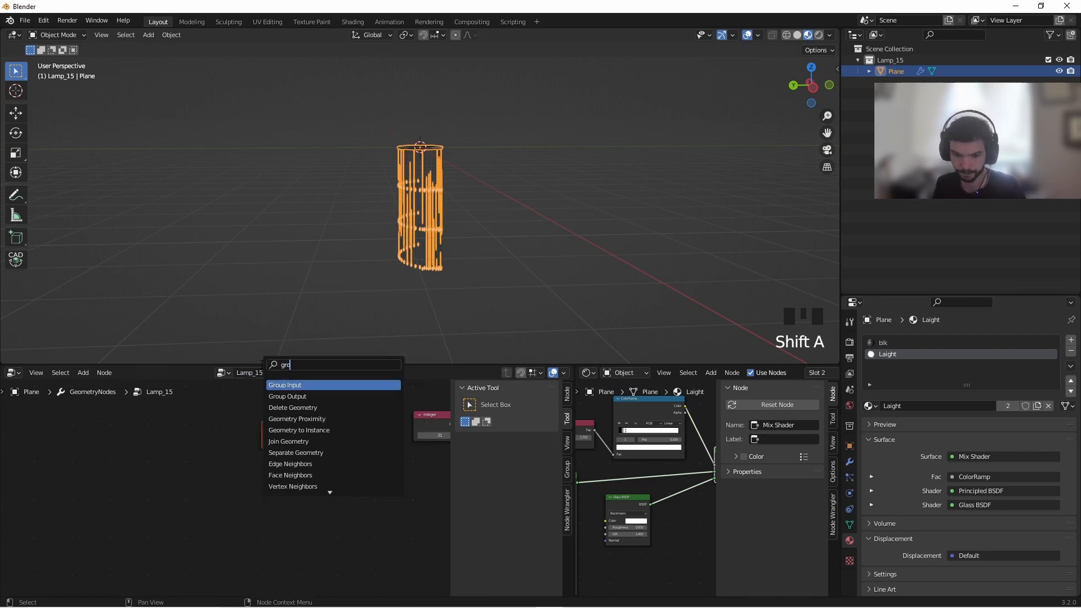
{"action": "key", "text": "Return"}
{"action": "left_click", "coordinate": [268, 482]}
{"action": "key", "text": "Delete"}
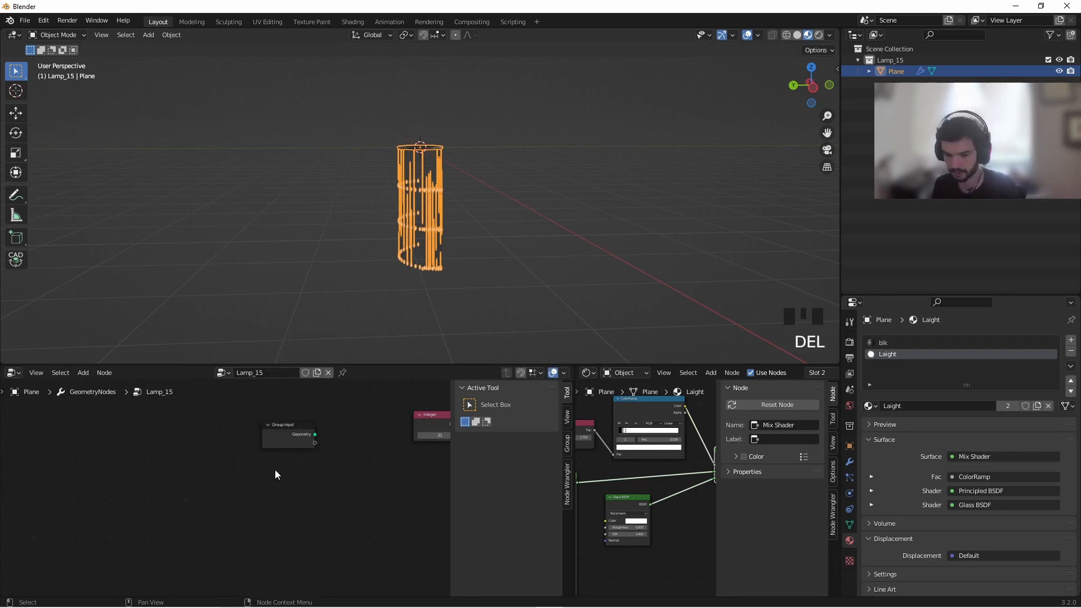
Show the node group's inputs and outputs and the lamp's GeometryNodes modifier settings
{"action": "left_click", "coordinate": [352, 472]}
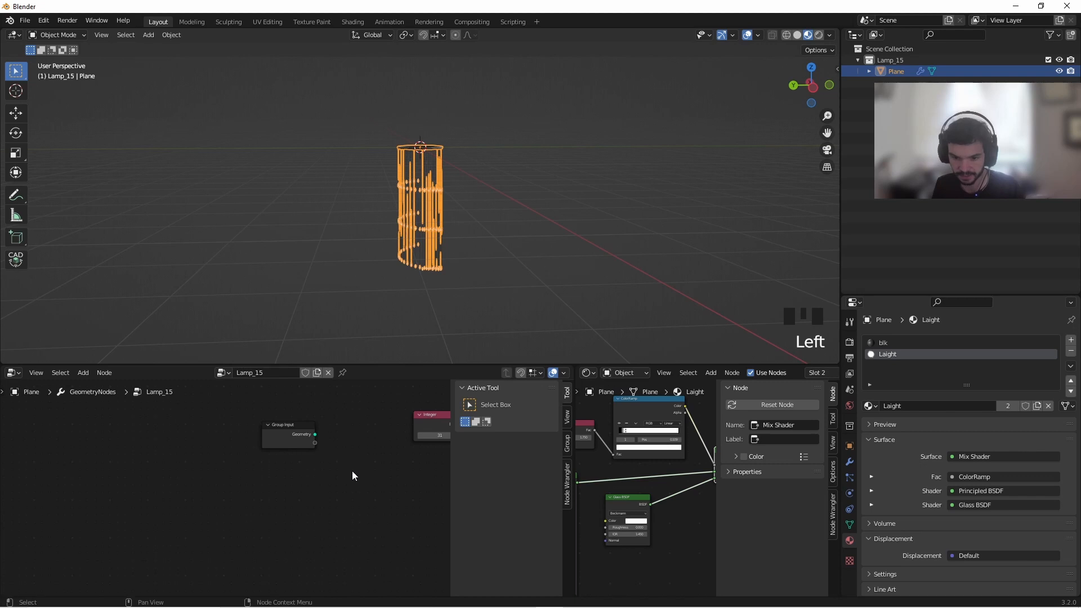
{"action": "left_click", "coordinate": [567, 447]}
{"action": "middle_click_drag", "start_coordinate": [290, 446], "coordinate": [227, 449]}
{"action": "scroll", "coordinate": [255, 448], "scroll_direction": "up", "scroll_amount": 8}
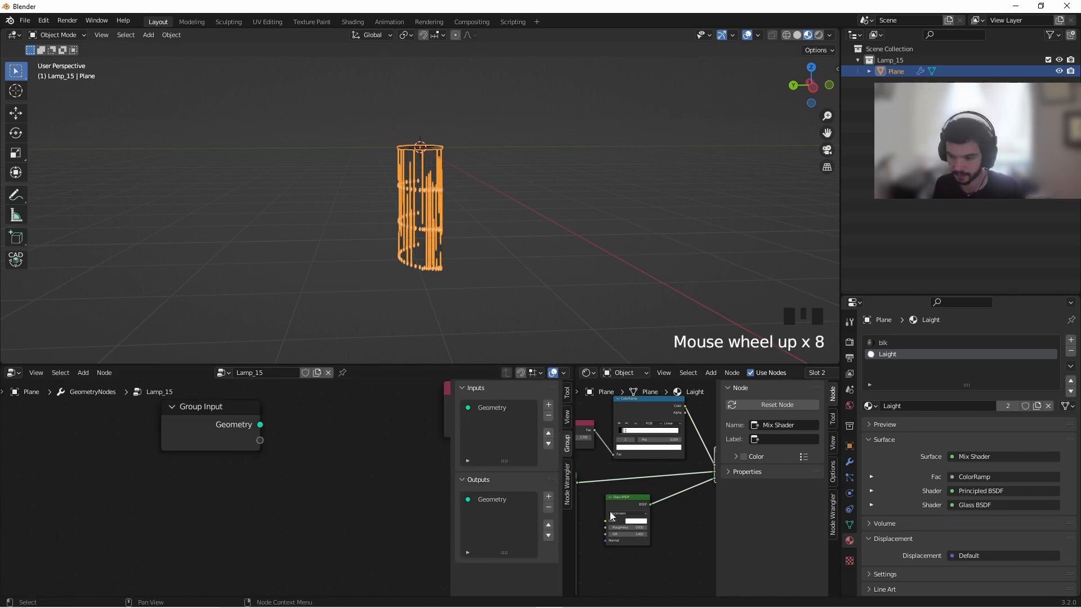
{"action": "left_click", "coordinate": [848, 464]}
{"action": "scroll", "coordinate": [330, 468], "scroll_direction": "down", "scroll_amount": 11}
{"action": "middle_click_drag", "start_coordinate": [330, 470], "coordinate": [148, 491]}
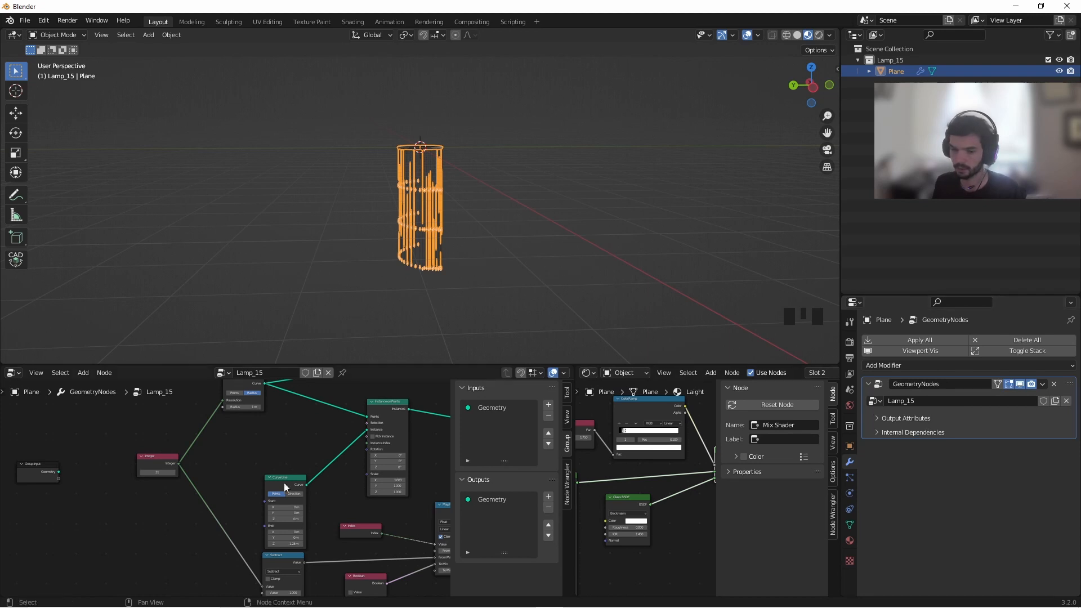
Add a reroute where the Integer node's two links branch, and feed it from a new Group Input socket instead
{"action": "middle_click_drag", "start_coordinate": [173, 492], "coordinate": [253, 486]}
{"action": "right_click_drag", "start_coordinate": [272, 488], "coordinate": [246, 429], "text": "shift"}
{"action": "left_click_drag", "start_coordinate": [243, 452], "coordinate": [184, 445]}
{"action": "scroll", "coordinate": [229, 457], "scroll_direction": "up", "scroll_amount": 6}
{"action": "middle_click_drag", "start_coordinate": [210, 472], "coordinate": [317, 469]}
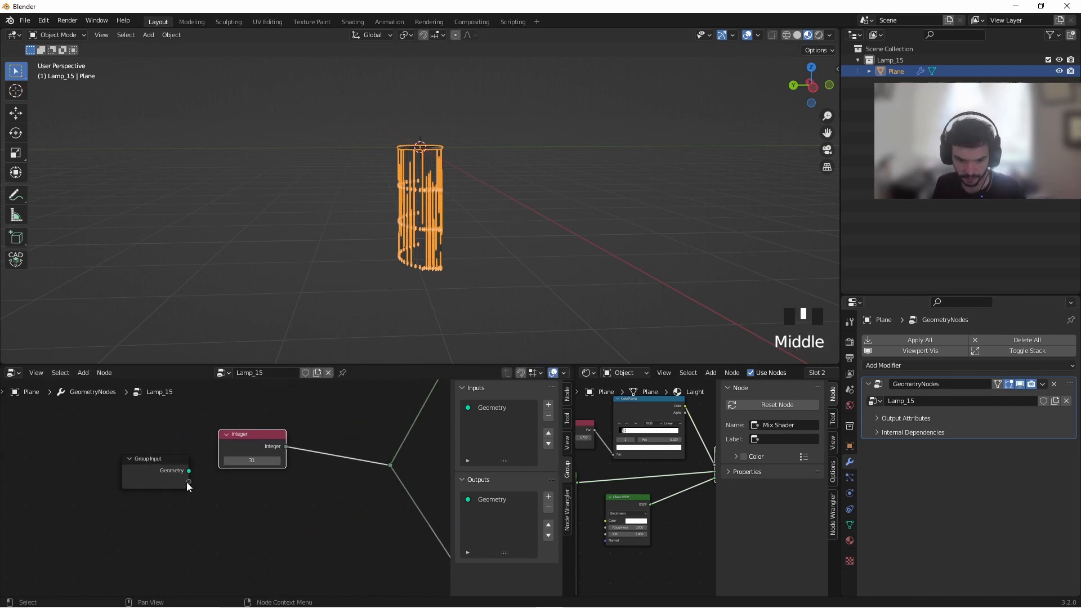
{"action": "left_click_drag", "start_coordinate": [188, 482], "coordinate": [390, 465]}
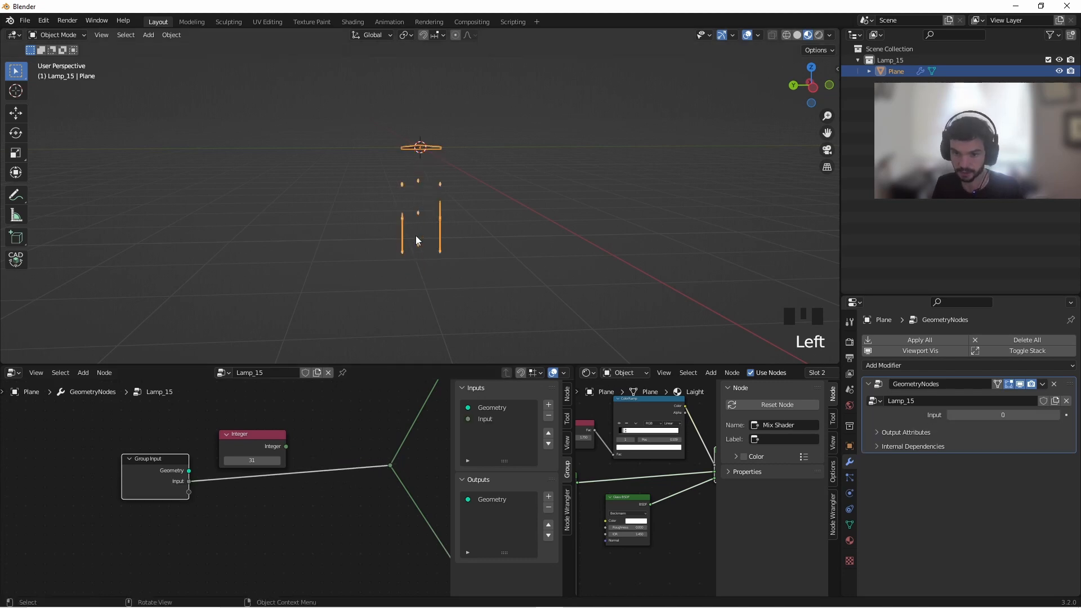
Set the new integer input in the GeometryNodes modifier to 25 and view the lamp from above
{"action": "scroll", "coordinate": [405, 235], "scroll_direction": "up", "scroll_amount": 5}
{"action": "middle_click_drag", "start_coordinate": [396, 236], "coordinate": [415, 160]}
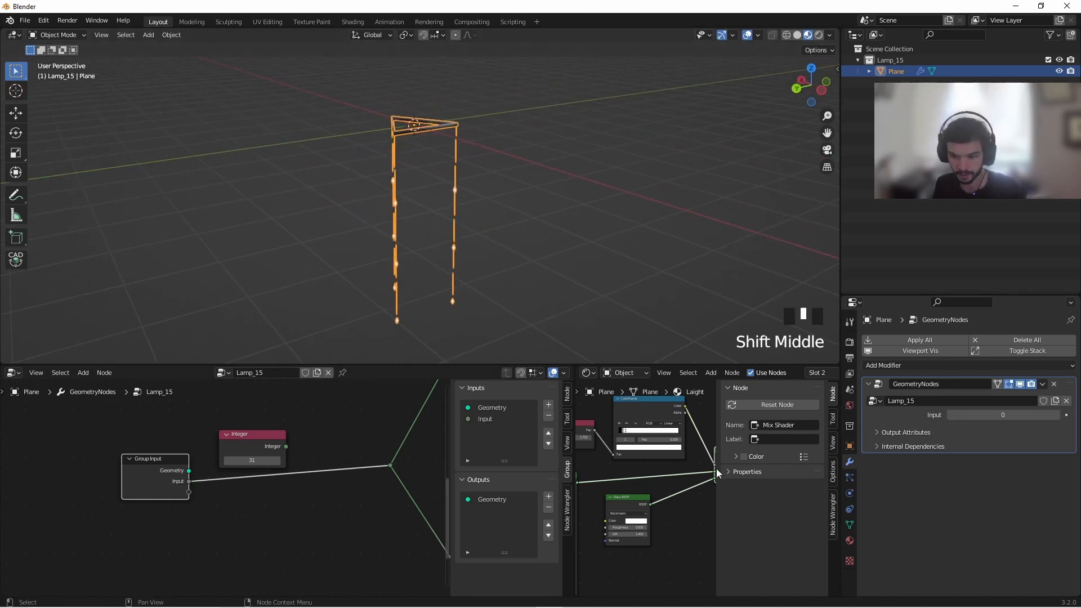
{"action": "left_click_drag", "start_coordinate": [991, 415], "coordinate": [1011, 415]}
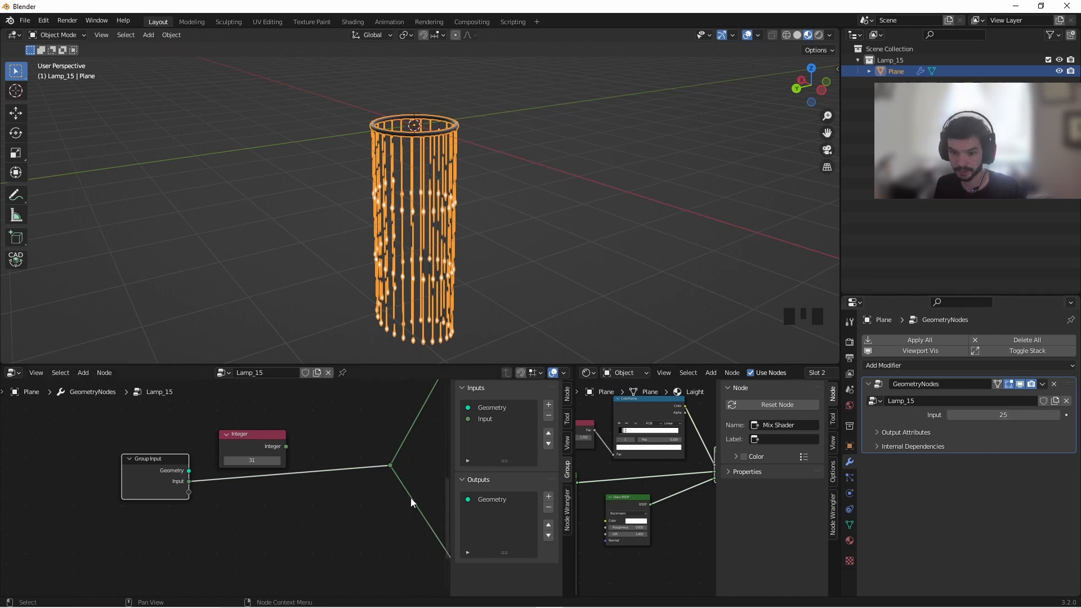
Delete the disconnected Integer node beside the Group Input
{"action": "middle_click_drag", "start_coordinate": [410, 498], "coordinate": [361, 478]}
{"action": "scroll", "coordinate": [338, 468], "scroll_direction": "up", "scroll_amount": 14}
{"action": "scroll", "coordinate": [344, 470], "scroll_direction": "down", "scroll_amount": 7}
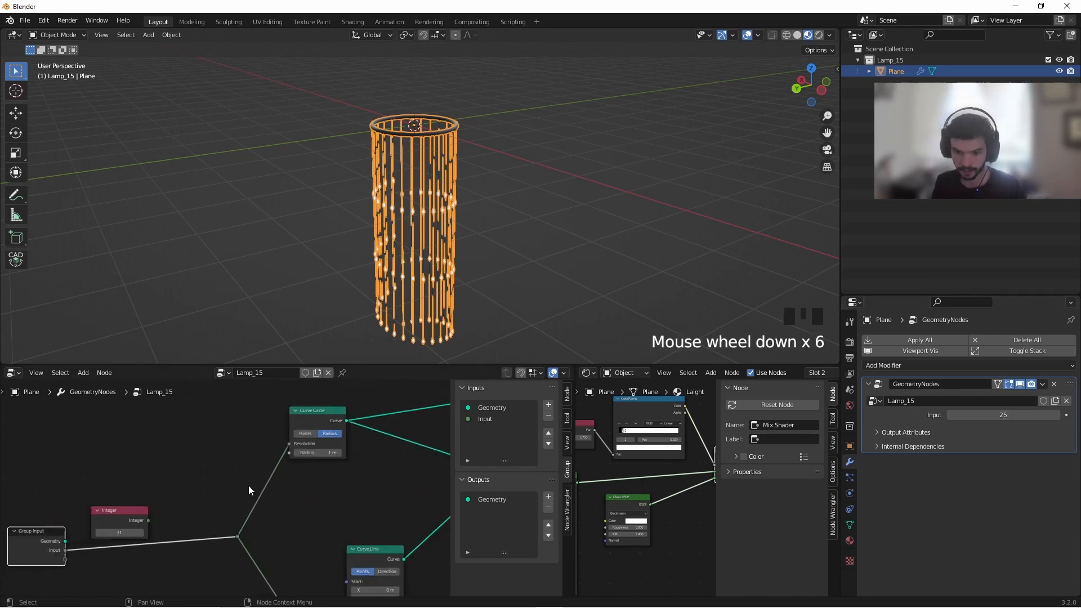
{"action": "middle_click_drag", "start_coordinate": [203, 489], "coordinate": [107, 480]}
{"action": "key", "text": "shift+a"}
{"action": "left_click", "coordinate": [141, 363]}
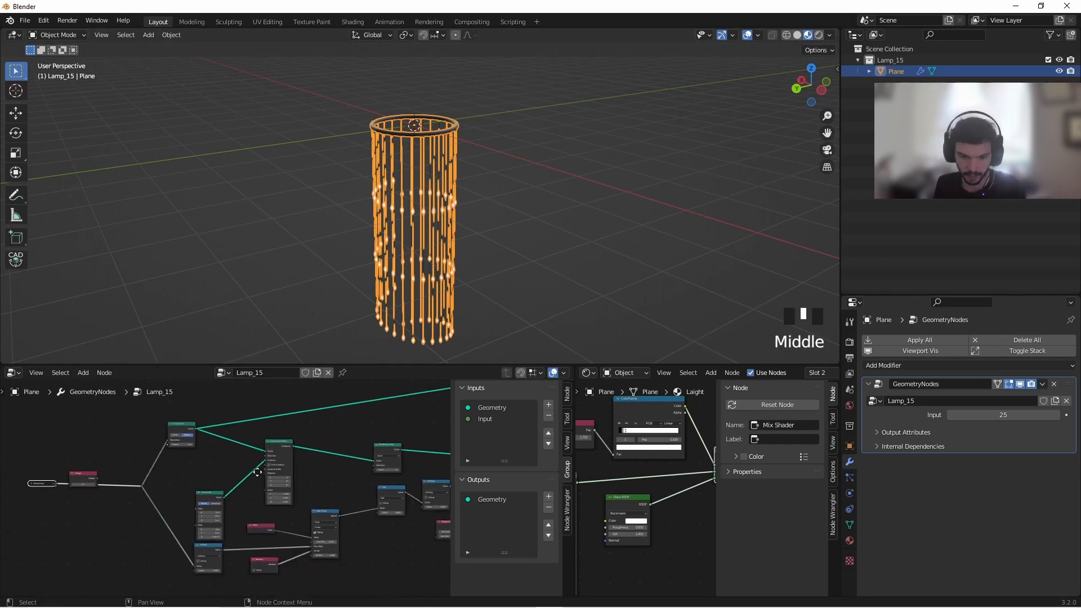
{"action": "left_click", "coordinate": [90, 481]}
{"action": "key", "text": "Delete"}
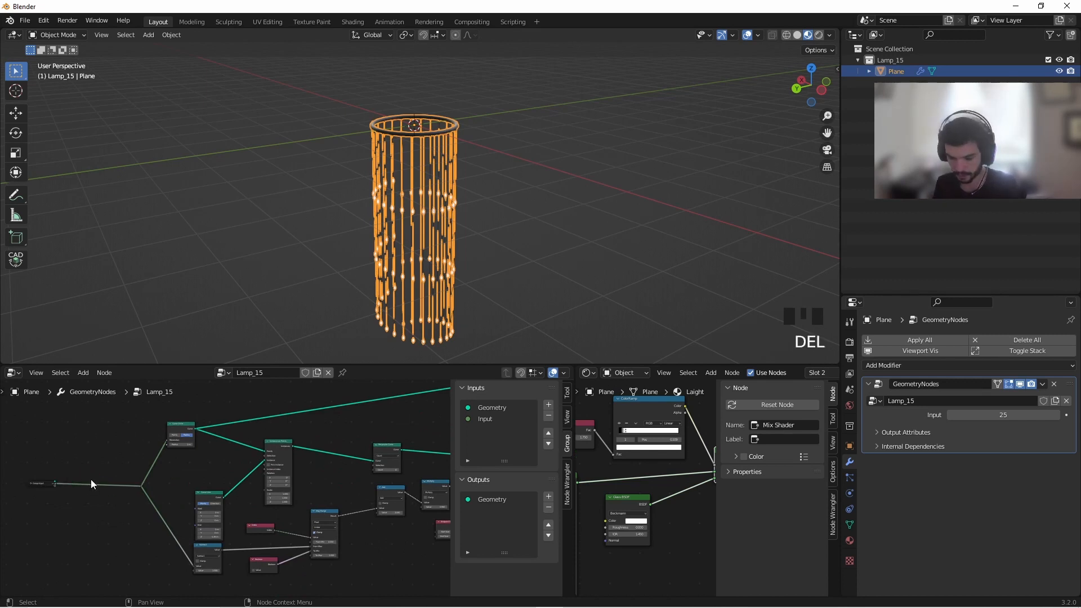
Duplicate the Group Input node and place the copy beside the Subtract node
{"action": "left_click", "coordinate": [34, 486]}
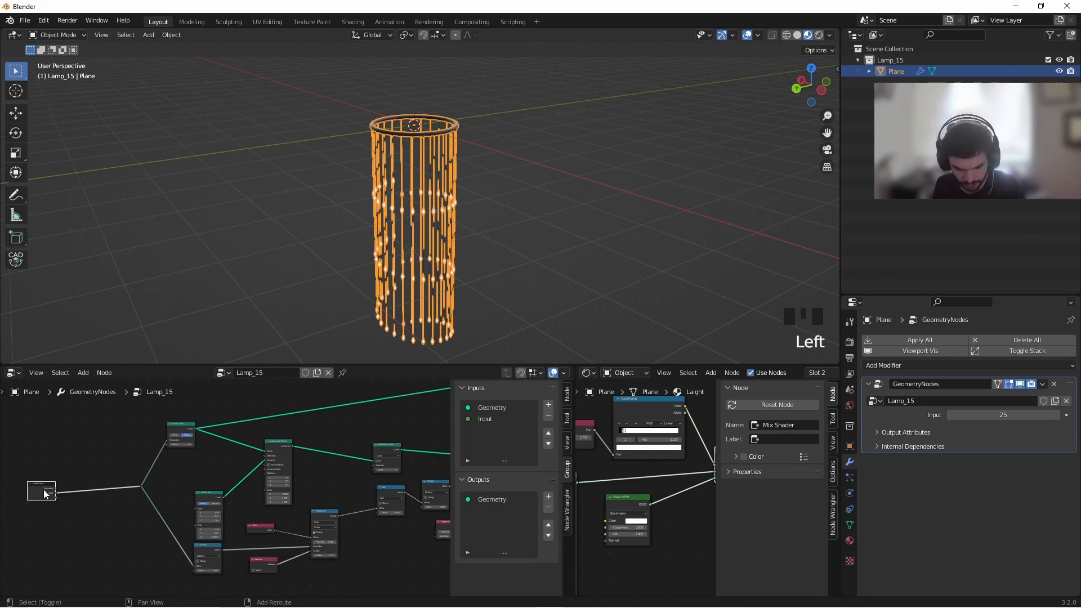
{"action": "key", "text": "shift+d"}
{"action": "left_click", "coordinate": [180, 572]}
{"action": "scroll", "coordinate": [180, 572], "scroll_direction": "up", "scroll_amount": 7}
{"action": "middle_click_drag", "start_coordinate": [279, 539], "coordinate": [309, 508]}
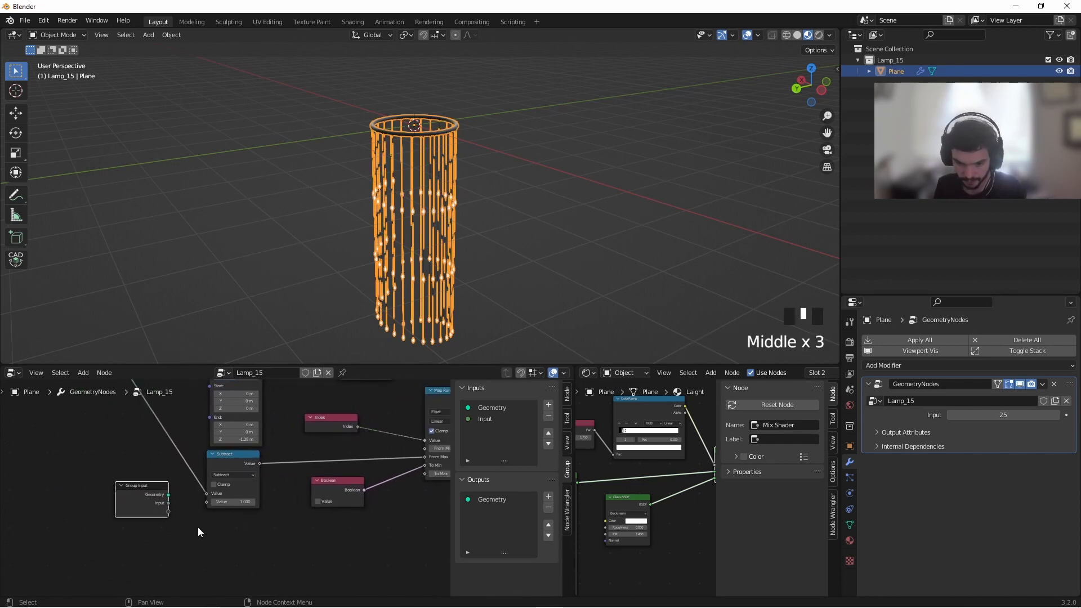
Move the Boolean node lower and toggle its value on and off to compare the lamp's shape
{"action": "left_click_drag", "start_coordinate": [318, 506], "coordinate": [283, 535]}
{"action": "left_click", "coordinate": [284, 534]}
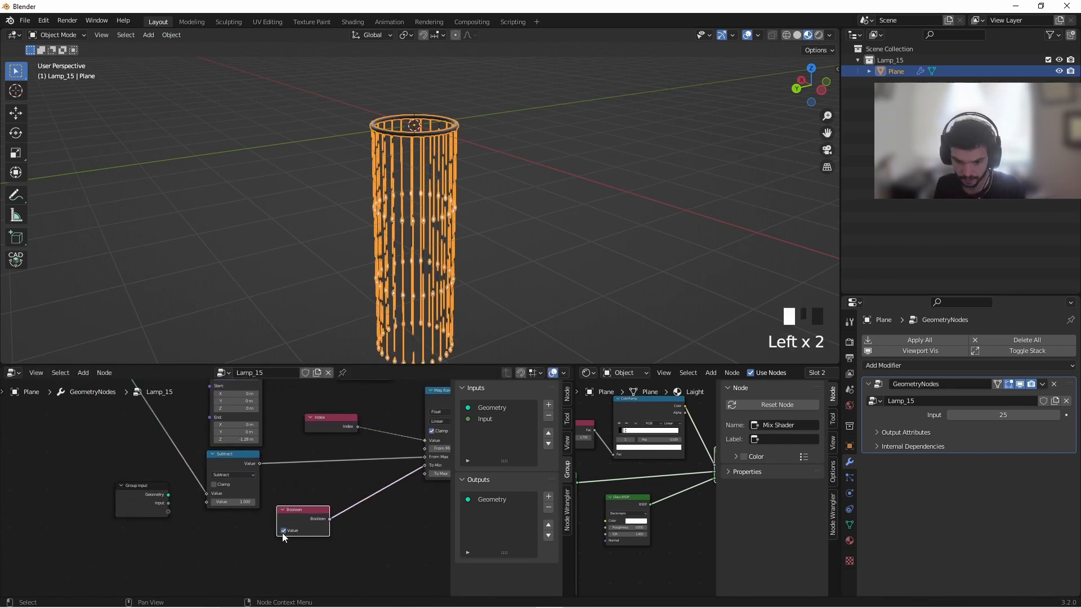
{"action": "left_click", "coordinate": [283, 534]}
{"action": "left_click", "coordinate": [283, 531]}
{"action": "left_click", "coordinate": [283, 531]}
{"action": "left_click", "coordinate": [282, 531]}
{"action": "left_click", "coordinate": [282, 531]}
{"action": "left_click", "coordinate": [283, 531]}
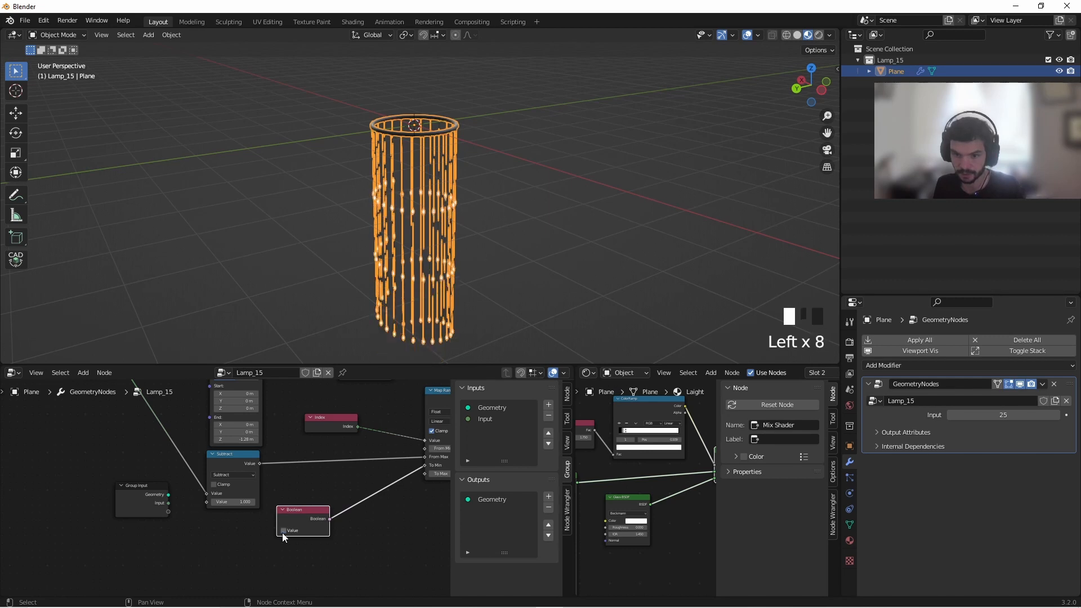
Drive Map Range's To Min from a new group input through a reroute, testing it at 1 and leaving it at 0
{"action": "right_click_drag", "start_coordinate": [376, 536], "coordinate": [331, 535], "text": "shift"}
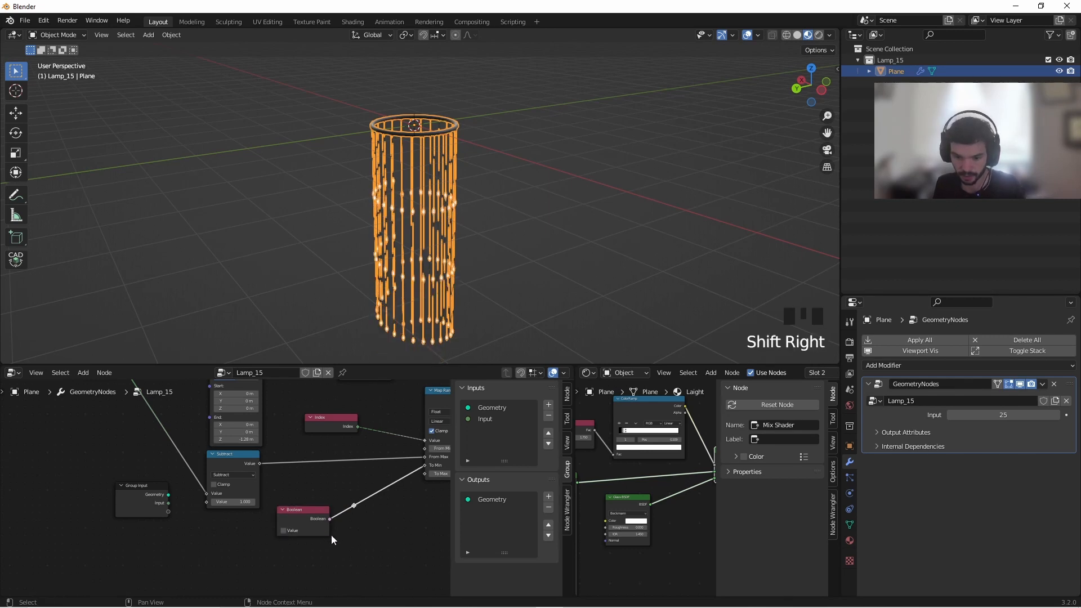
{"action": "left_click_drag", "start_coordinate": [309, 515], "coordinate": [295, 551]}
{"action": "left_click_drag", "start_coordinate": [168, 512], "coordinate": [355, 505]}
{"action": "left_click", "coordinate": [1056, 432]}
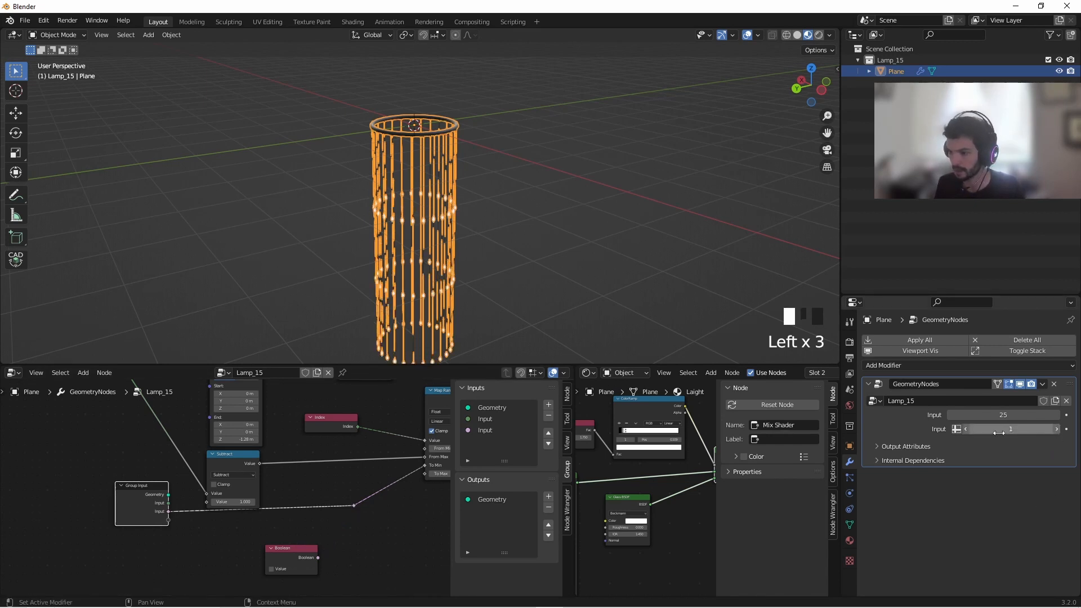
{"action": "left_click", "coordinate": [968, 432]}
{"action": "left_click", "coordinate": [1058, 431]}
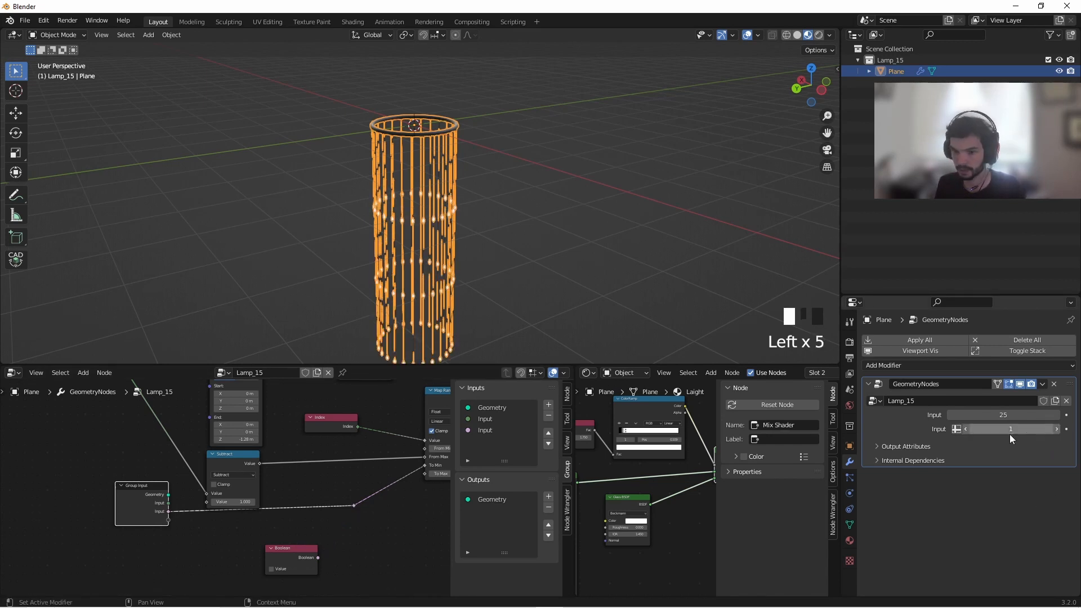
{"action": "left_click", "coordinate": [965, 430]}
Duplicate the Group Input node again and place the copy below the Add node
{"action": "middle_click_drag", "start_coordinate": [339, 487], "coordinate": [279, 482]}
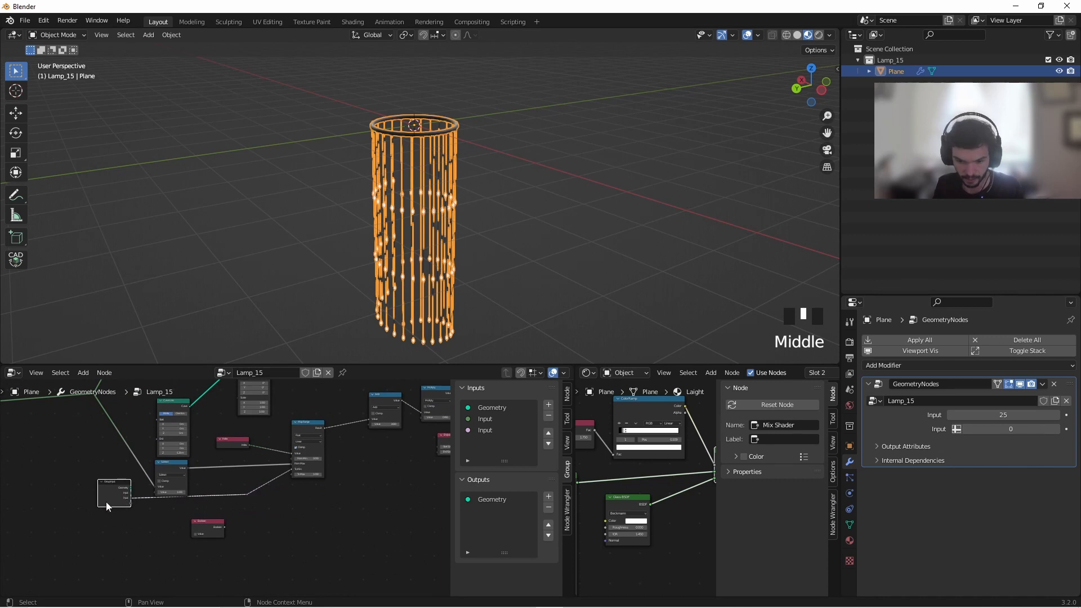
{"action": "left_click", "coordinate": [102, 494]}
{"action": "key", "text": "shift+d"}
{"action": "left_click", "coordinate": [374, 457]}
{"action": "scroll", "coordinate": [361, 445], "scroll_direction": "up", "scroll_amount": 6}
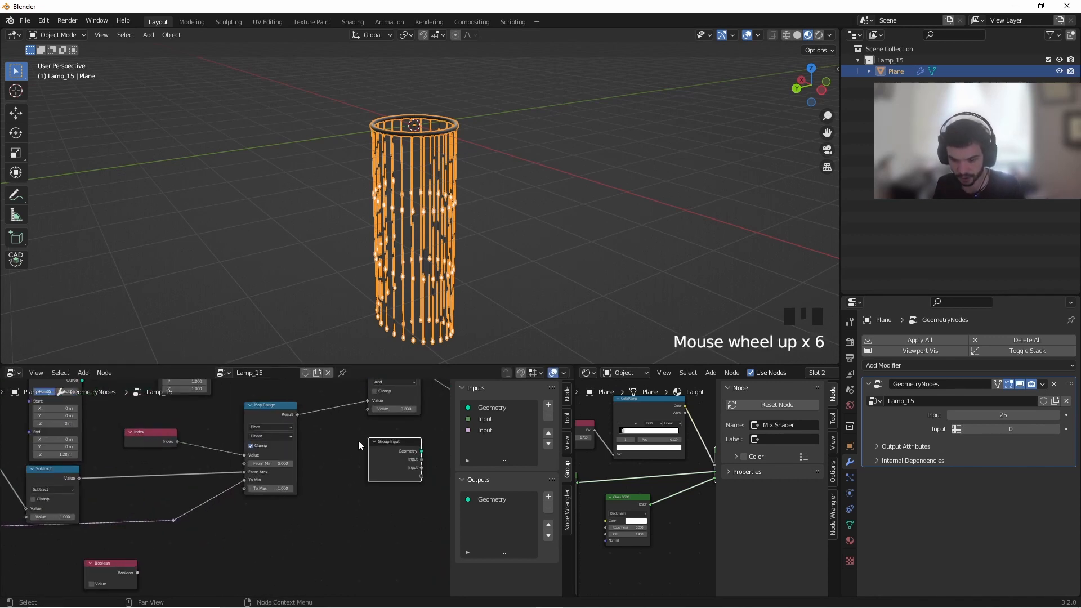
{"action": "middle_click_drag", "start_coordinate": [358, 441], "coordinate": [271, 488]}
Connect new Group Input sockets to the second values of the Add and Multiply nodes
{"action": "left_click", "coordinate": [282, 491]}
{"action": "left_click_drag", "start_coordinate": [334, 521], "coordinate": [278, 456]}
{"action": "left_click_drag", "start_coordinate": [289, 493], "coordinate": [246, 514]}
{"action": "left_click_drag", "start_coordinate": [290, 543], "coordinate": [362, 446]}
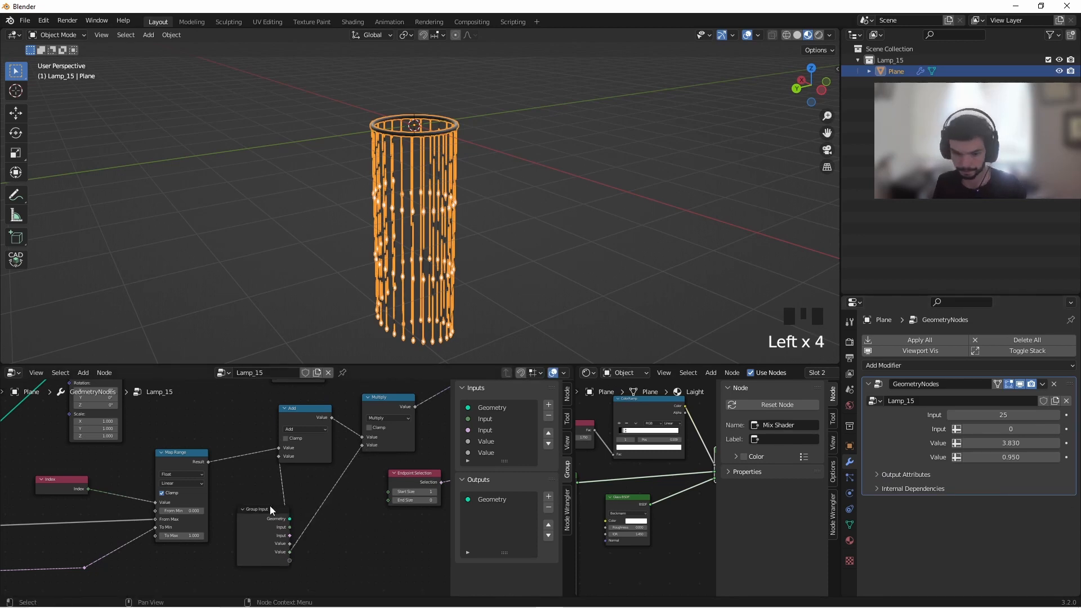
Set the two exposed Value inputs in the modifier to 1.920 and 1.510
{"action": "scroll", "coordinate": [269, 505], "scroll_direction": "down", "scroll_amount": 3}
{"action": "middle_click_drag", "start_coordinate": [410, 285], "coordinate": [414, 298]}
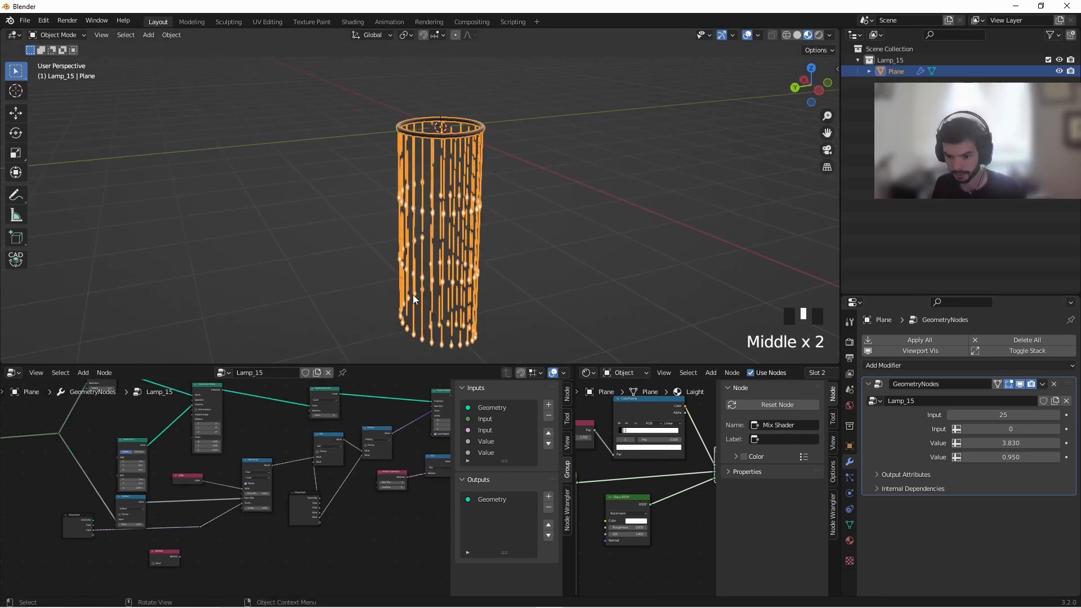
{"action": "middle_click_drag", "start_coordinate": [401, 483], "coordinate": [236, 487], "text": "shift"}
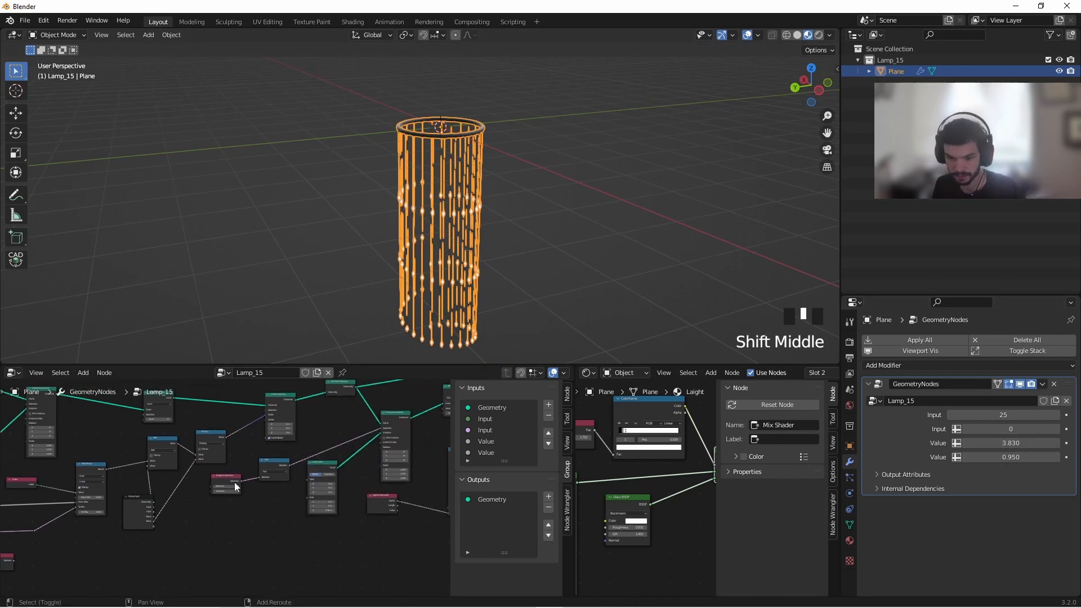
{"action": "mouse_move", "coordinate": [1011, 443]}
{"action": "left_mouse_down"}
{"action": "mouse_move", "coordinate": [963, 443]}
{"action": "mouse_move", "coordinate": [1025, 457]}
{"action": "left_mouse_up"}
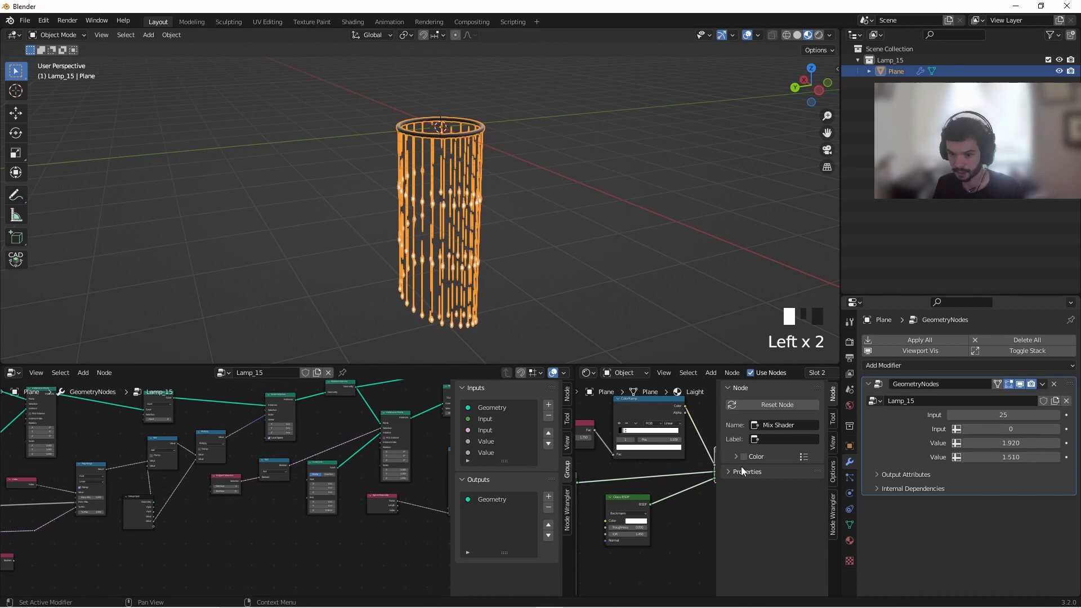
Expose the Resample Curve node's Count through another Group Input copy and set it to 2 in the modifier
{"action": "middle_click_drag", "start_coordinate": [293, 507], "coordinate": [340, 545]}
{"action": "scroll", "coordinate": [264, 535], "scroll_direction": "down", "scroll_amount": 5}
{"action": "scroll", "coordinate": [265, 512], "scroll_direction": "up", "scroll_amount": 10}
{"action": "middle_click_drag", "start_coordinate": [225, 507], "coordinate": [194, 480]}
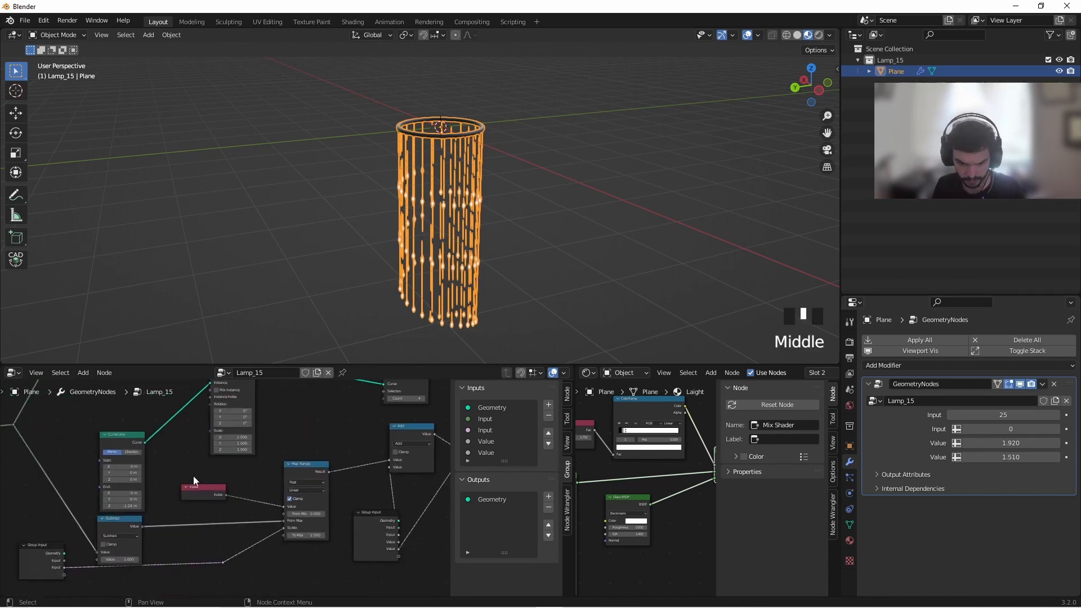
{"action": "left_click", "coordinate": [42, 566]}
{"action": "key", "text": "shift+d"}
{"action": "left_click", "coordinate": [348, 412]}
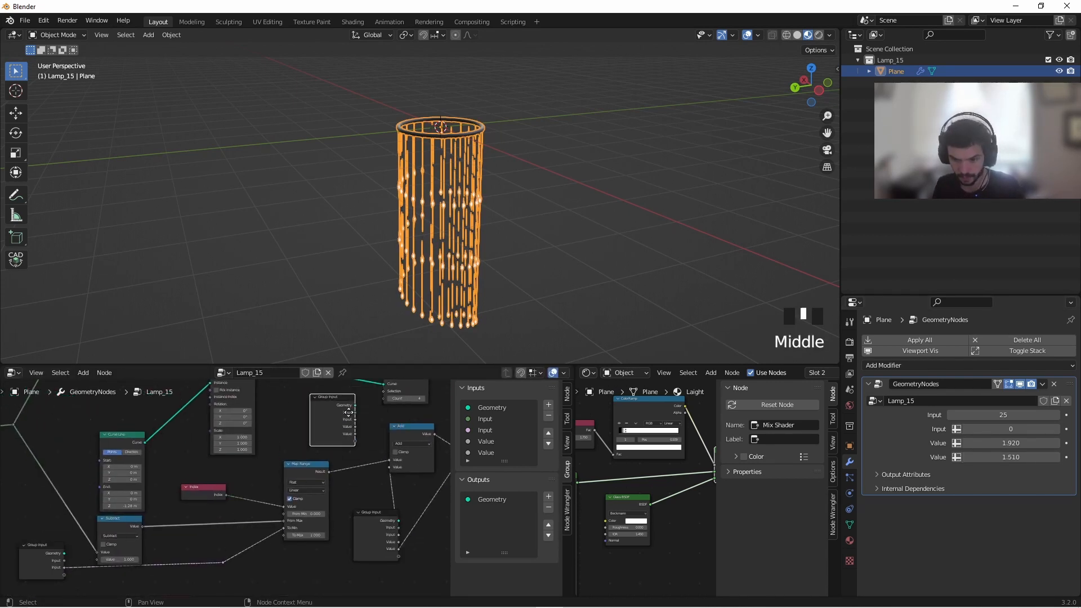
{"action": "middle_click_drag", "start_coordinate": [349, 413], "coordinate": [275, 454]}
{"action": "left_click_drag", "start_coordinate": [281, 481], "coordinate": [309, 438]}
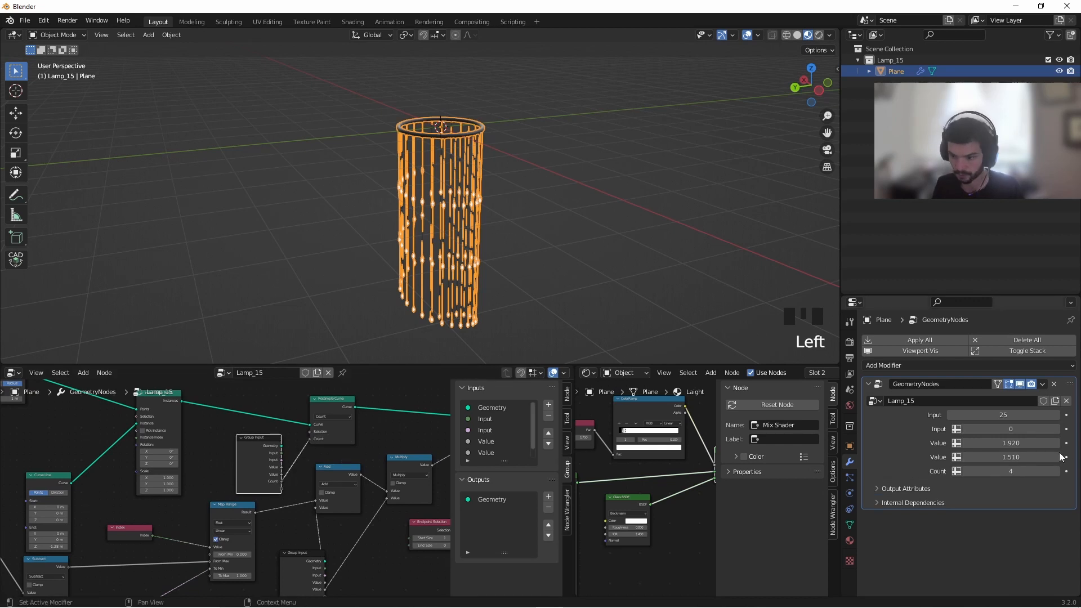
{"action": "mouse_move", "coordinate": [1048, 471]}
{"action": "left_mouse_down"}
{"action": "mouse_move", "coordinate": [1070, 471]}
{"action": "mouse_move", "coordinate": [1042, 472]}
{"action": "left_mouse_up"}
Examine the remaining curve nodes and the bulbs at the lower ends of the cords
{"action": "scroll", "coordinate": [380, 532], "scroll_direction": "down", "scroll_amount": 7}
{"action": "middle_click_drag", "start_coordinate": [374, 534], "coordinate": [184, 479]}
{"action": "mouse_move", "coordinate": [331, 456]}
{"action": "middle_mouse_down"}
{"action": "mouse_move", "coordinate": [277, 456]}
{"action": "mouse_move", "coordinate": [339, 498]}
{"action": "mouse_move", "coordinate": [200, 496]}
{"action": "mouse_move", "coordinate": [214, 474]}
{"action": "mouse_move", "coordinate": [314, 478]}
{"action": "mouse_move", "coordinate": [342, 454]}
{"action": "middle_mouse_up"}
{"action": "scroll", "coordinate": [339, 499], "scroll_direction": "up", "scroll_amount": 6}
{"action": "scroll", "coordinate": [207, 490], "scroll_direction": "up", "scroll_amount": 5}
{"action": "middle_click_drag", "start_coordinate": [317, 489], "coordinate": [278, 487]}
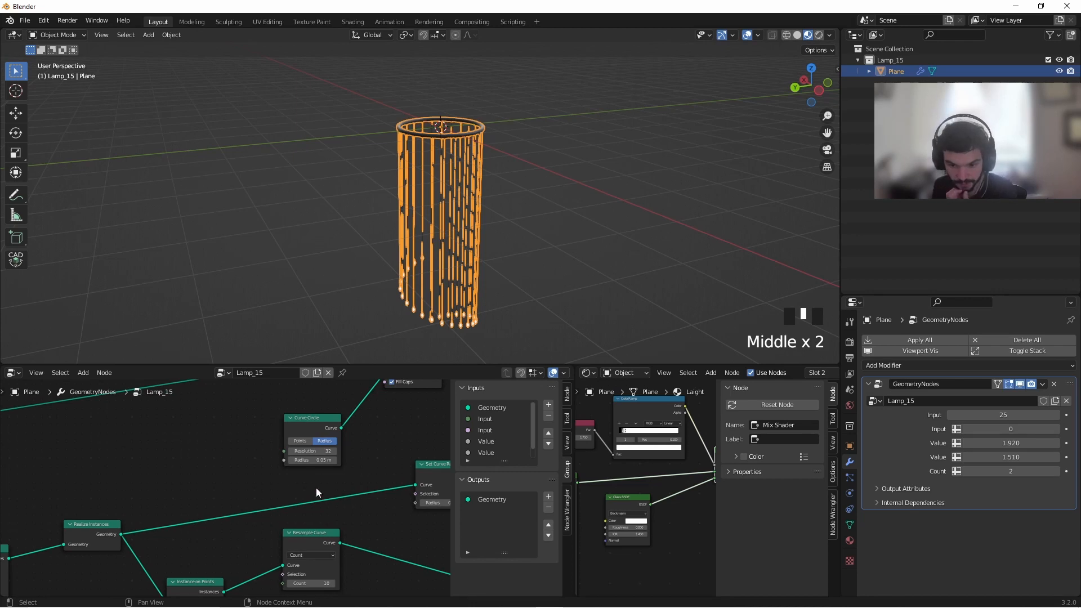
{"action": "scroll", "coordinate": [420, 306], "scroll_direction": "up", "scroll_amount": 10}
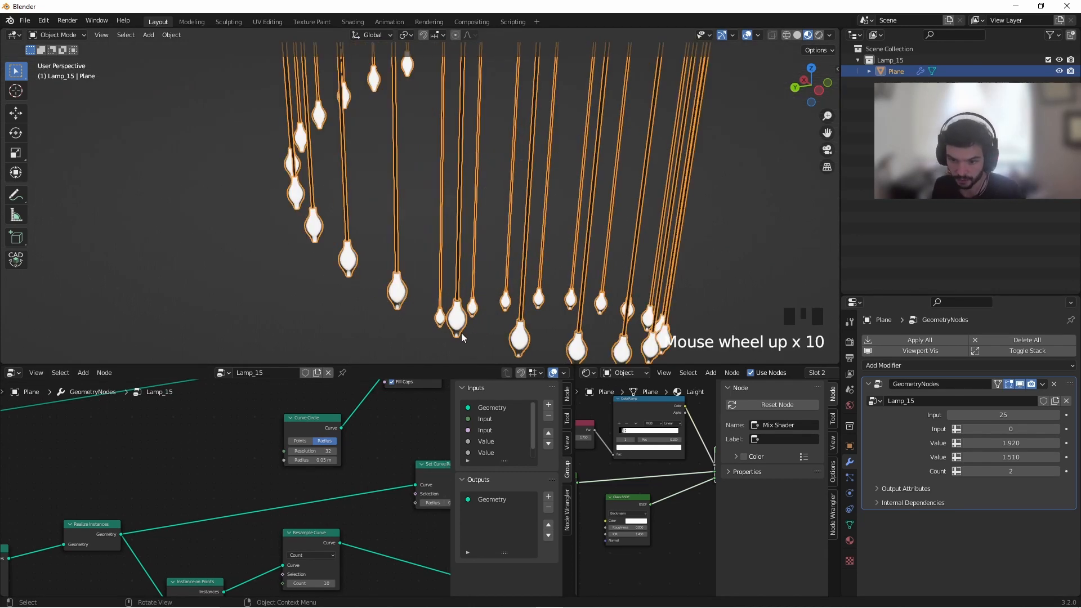
{"action": "middle_click_drag", "start_coordinate": [465, 338], "coordinate": [457, 253], "text": "shift"}
{"action": "middle_click_drag", "start_coordinate": [337, 434], "coordinate": [292, 418]}
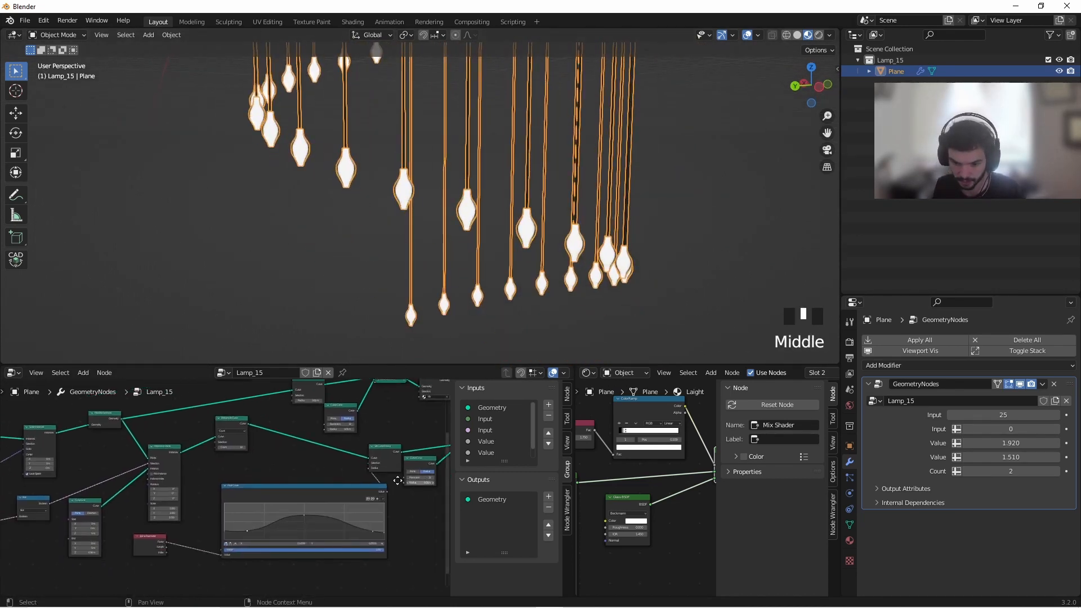
Move the Spline Parameter and Float Curve nodes lower to make room before the Set Curve Radius node
{"action": "scroll", "coordinate": [341, 488], "scroll_direction": "up", "scroll_amount": 6}
{"action": "left_click", "coordinate": [250, 511]}
{"action": "scroll", "coordinate": [281, 490], "scroll_direction": "down", "scroll_amount": 2}
{"action": "middle_click_drag", "start_coordinate": [112, 495], "coordinate": [269, 496]}
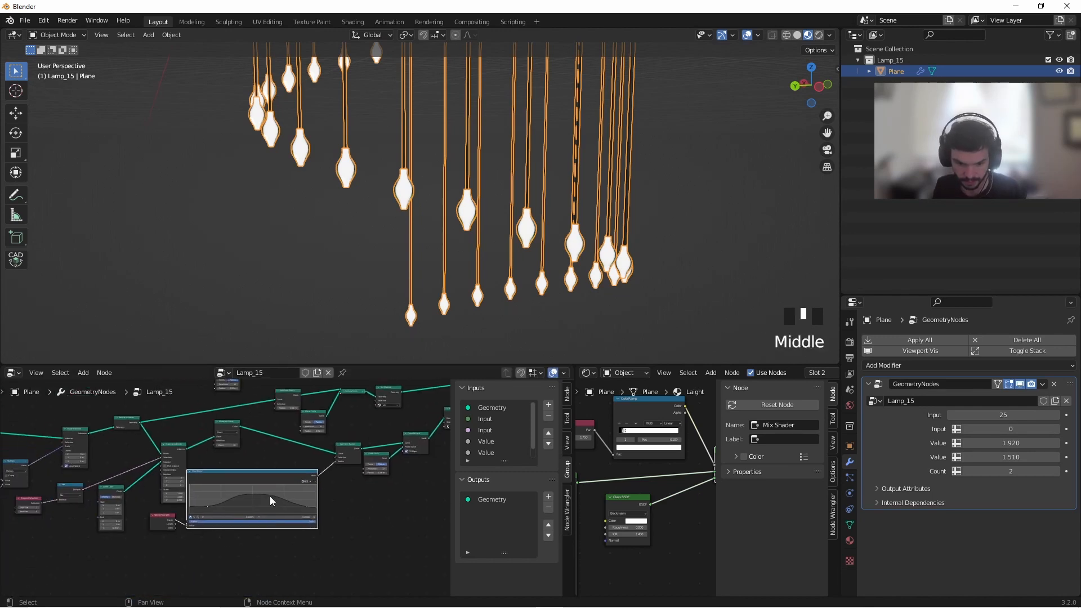
{"action": "left_click_drag", "start_coordinate": [163, 521], "coordinate": [79, 568]}
{"action": "left_click_drag", "start_coordinate": [234, 482], "coordinate": [165, 536]}
{"action": "scroll", "coordinate": [299, 497], "scroll_direction": "up", "scroll_amount": 6}
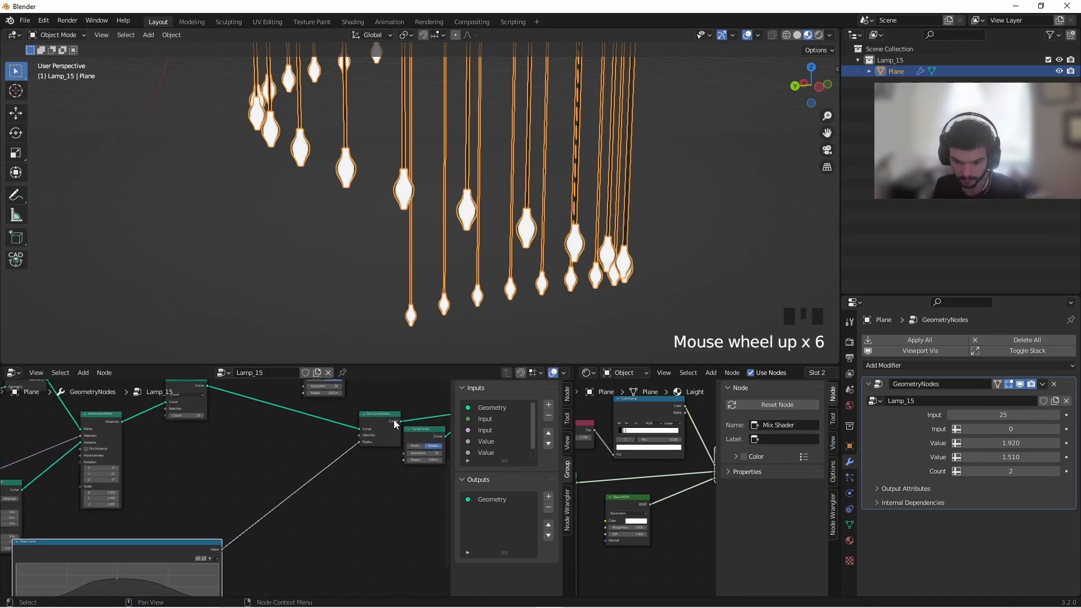
{"action": "middle_click_drag", "start_coordinate": [286, 509], "coordinate": [282, 506]}
Insert a Math node between the Float Curve and Set Curve Radius nodes and set it to Multiply
{"action": "key", "text": "shift+a"}
{"action": "left_click", "coordinate": [238, 362]}
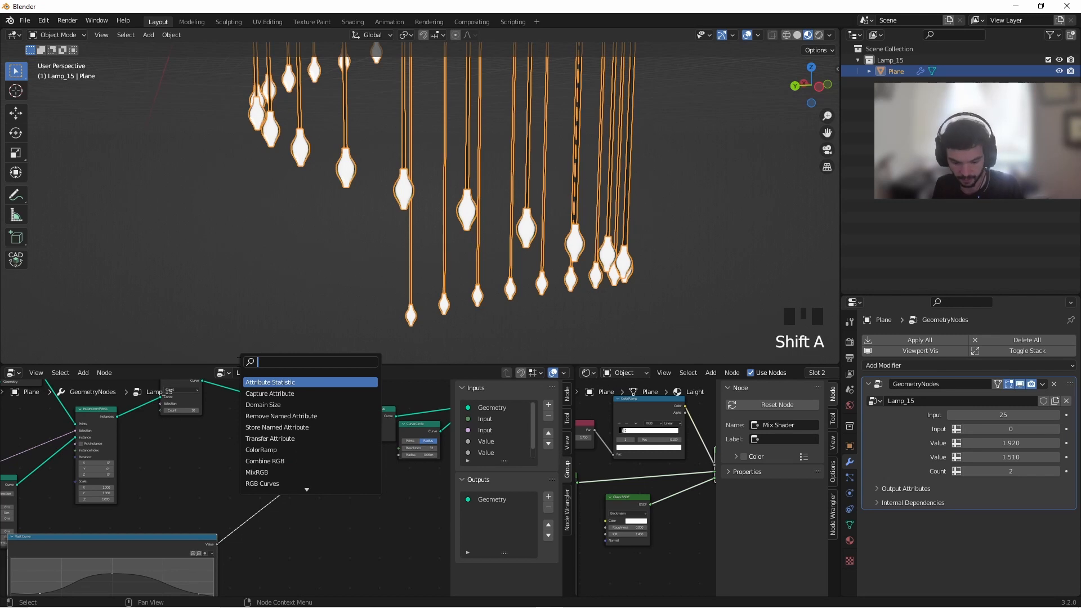
{"action": "type", "text": "math"}
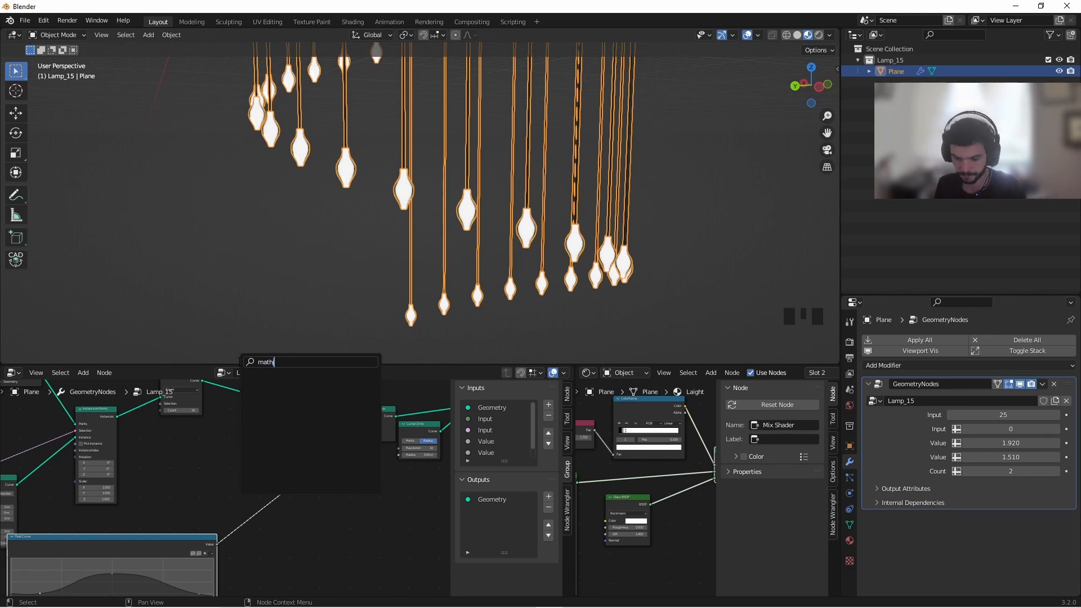
{"action": "left_click", "coordinate": [257, 379]}
{"action": "left_click", "coordinate": [306, 492]}
{"action": "left_click", "coordinate": [306, 489]}
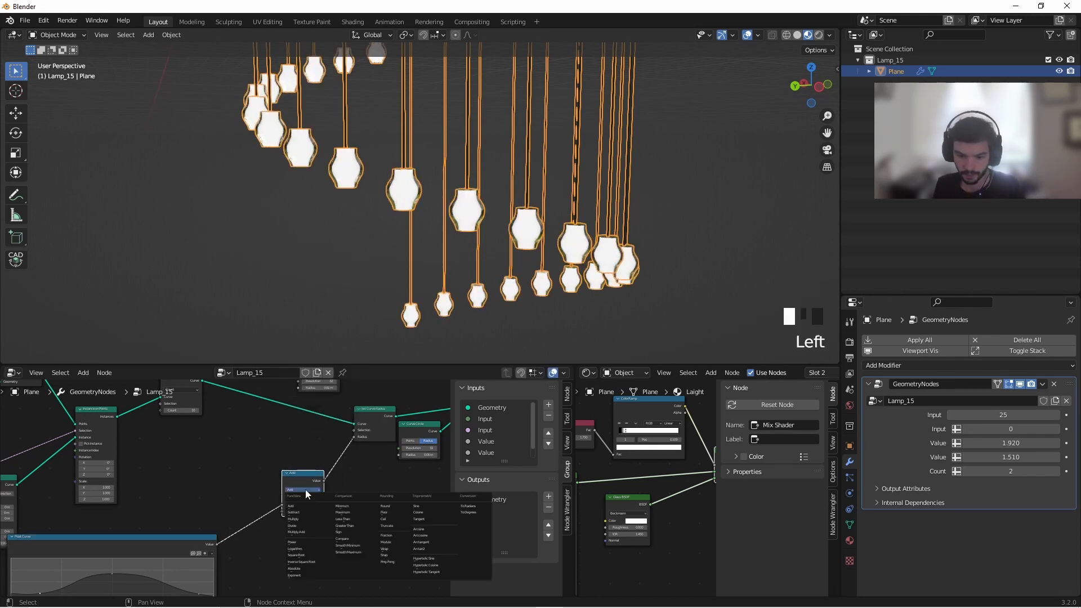
{"action": "left_click", "coordinate": [308, 516]}
Increase the new Multiply node's factor to make the bulbs wider
{"action": "scroll", "coordinate": [315, 511], "scroll_direction": "up", "scroll_amount": 7}
{"action": "left_click_drag", "start_coordinate": [307, 510], "coordinate": [343, 499], "text": "shift"}
{"action": "scroll", "coordinate": [354, 482], "scroll_direction": "down", "scroll_amount": 8}
{"action": "middle_click_drag", "start_coordinate": [354, 482], "coordinate": [353, 455]}
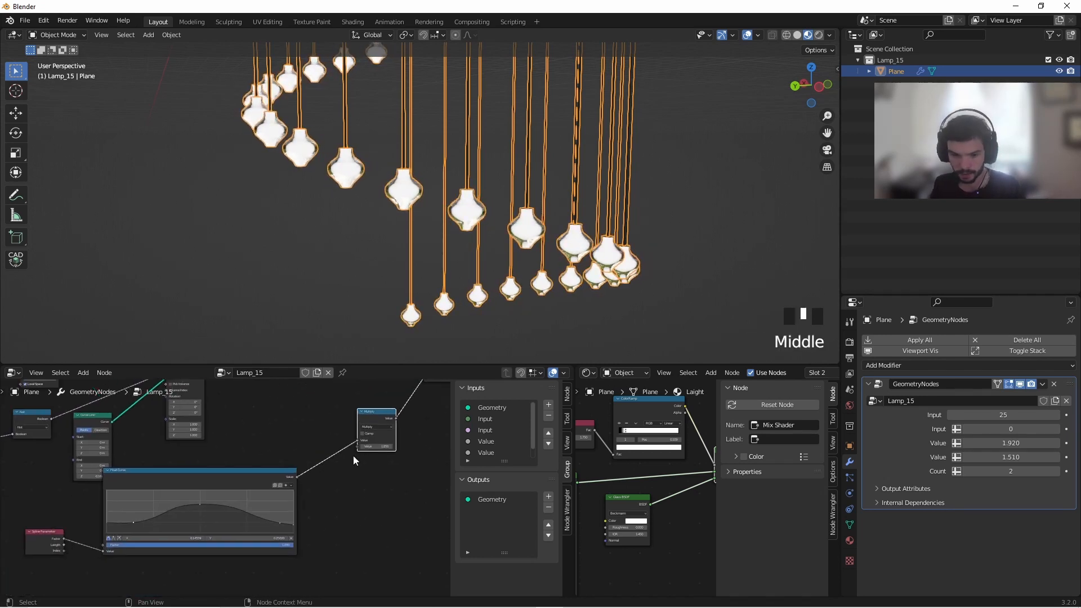
Expose the Multiply node's factor as a new modifier input by linking it to the Group Input node
{"action": "scroll", "coordinate": [130, 518], "scroll_direction": "down", "scroll_amount": 8}
{"action": "scroll", "coordinate": [124, 498], "scroll_direction": "up", "scroll_amount": 4}
{"action": "left_click", "coordinate": [77, 465]}
{"action": "left_click", "coordinate": [92, 475]}
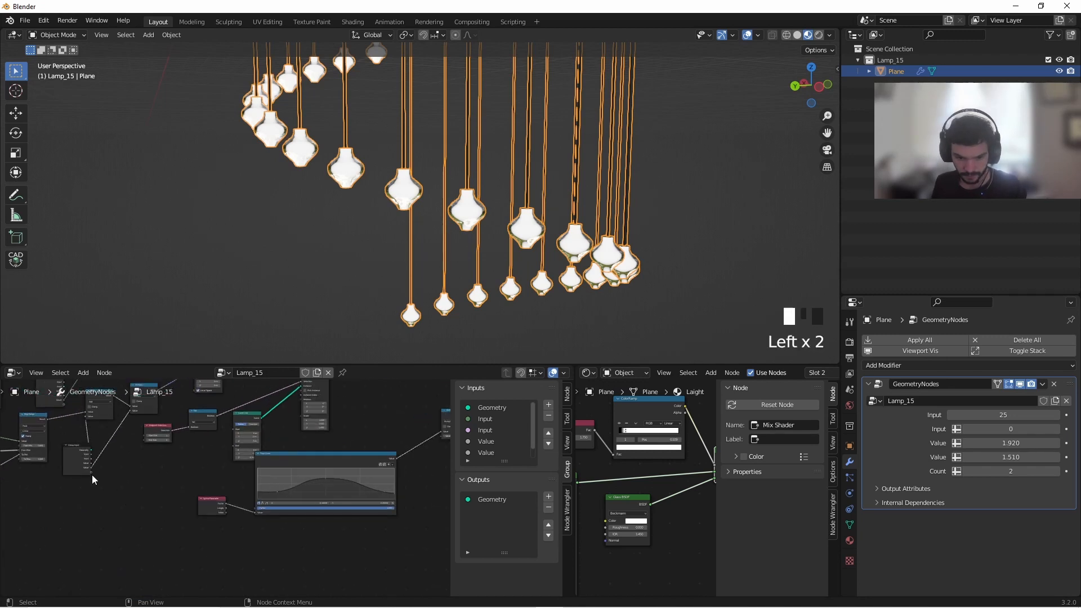
{"action": "left_click", "coordinate": [93, 471]}
{"action": "left_click_drag", "start_coordinate": [93, 471], "coordinate": [410, 434]}
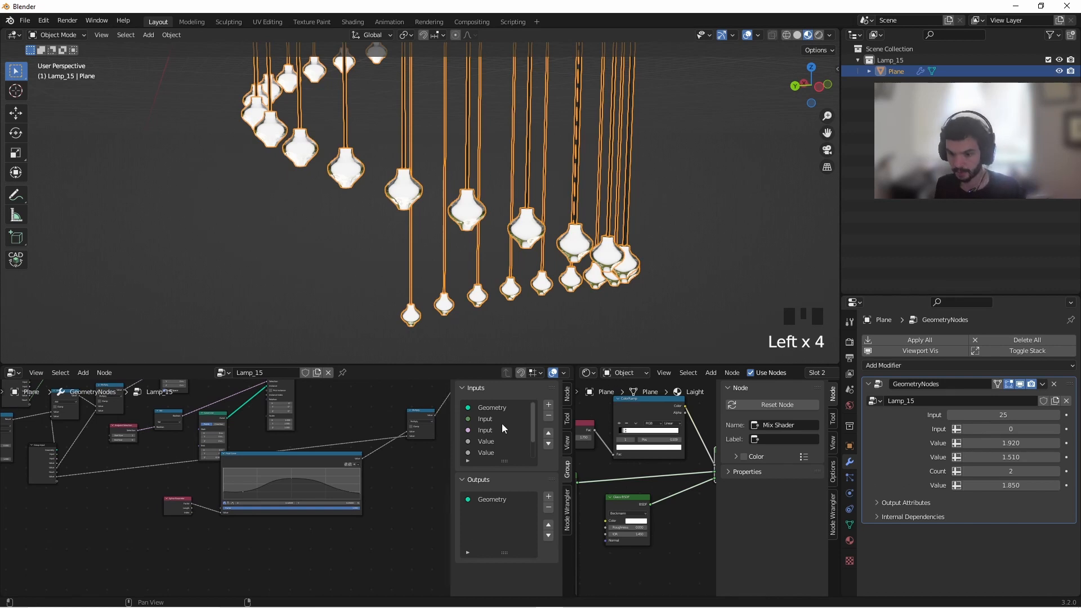
Test the second modifier input to check what it controls on the lamp
{"action": "scroll", "coordinate": [1026, 440], "scroll_direction": "down", "scroll_amount": 8}
{"action": "scroll", "coordinate": [1026, 440], "scroll_direction": "up", "scroll_amount": 4}
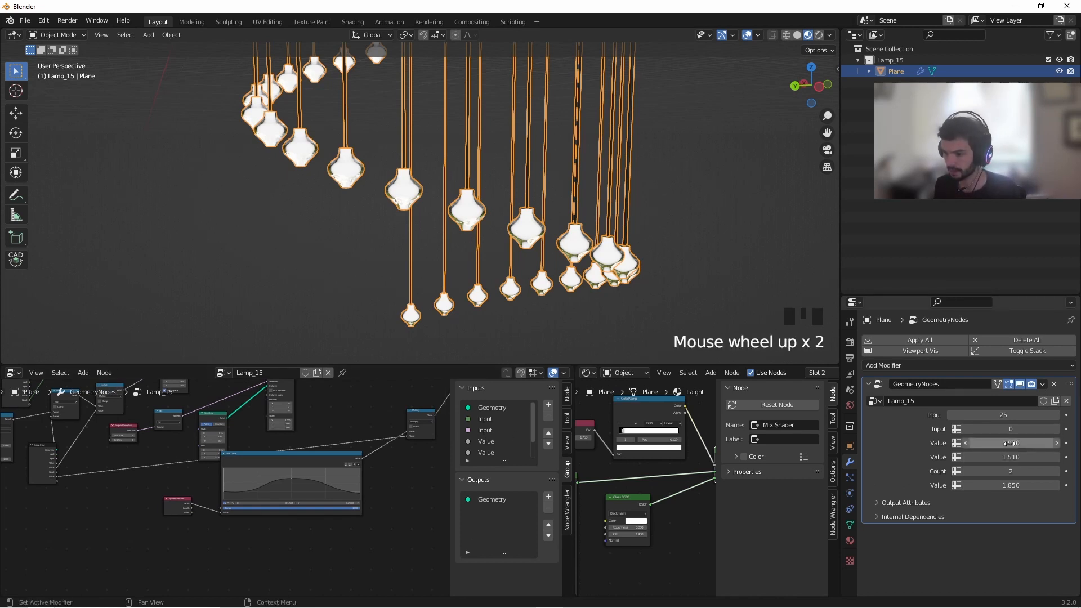
{"action": "middle_click_drag", "start_coordinate": [462, 214], "coordinate": [501, 202]}
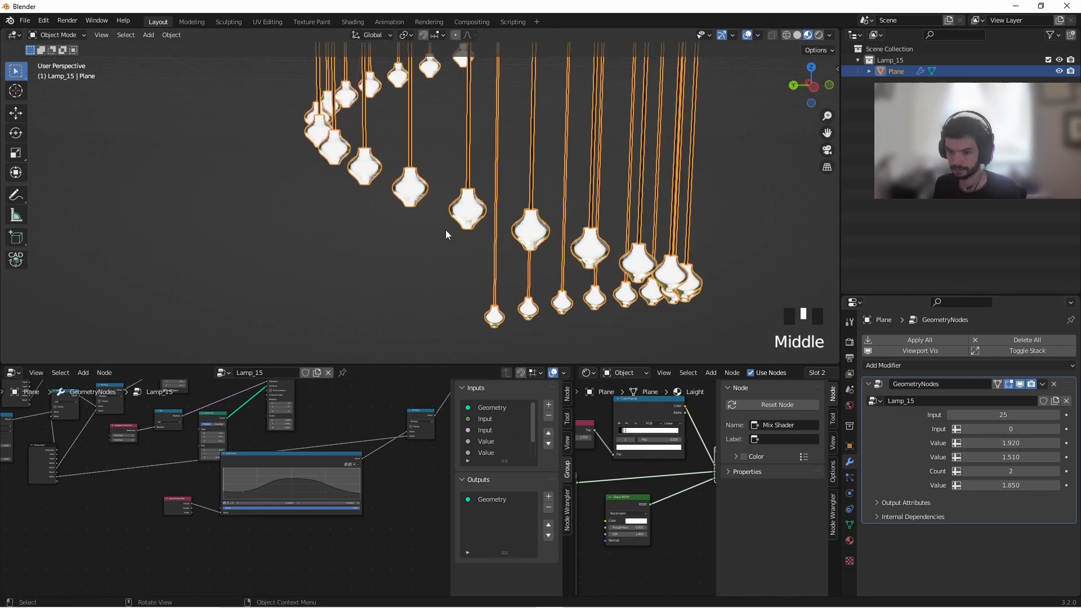
{"action": "left_click", "coordinate": [481, 422]}
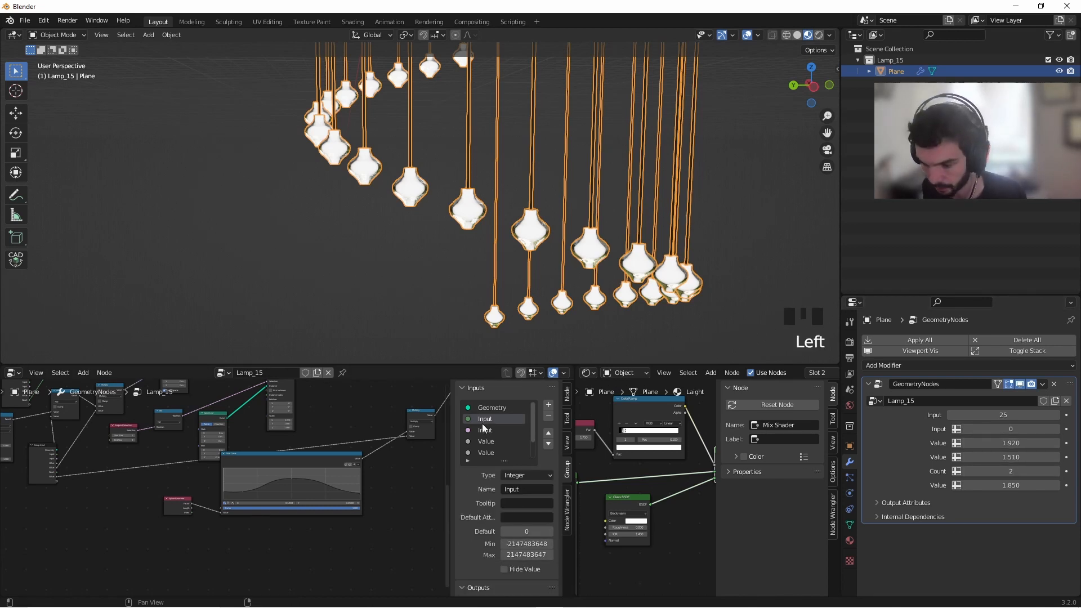
{"action": "scroll", "coordinate": [521, 241], "scroll_direction": "down", "scroll_amount": 5}
{"action": "middle_click_drag", "start_coordinate": [520, 241], "coordinate": [541, 237]}
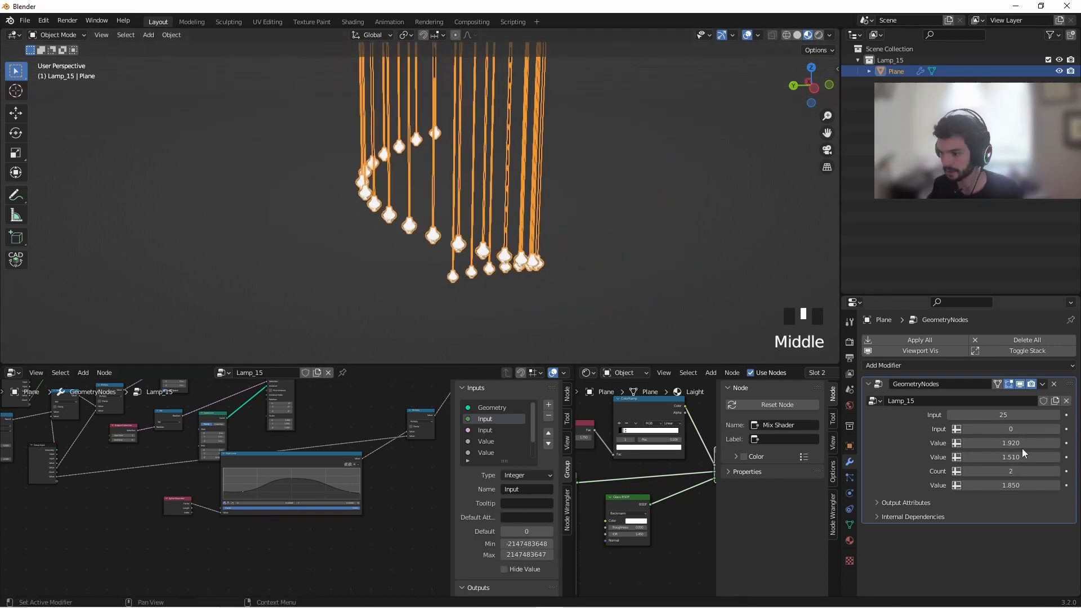
{"action": "left_click", "coordinate": [1055, 429]}
{"action": "left_click_drag", "start_coordinate": [1010, 429], "coordinate": [1003, 429]}
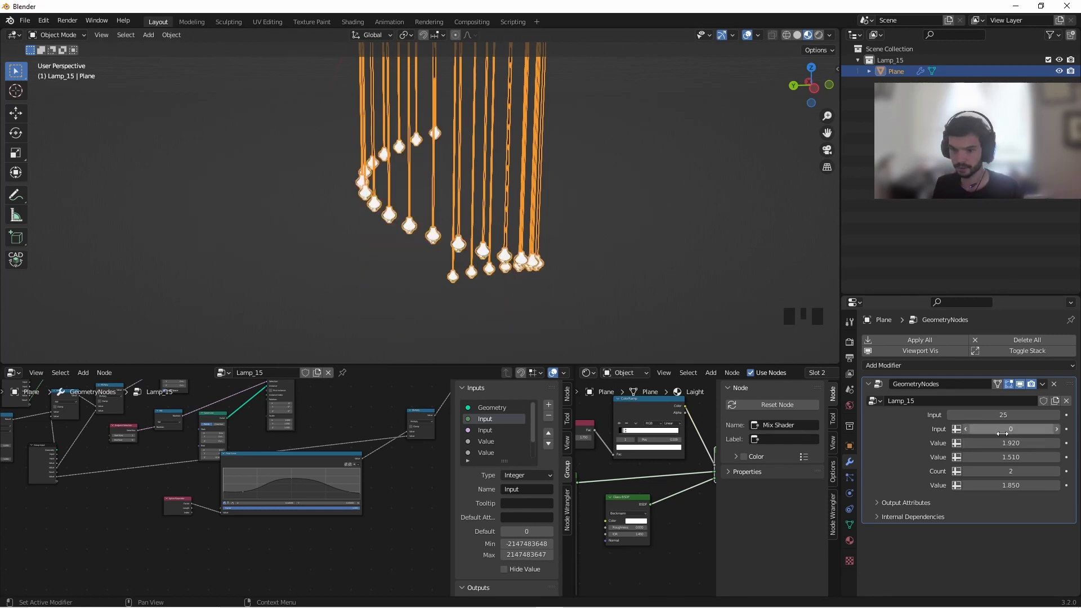
Rename the boolean group input as "On /Off"
{"action": "left_click", "coordinate": [485, 430]}
{"action": "left_click", "coordinate": [485, 429]}
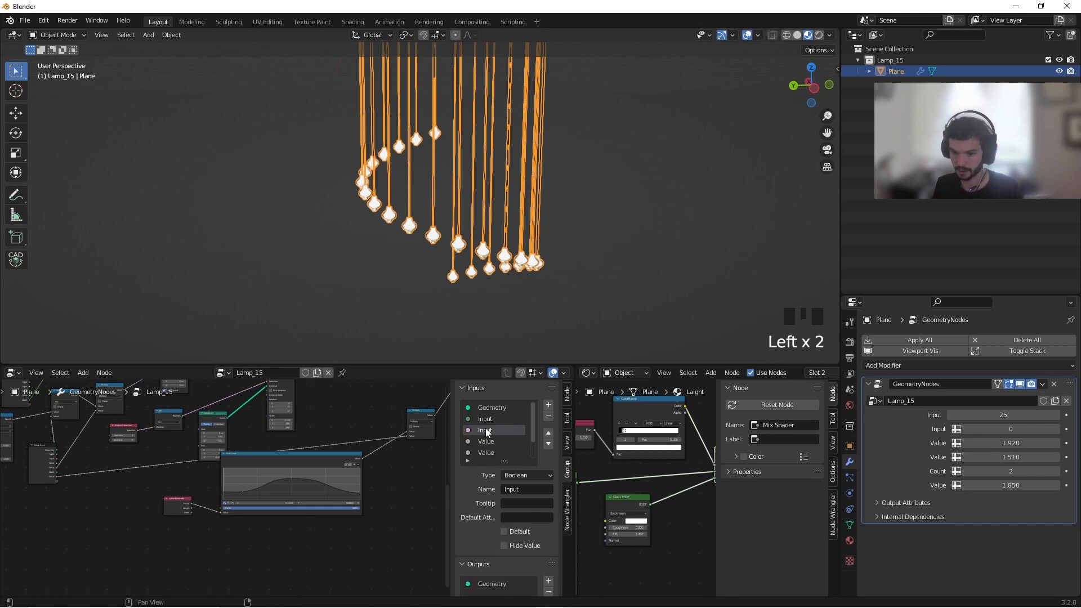
{"action": "left_click", "coordinate": [486, 429]}
{"action": "double_click", "coordinate": [485, 429]}
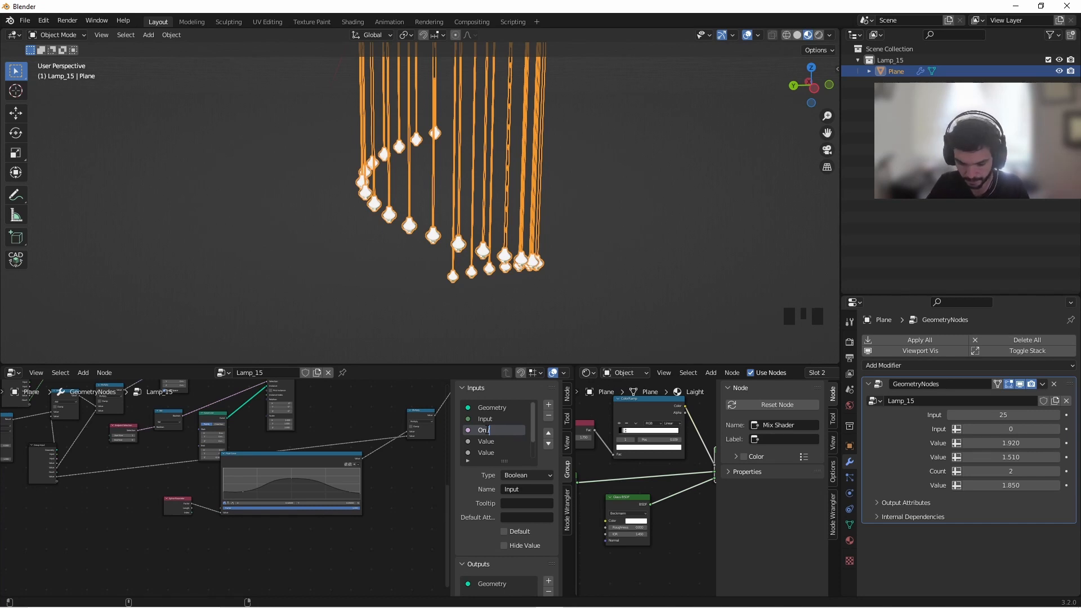
{"action": "type", "text": "On /Off"}
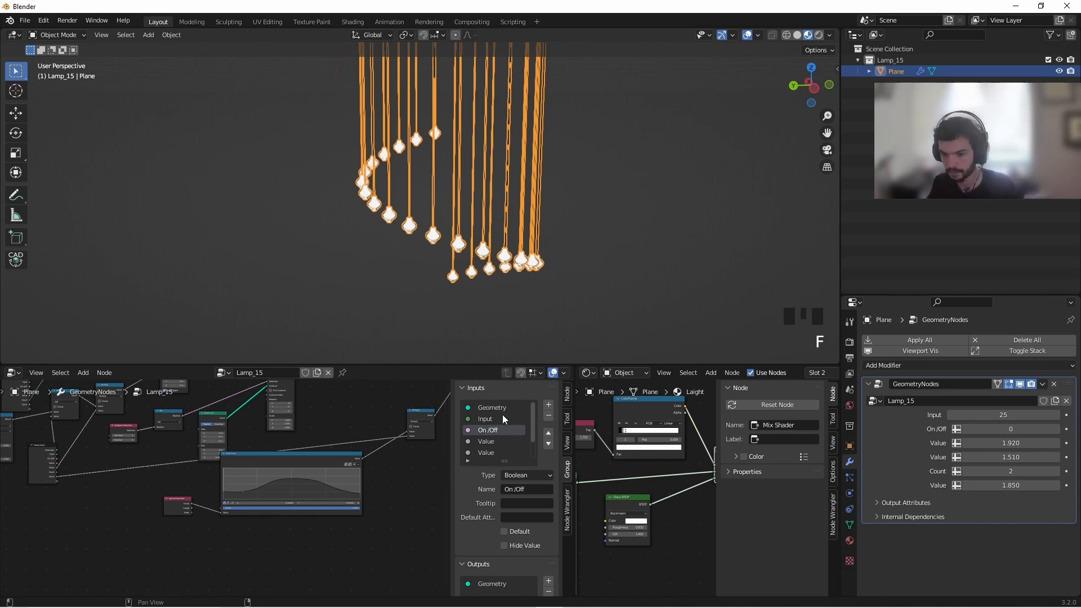
Set the integer modifier input to 18 and rename that group input as "Light count"
{"action": "left_click", "coordinate": [492, 419]}
{"action": "left_click", "coordinate": [1056, 415]}
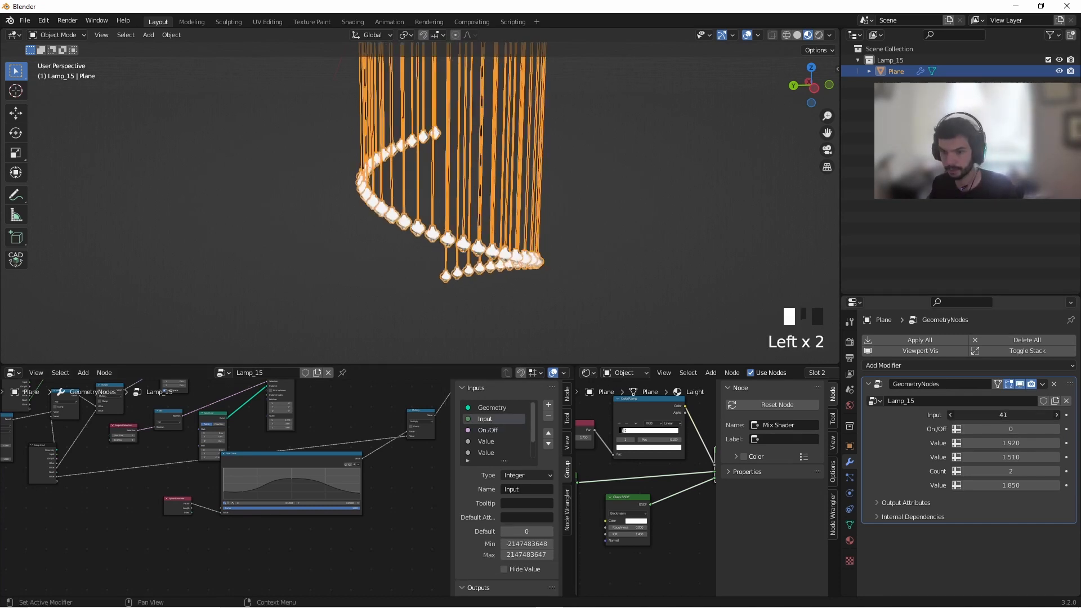
{"action": "mouse_move", "coordinate": [1003, 415]}
{"action": "left_mouse_down"}
{"action": "mouse_move", "coordinate": [1039, 415]}
{"action": "mouse_move", "coordinate": [974, 415]}
{"action": "mouse_move", "coordinate": [986, 415]}
{"action": "left_mouse_up"}
{"action": "double_click", "coordinate": [488, 419]}
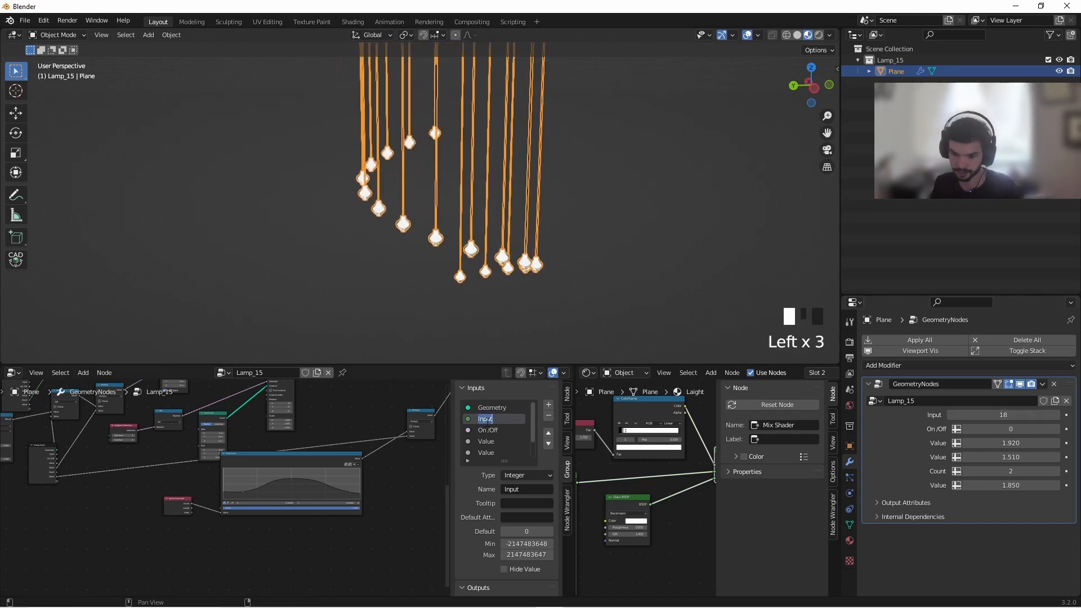
{"action": "type", "text": "L"}
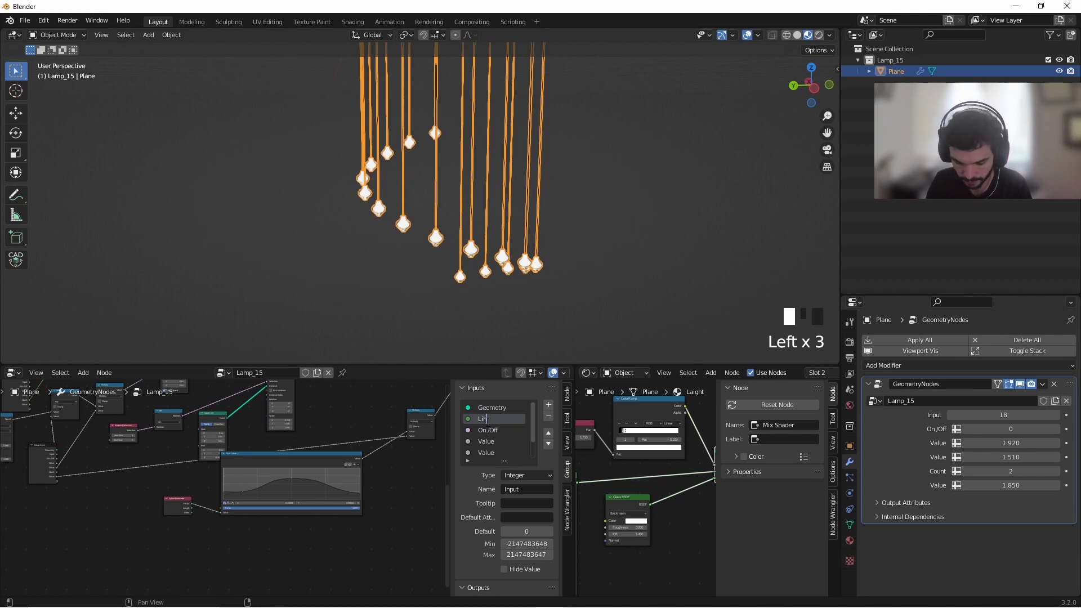
{"action": "type", "text": "ight c"}
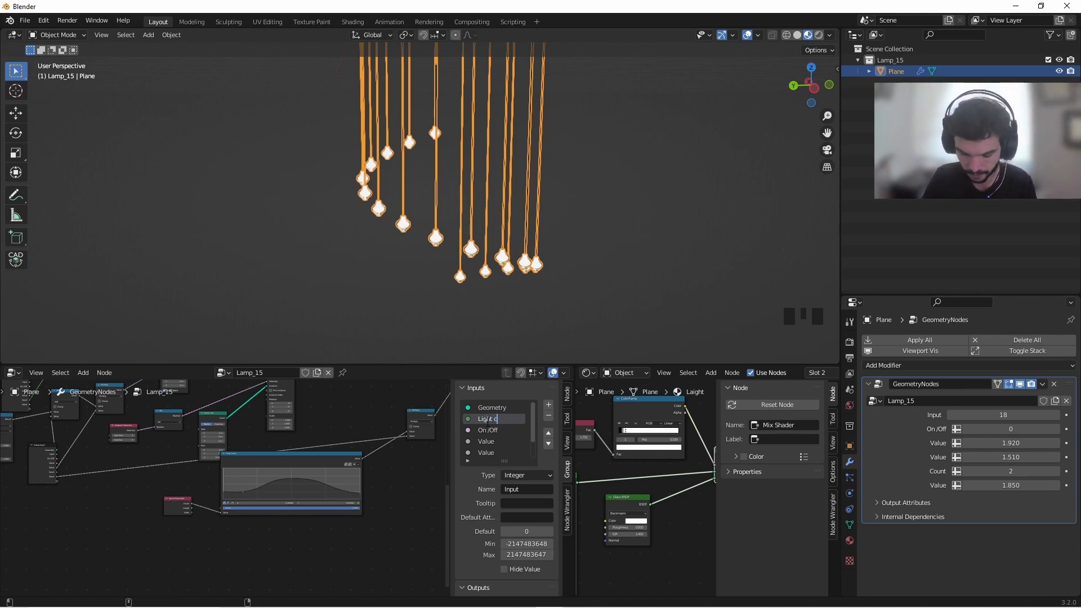
{"action": "type", "text": "oun"}
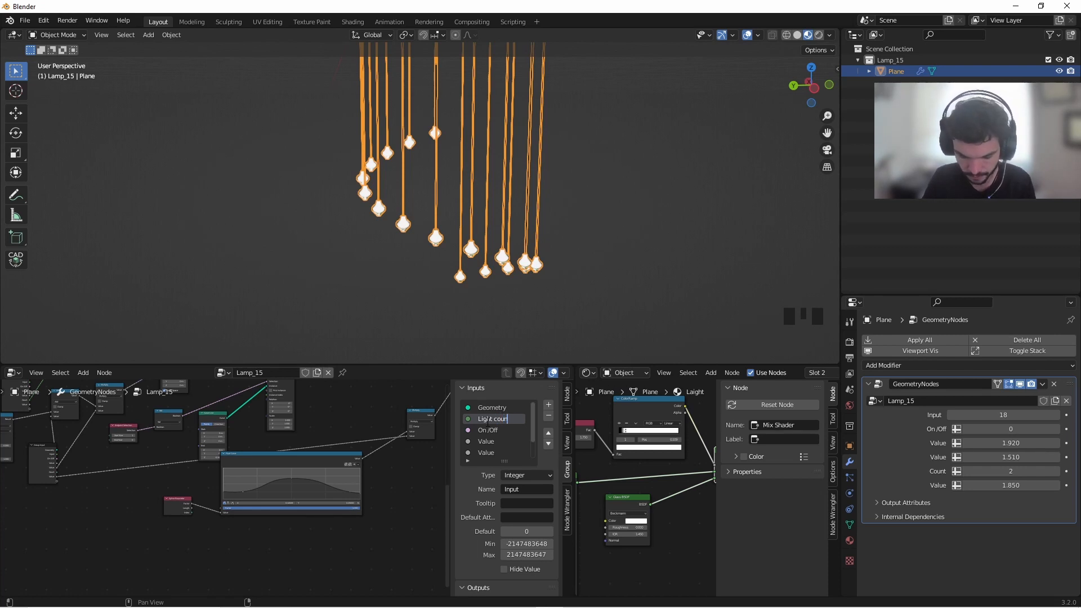
{"action": "type", "text": "t"}
{"action": "key", "text": "Return"}
Set the first Value modifier input to 1.290 and rename that group input as "Hight"
{"action": "left_click", "coordinate": [490, 442]}
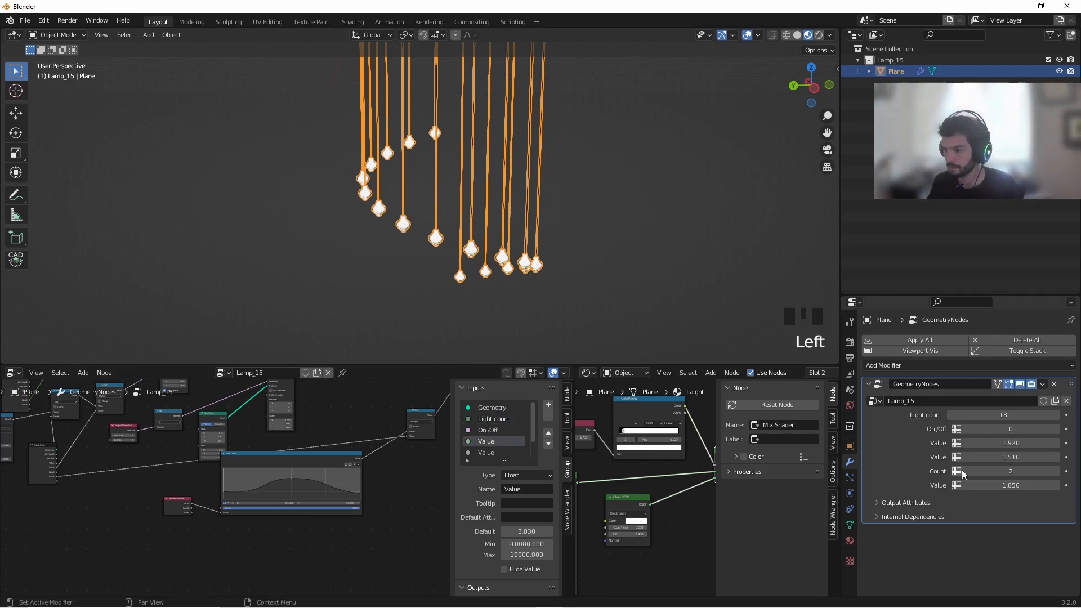
{"action": "mouse_move", "coordinate": [981, 445]}
{"action": "left_mouse_down"}
{"action": "mouse_move", "coordinate": [946, 445]}
{"action": "mouse_move", "coordinate": [983, 445]}
{"action": "left_mouse_up"}
{"action": "double_click", "coordinate": [494, 441]}
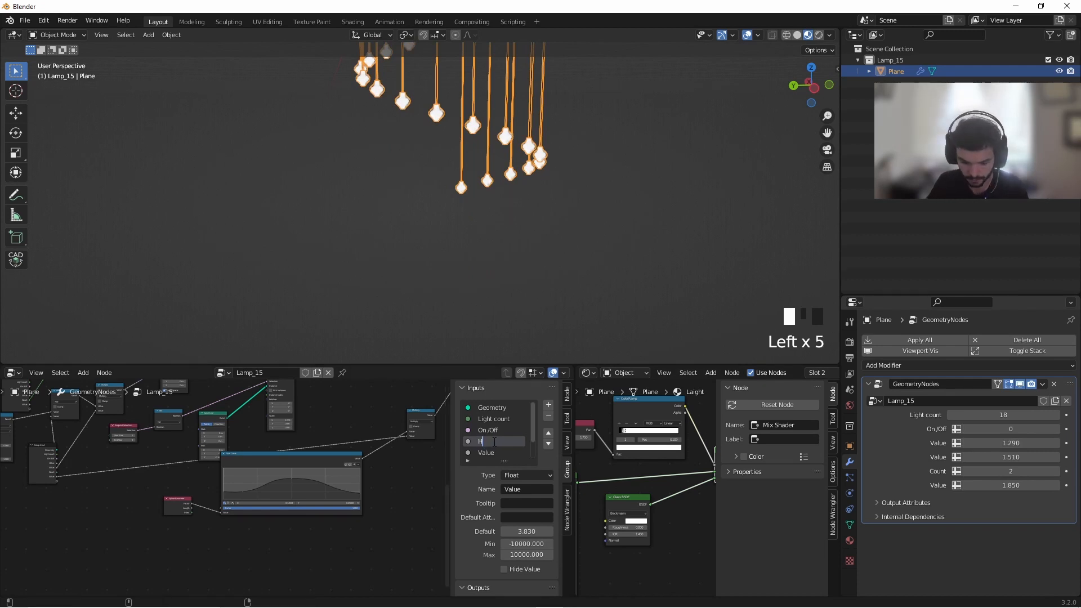
{"action": "type", "text": "Hight"}
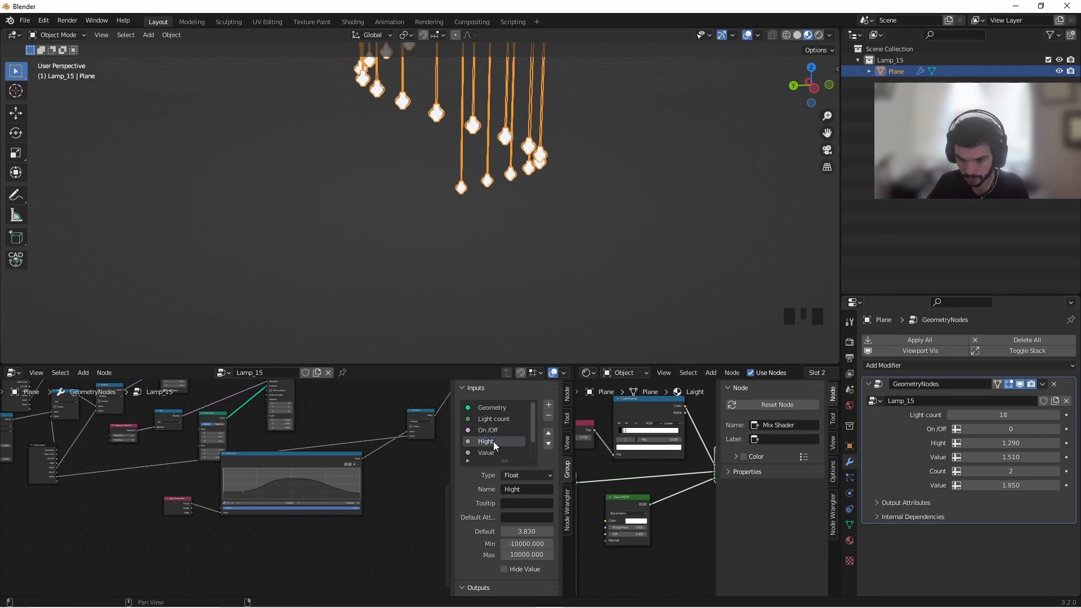
{"action": "key", "text": "Return"}
{"action": "middle_click_drag", "start_coordinate": [506, 208], "coordinate": [503, 197], "text": "shift"}
{"action": "scroll", "coordinate": [503, 200], "scroll_direction": "down", "scroll_amount": 6}
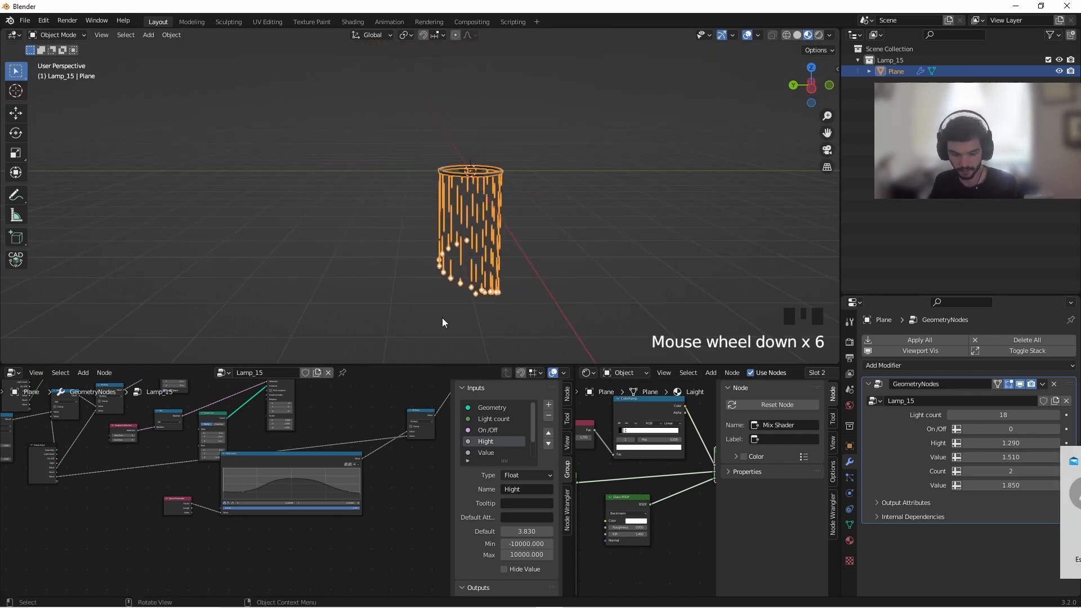
{"action": "key", "text": "alt+d"}
{"action": "left_click", "coordinate": [75, 142]}
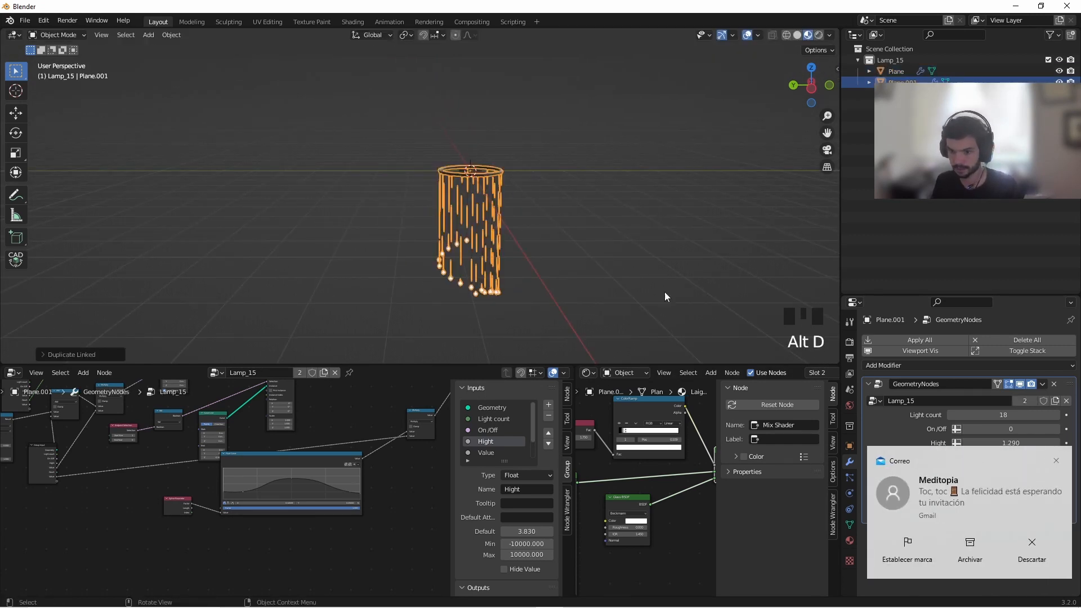
{"action": "key", "text": "ctrl+z"}
{"action": "left_click", "coordinate": [1056, 461]}
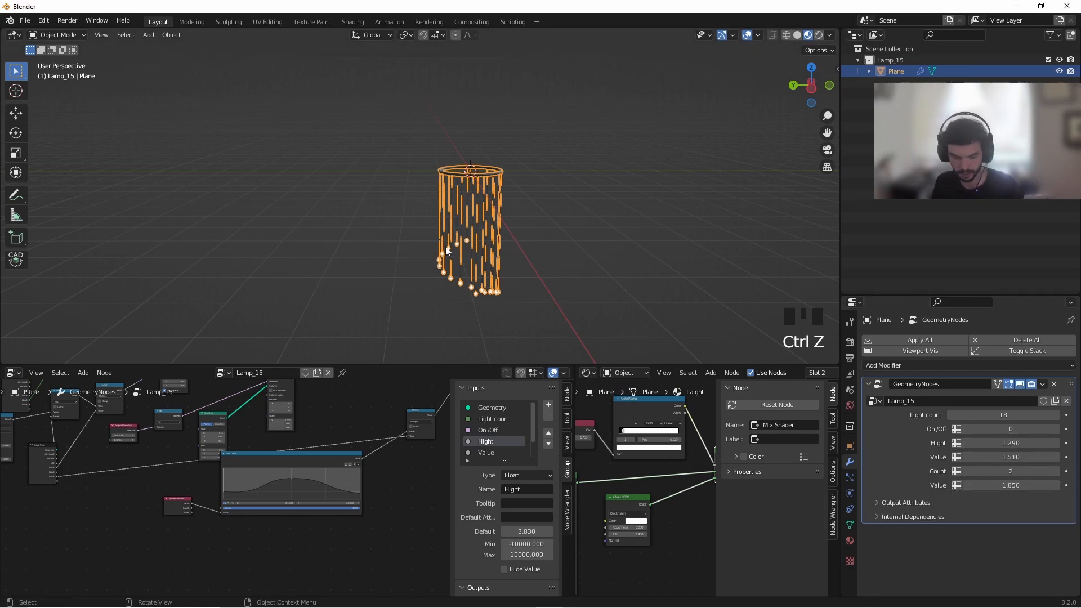
Create a linked duplicate of the lamp and place it beside the original
{"action": "key", "text": "alt+d"}
{"action": "left_click", "coordinate": [616, 233]}
{"action": "middle_click_drag", "start_coordinate": [617, 233], "coordinate": [427, 260], "text": "shift"}
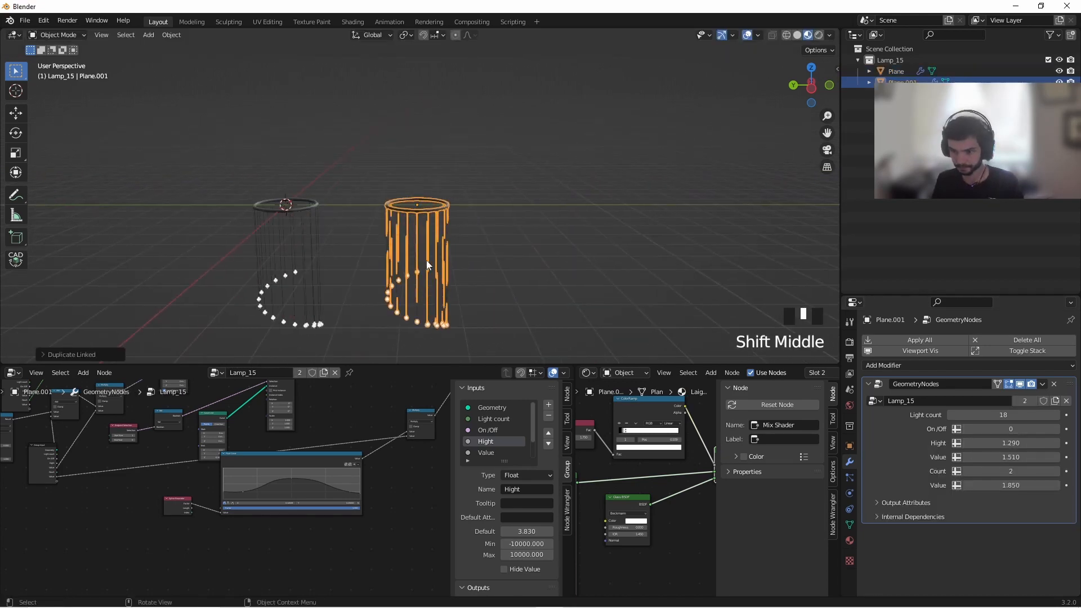
Set the duplicate lamp's Light count to 38, On /Off to 1, Hight to -0.380, the value below it to 3.020 and Count to 8
{"action": "scroll", "coordinate": [427, 260], "scroll_direction": "up", "scroll_amount": 5}
{"action": "mouse_move", "coordinate": [1003, 415]}
{"action": "left_mouse_down"}
{"action": "mouse_move", "coordinate": [980, 416]}
{"action": "mouse_move", "coordinate": [1020, 415]}
{"action": "left_mouse_up"}
{"action": "scroll", "coordinate": [292, 209], "scroll_direction": "down", "scroll_amount": 5}
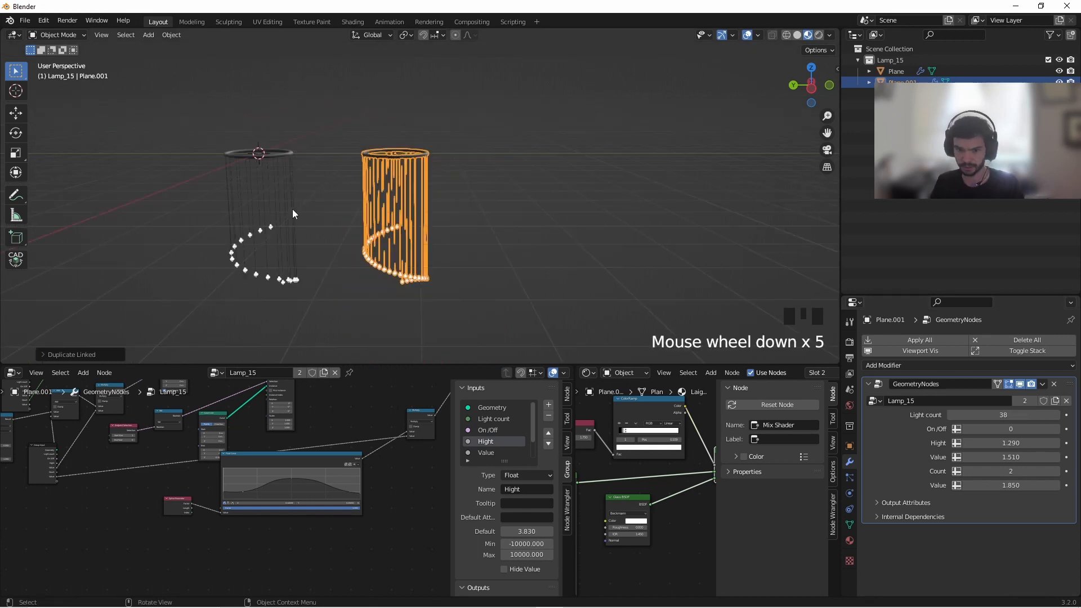
{"action": "left_click", "coordinate": [995, 429]}
{"action": "left_click", "coordinate": [1009, 439]}
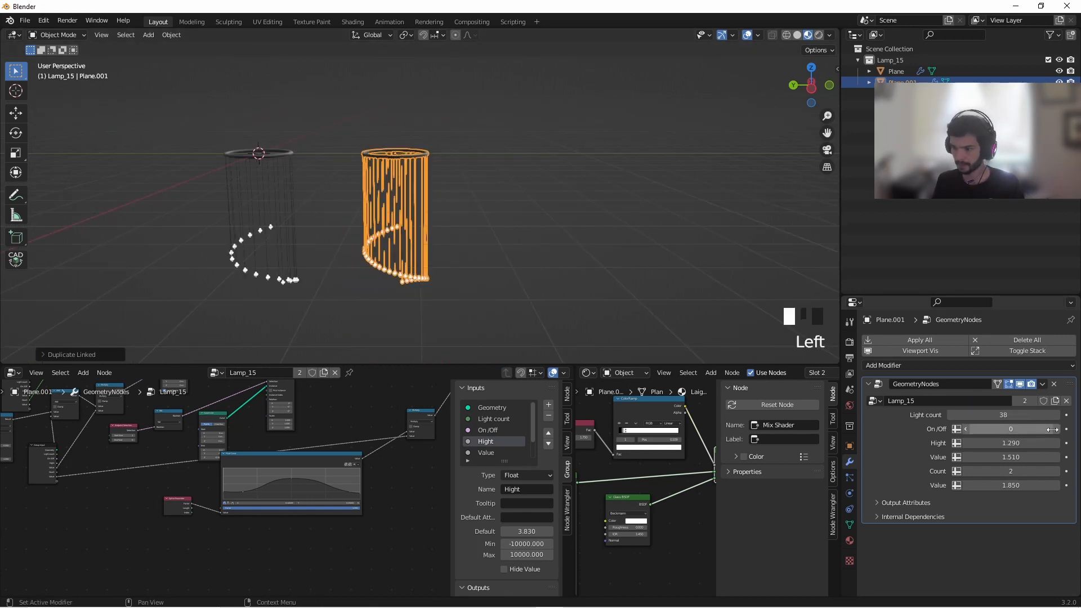
{"action": "left_click_drag", "start_coordinate": [1011, 430], "coordinate": [1019, 472]}
Deselect the duplicate lamp and compare it with the original from several angles and up close
{"action": "middle_click_drag", "start_coordinate": [323, 249], "coordinate": [403, 176]}
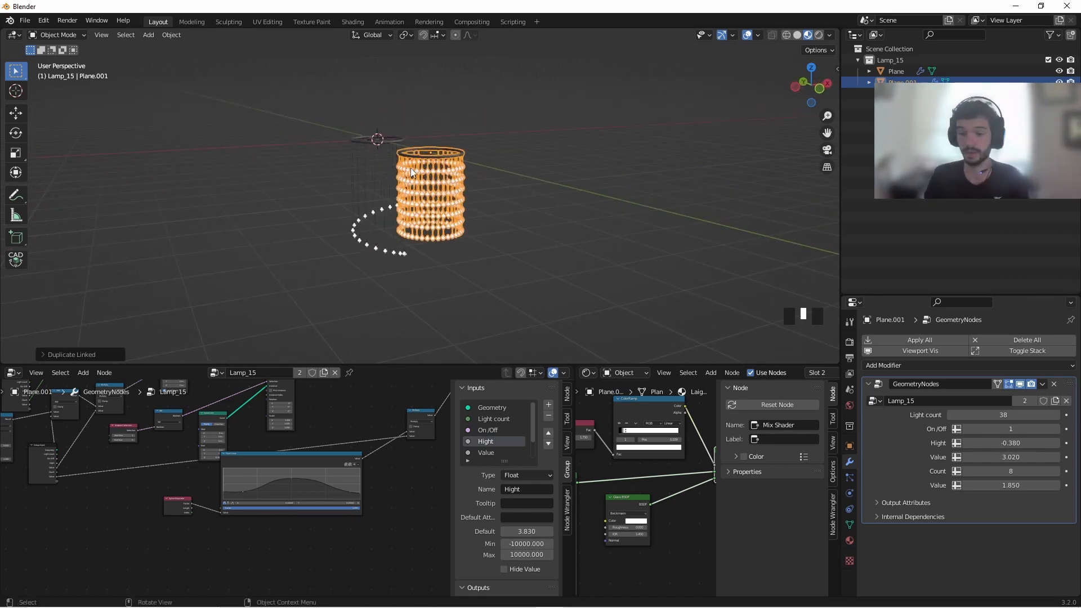
{"action": "middle_click_drag", "start_coordinate": [518, 166], "coordinate": [487, 218]}
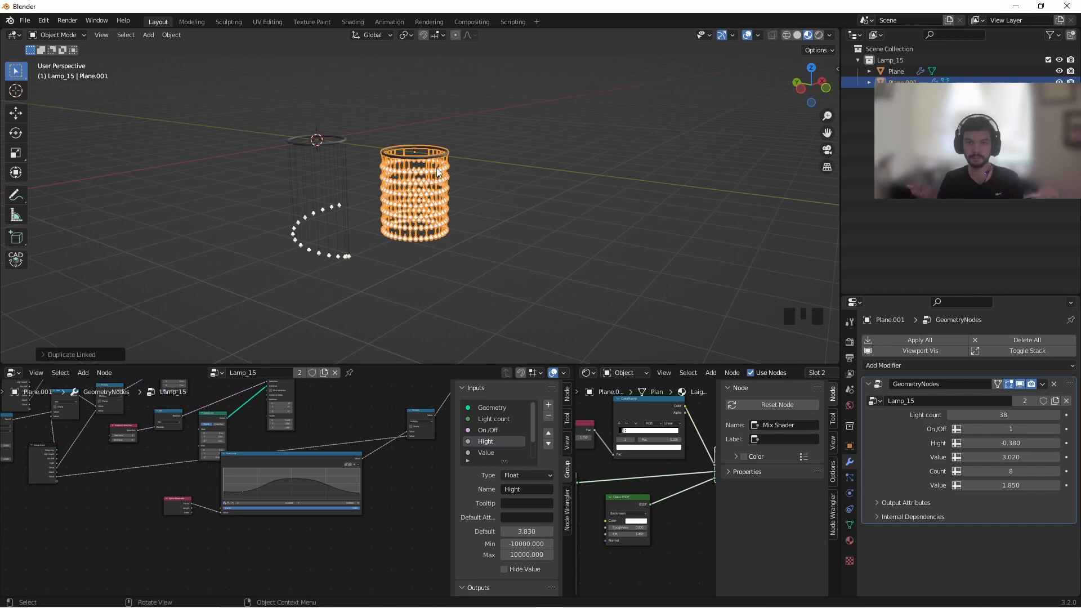
{"action": "middle_click_drag", "start_coordinate": [431, 166], "coordinate": [479, 197]}
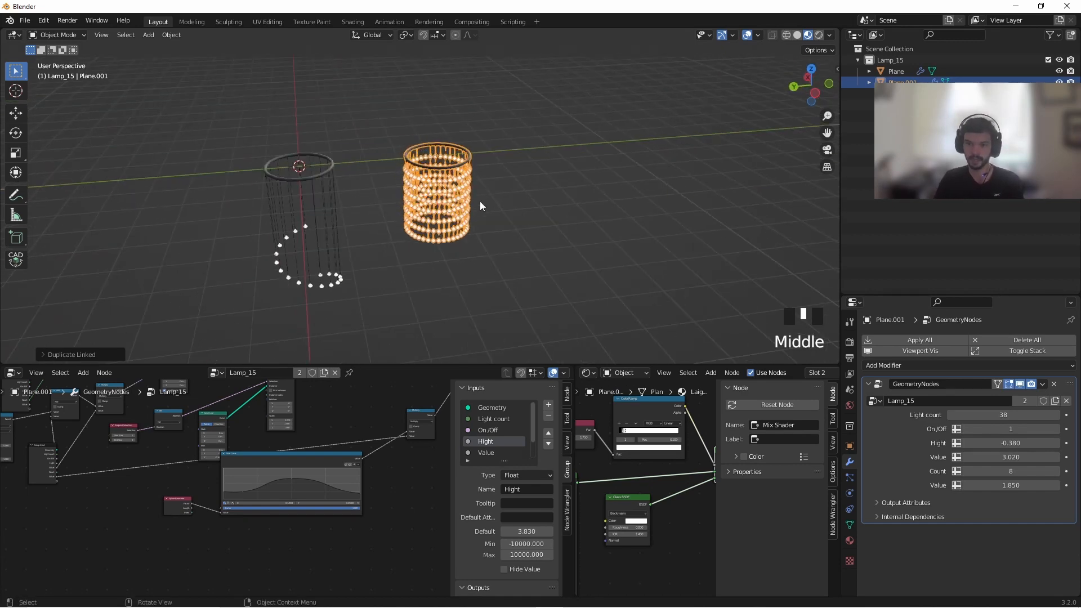
{"action": "left_click", "coordinate": [478, 243]}
{"action": "middle_click_drag", "start_coordinate": [478, 243], "coordinate": [269, 204]}
{"action": "scroll", "coordinate": [451, 236], "scroll_direction": "up", "scroll_amount": 6}
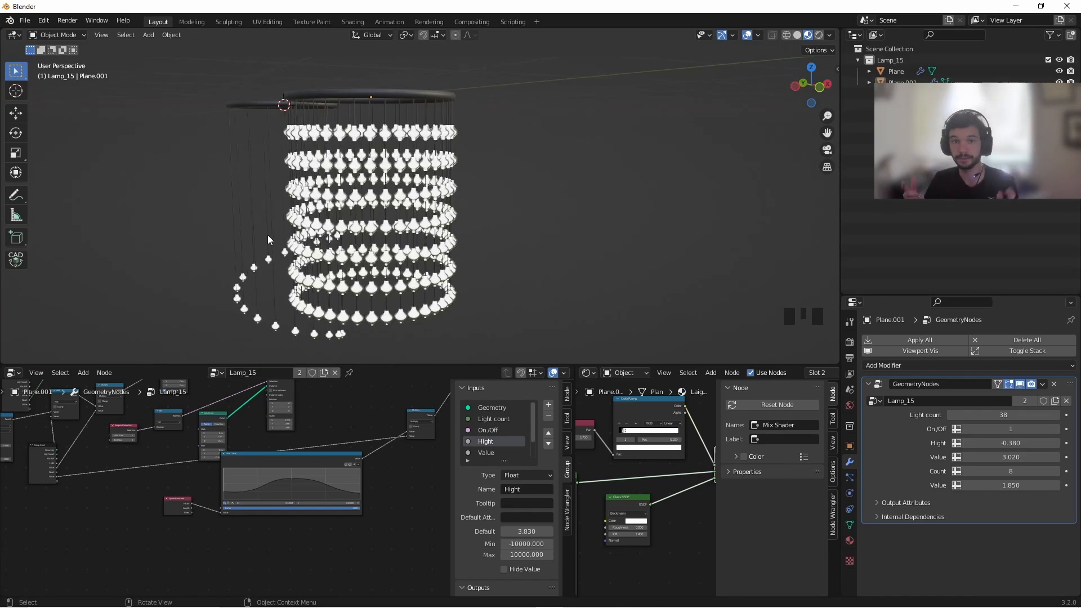
{"action": "key", "text": "alt+Tab"}
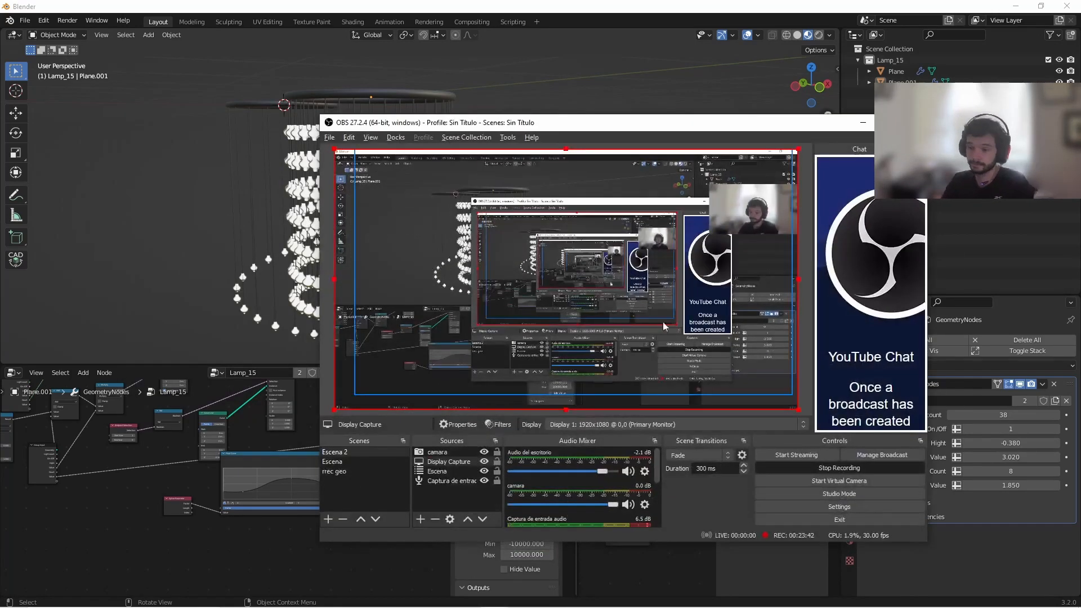